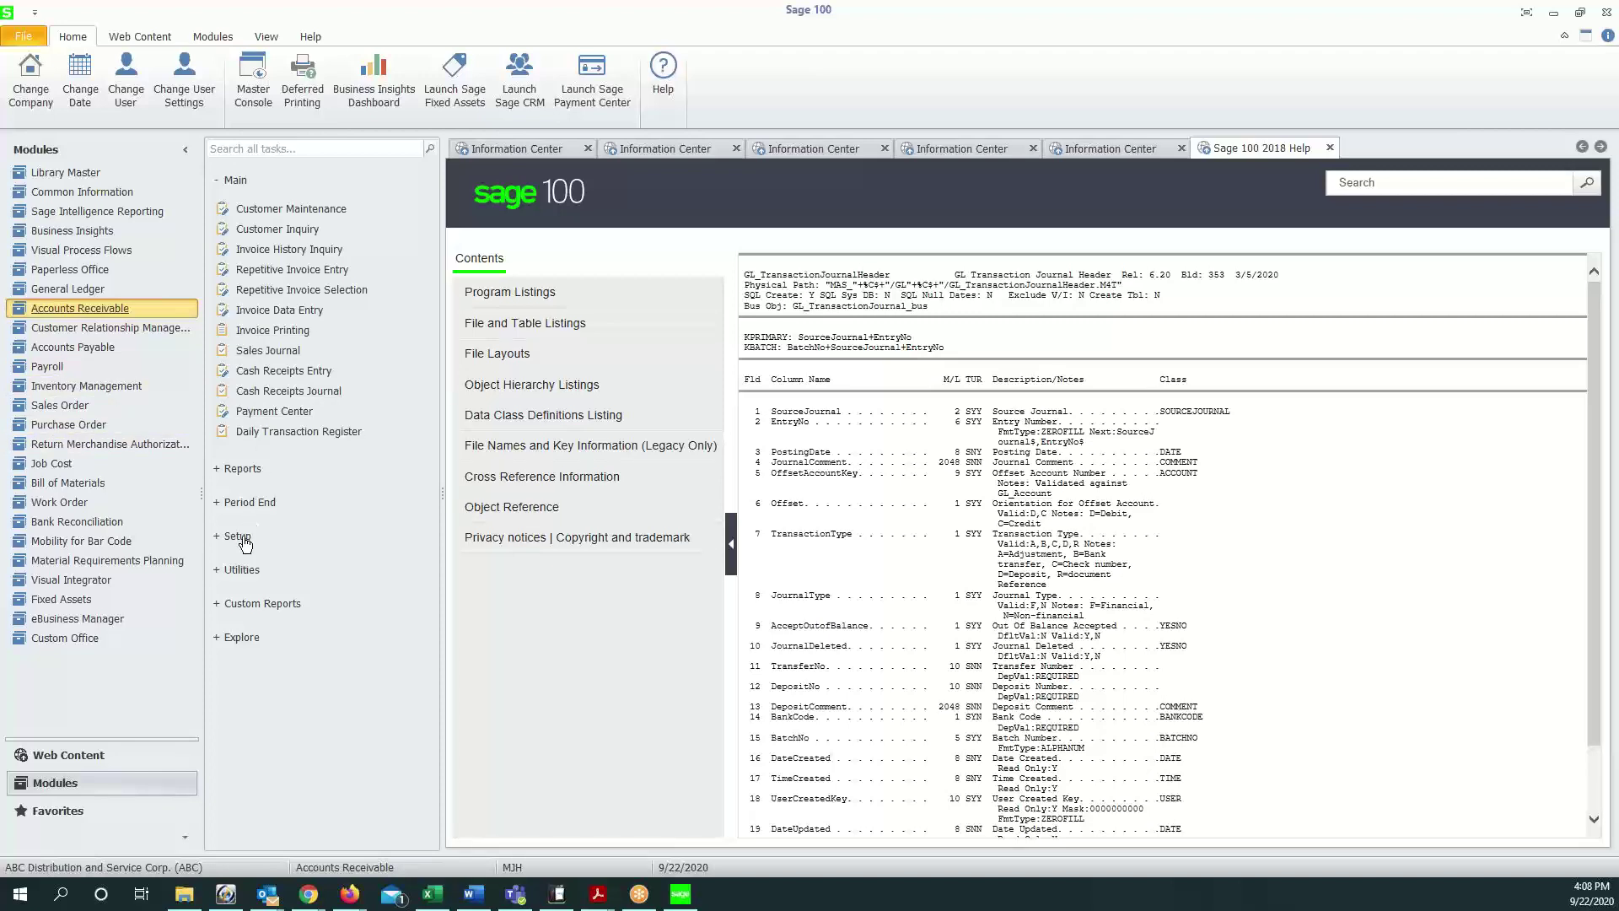
Step: Preview the Accounts Receivable Aged Invoice Report with aging date 5/31/2025, keeping the report settings window open after preview
{"action": "left_click", "coordinate": [245, 470]}
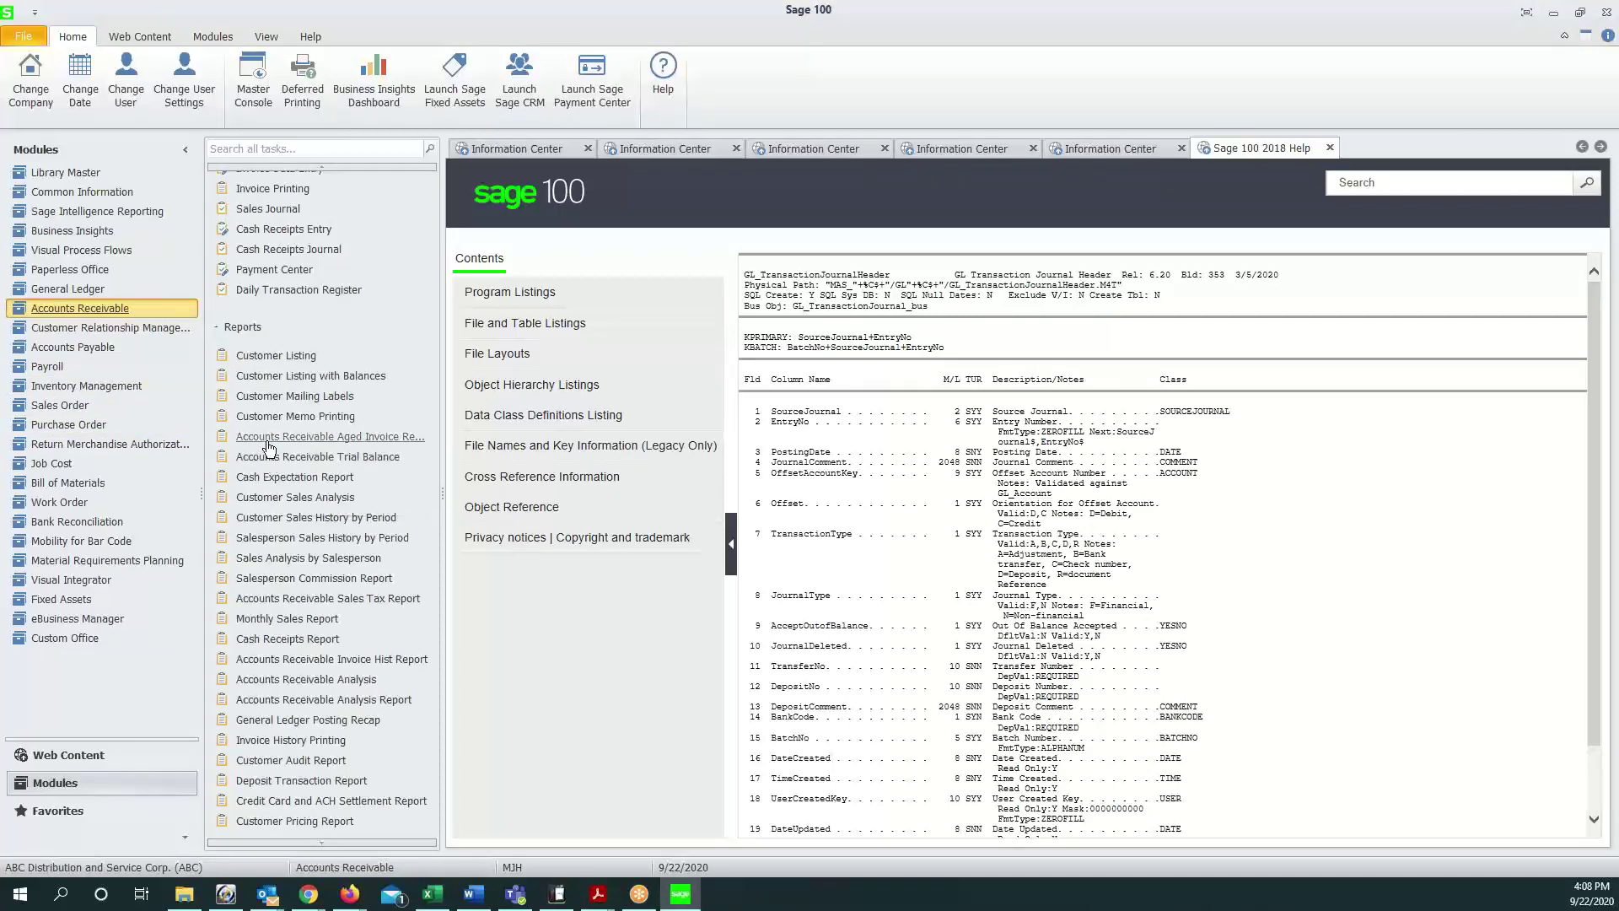
{"action": "left_click", "coordinate": [266, 437]}
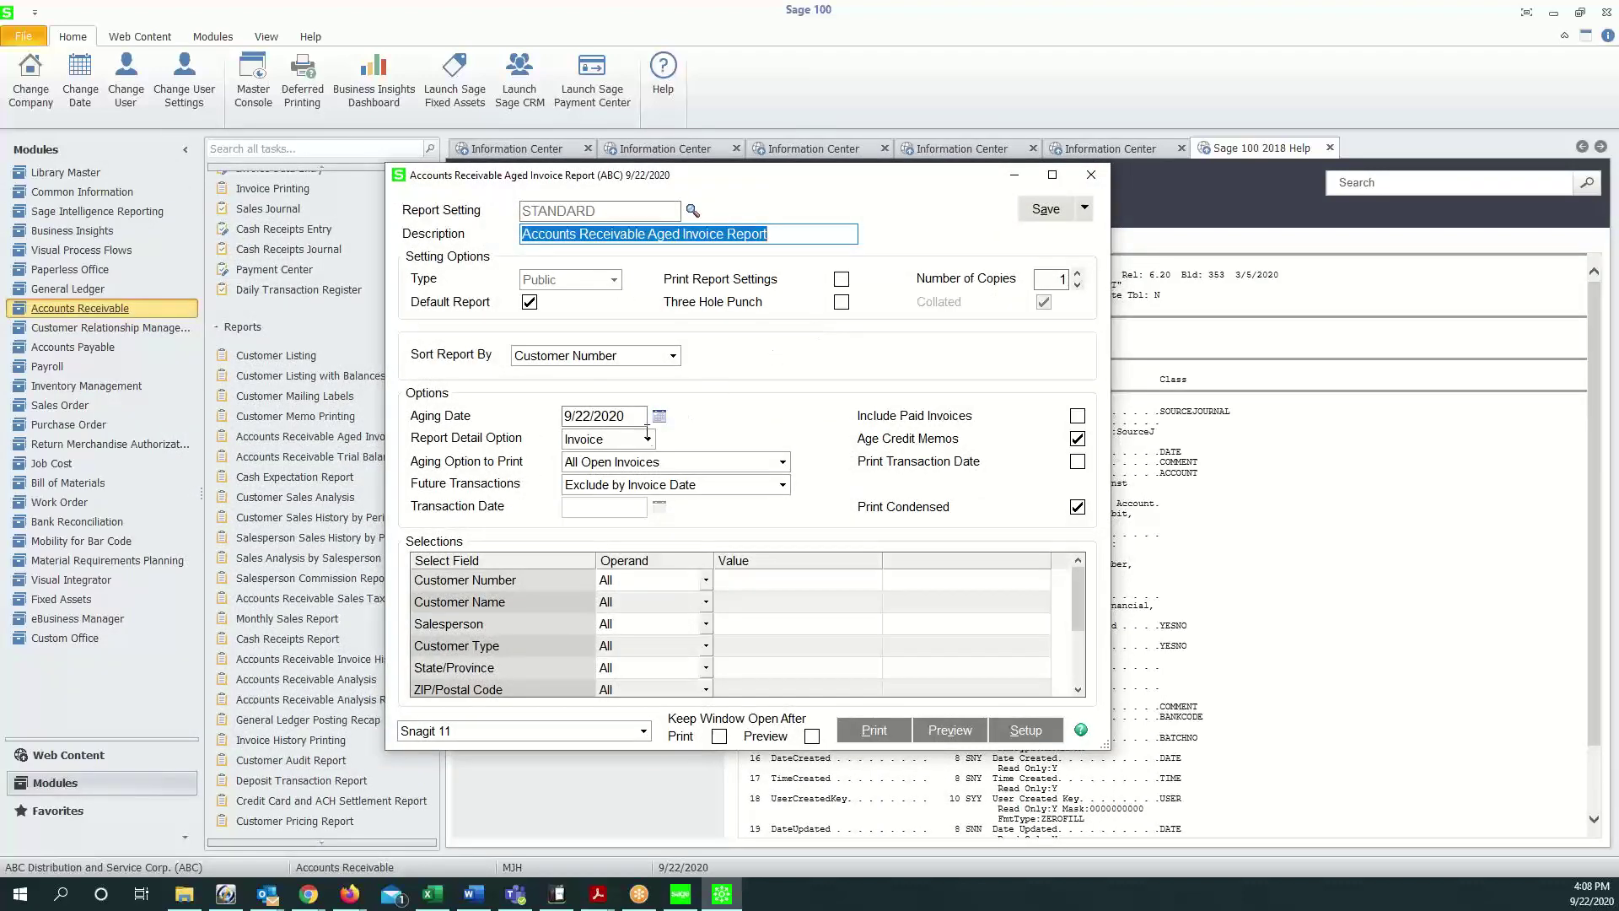
{"action": "left_click", "coordinate": [635, 415]}
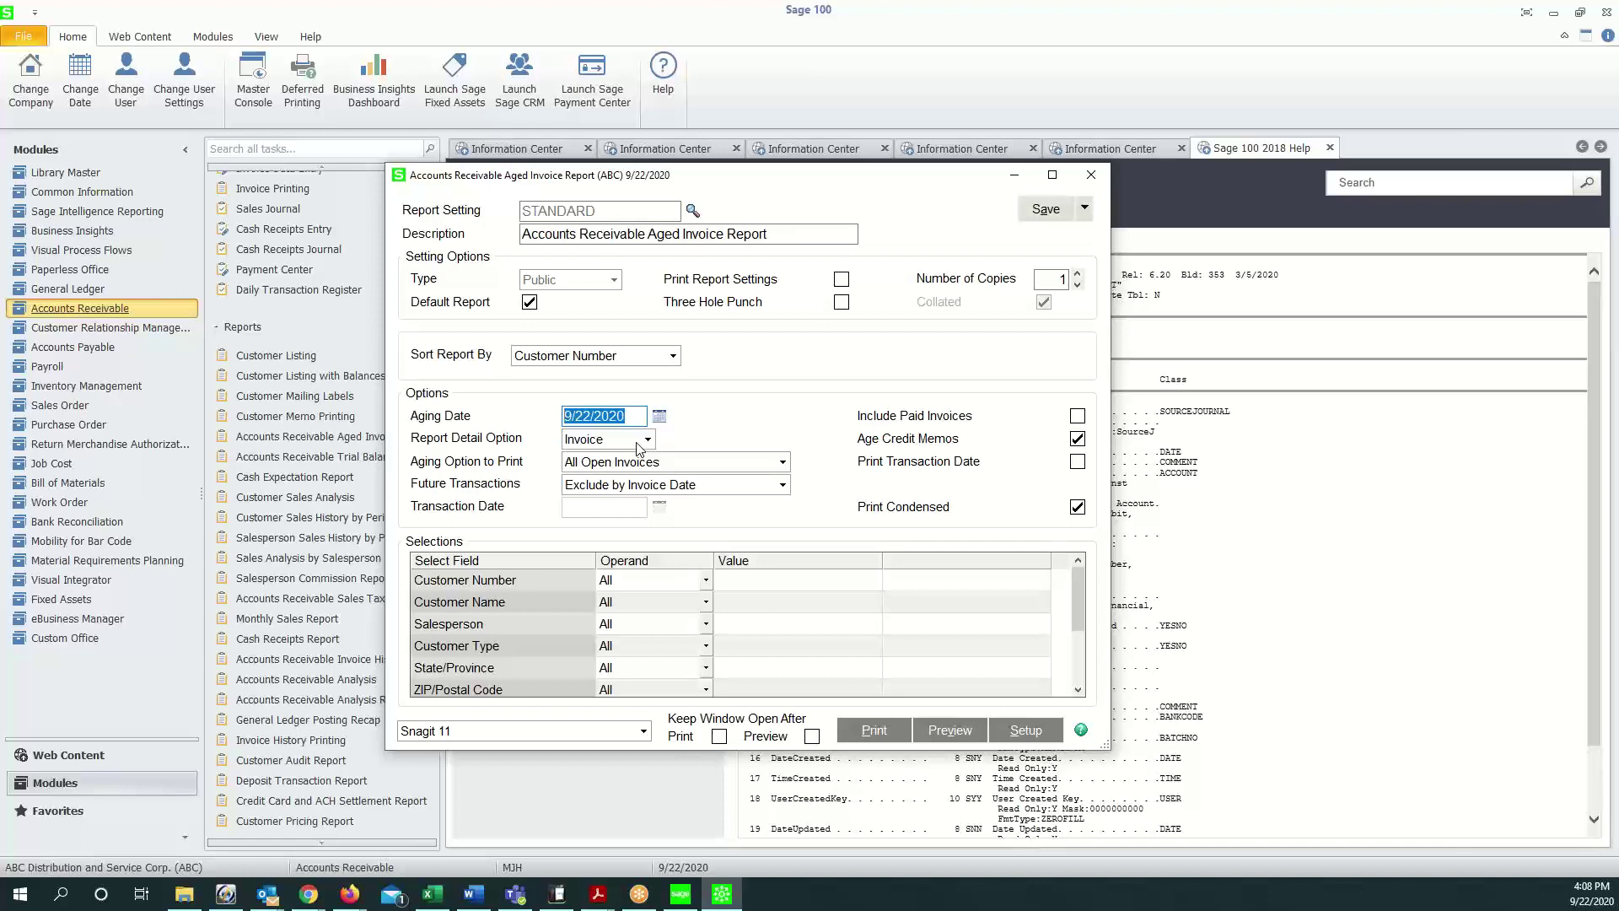
{"action": "type", "text": "05312020"}
{"action": "key", "text": "BackSpace"}
{"action": "type", "text": "5"}
{"action": "left_click", "coordinate": [812, 737]}
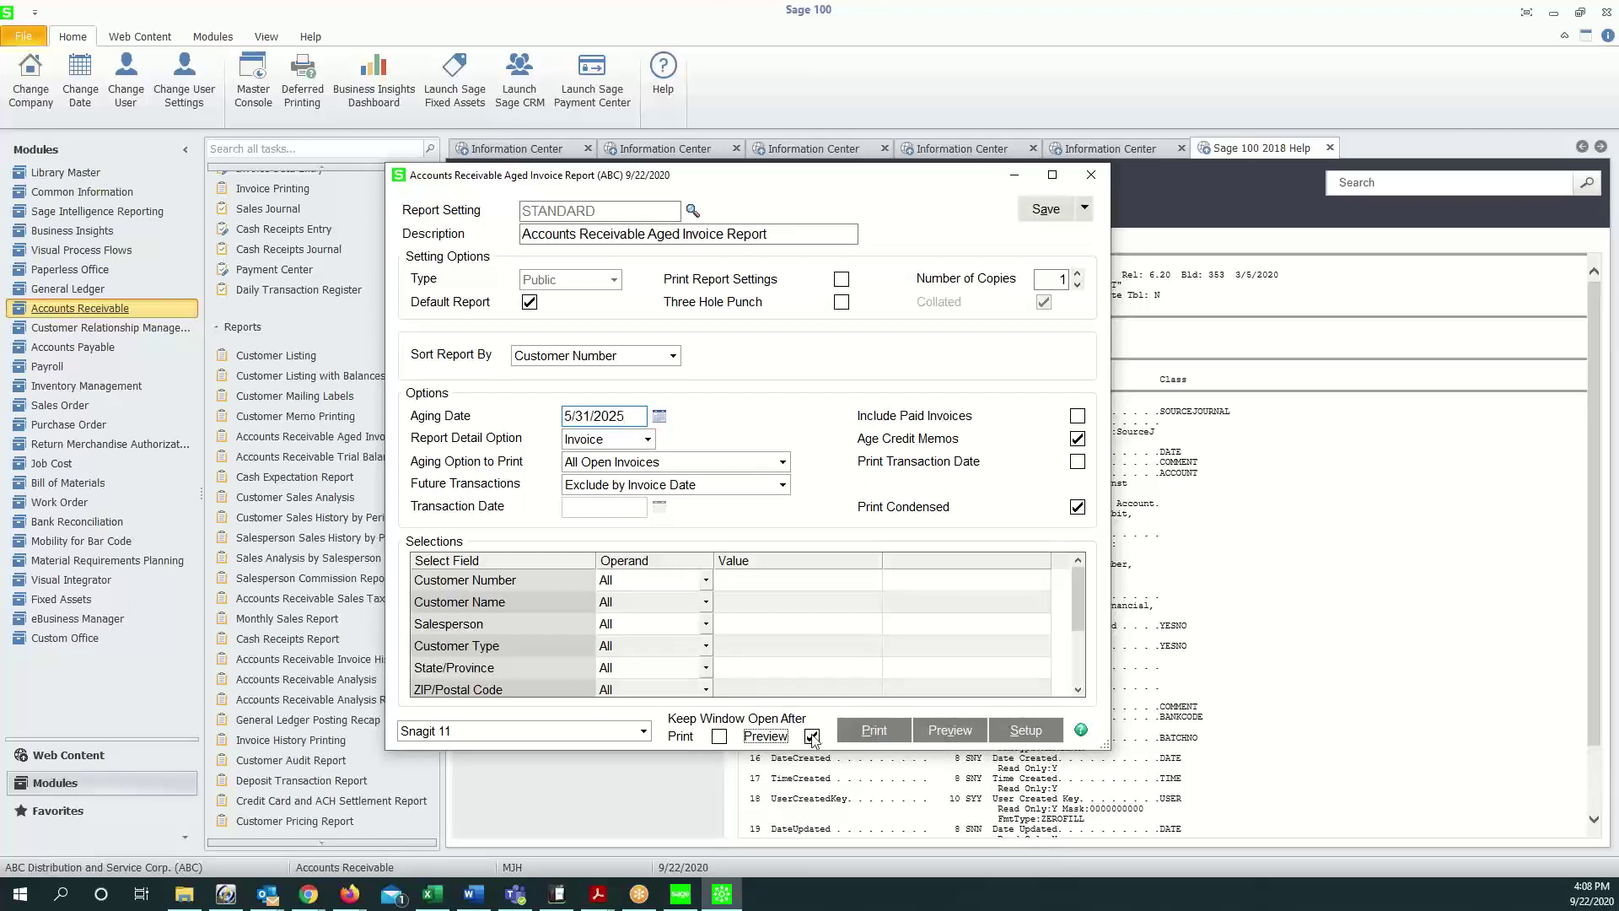
{"action": "left_click", "coordinate": [942, 732]}
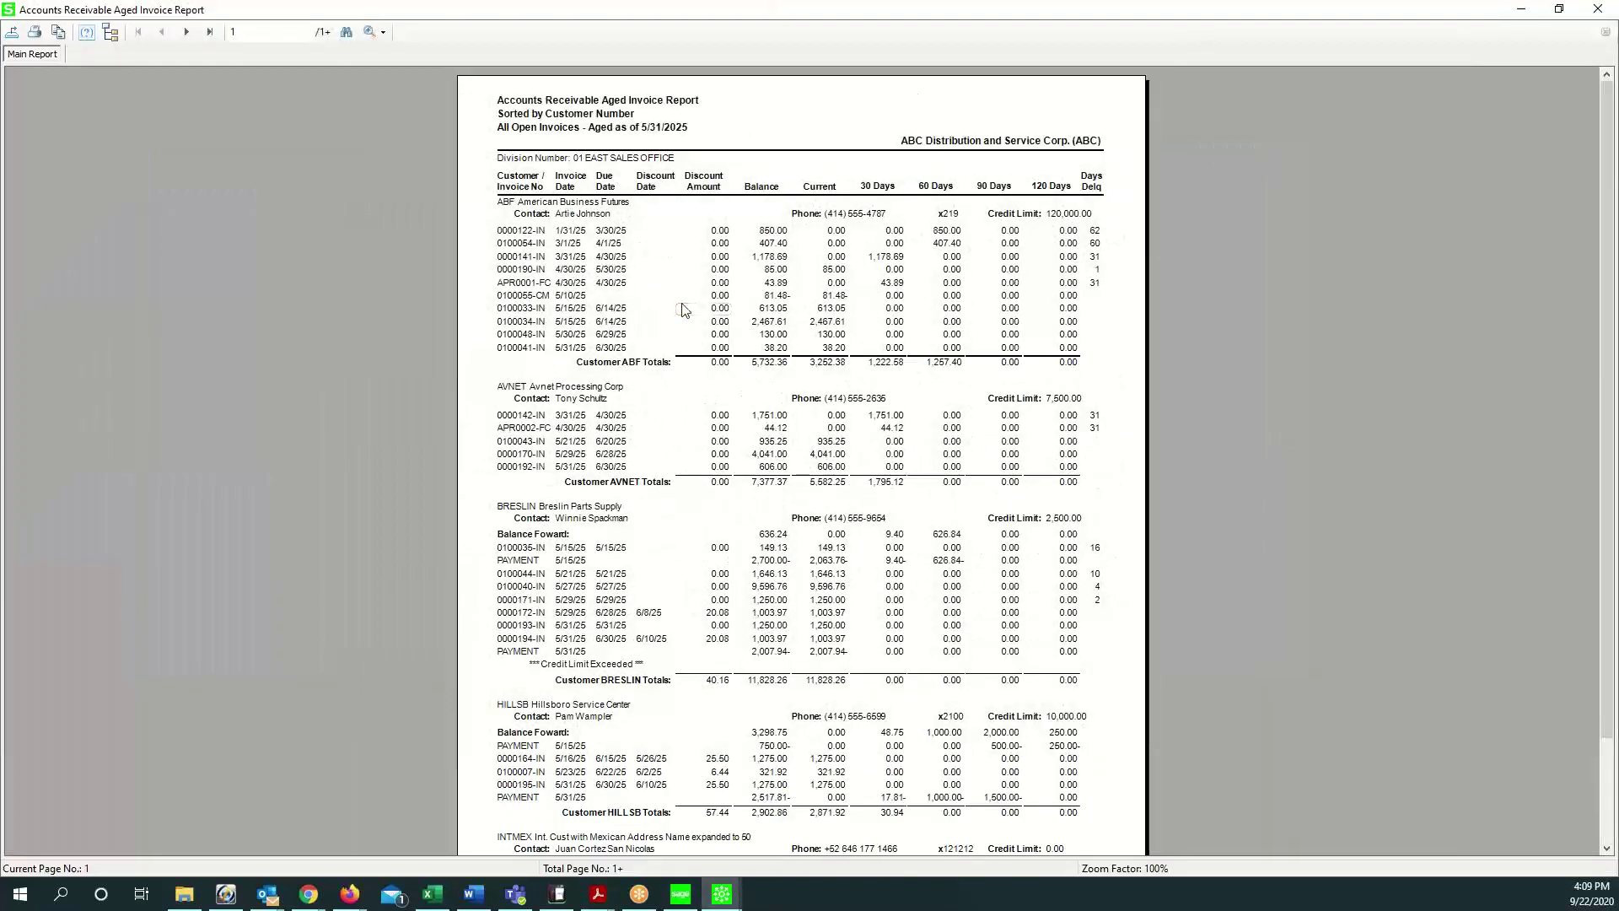
Step: Enlarge the aged invoice report to 150% and select the Balance figure in Report Totals on the last page
{"action": "left_click", "coordinate": [369, 35]}
{"action": "left_click", "coordinate": [393, 158]}
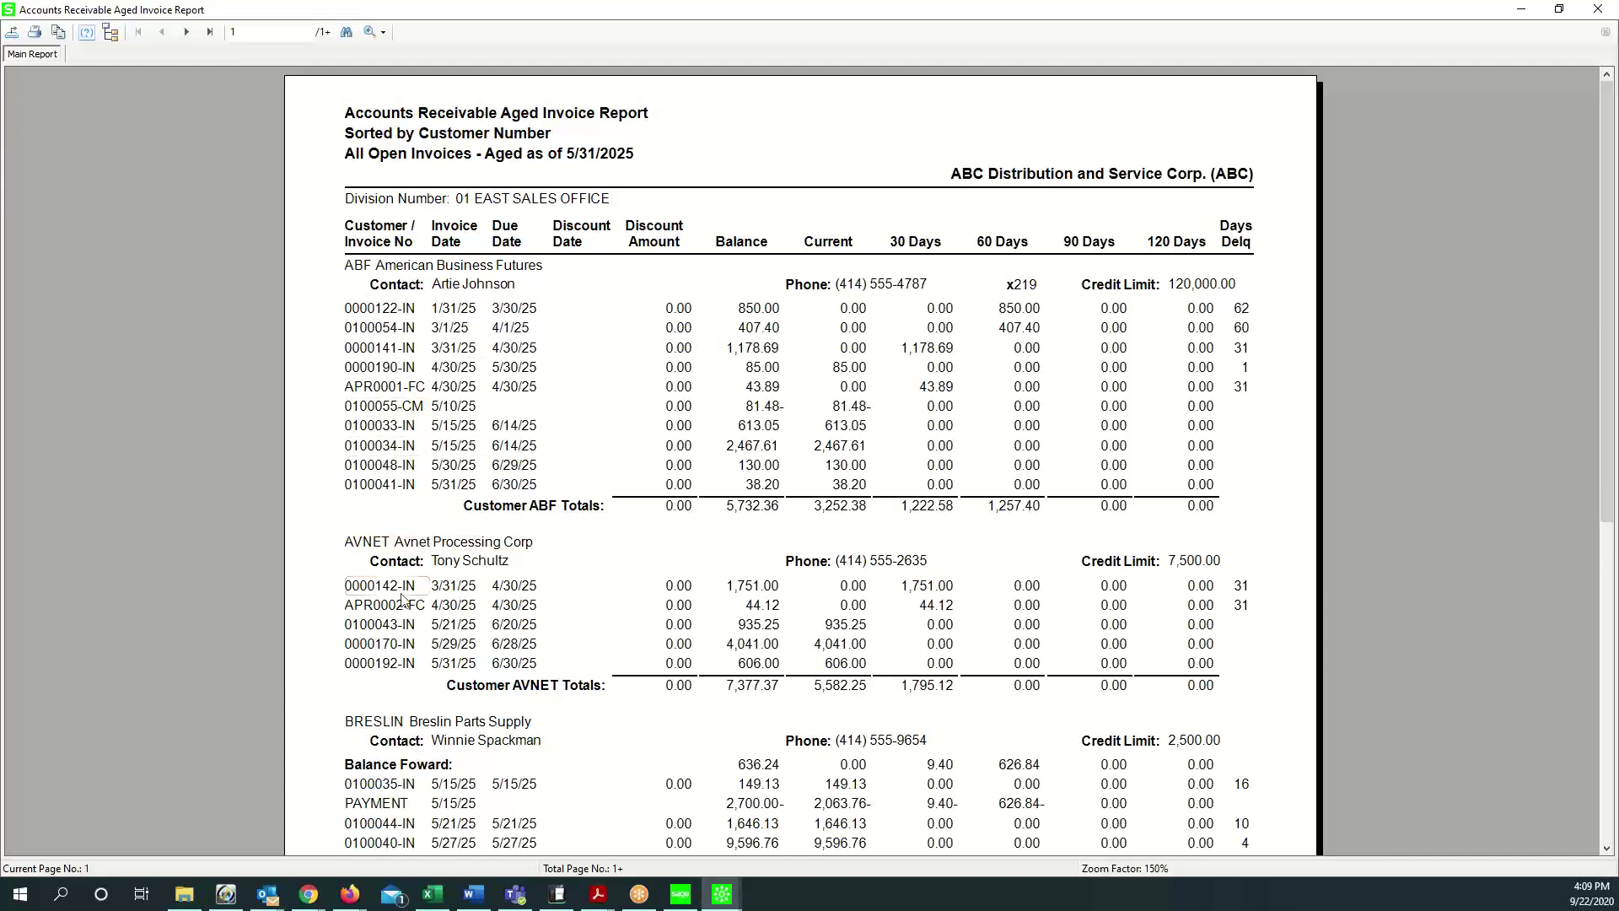
{"action": "left_click", "coordinate": [210, 33]}
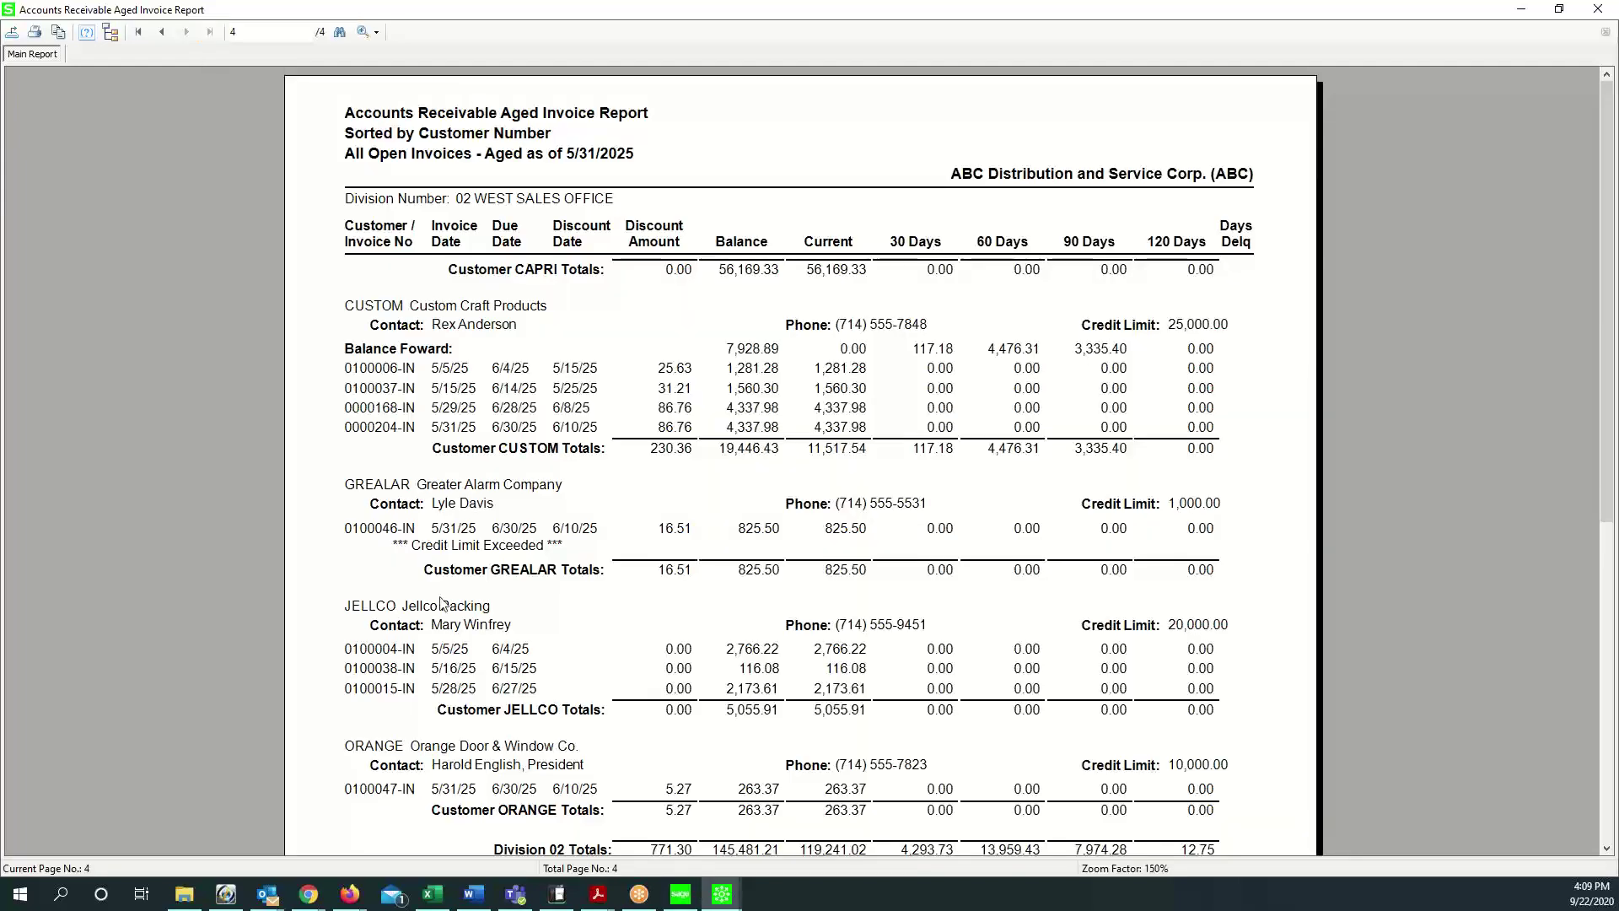
{"action": "scroll", "coordinate": [440, 603], "scroll_direction": "down", "scroll_amount": 5}
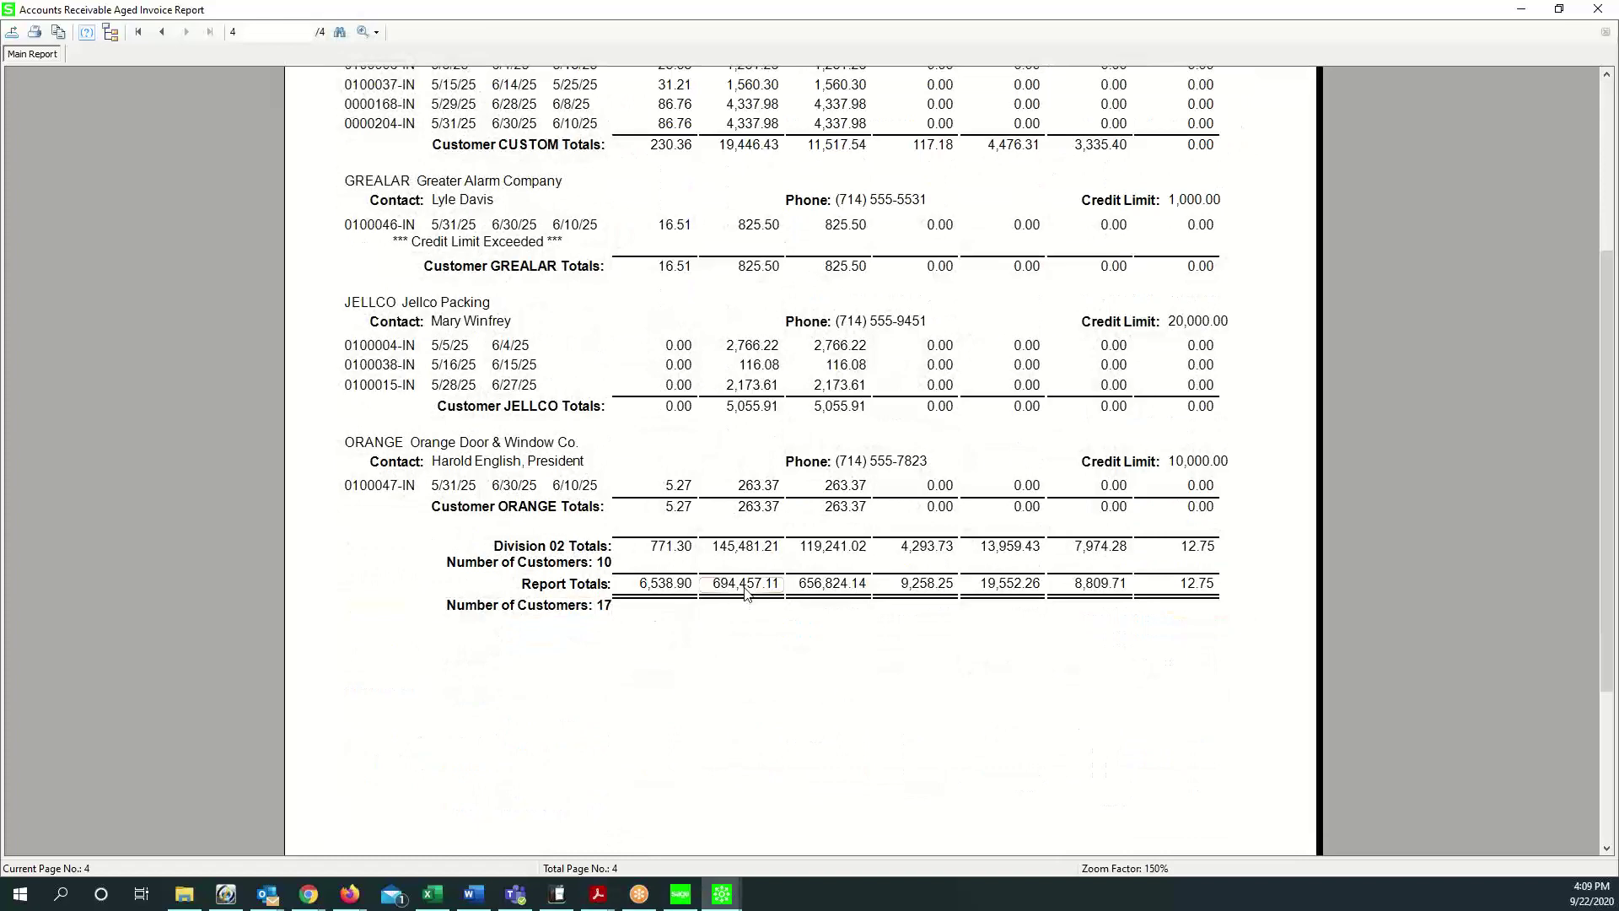
{"action": "left_click", "coordinate": [745, 592]}
{"action": "scroll", "coordinate": [747, 595], "scroll_direction": "up", "scroll_amount": 3}
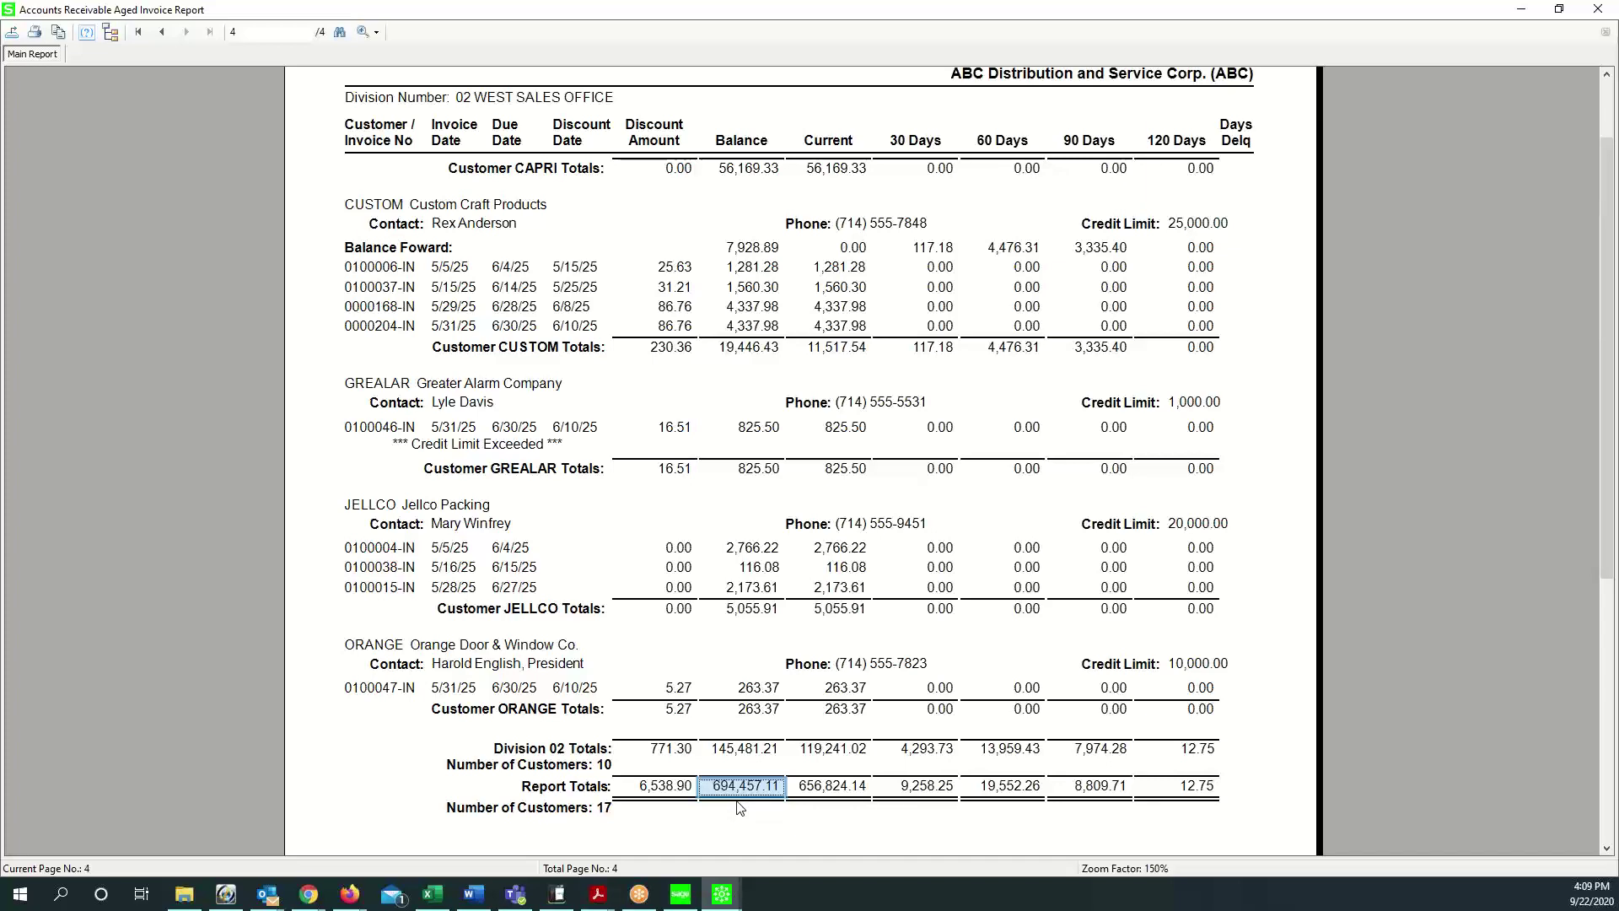
Step: Open General Ledger Account Maintenance for the Accts. receiv. - East Warehse account and select the May 31 period in its history
{"action": "left_click", "coordinate": [680, 903]}
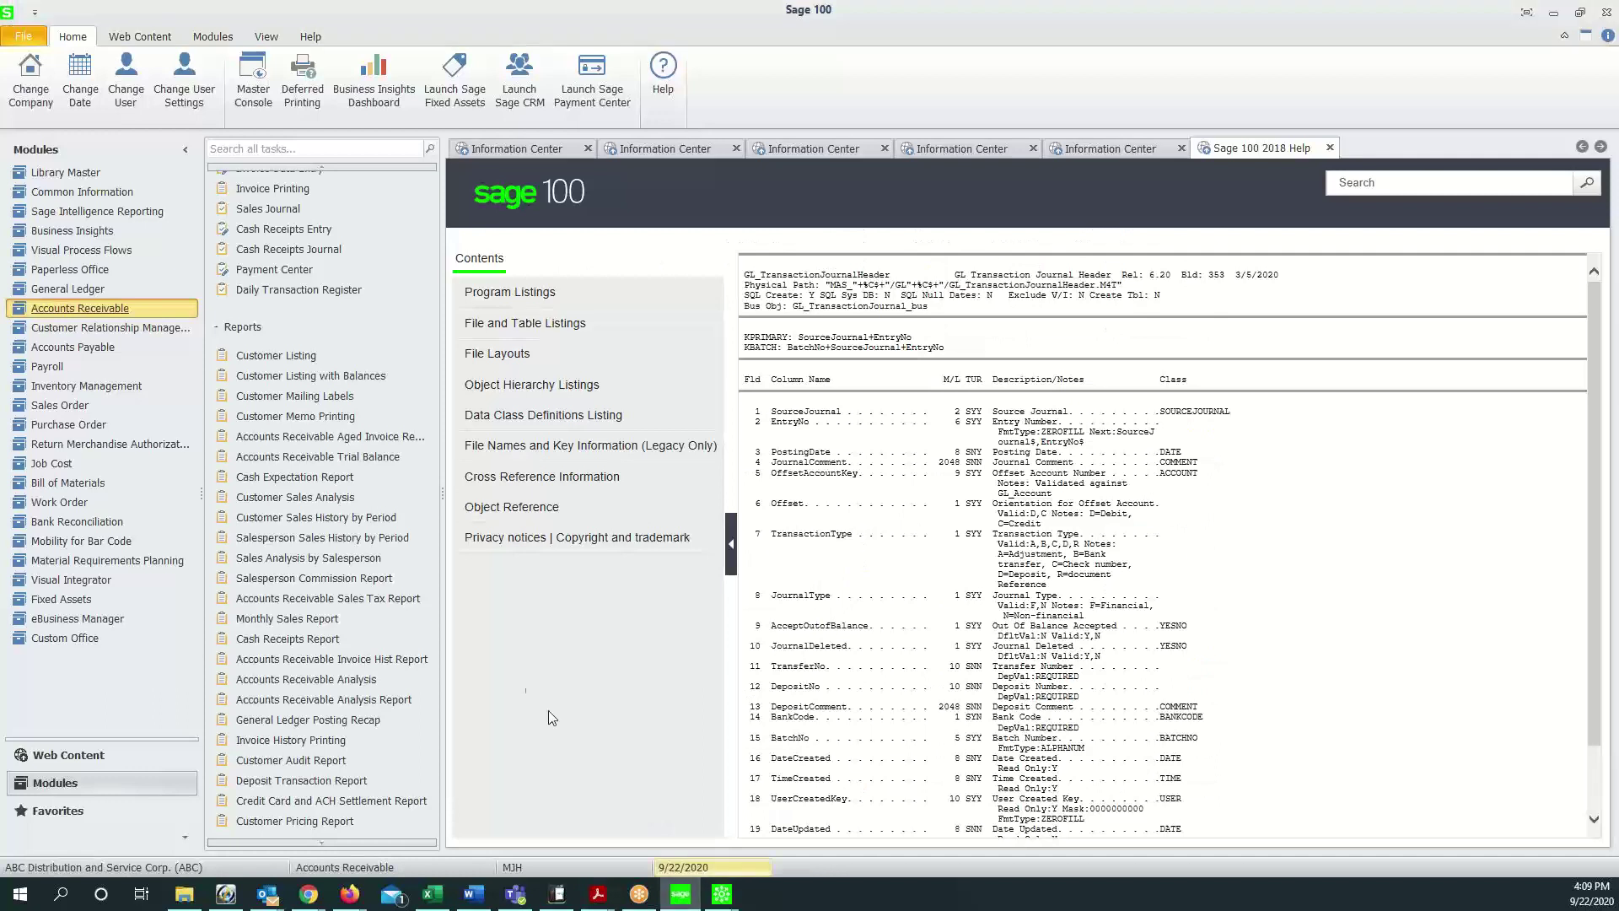
{"action": "left_click", "coordinate": [75, 291]}
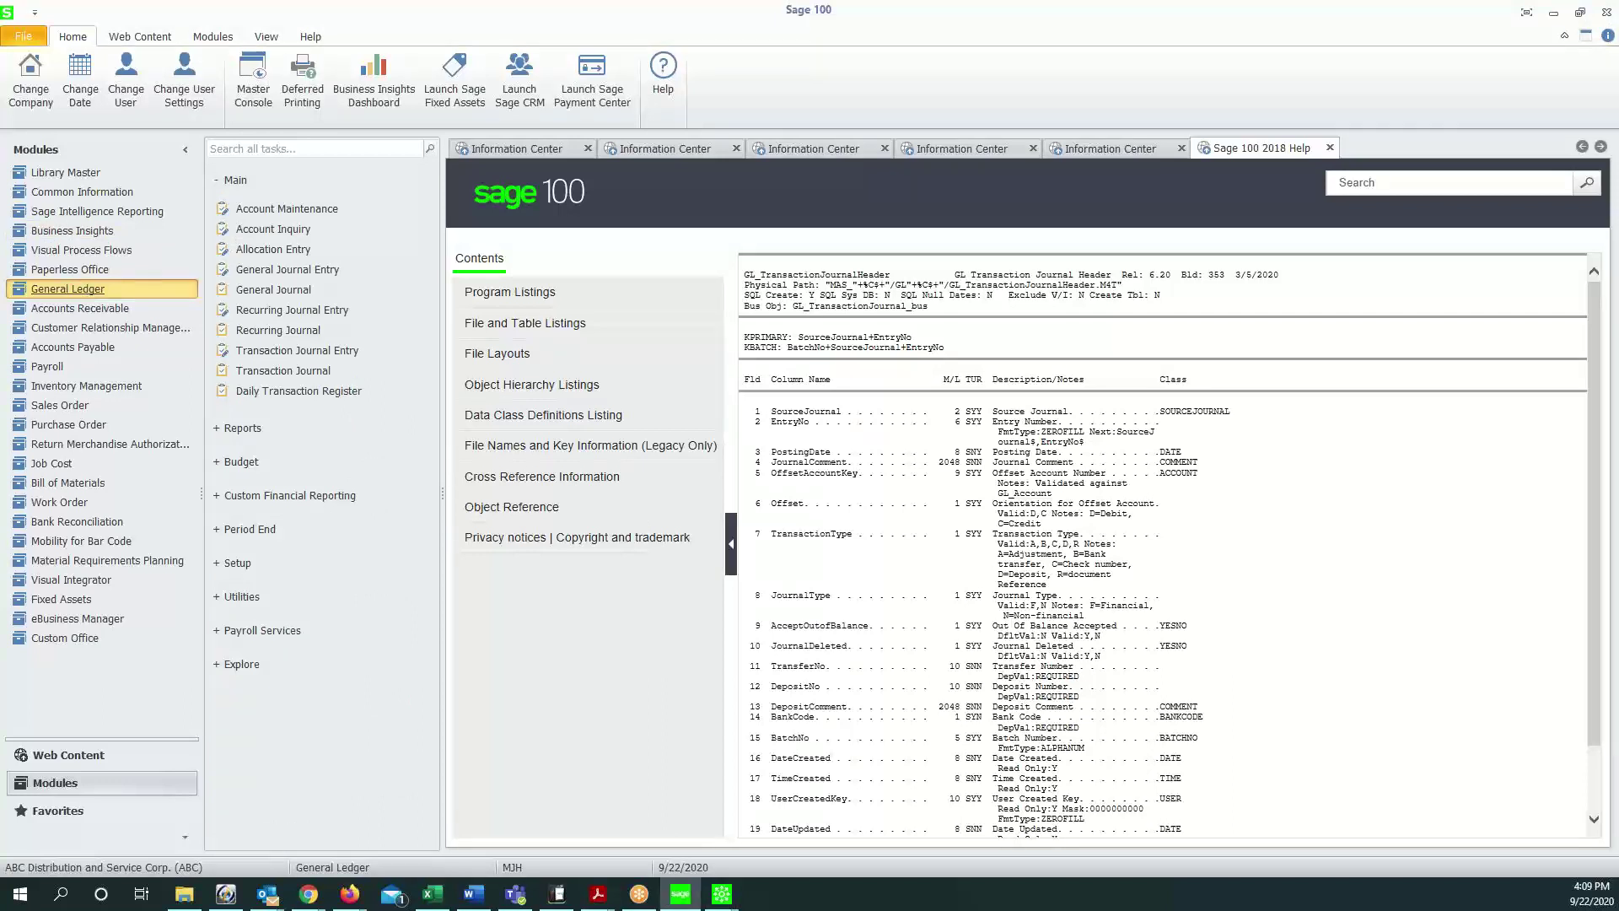
{"action": "left_click", "coordinate": [250, 211]}
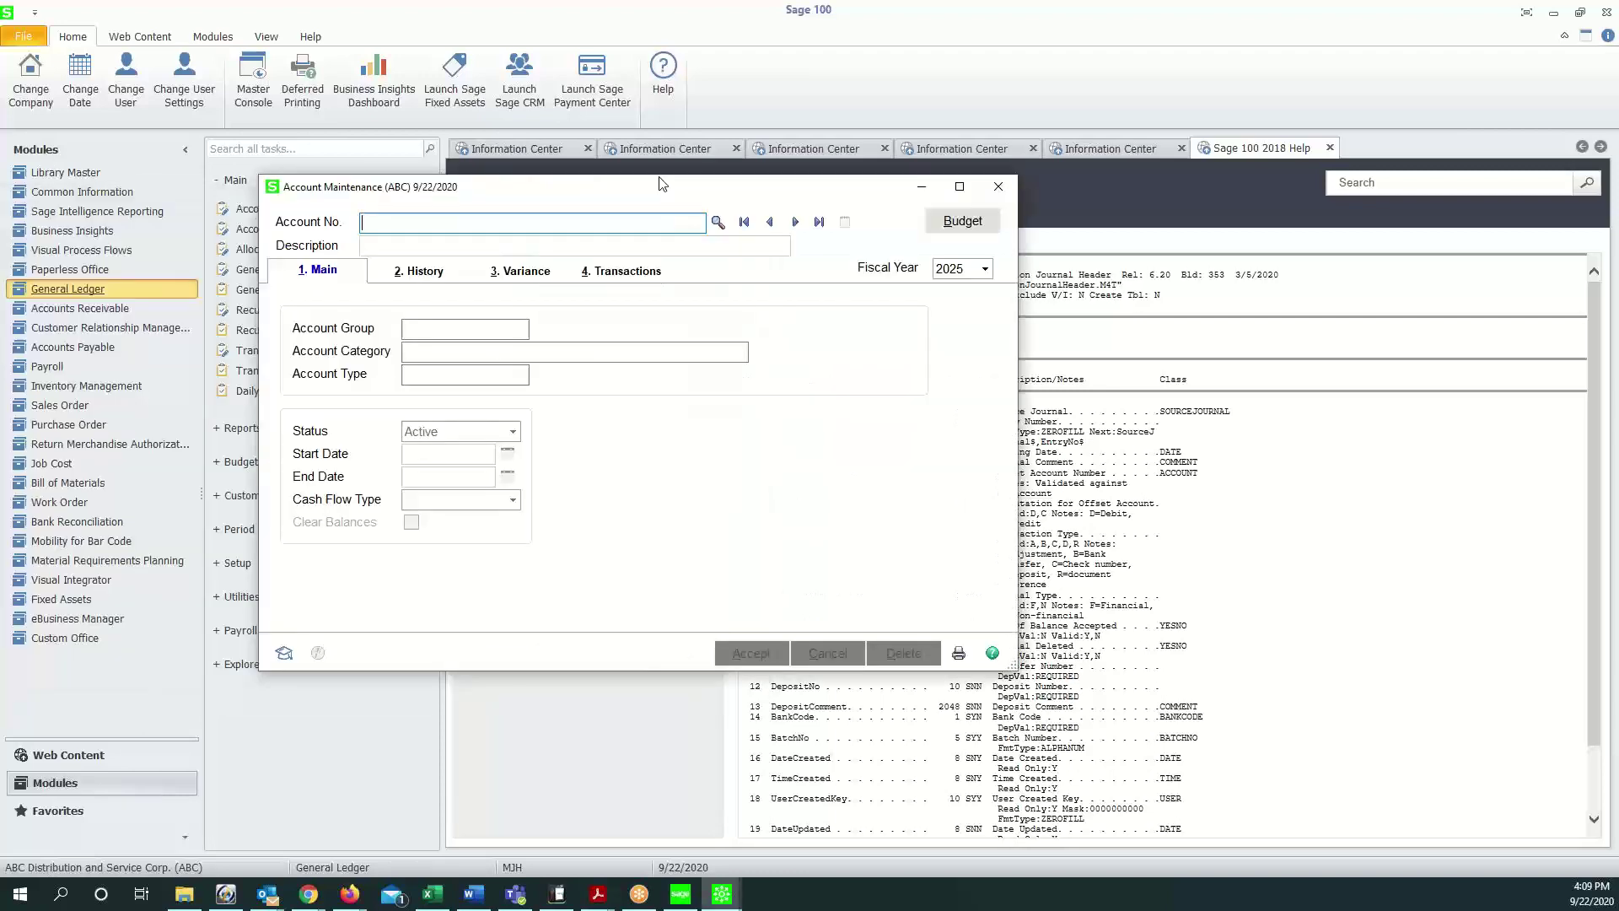
{"action": "left_click", "coordinate": [842, 205]}
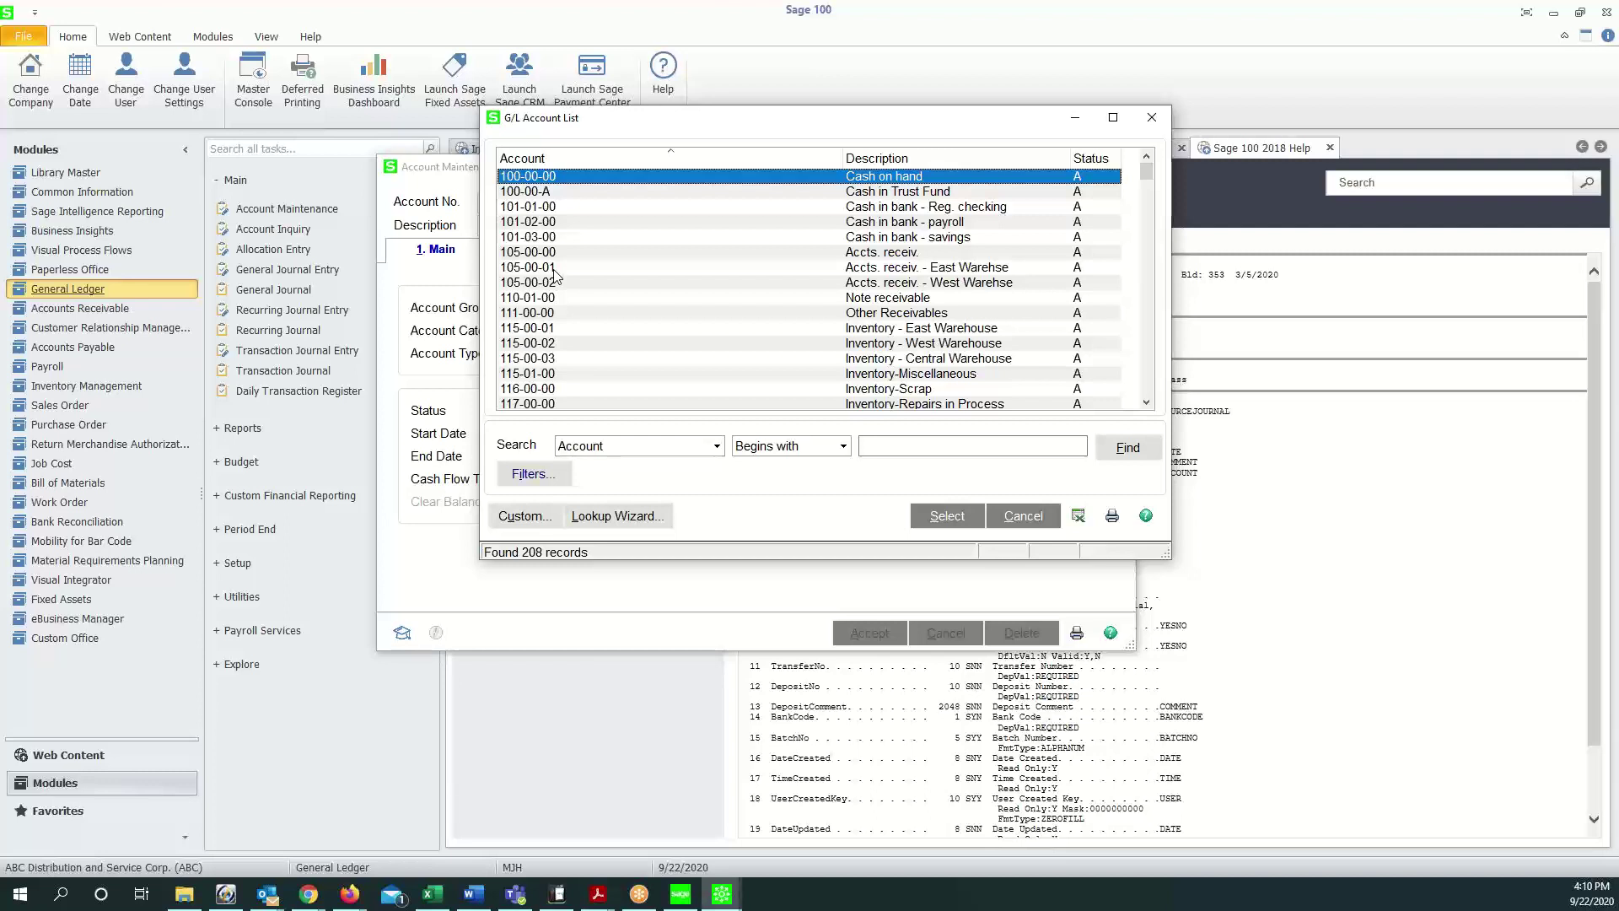
{"action": "double_click", "coordinate": [877, 268]}
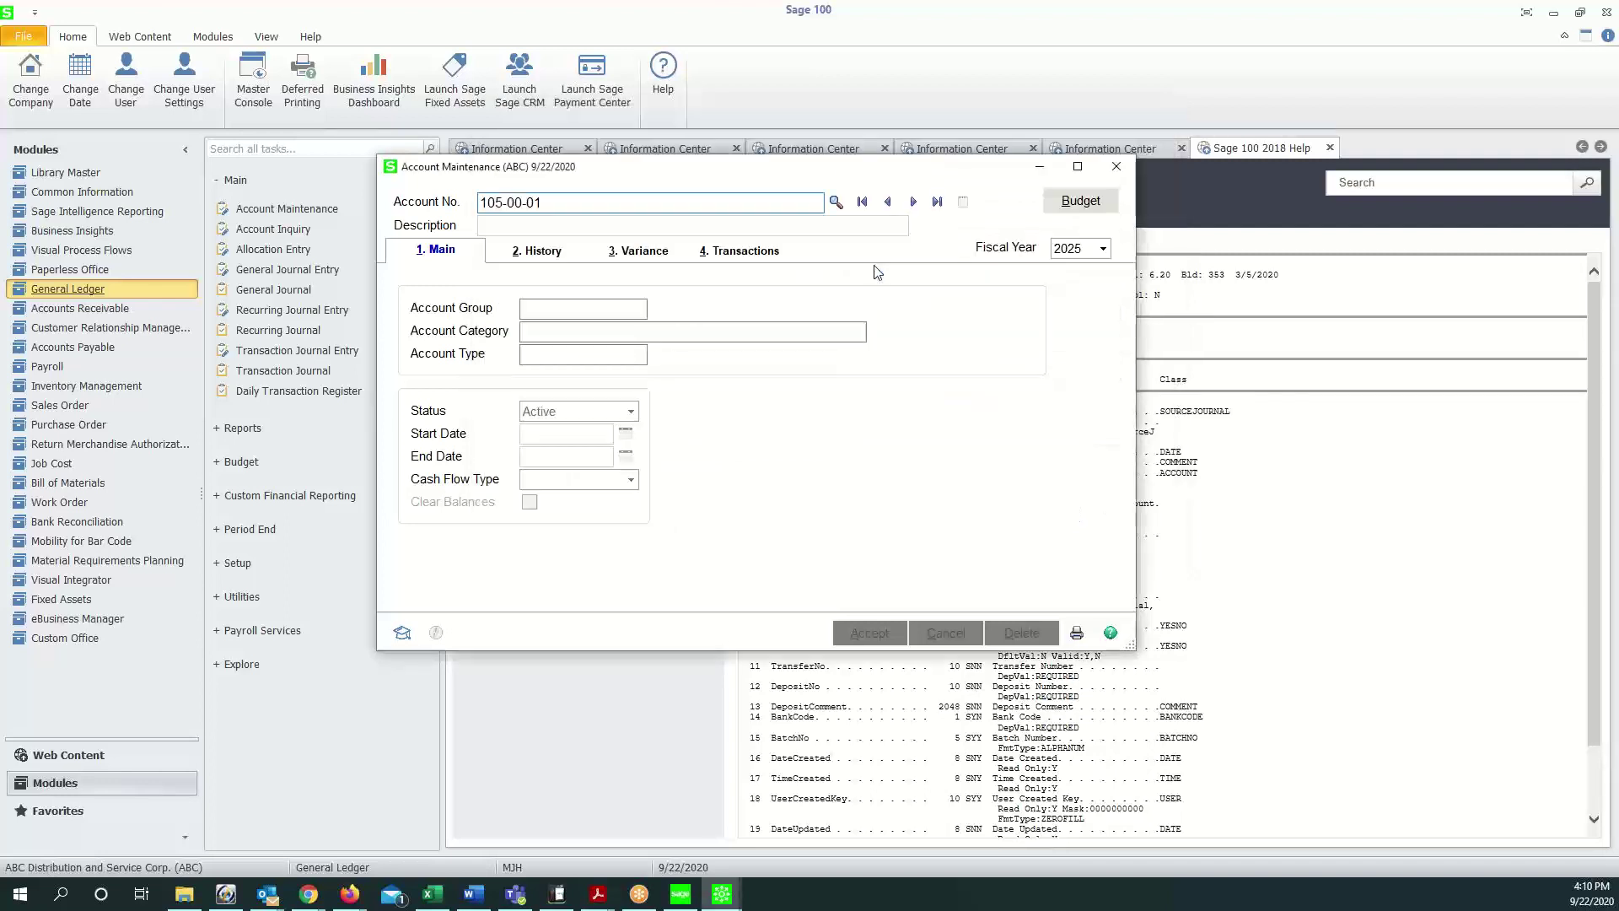
{"action": "left_click", "coordinate": [538, 252]}
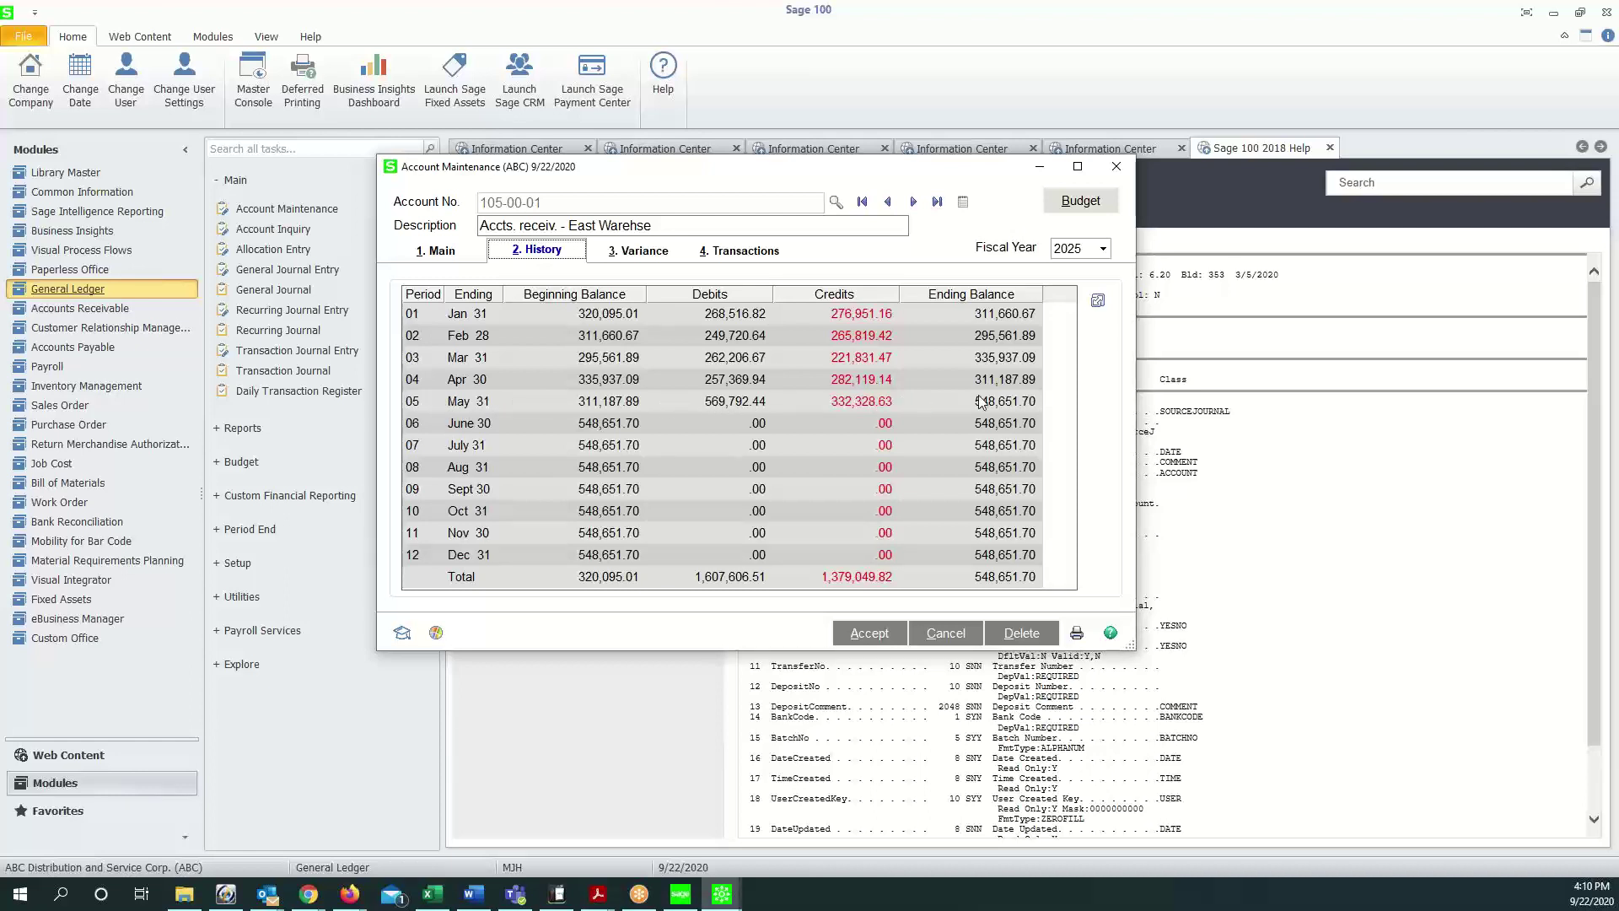
{"action": "left_click", "coordinate": [1028, 407]}
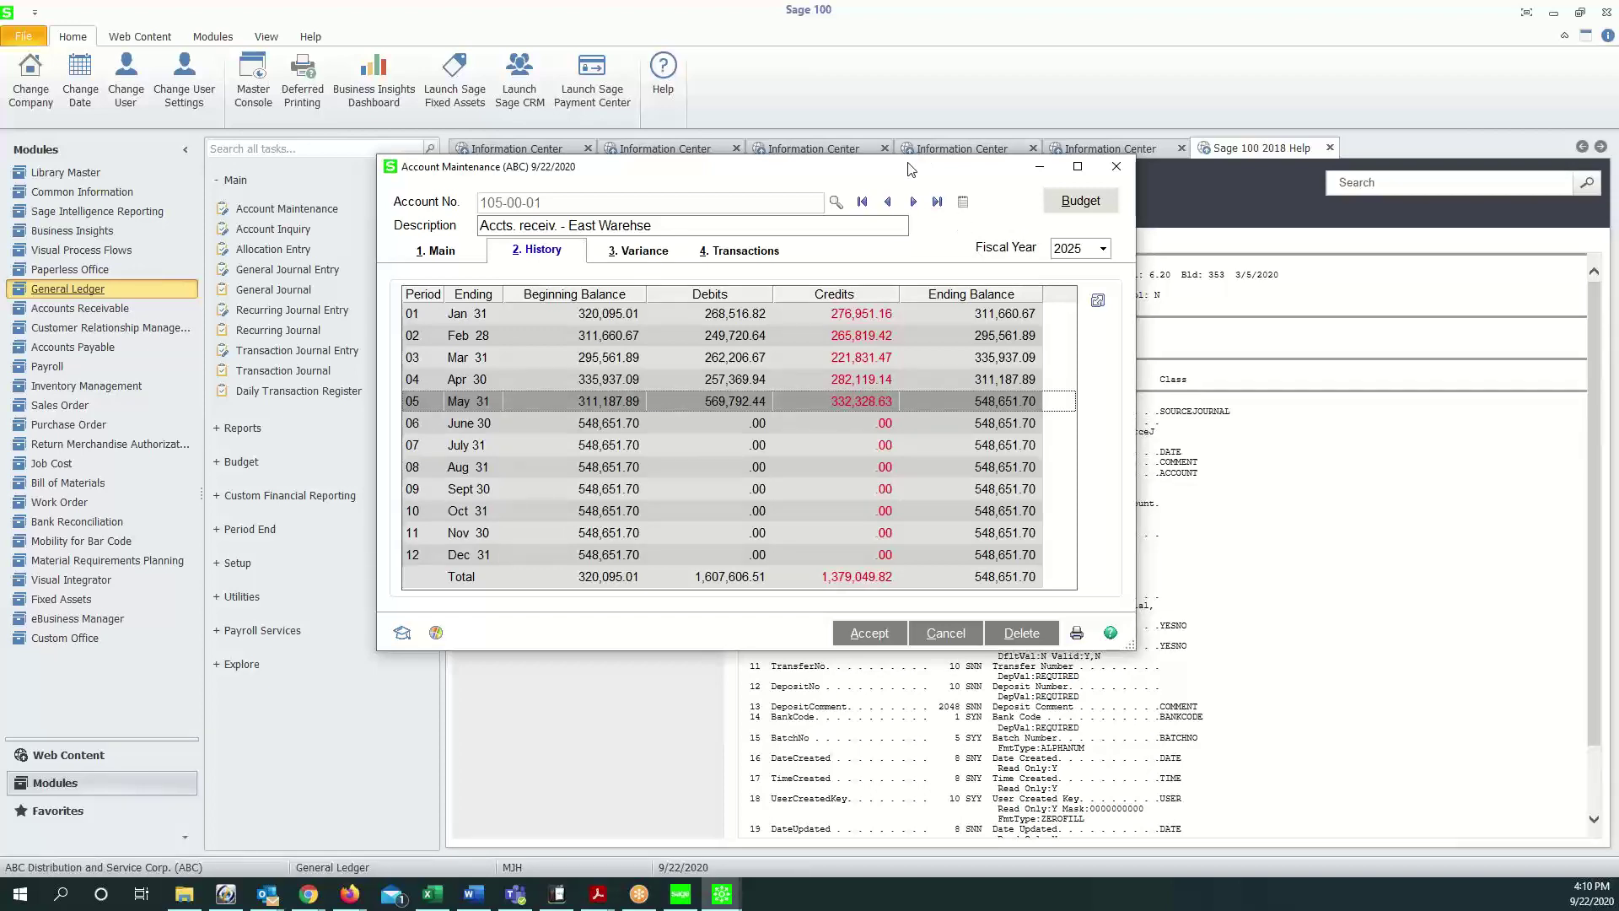
Step: Open a second Account Maintenance window on the Accts. receiv. - West Warehse history and place the East Warehse window beside it
{"action": "left_click_drag", "start_coordinate": [911, 169], "coordinate": [1264, 91]}
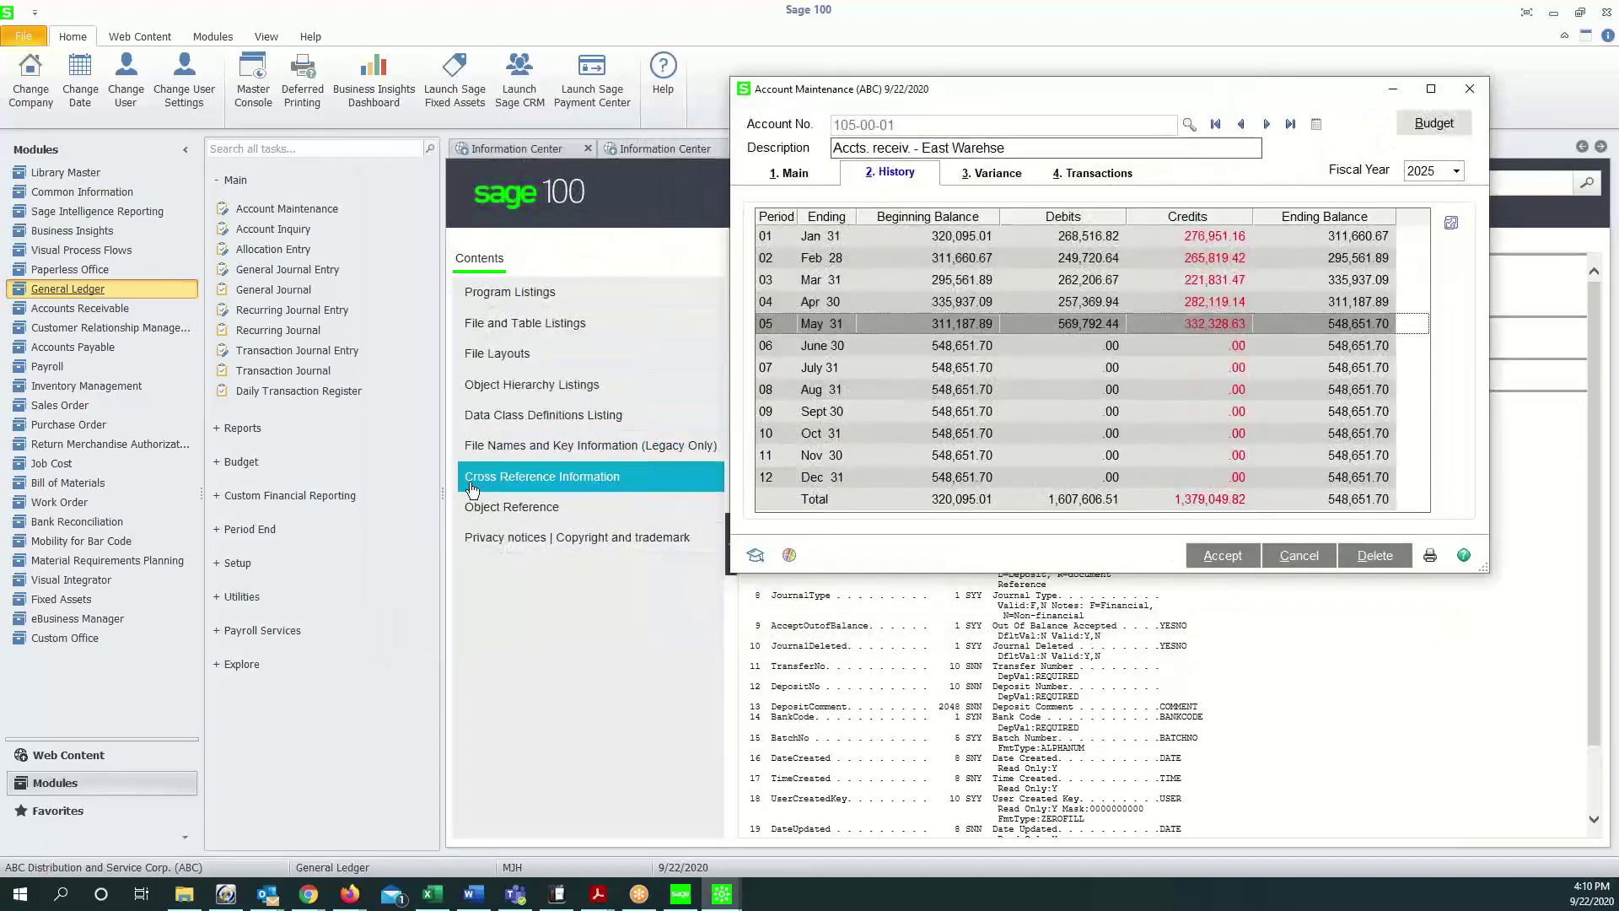
{"action": "left_click", "coordinate": [283, 212]}
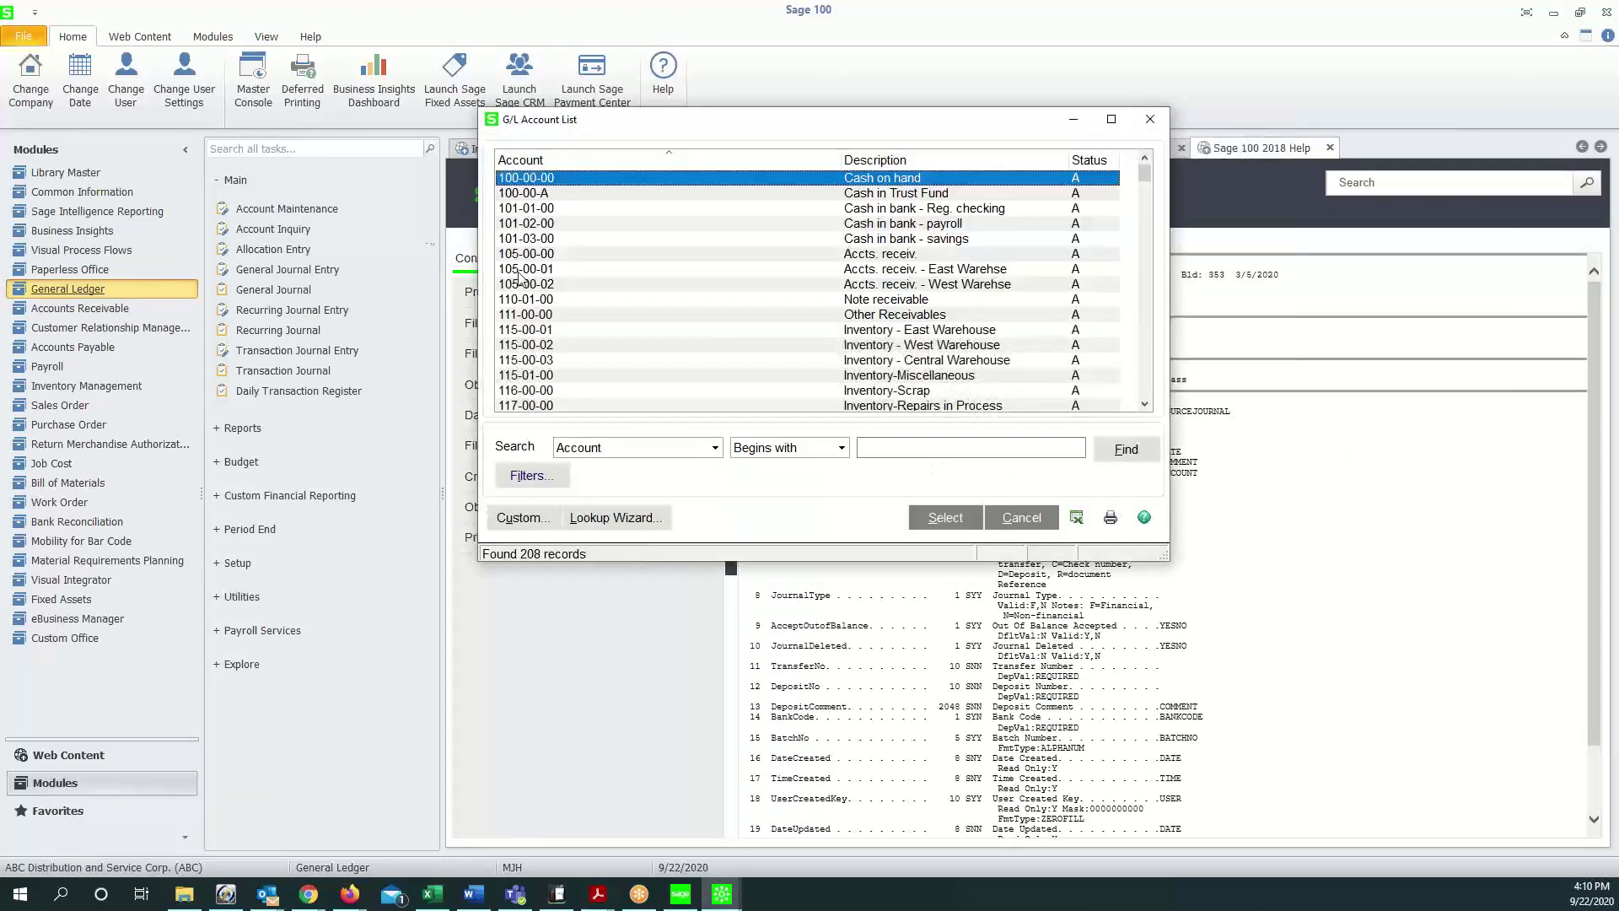
{"action": "double_click", "coordinate": [523, 284]}
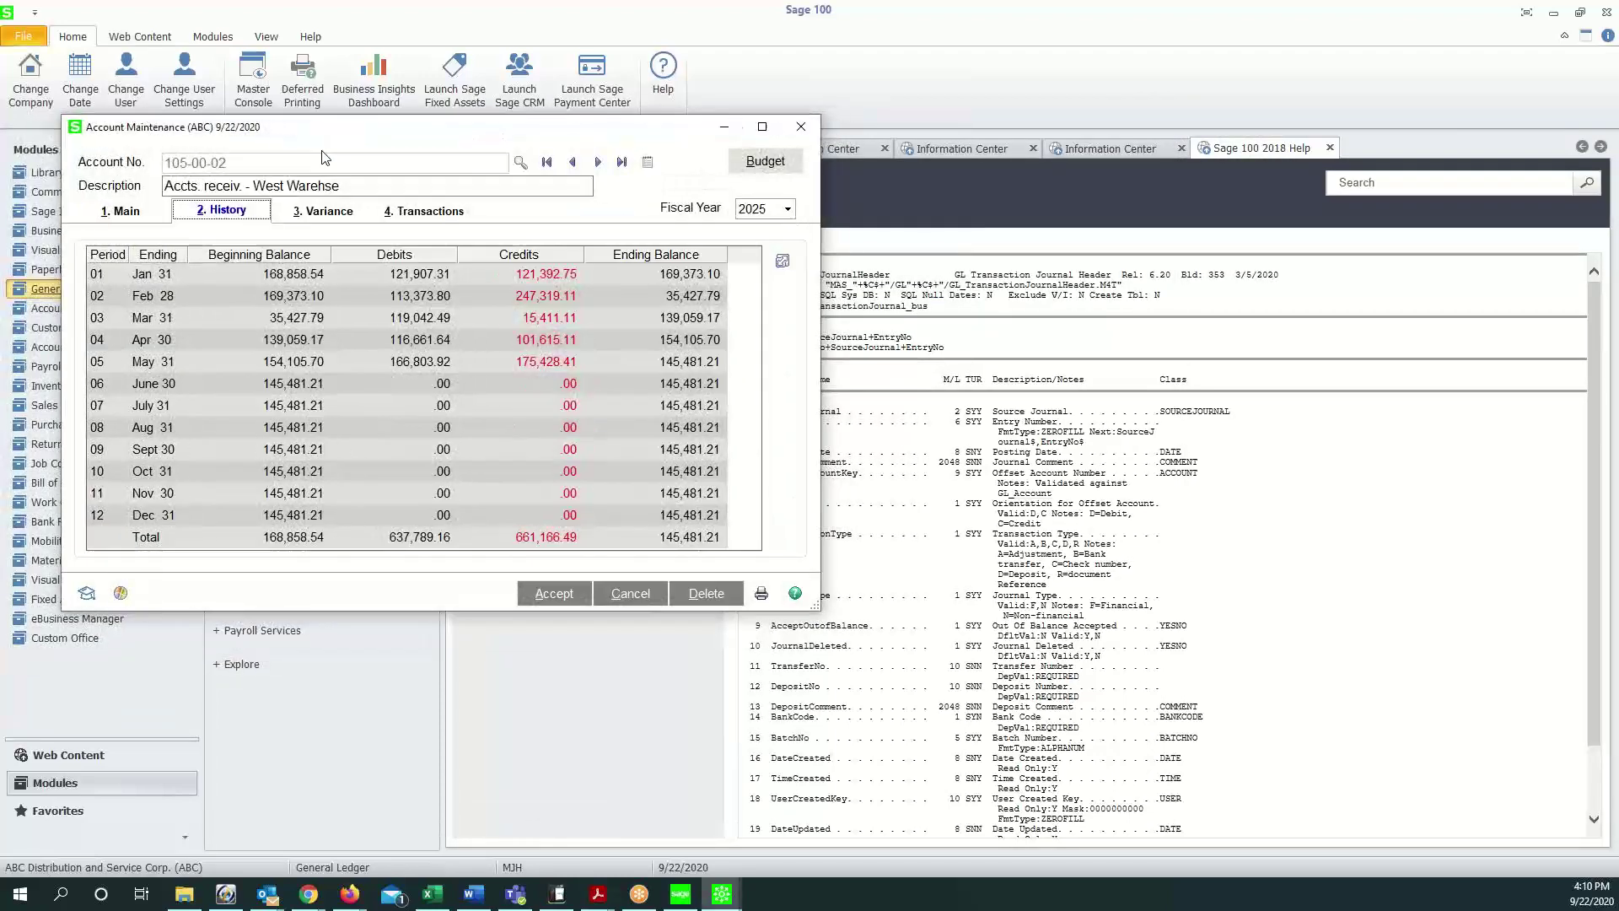
{"action": "mouse_move", "coordinate": [721, 894]}
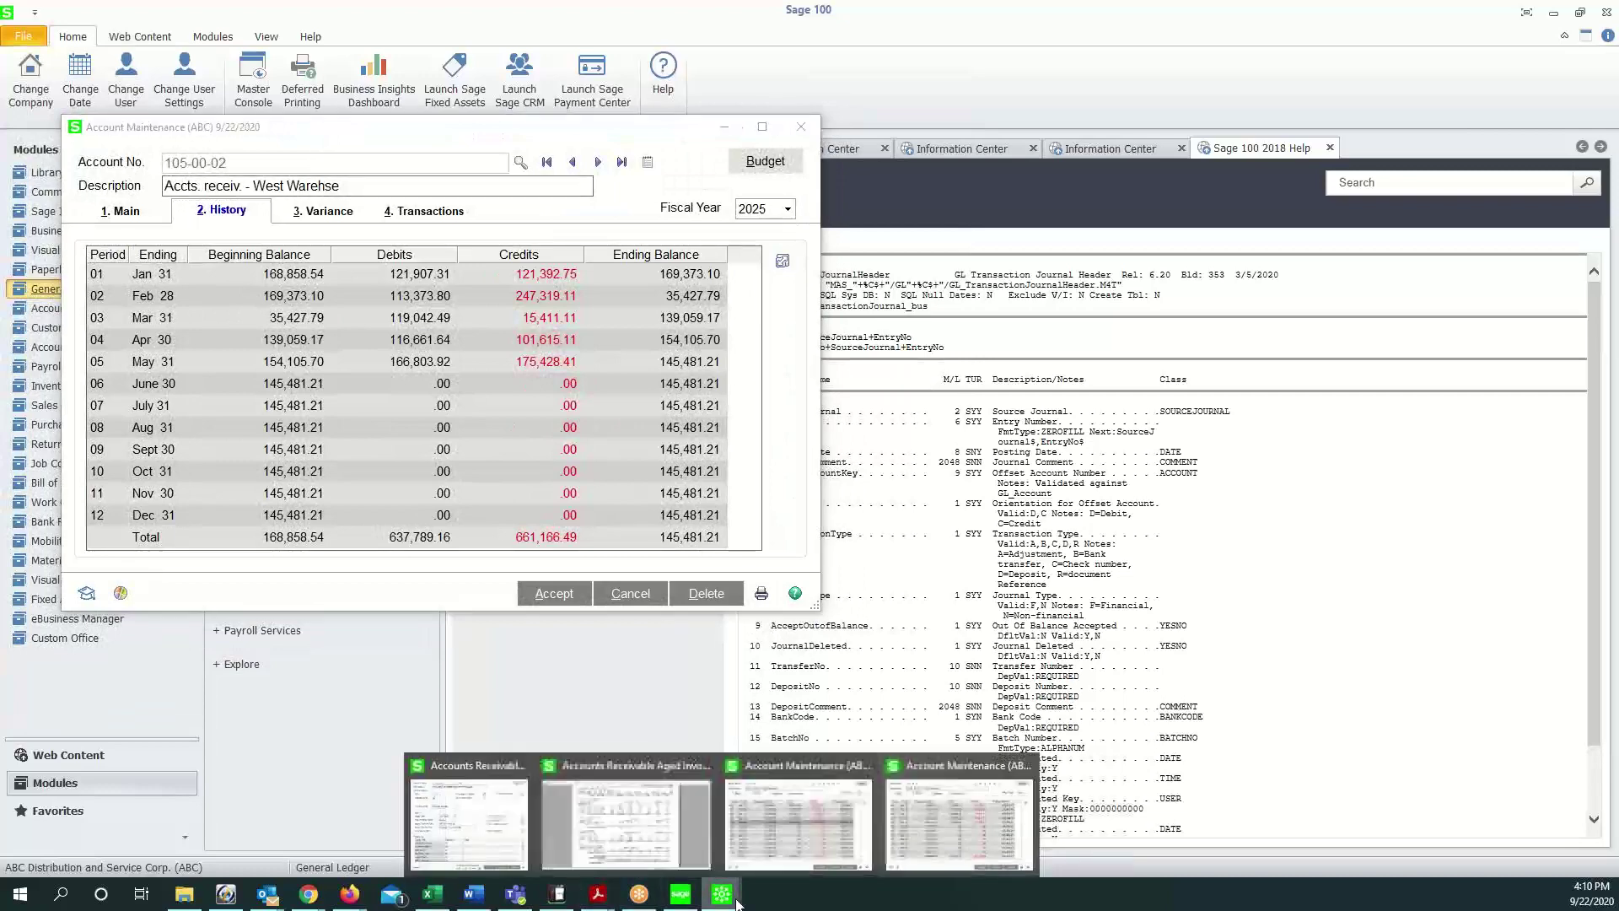
{"action": "left_click", "coordinate": [787, 848]}
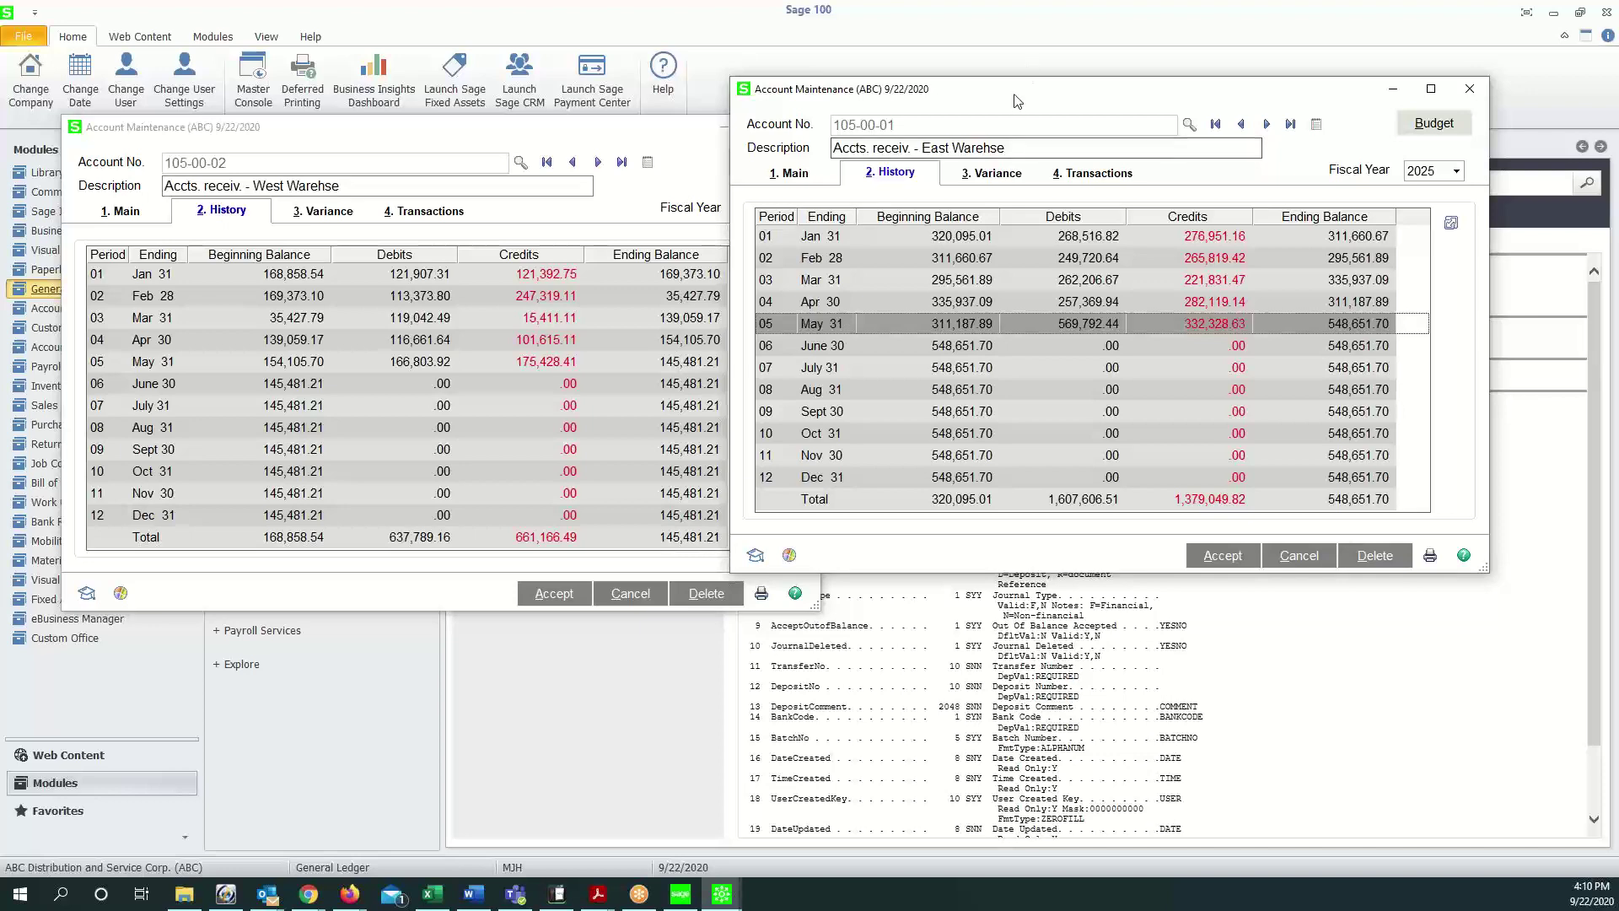
{"action": "left_click_drag", "start_coordinate": [1015, 95], "coordinate": [1057, 139]}
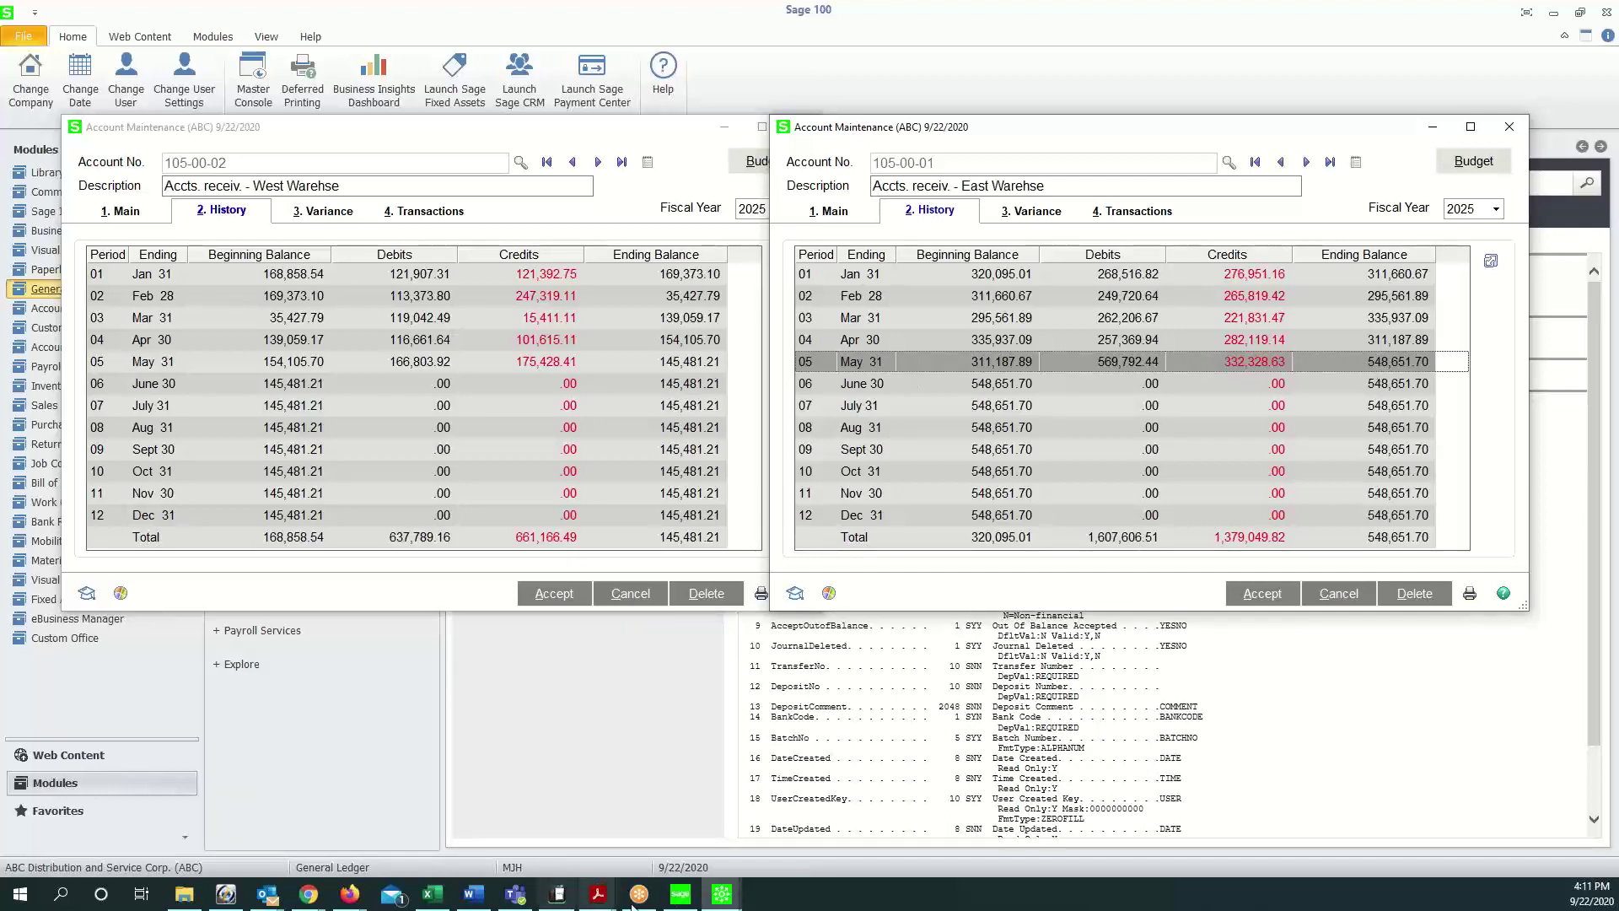
Step: Arrange the aged invoice report in a smaller window beneath both account history windows so its Report Totals can be compared with them
{"action": "left_click", "coordinate": [721, 897]}
{"action": "left_click", "coordinate": [605, 851]}
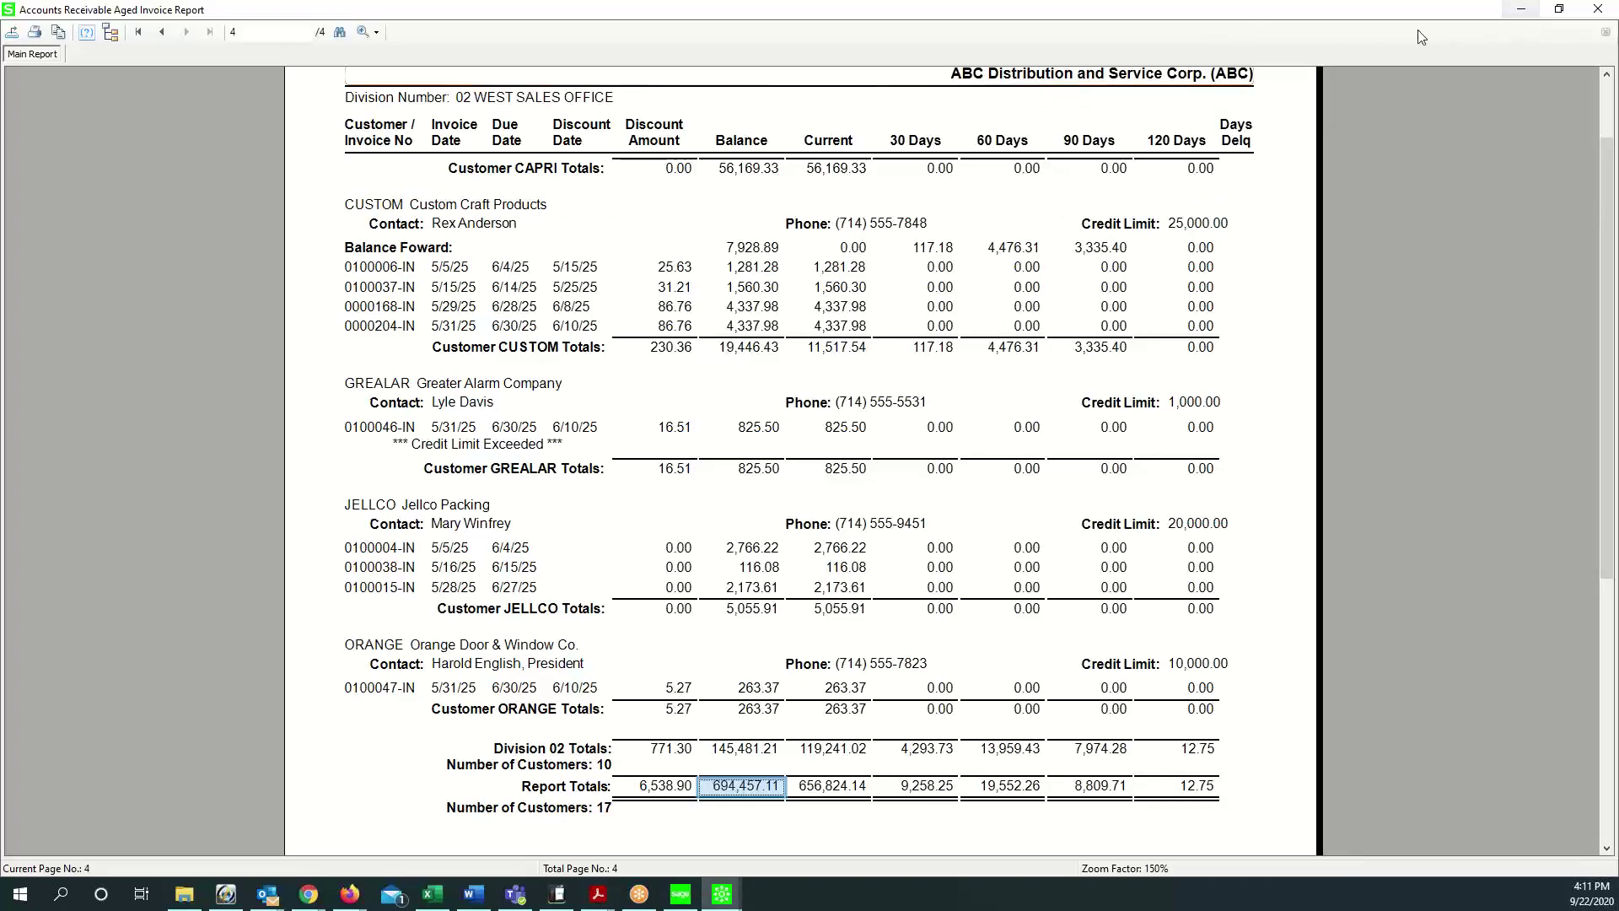
{"action": "left_click", "coordinate": [1559, 8]}
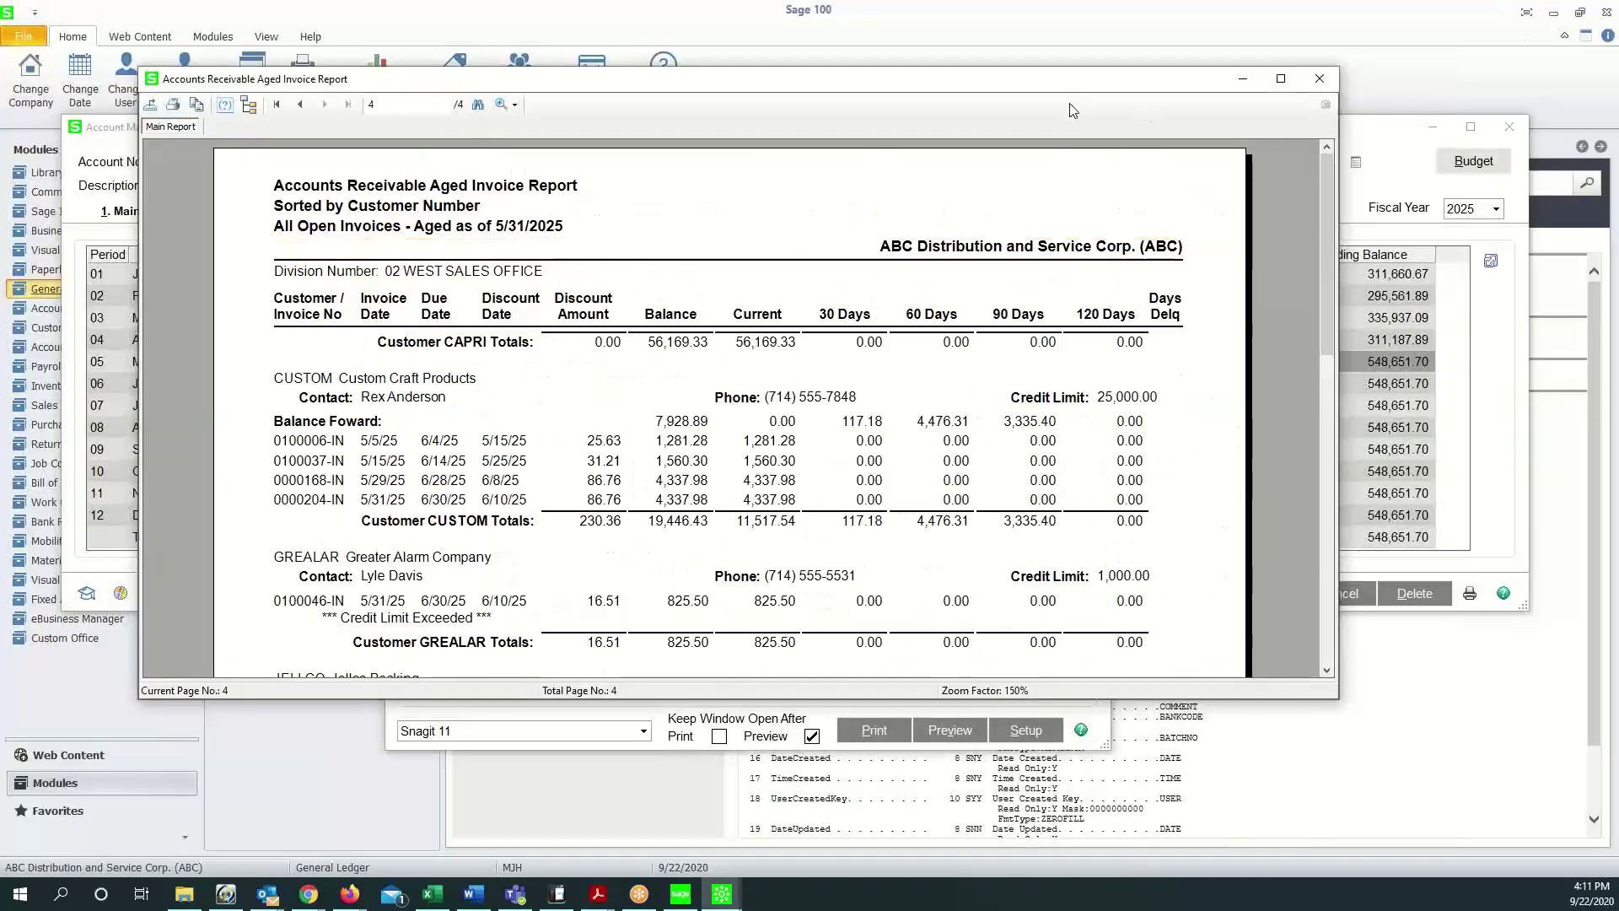
{"action": "left_click_drag", "start_coordinate": [1071, 81], "coordinate": [1154, 425]}
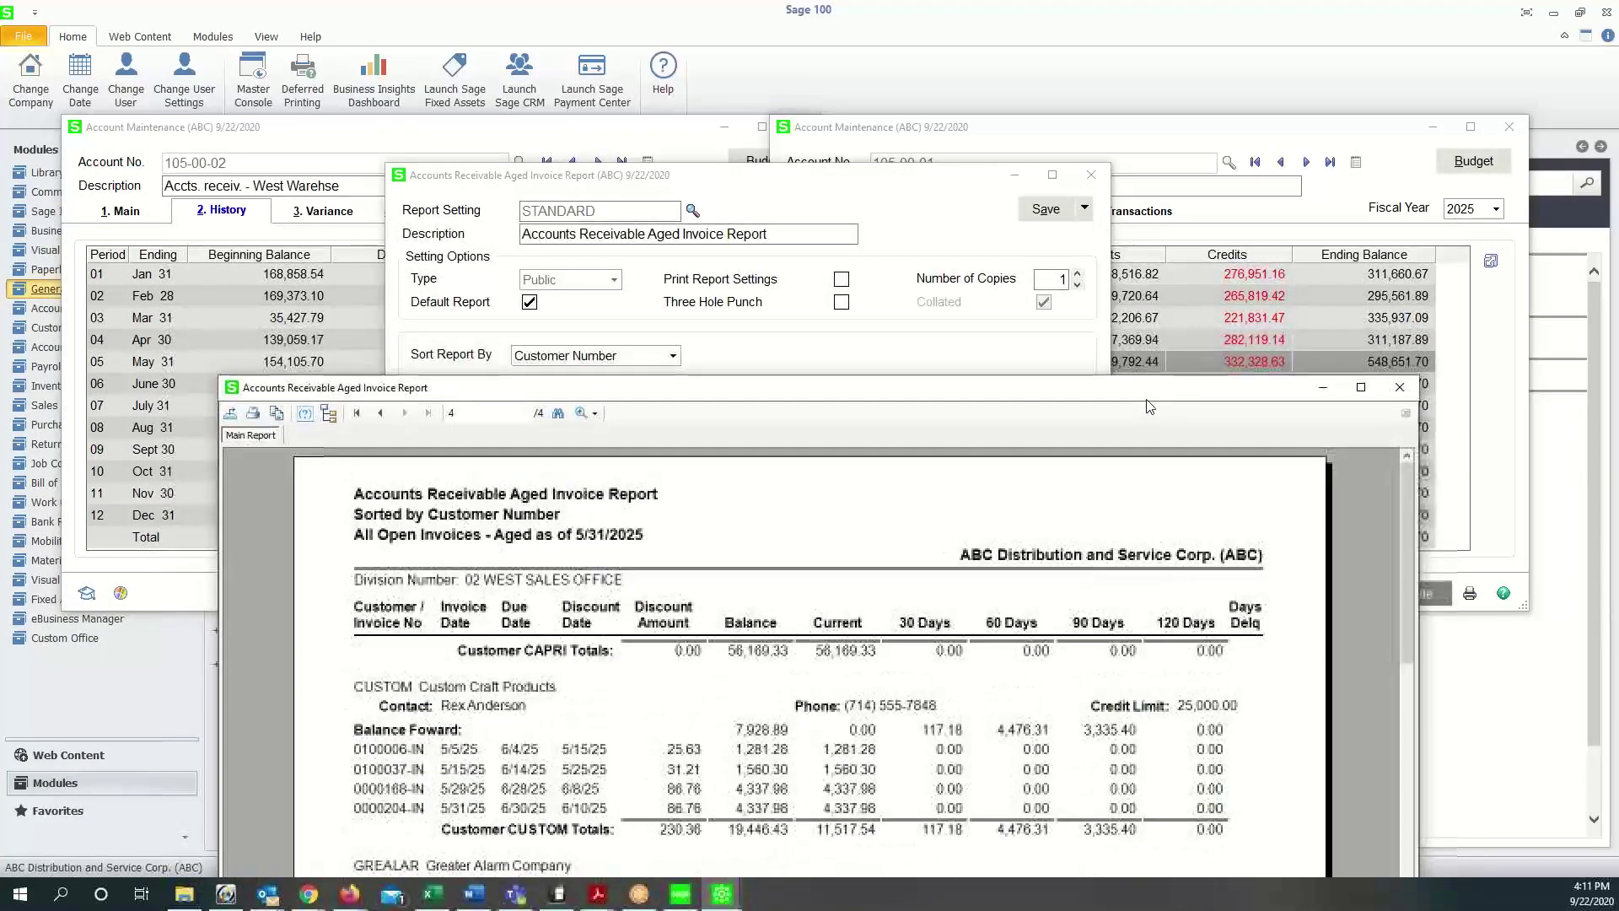
{"action": "scroll", "coordinate": [1088, 584], "scroll_direction": "down", "scroll_amount": 10}
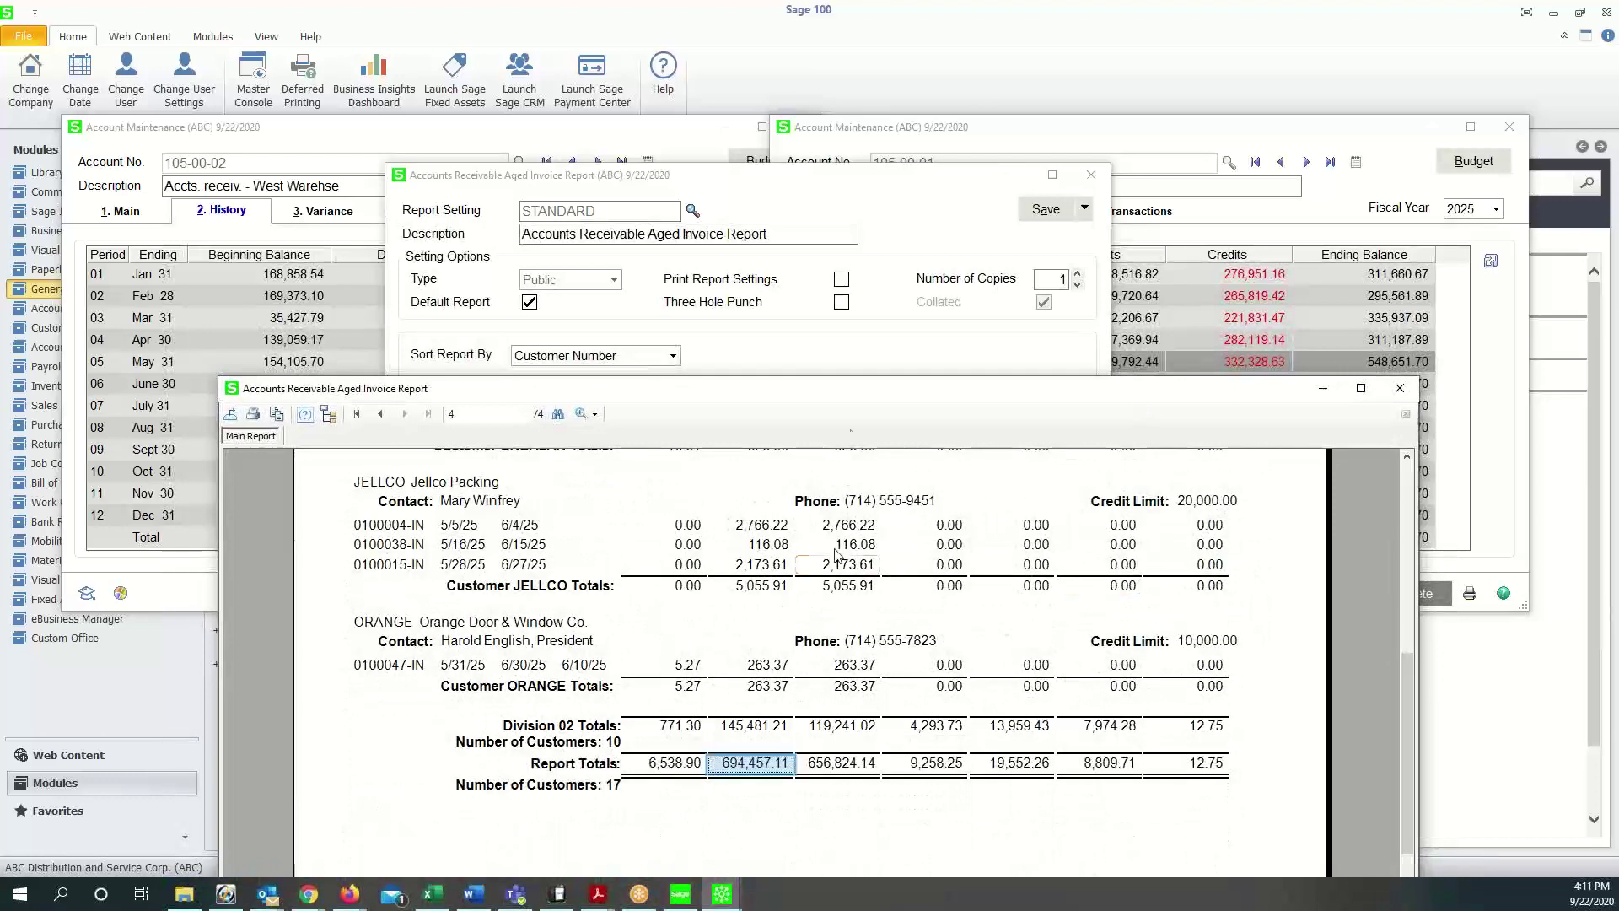
{"action": "left_click", "coordinate": [340, 145]}
{"action": "left_click", "coordinate": [1049, 150]}
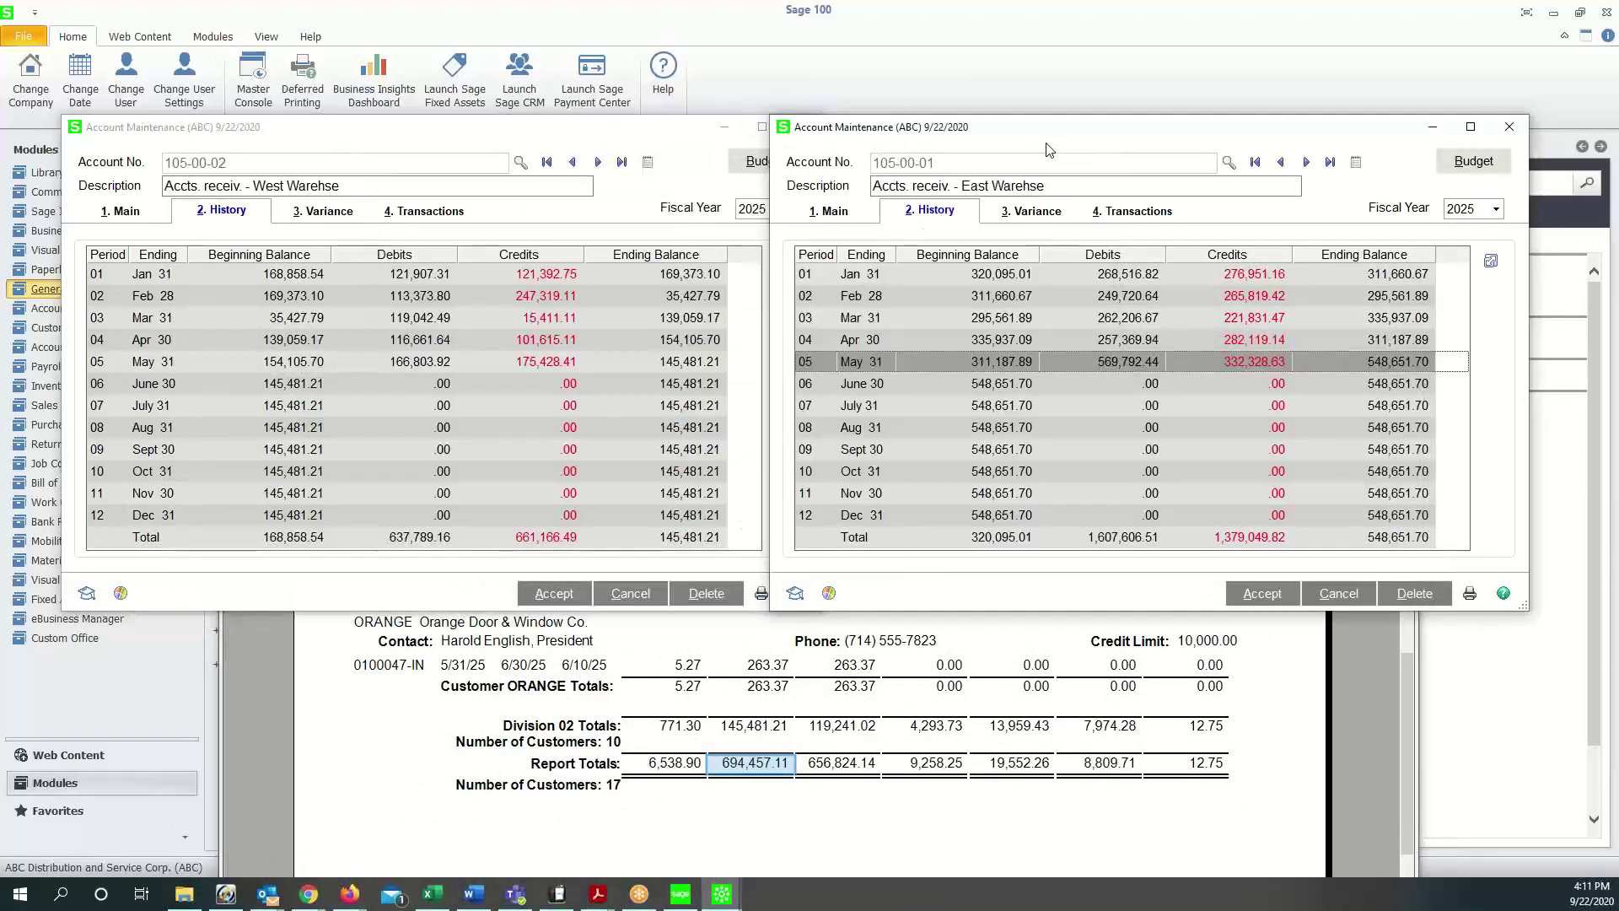
{"action": "left_click", "coordinate": [837, 680]}
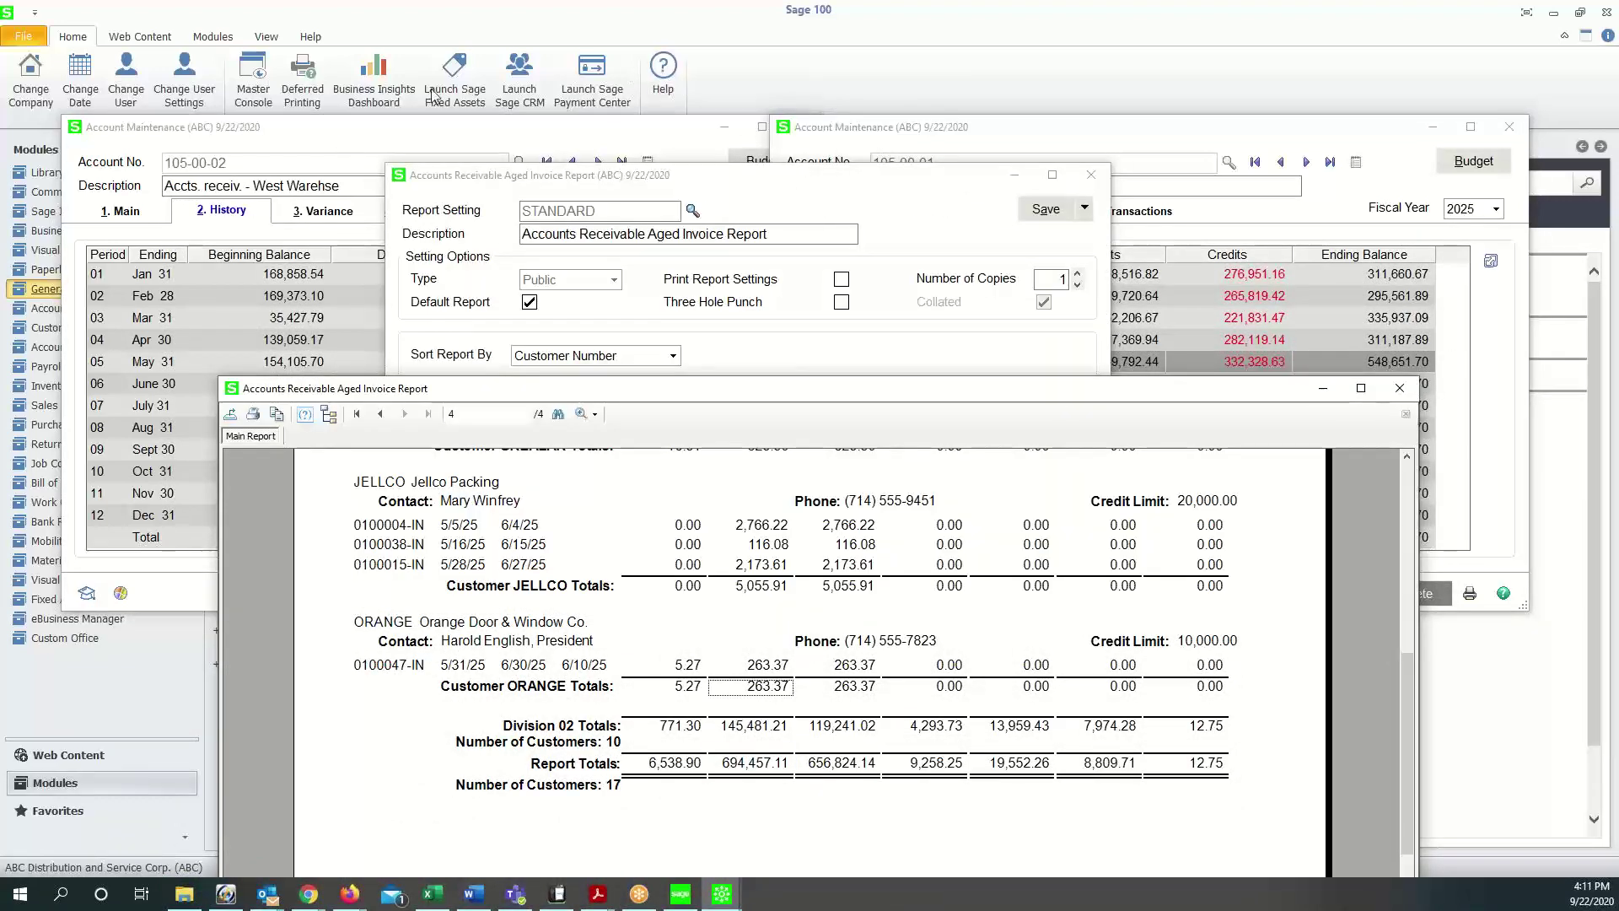
{"action": "left_click", "coordinate": [410, 129]}
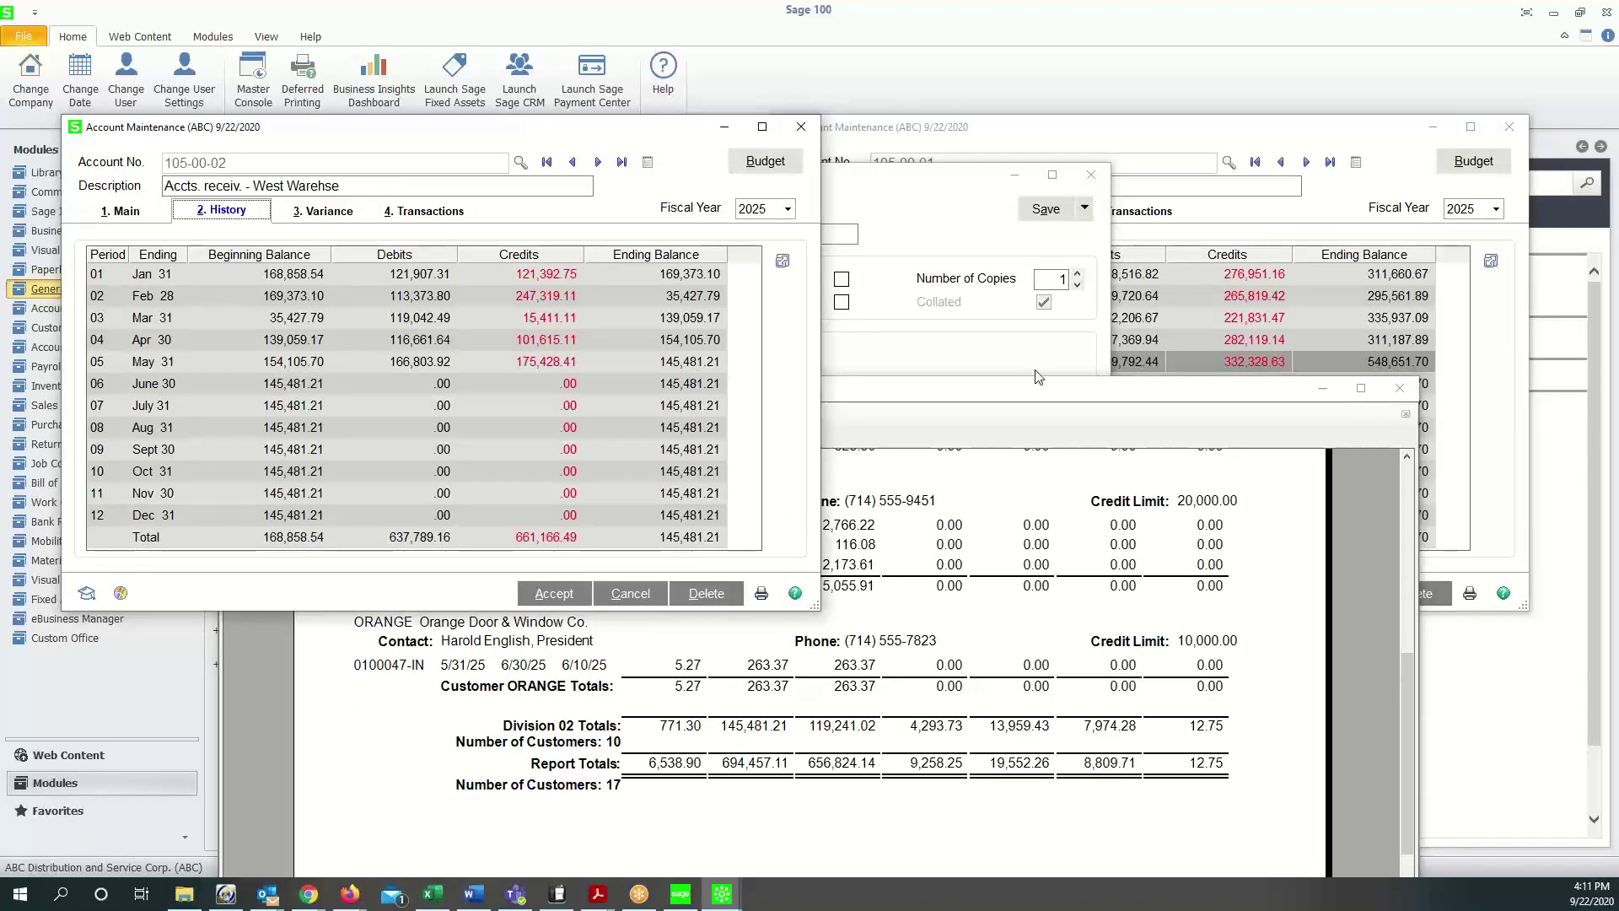
{"action": "left_click", "coordinate": [1178, 166]}
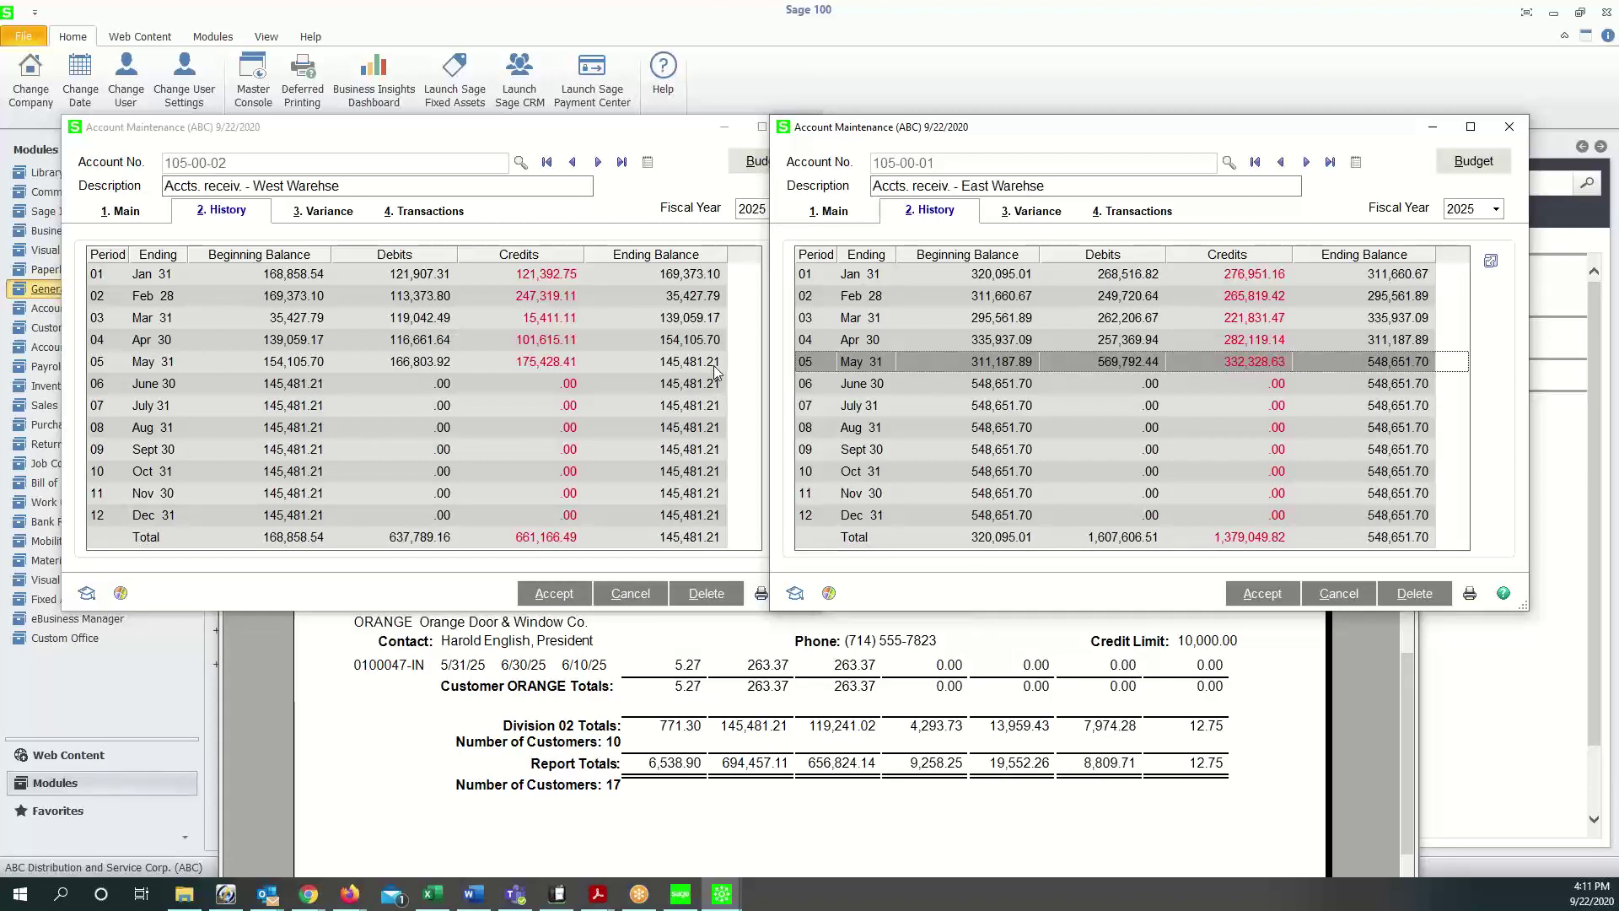
Step: Switch to the Windows Calculator and place it over the two account history windows
{"action": "left_click", "coordinate": [20, 893]}
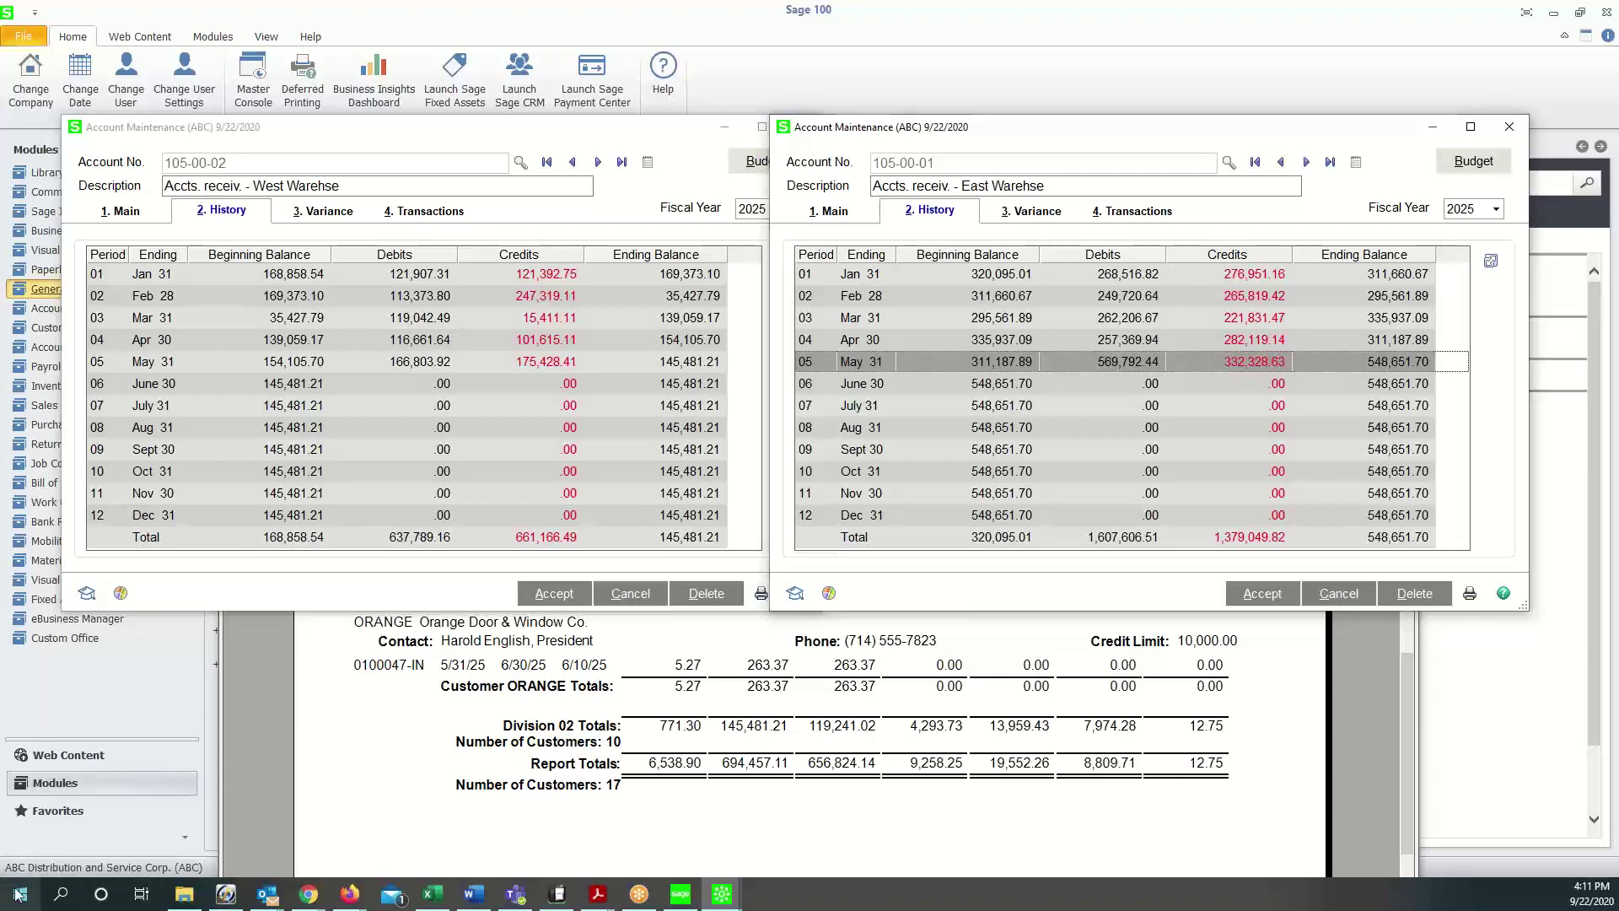
{"action": "scroll", "coordinate": [98, 766], "scroll_direction": "down", "scroll_amount": 5}
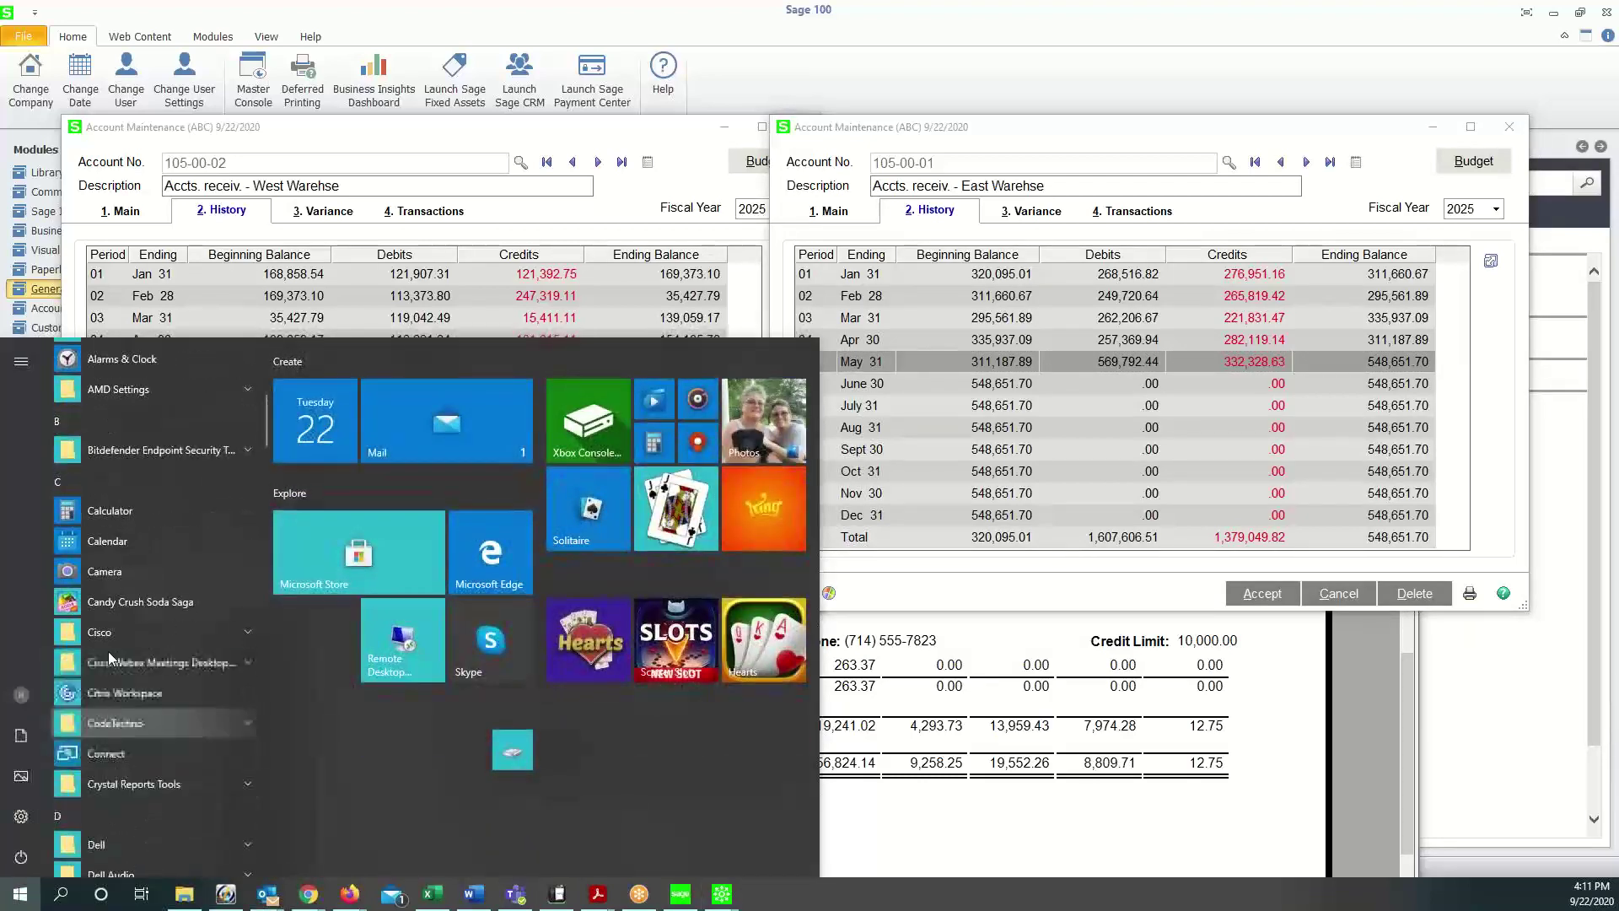
{"action": "left_click", "coordinate": [105, 510]}
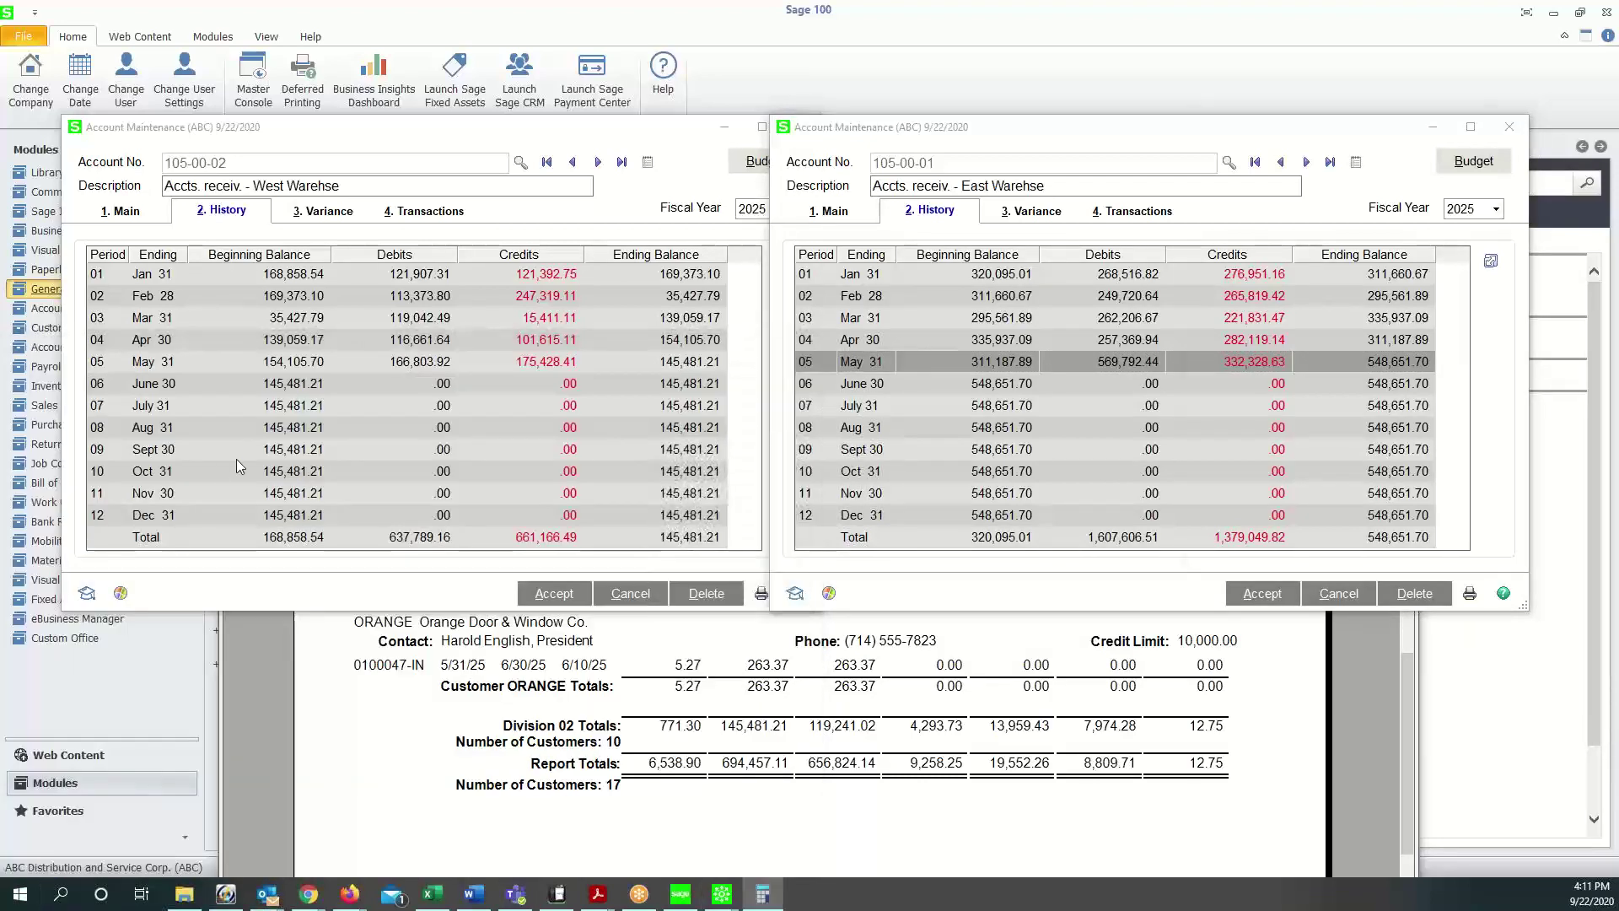
{"action": "left_click_drag", "start_coordinate": [1312, 134], "coordinate": [1009, 128]}
Step: Add the May 31 ending balances 548,651.70 and 145,481.21 in Calculator to compare their sum with the Report Totals balance
{"action": "type", "text": "548"}
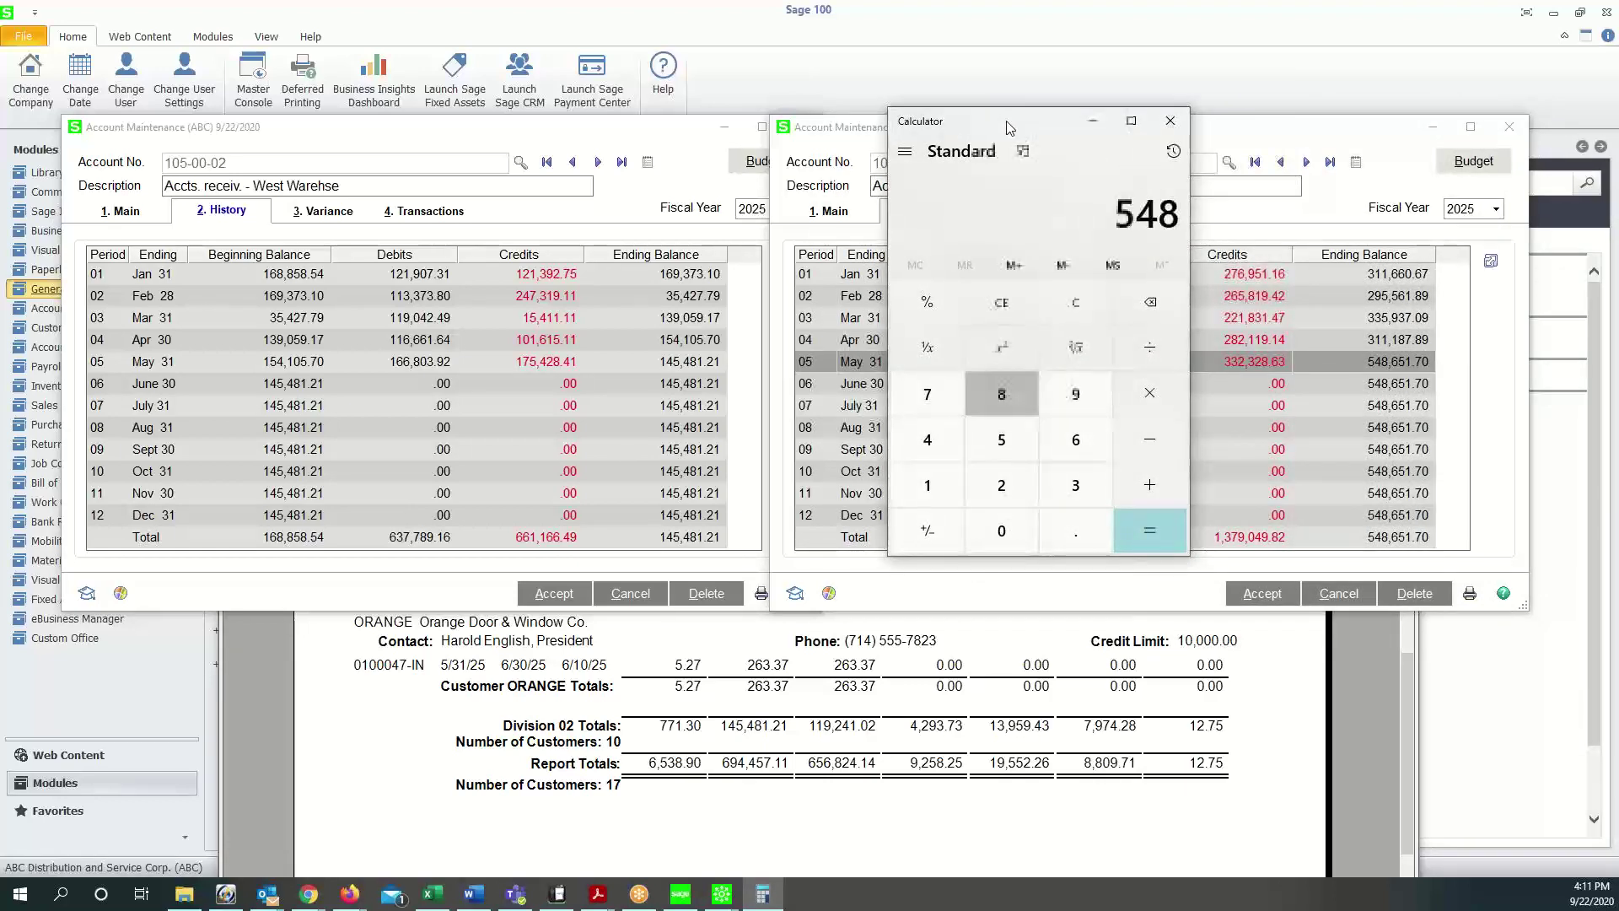
{"action": "type", "text": "651.70"}
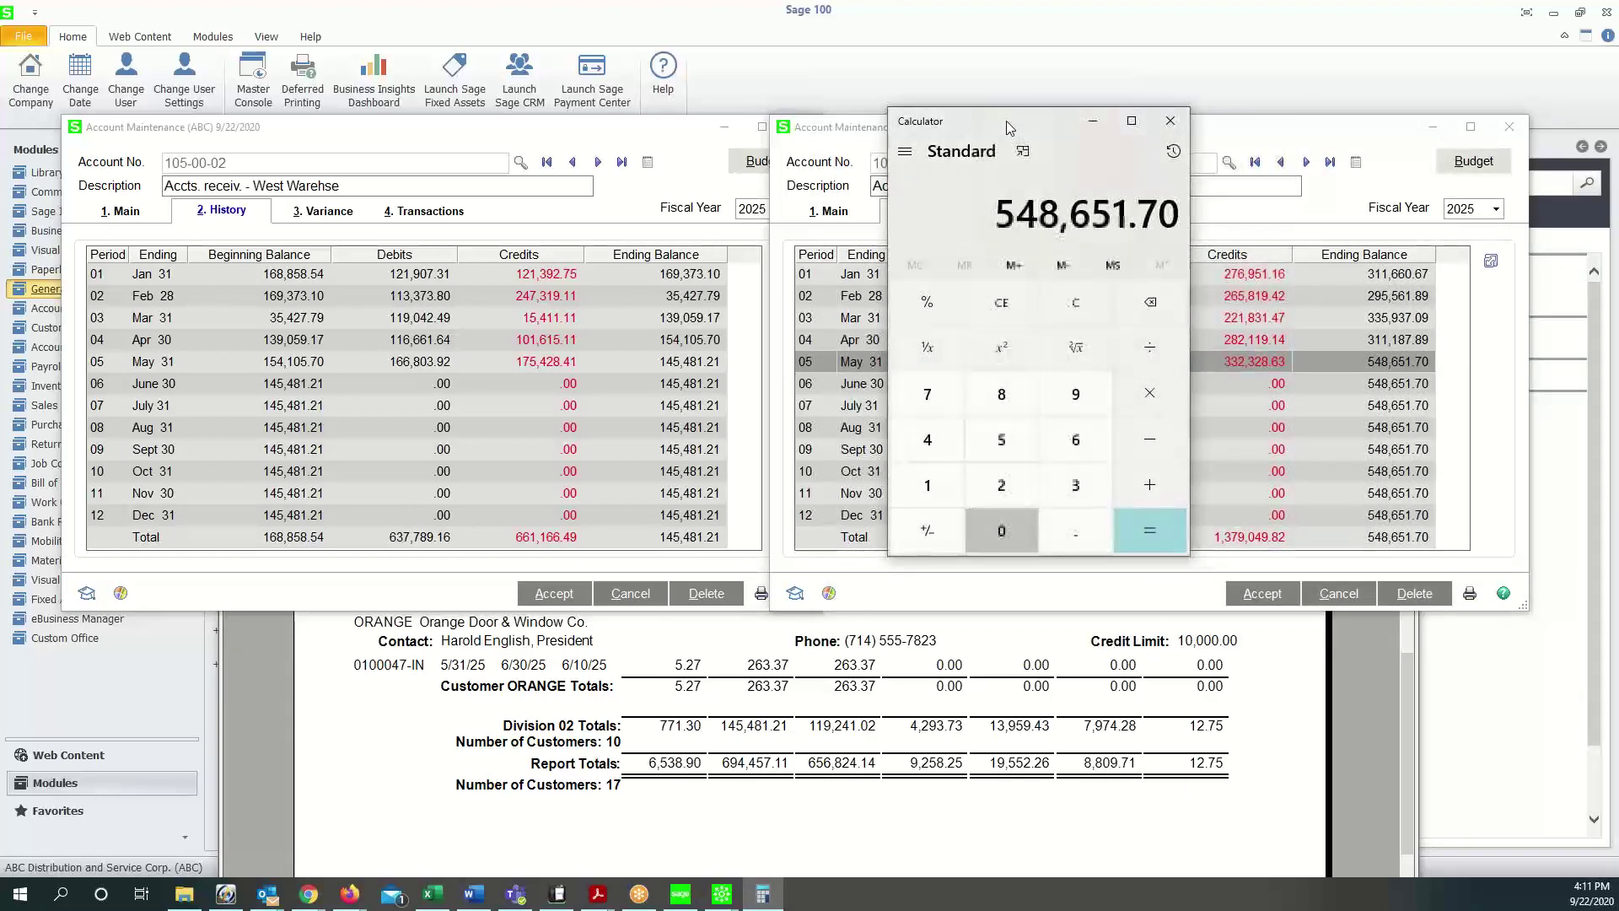
{"action": "type", "text": "+15"}
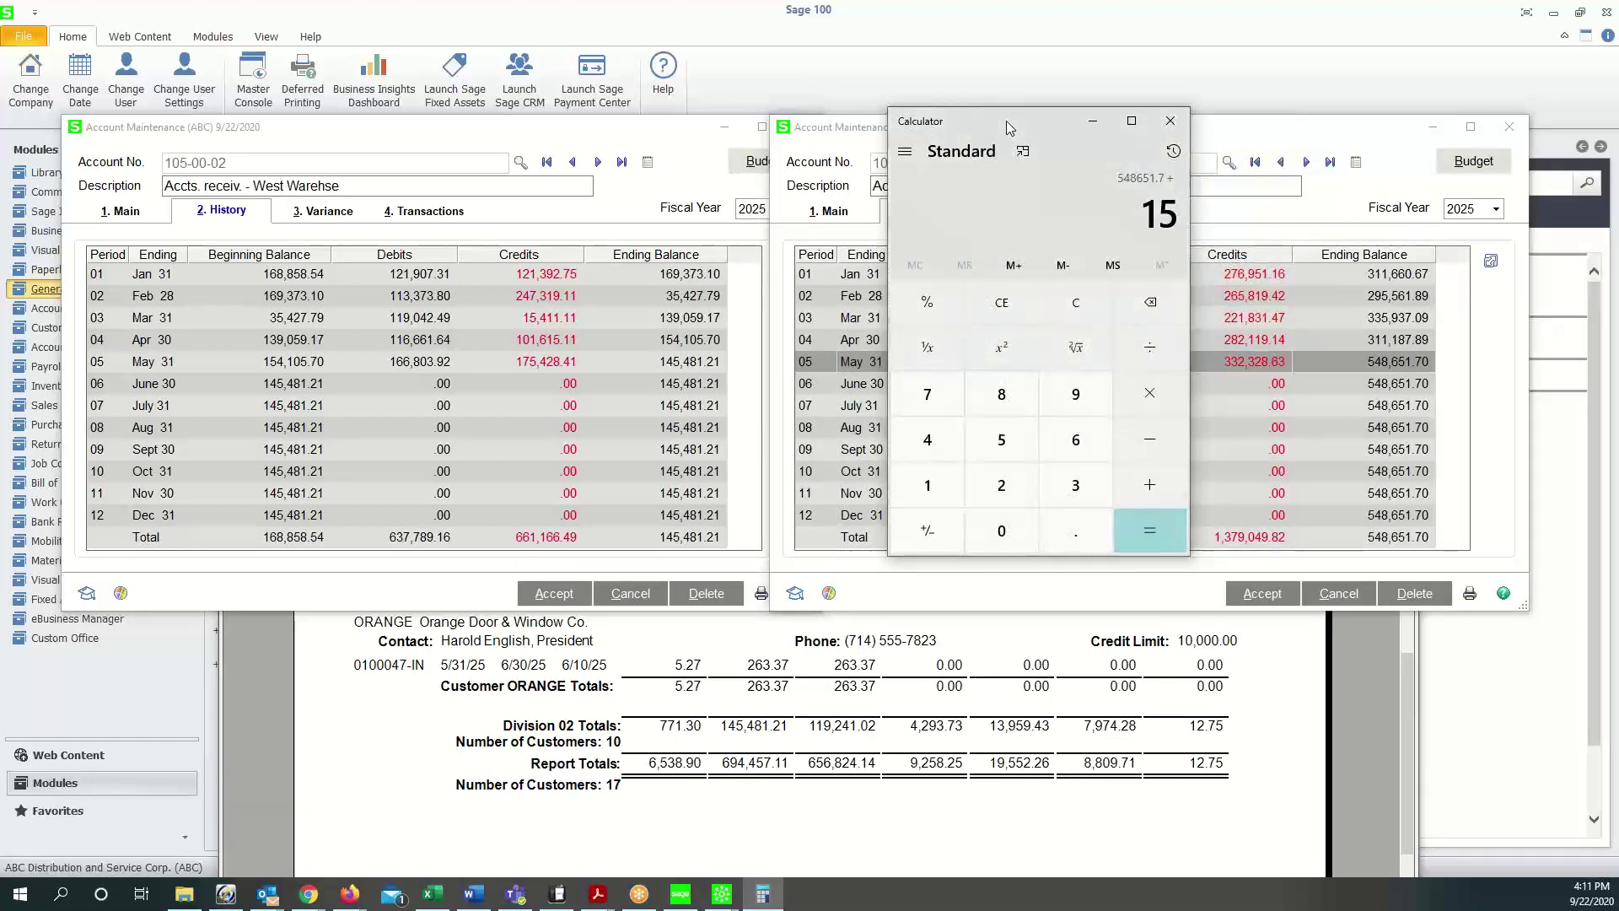
{"action": "key", "text": "BackSpace"}
{"action": "type", "text": "45481."}
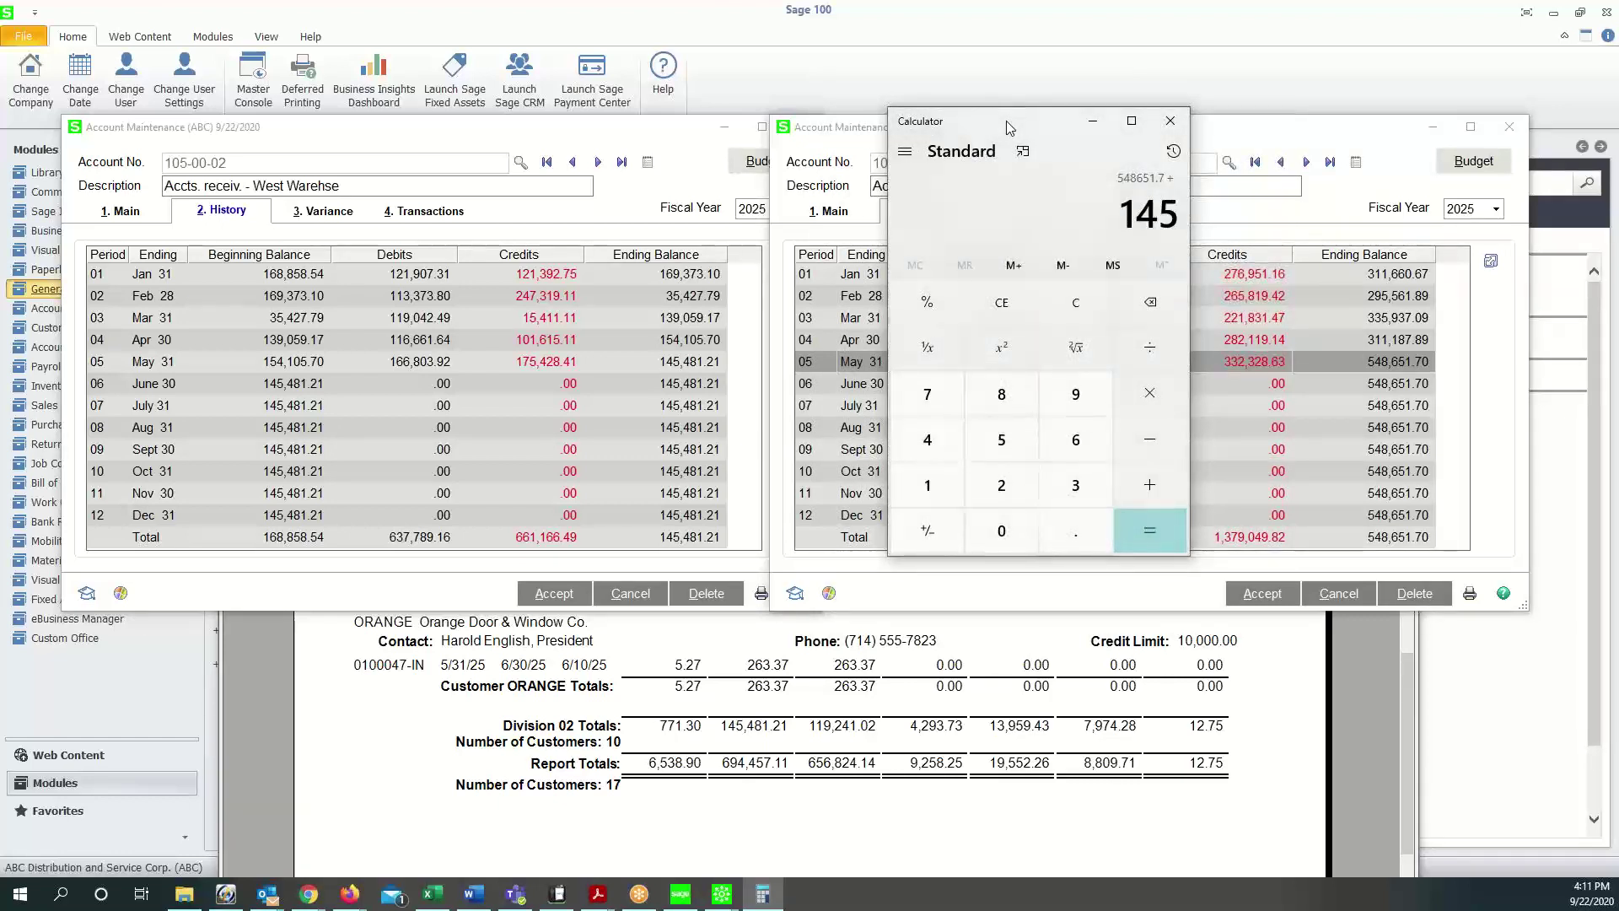
{"action": "type", "text": "21"}
{"action": "key", "text": "Return"}
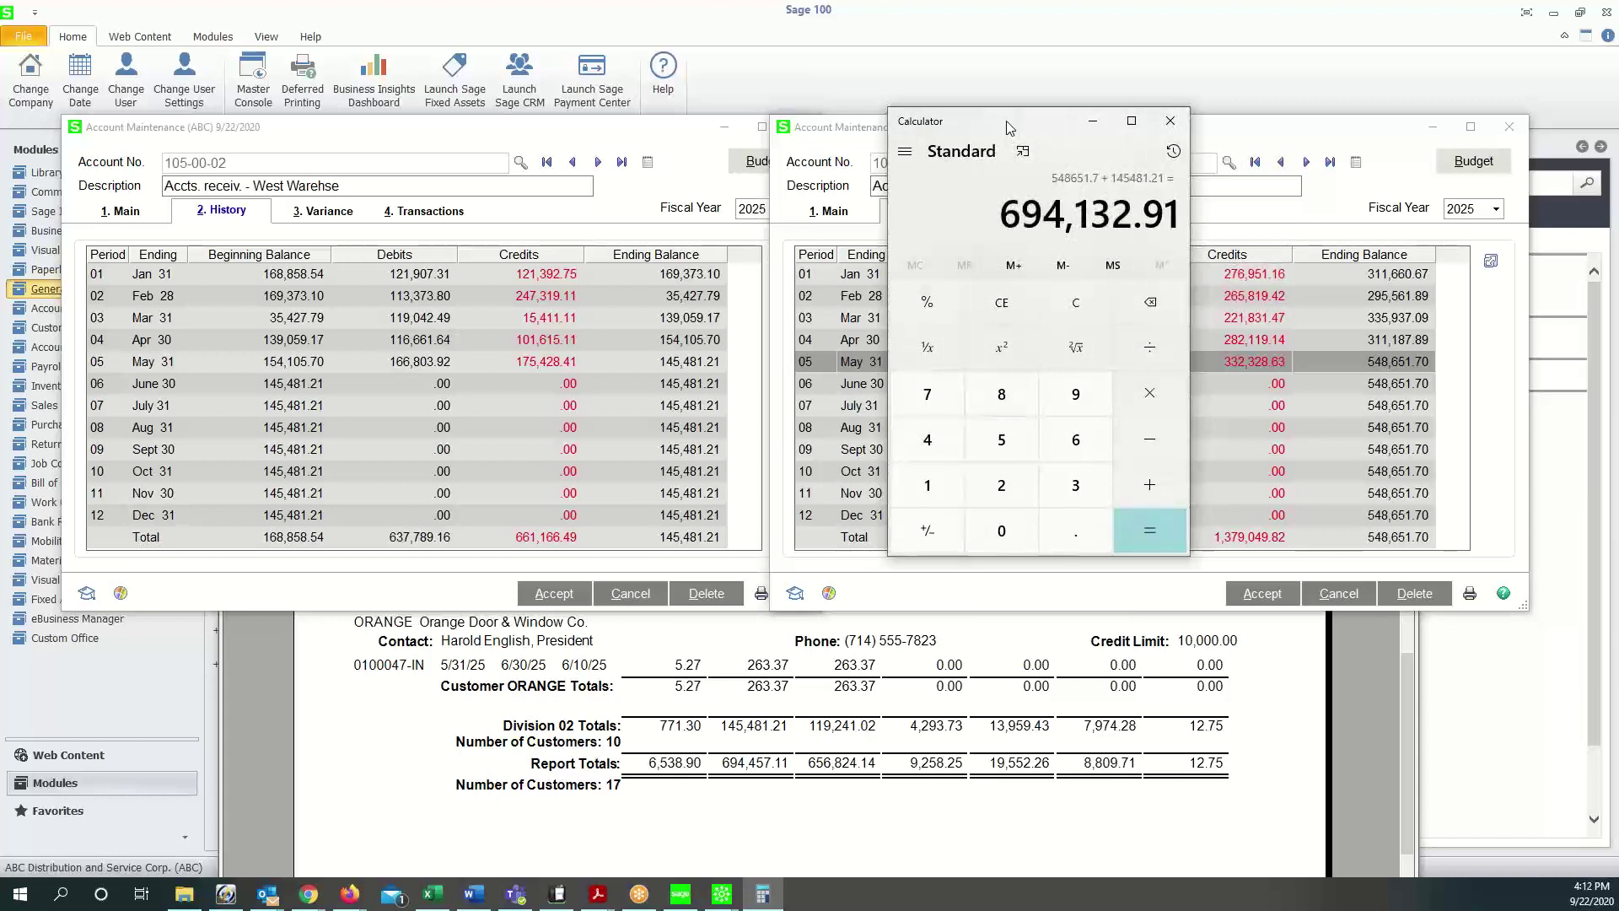
{"action": "left_click", "coordinate": [758, 769]}
{"action": "left_click", "coordinate": [1052, 125]}
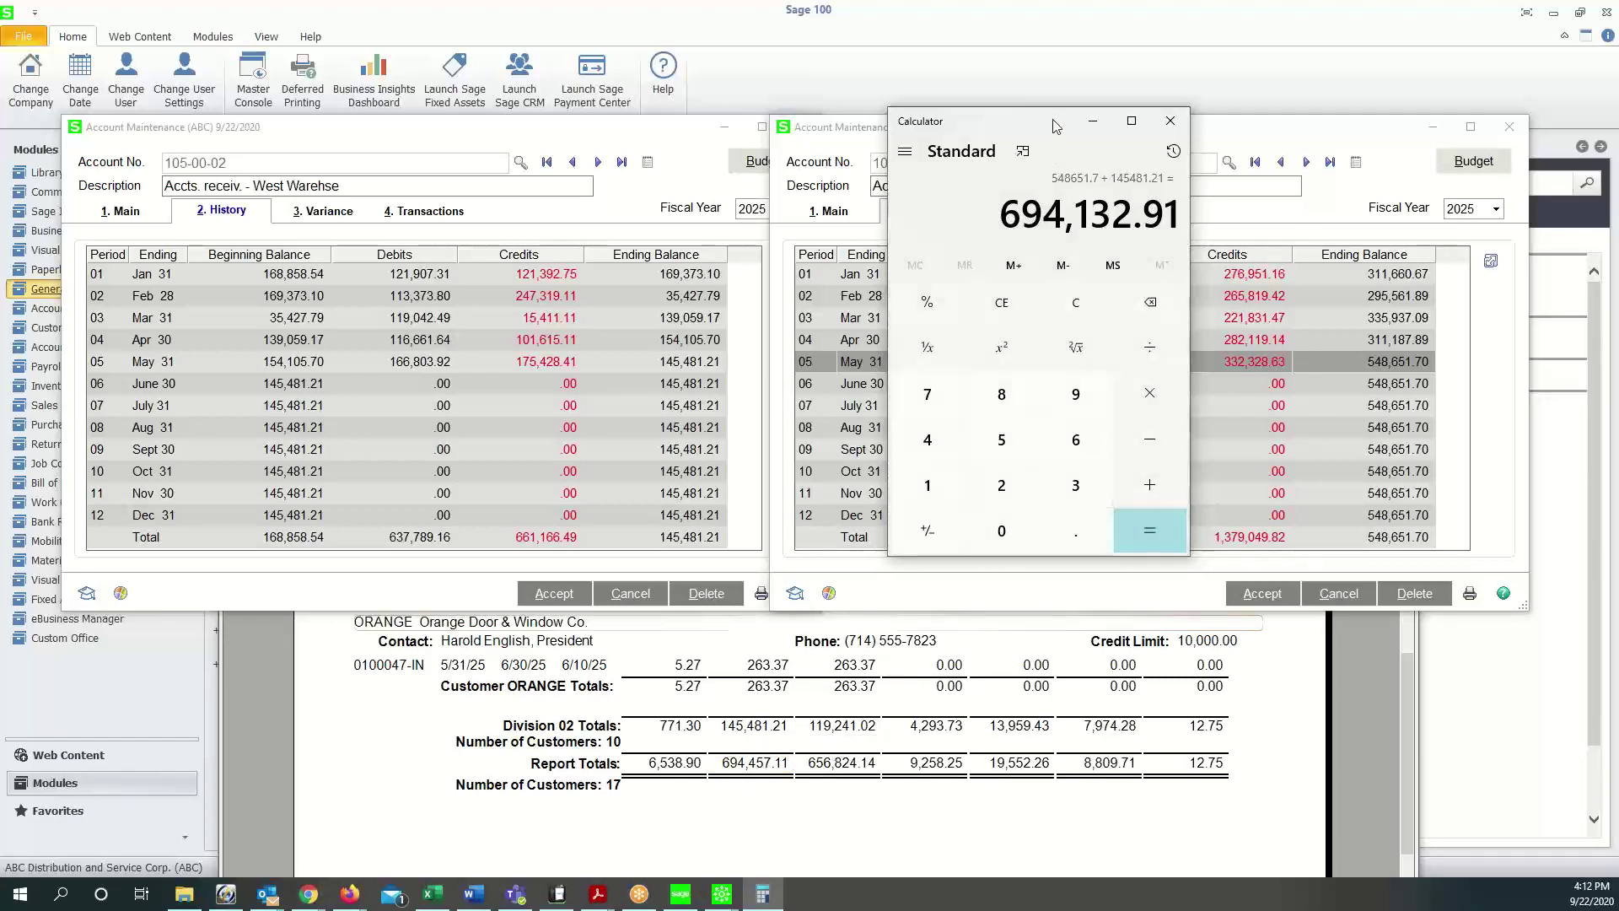
{"action": "left_click_drag", "start_coordinate": [1052, 119], "coordinate": [950, 71]}
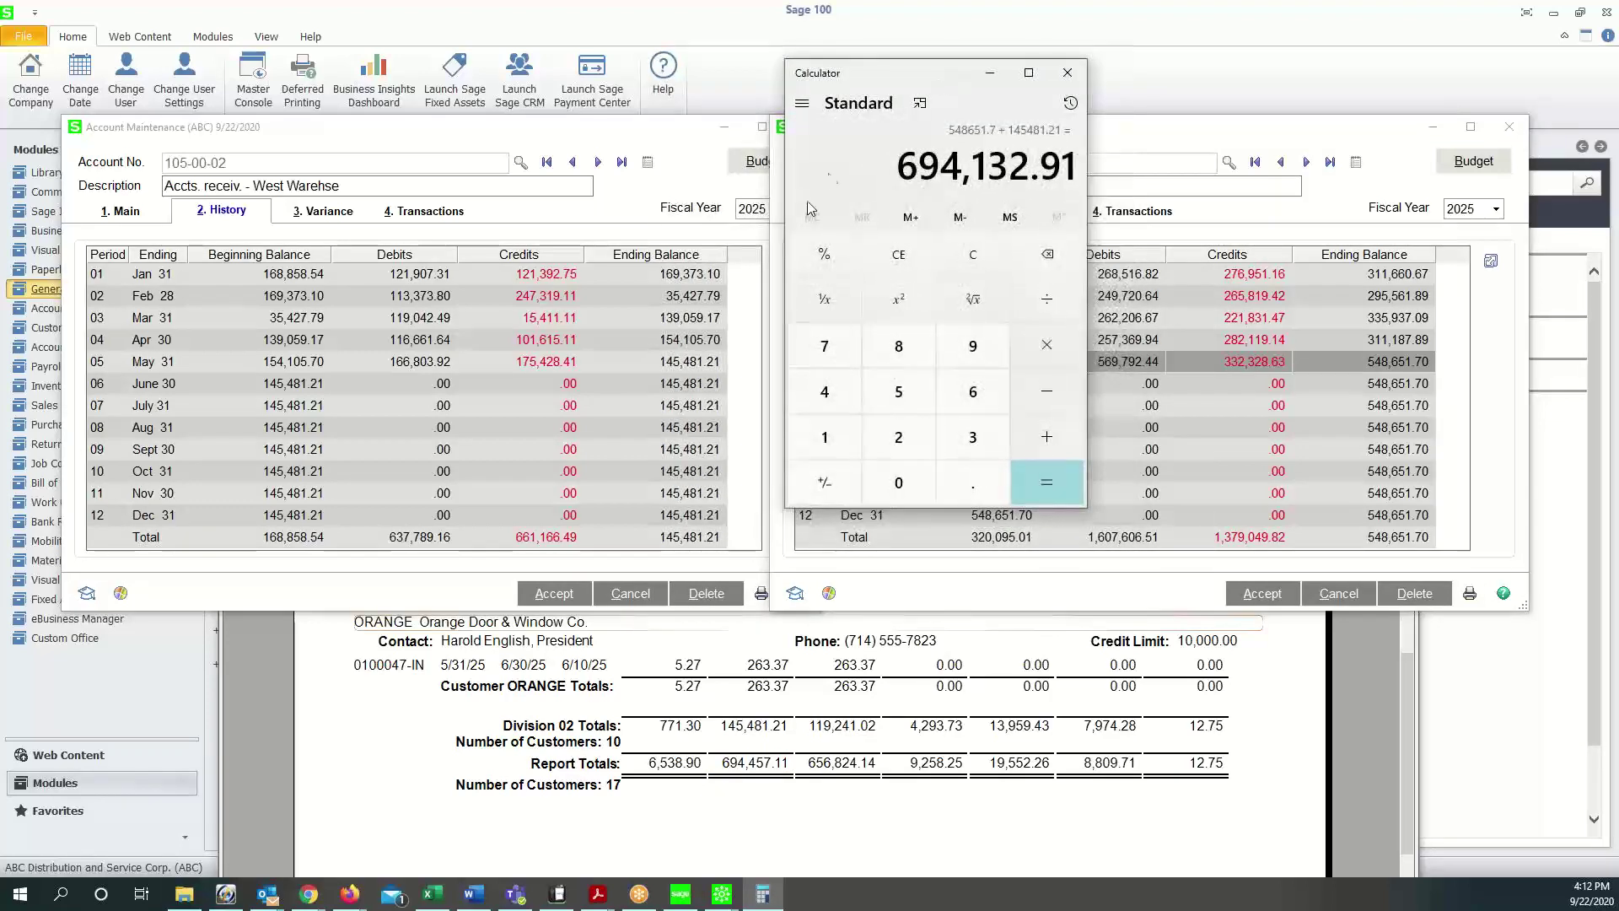
Step: Set the fiscal year to 2026 in both the East Warehse and West Warehse account histories
{"action": "left_click", "coordinate": [1496, 209]}
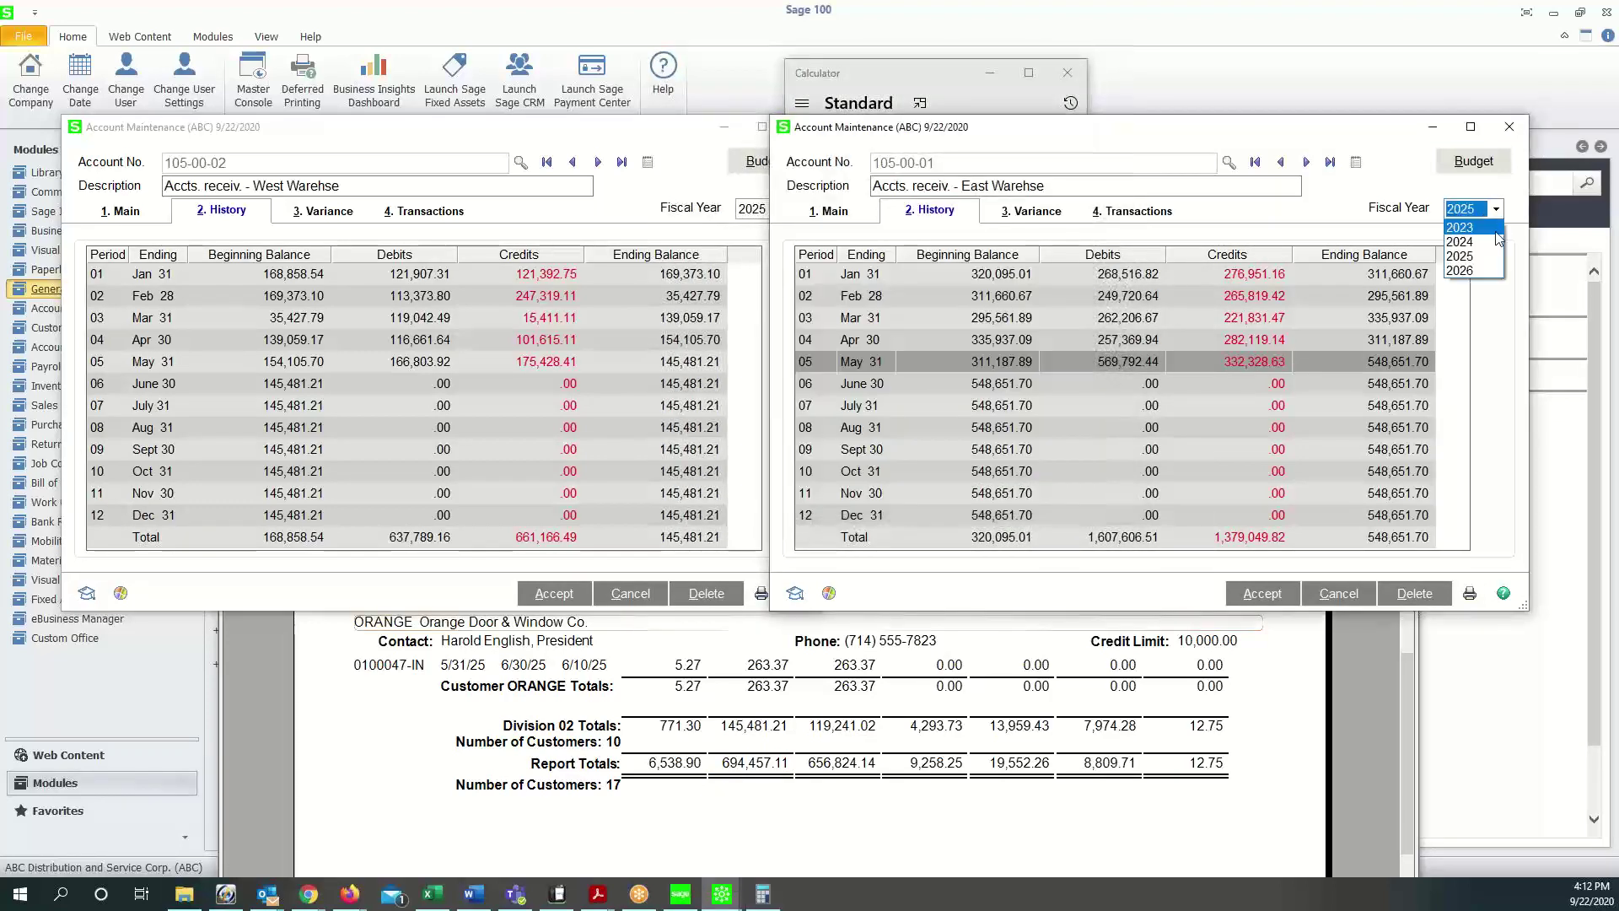
{"action": "left_click", "coordinate": [1494, 271]}
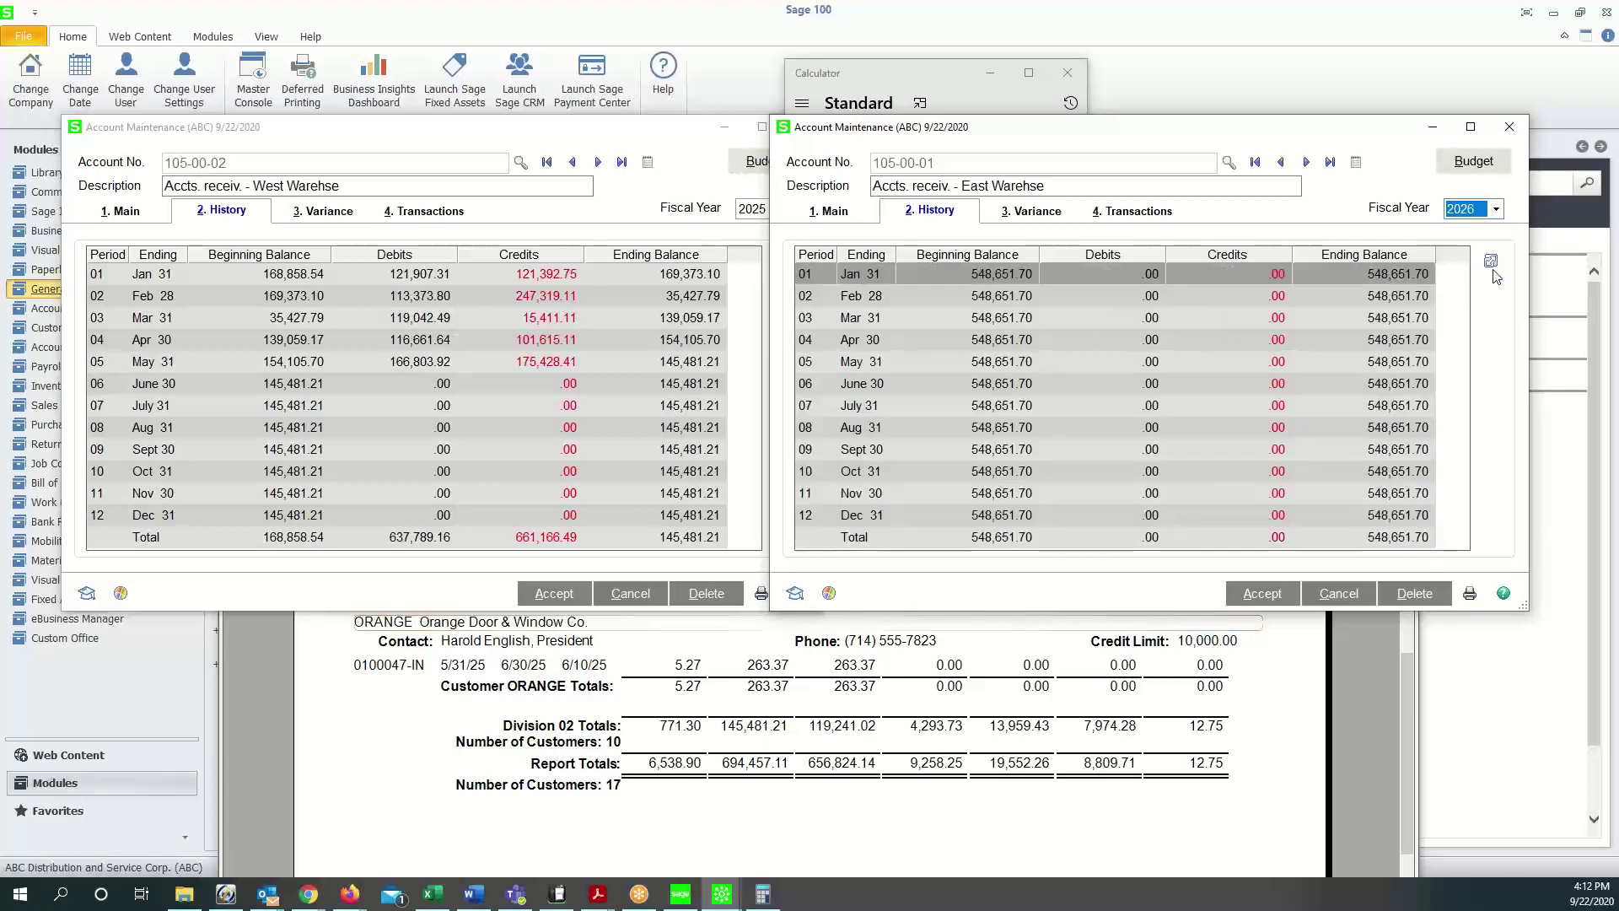
{"action": "left_click", "coordinate": [582, 147]}
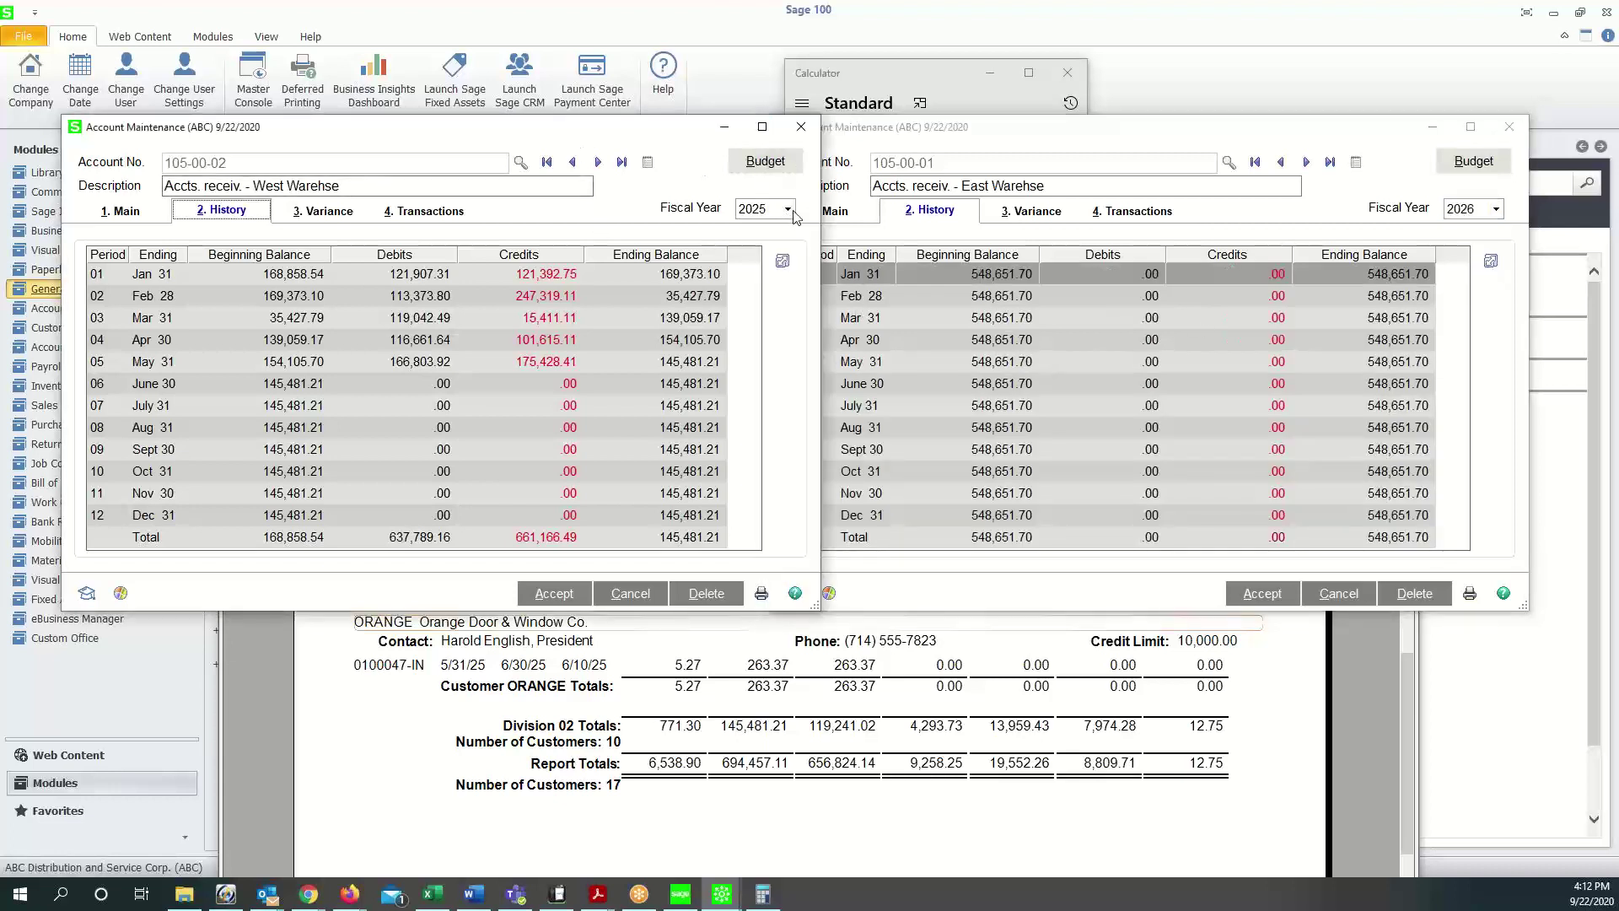
{"action": "left_click", "coordinate": [787, 209]}
{"action": "left_click", "coordinate": [774, 270]}
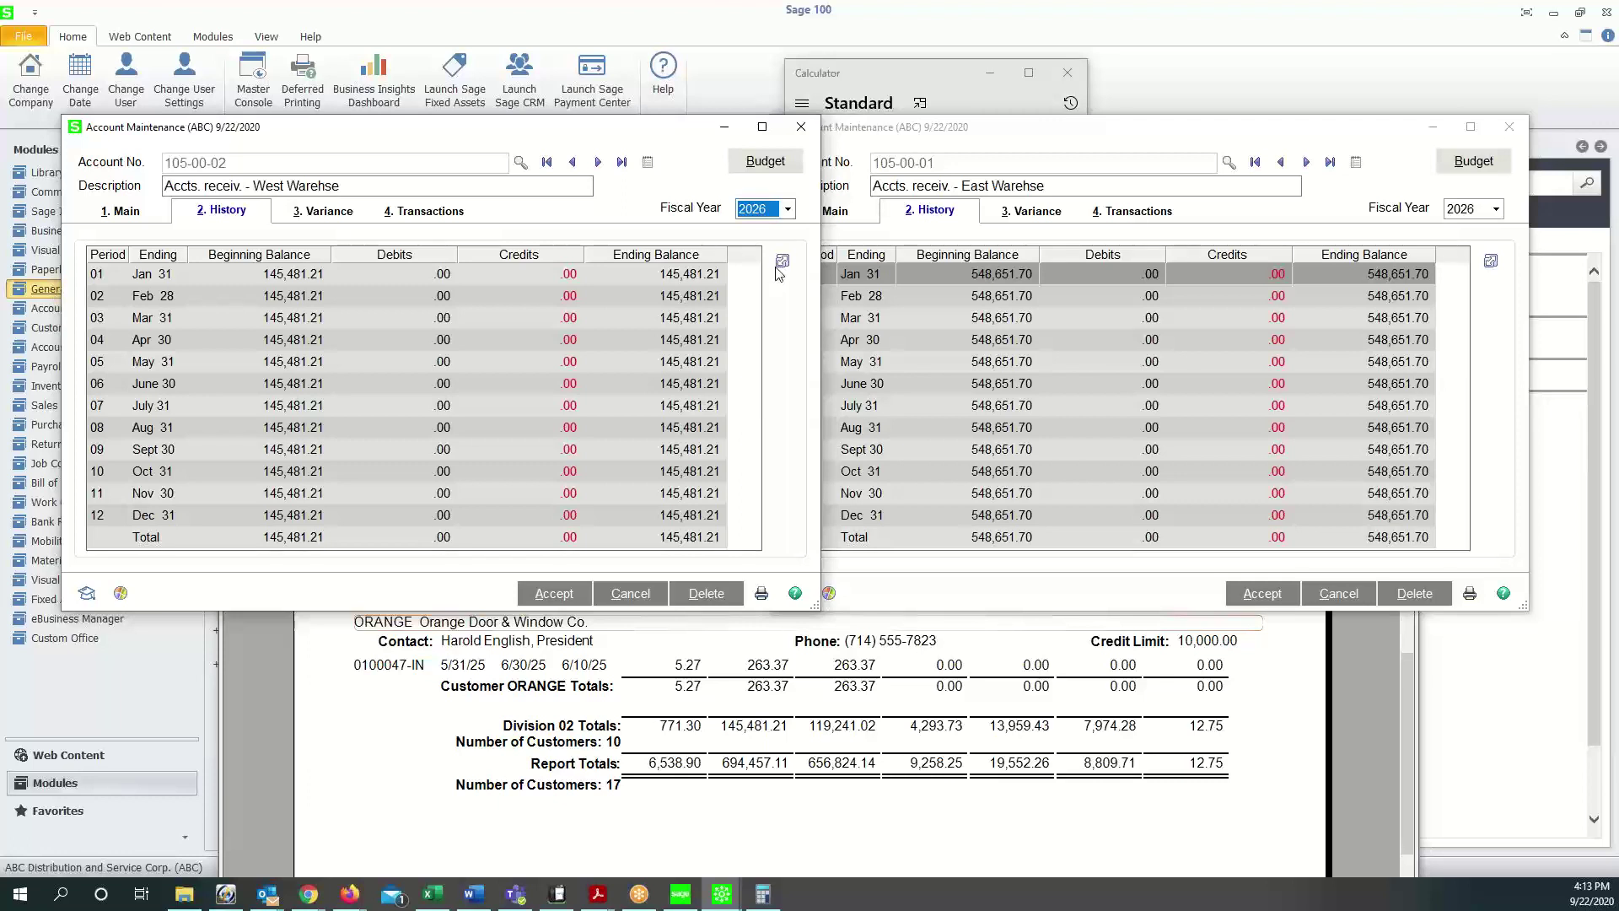
{"action": "left_click", "coordinate": [934, 73]}
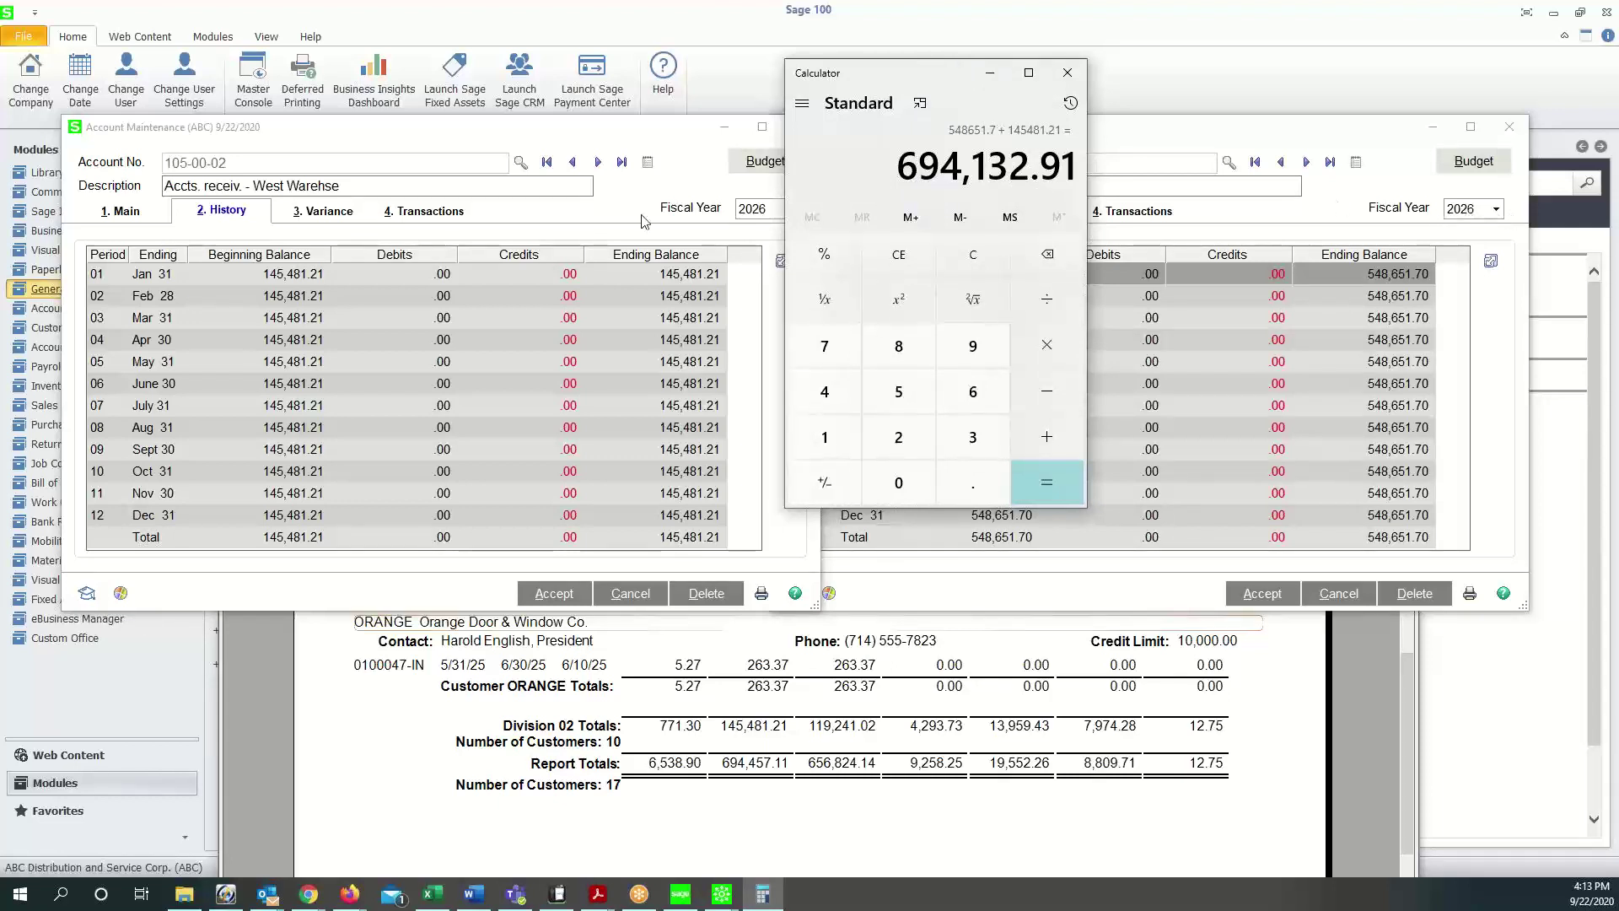
{"action": "left_click", "coordinate": [761, 211]}
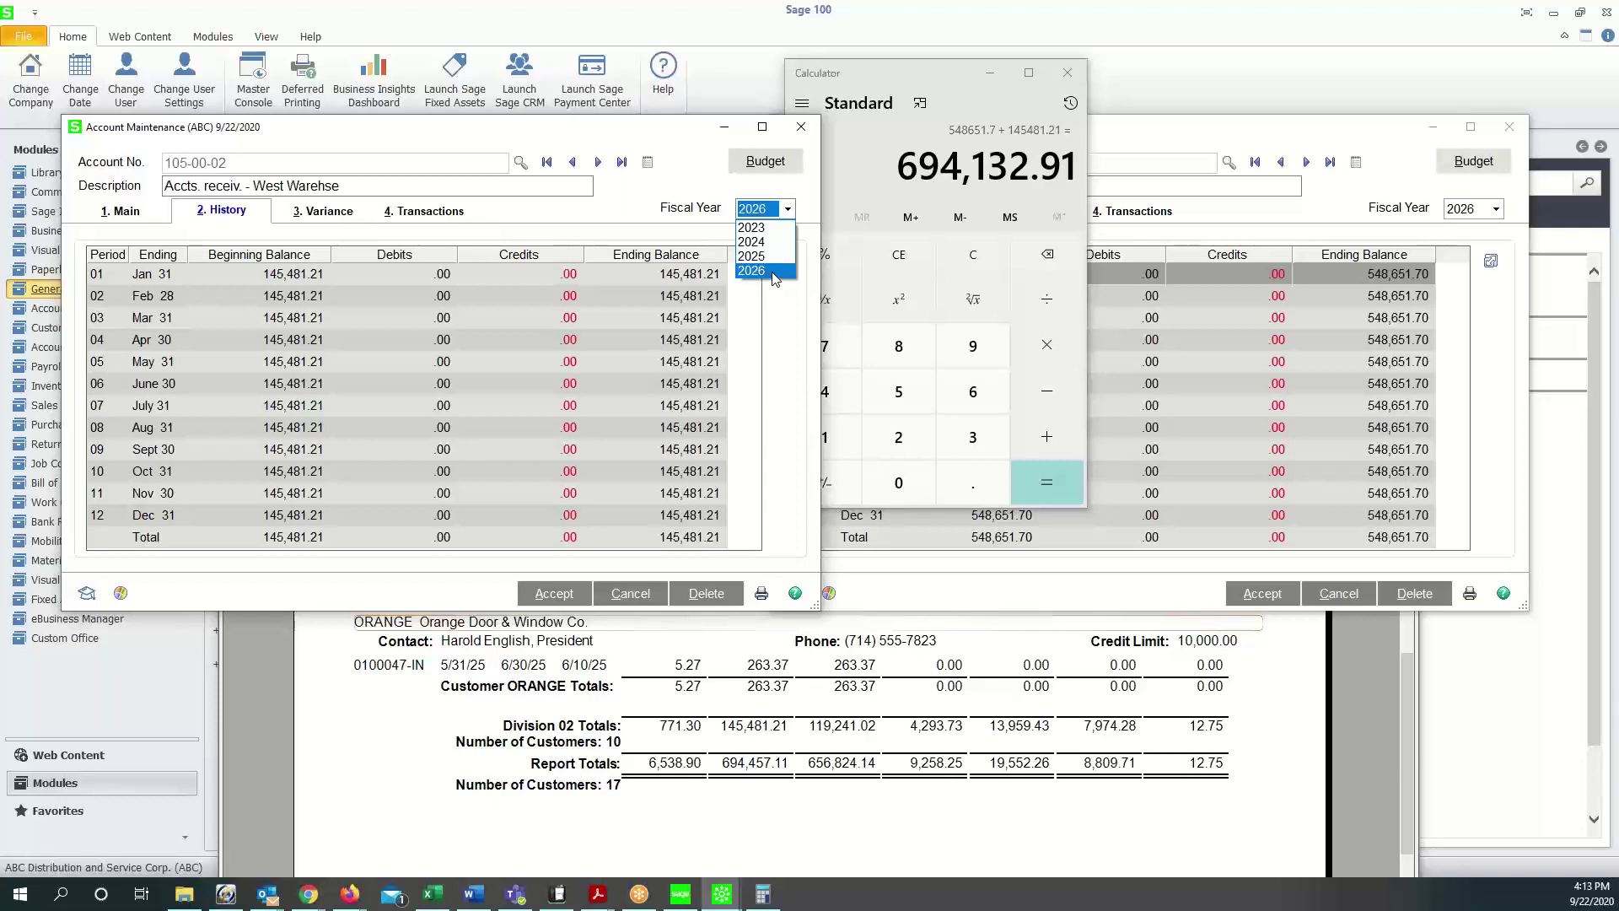
{"action": "left_click", "coordinate": [773, 271]}
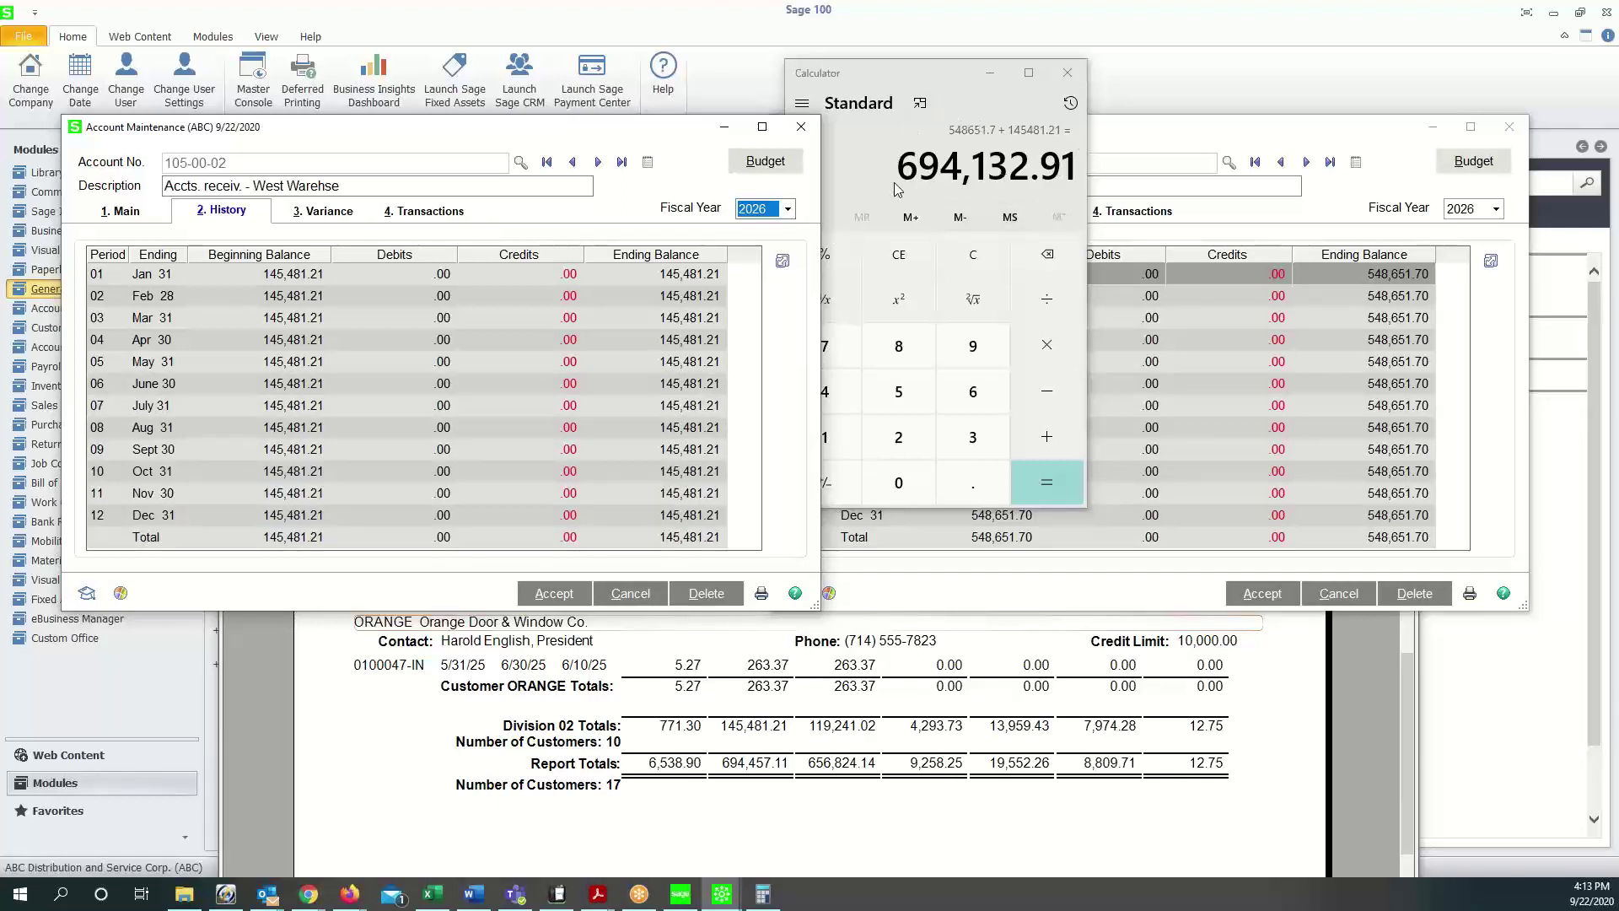
Step: Close the aged invoice report preview, set its aging date to 12/31/9999 and preview the report again
{"action": "left_click", "coordinate": [920, 838]}
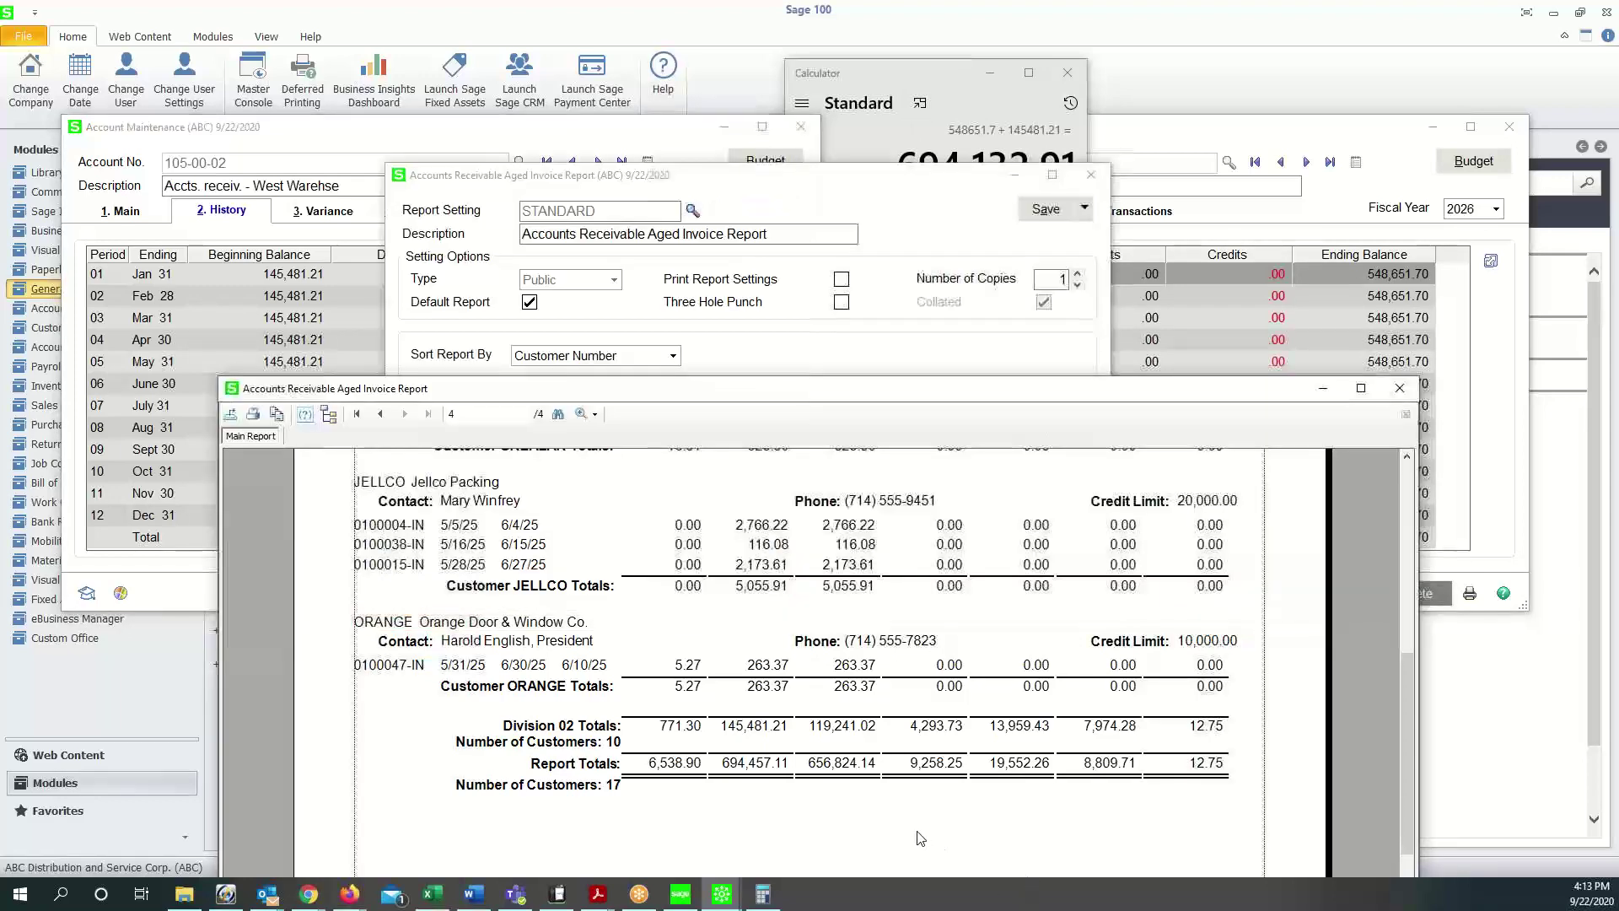
{"action": "left_click", "coordinate": [1399, 390]}
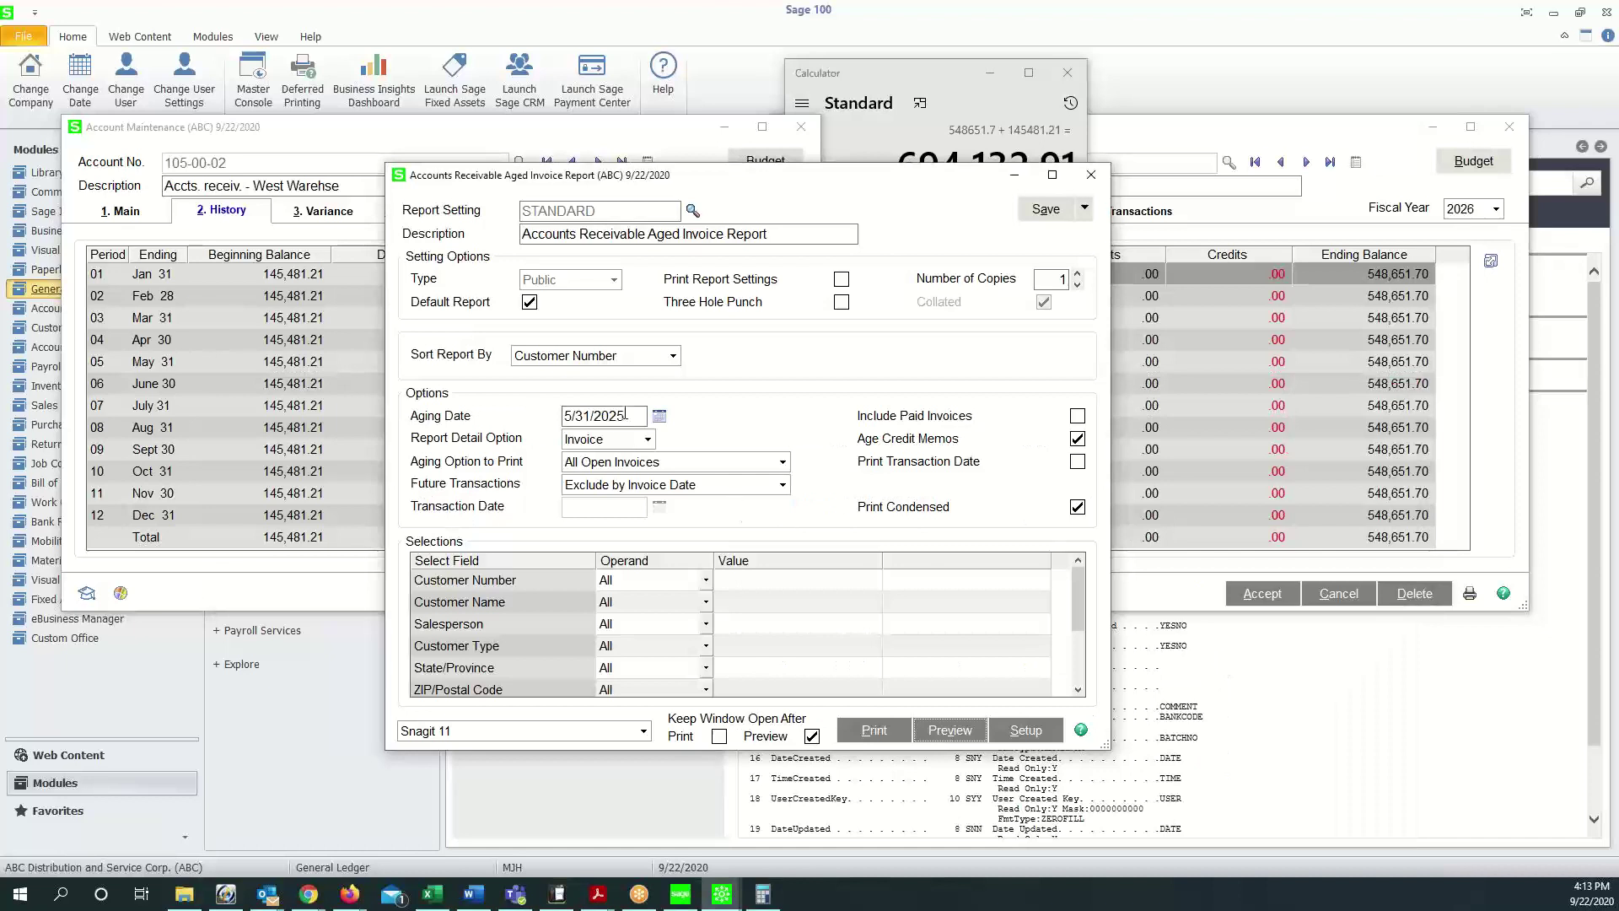
{"action": "left_click", "coordinate": [485, 413]}
{"action": "type", "text": "12/31/9999"}
{"action": "key", "text": "Tab"}
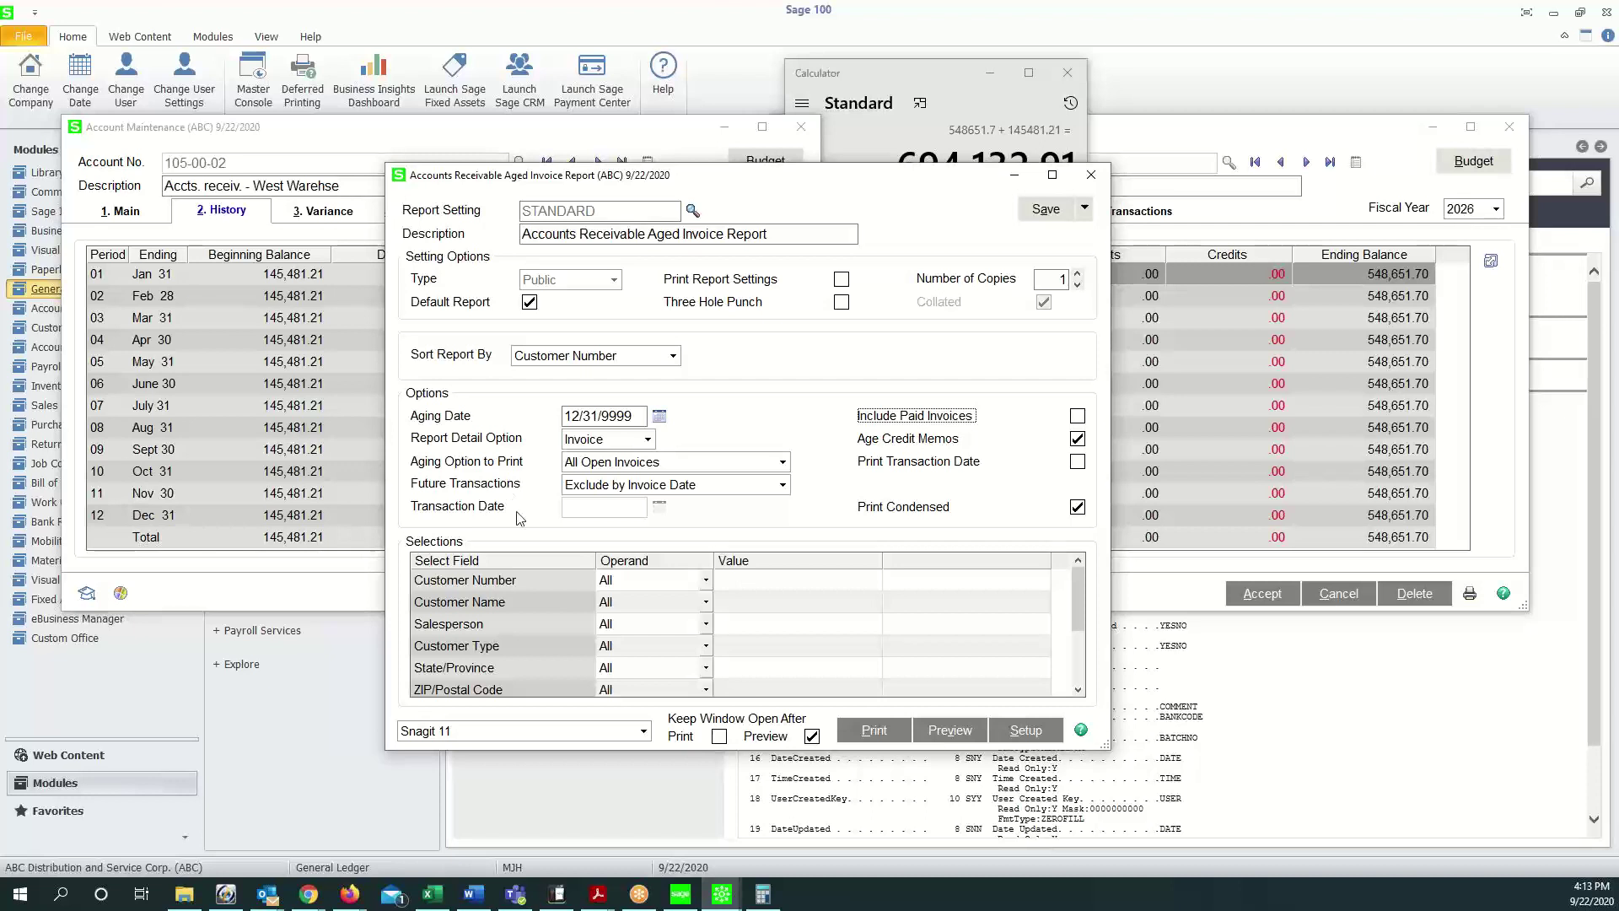
{"action": "left_click", "coordinate": [942, 730]}
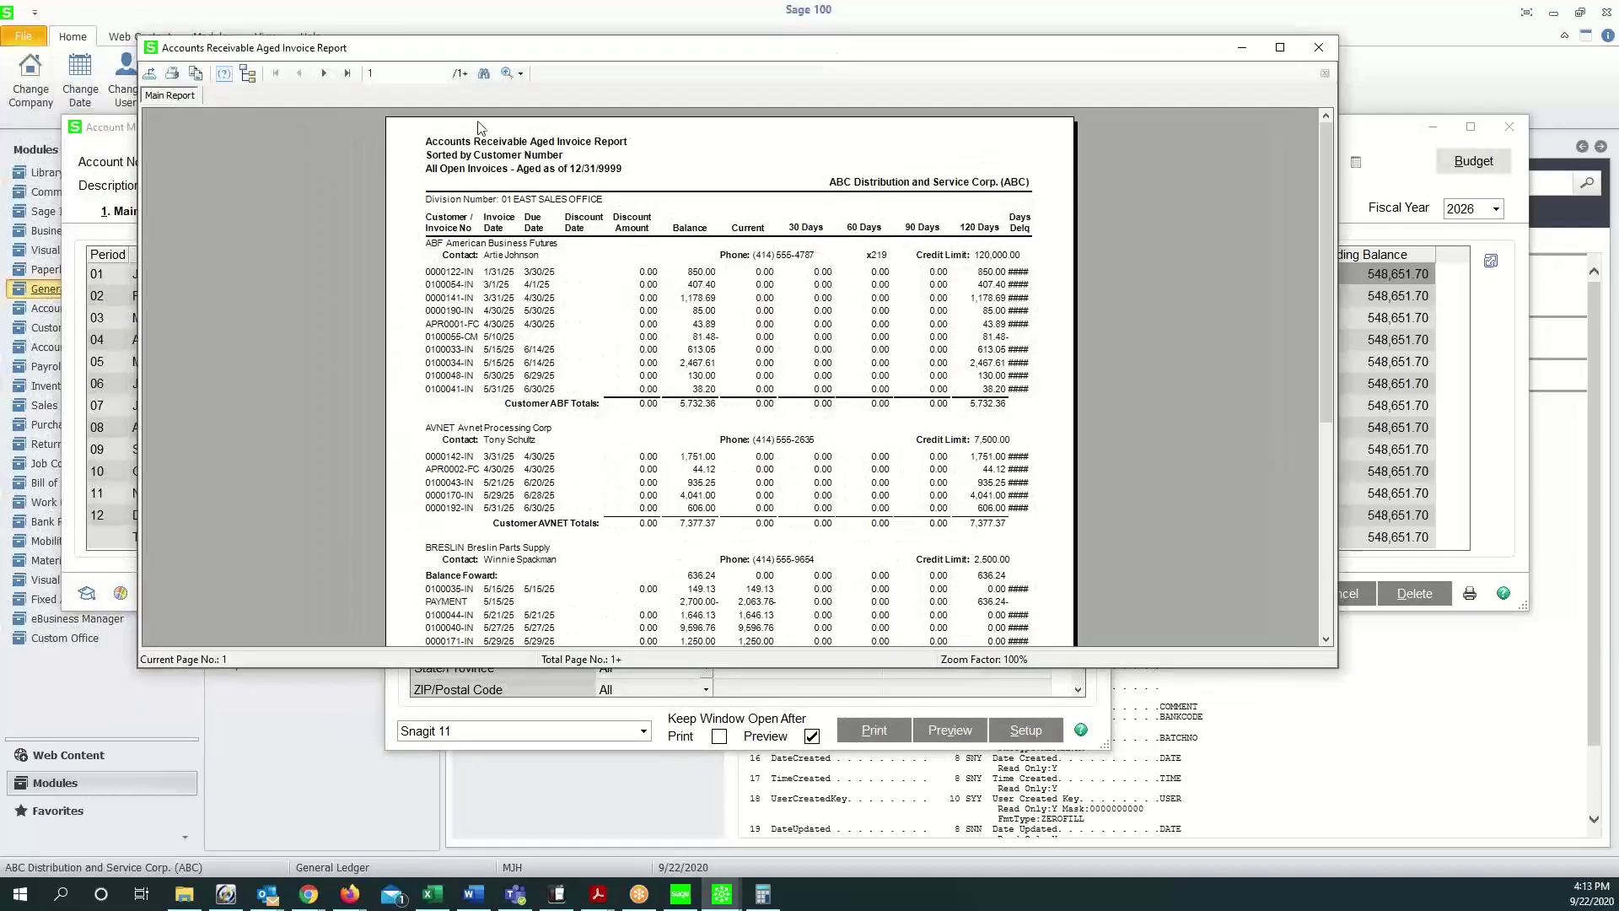
Step: Enlarge the report to 150% and compare the Report Totals balance on its last page with the Calculator sum
{"action": "left_click", "coordinate": [513, 74]}
{"action": "left_click", "coordinate": [539, 187]}
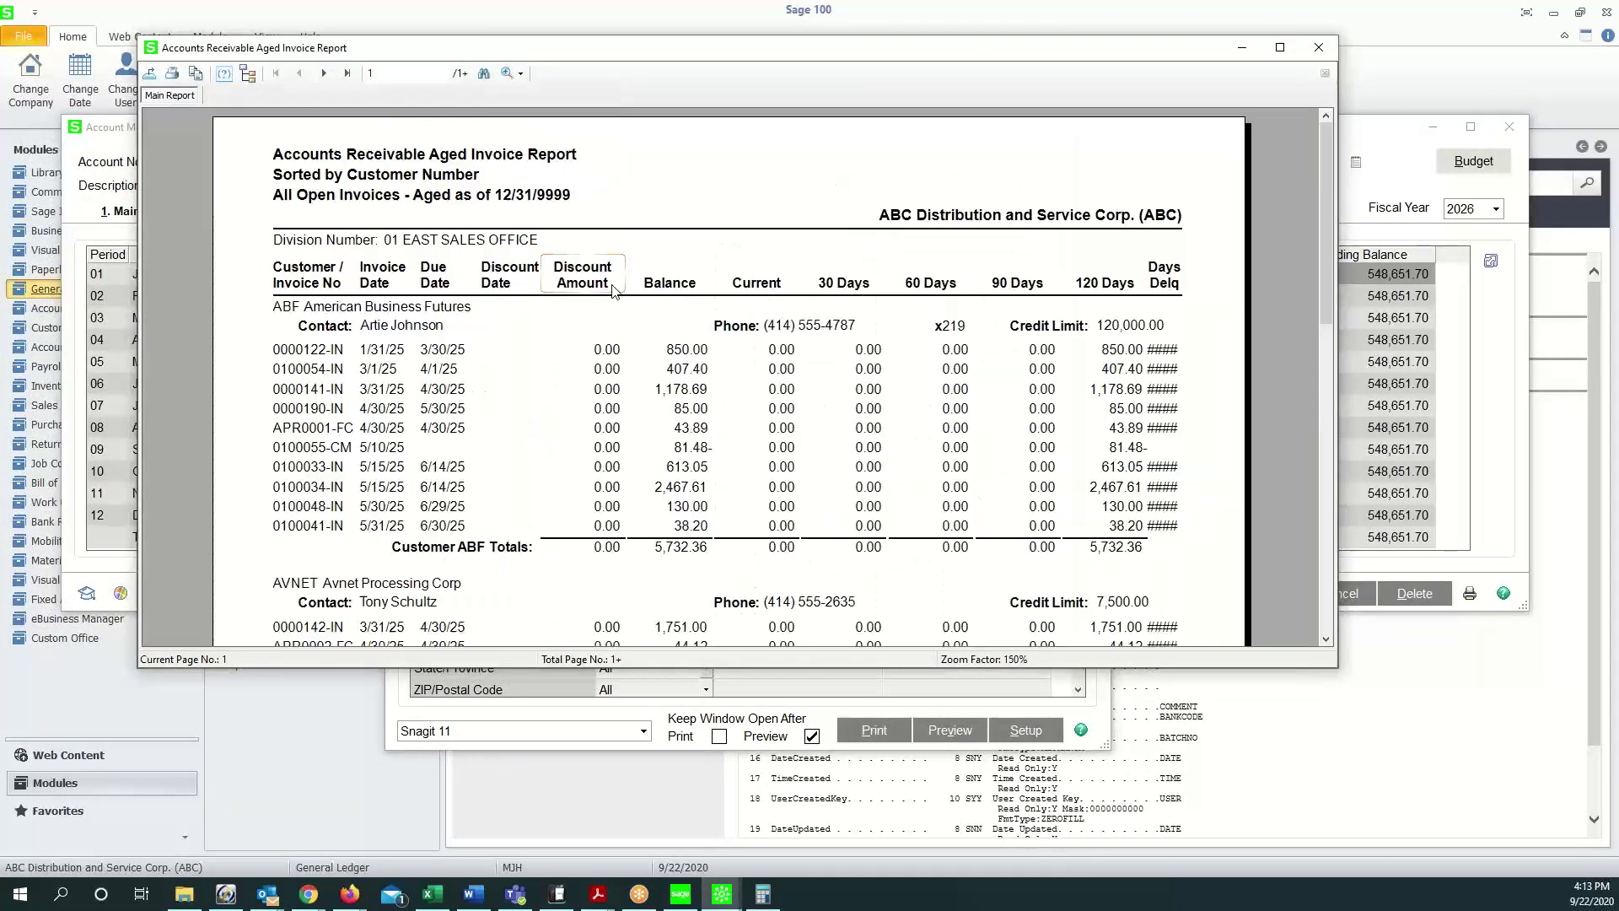
{"action": "left_click", "coordinate": [347, 72]}
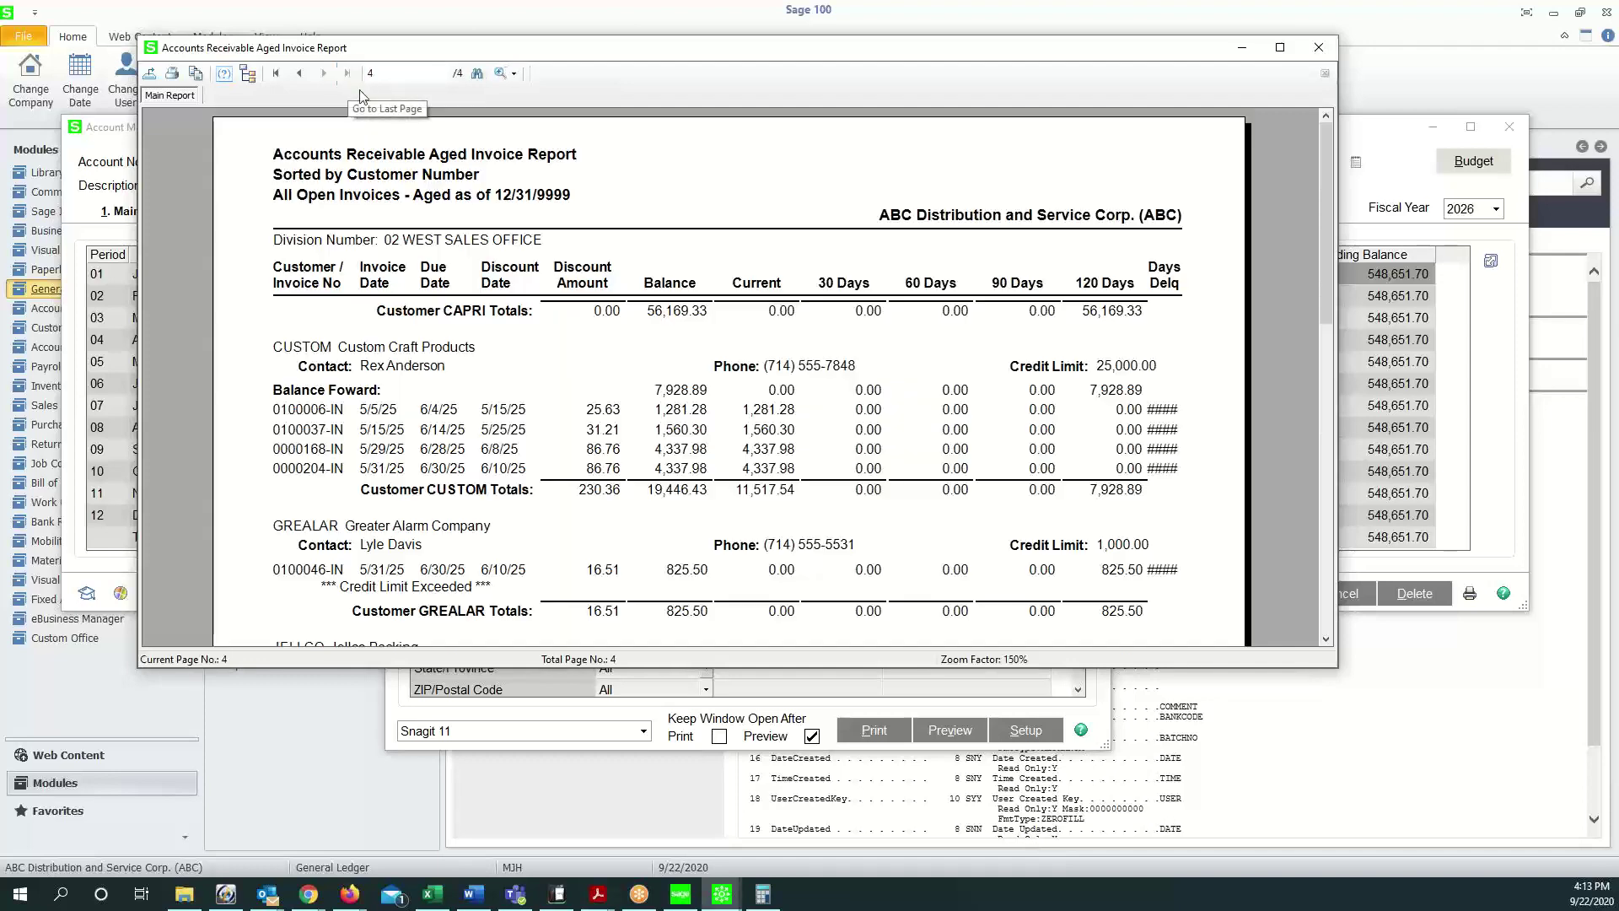
{"action": "scroll", "coordinate": [805, 449], "scroll_direction": "down", "scroll_amount": 1}
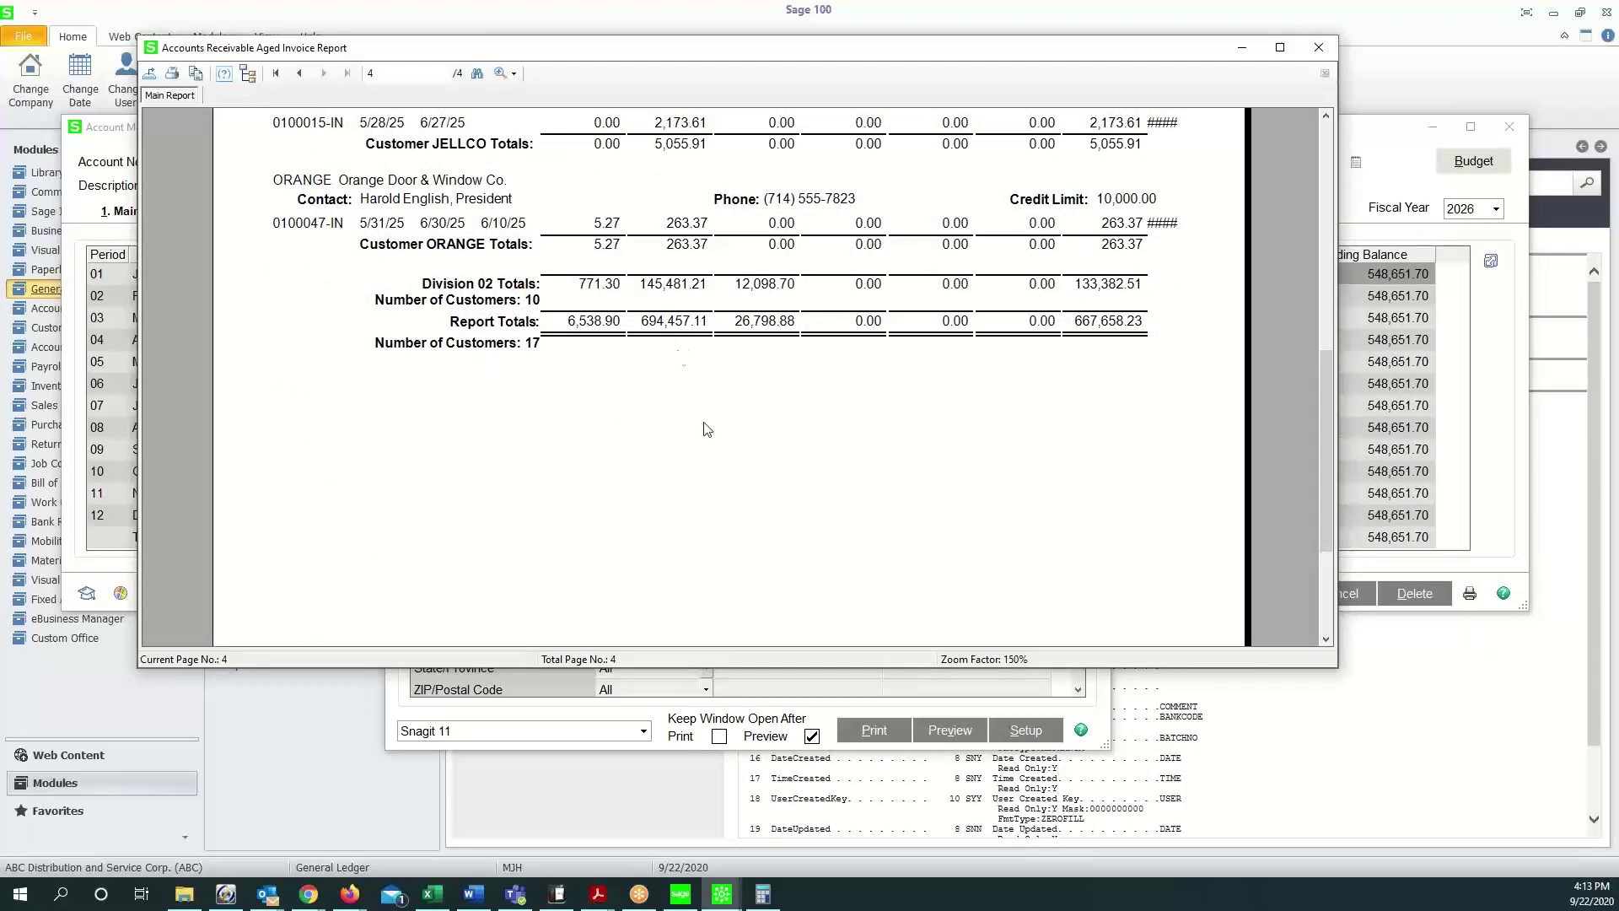
{"action": "left_click", "coordinate": [763, 894]}
{"action": "left_click_drag", "start_coordinate": [912, 79], "coordinate": [1006, 87]}
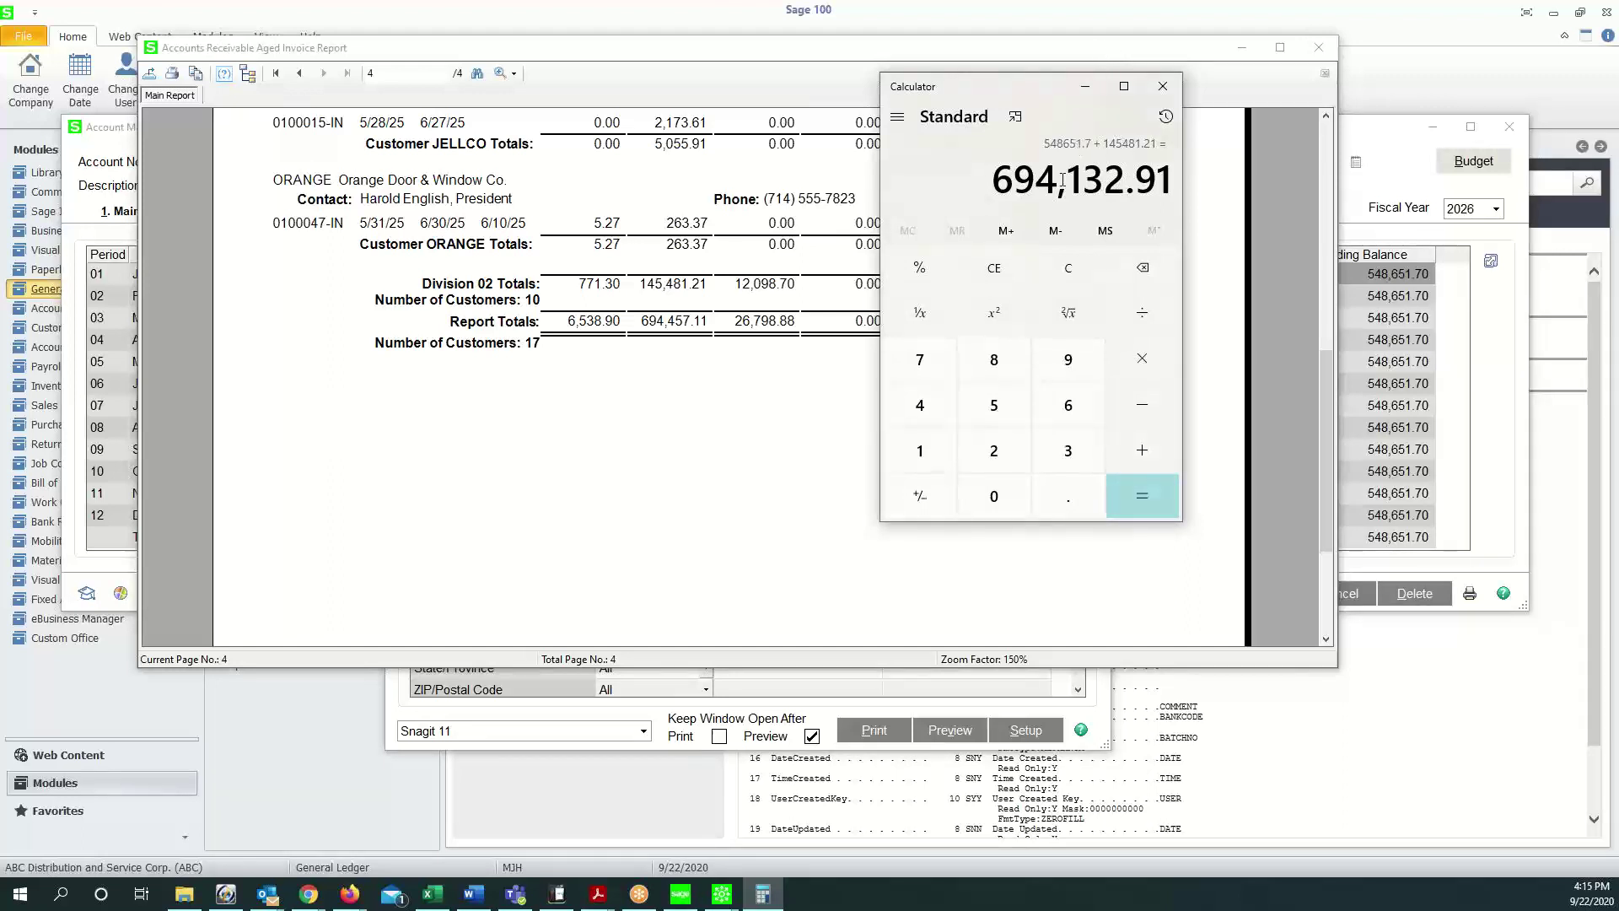
{"action": "left_click", "coordinate": [1087, 57]}
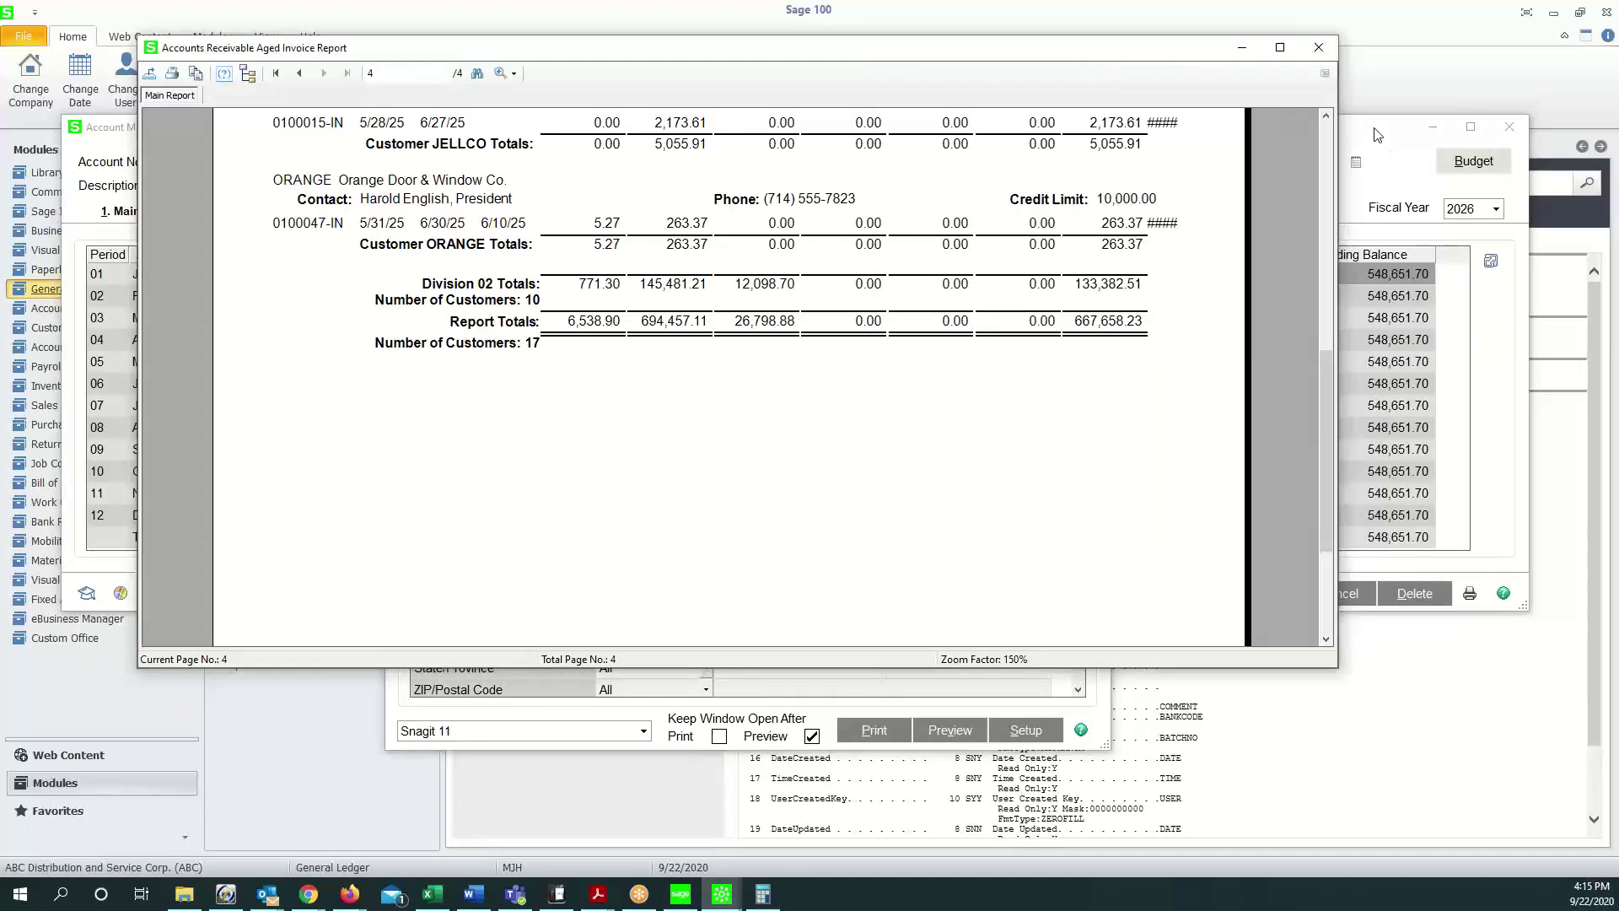
Step: Close the aged invoice report preview and its settings window, and bring the East Warehse account window forward
{"action": "left_click", "coordinate": [1318, 48]}
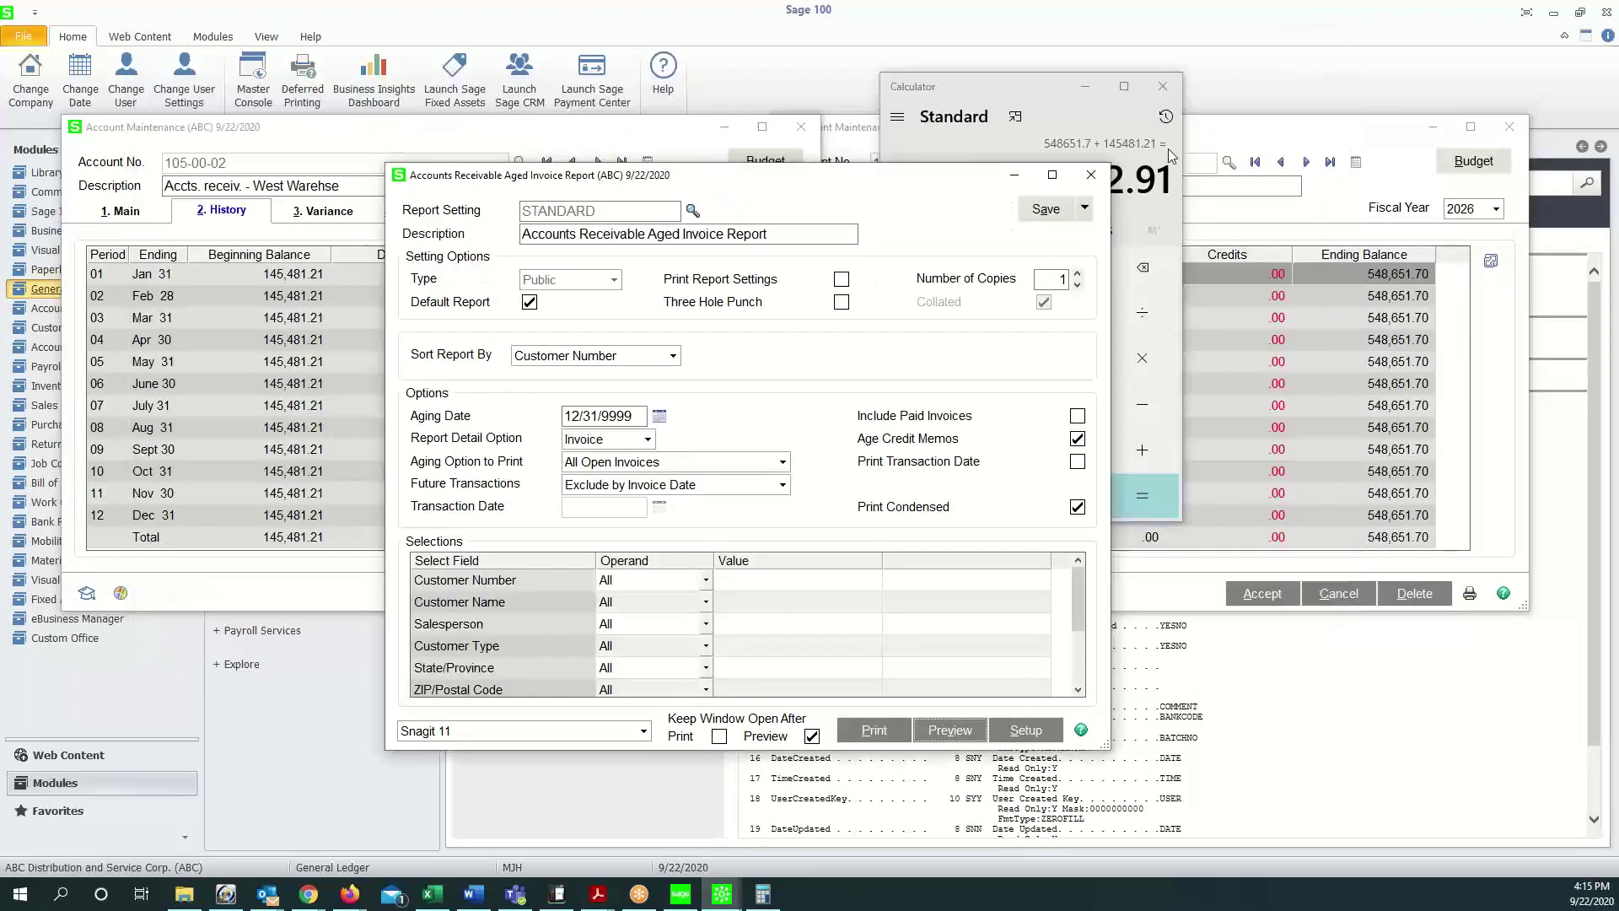
{"action": "left_click", "coordinate": [1090, 175]}
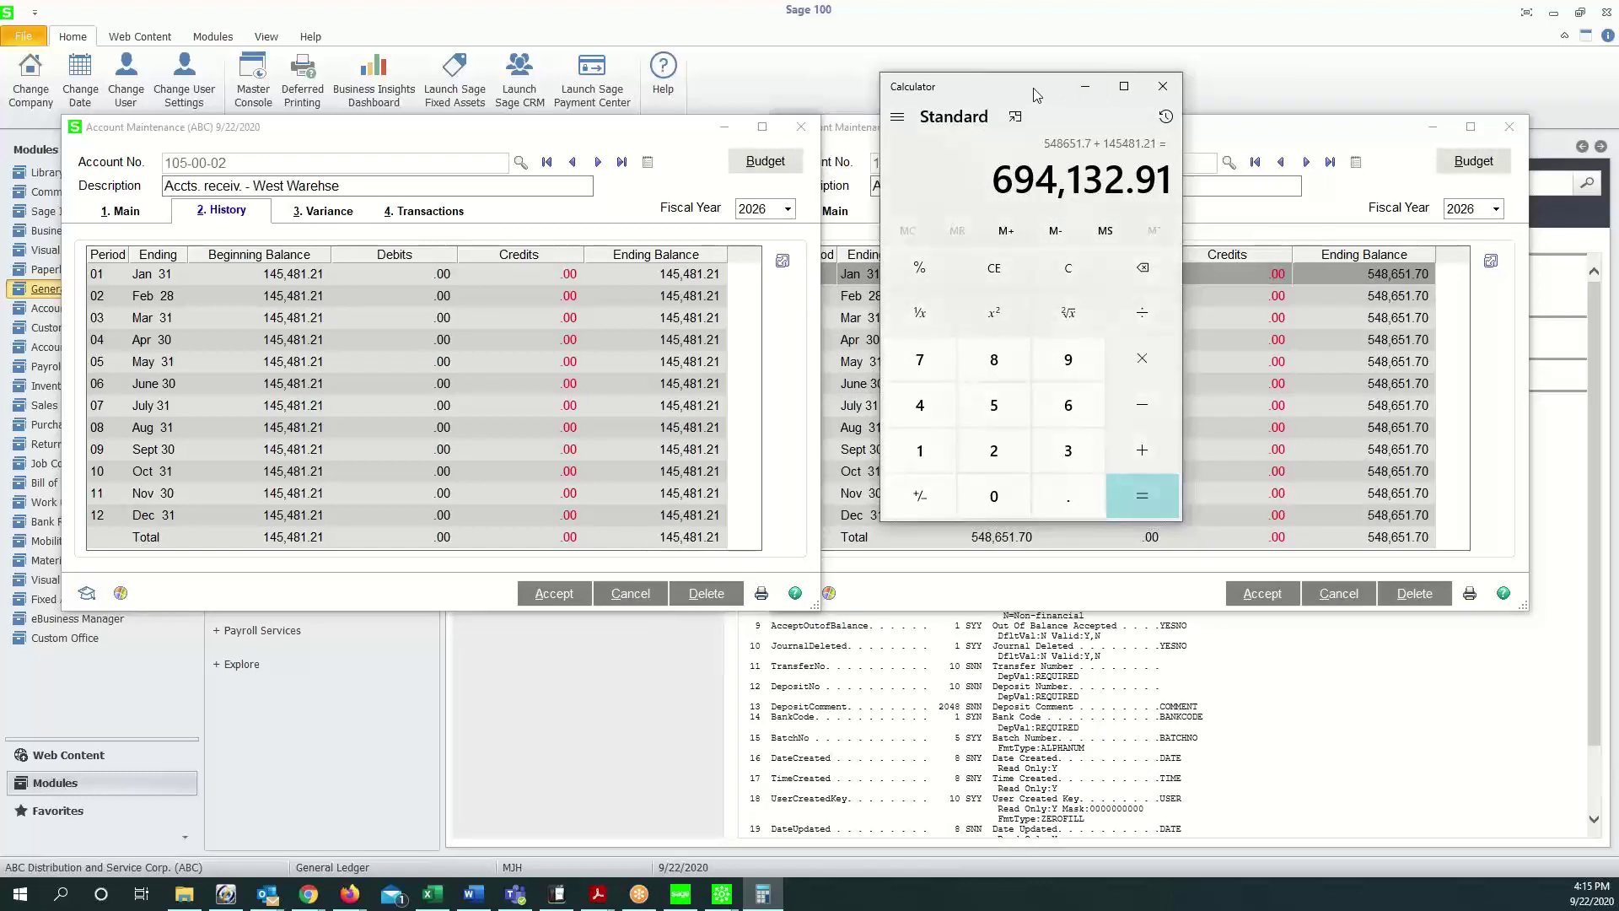
{"action": "left_click", "coordinate": [1228, 131]}
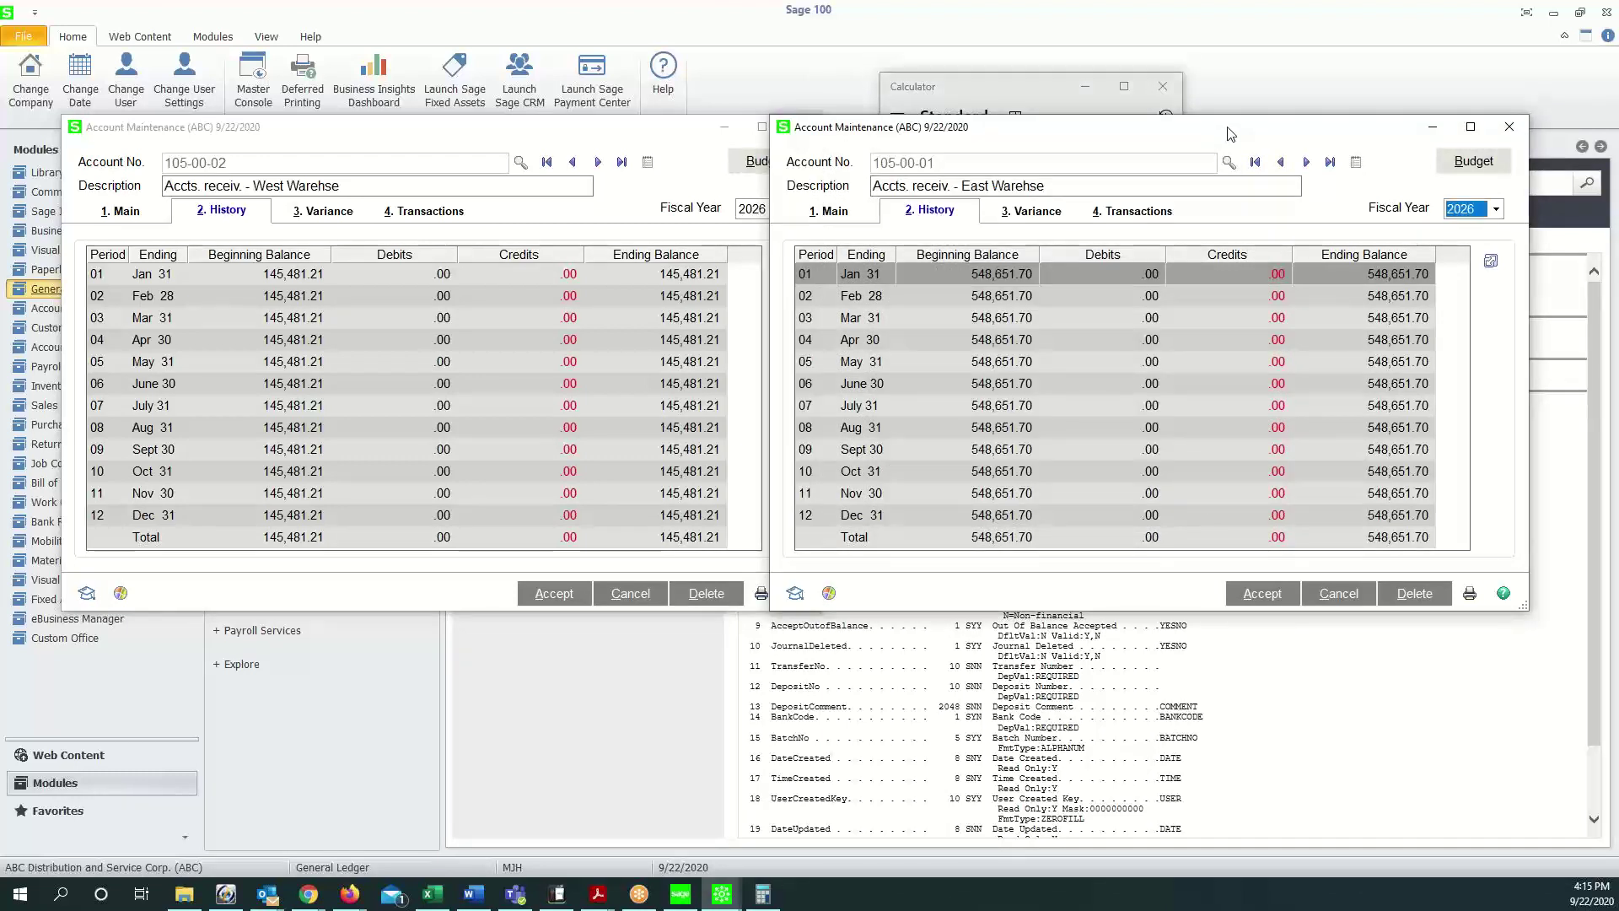
Step: Show the fiscal year 2025 transactions of the East Warehse receivable account
{"action": "left_click", "coordinate": [1139, 221]}
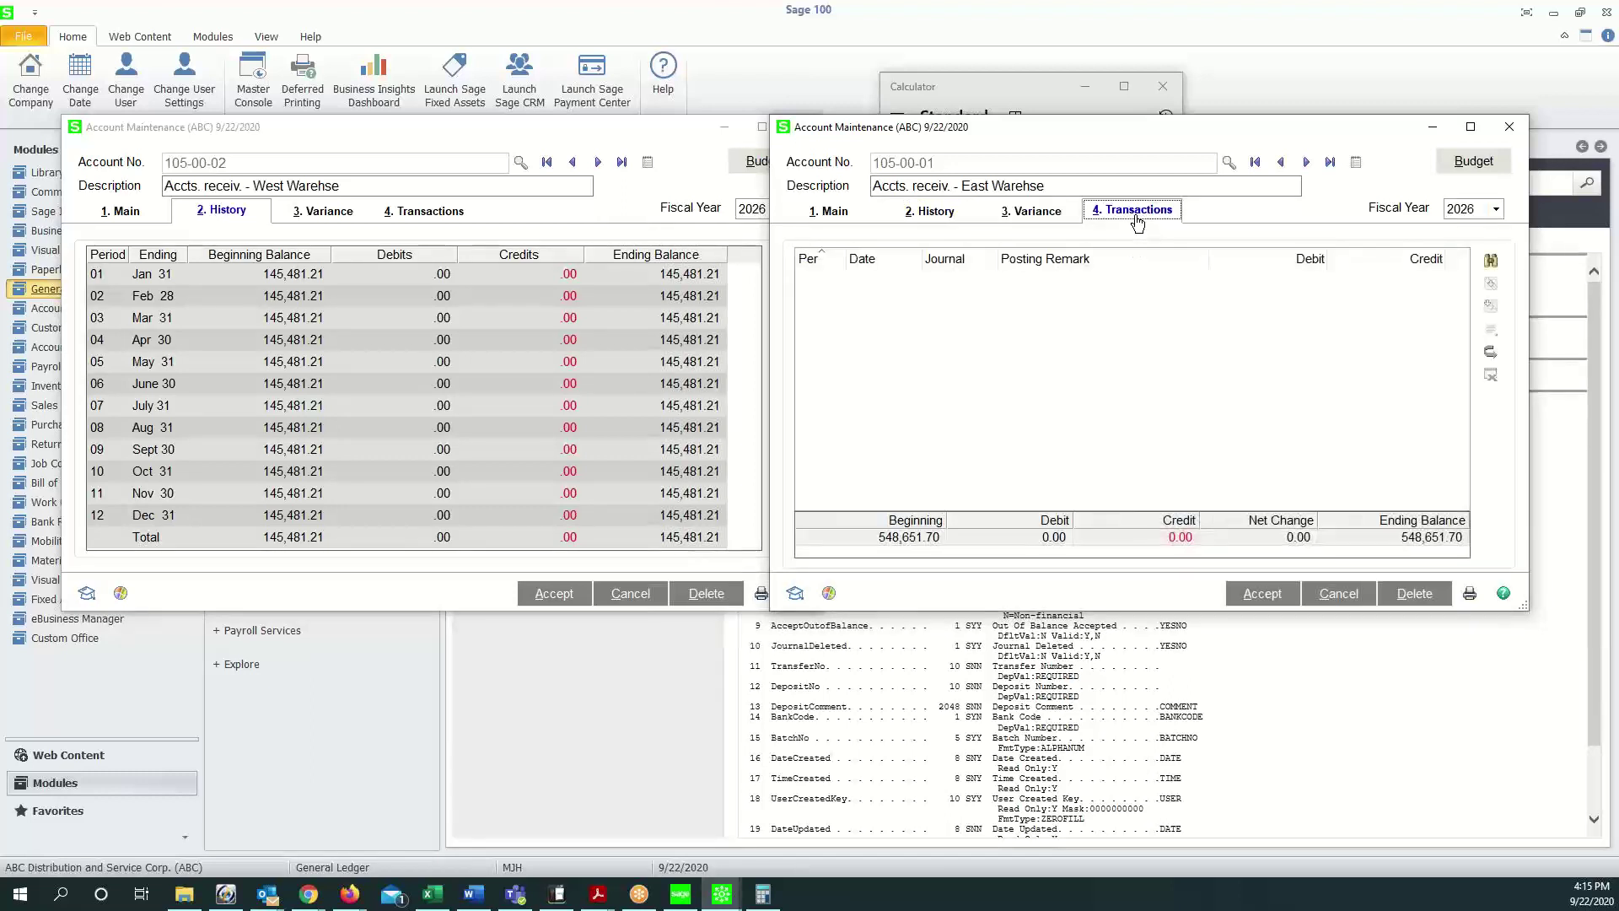
{"action": "left_click", "coordinate": [1496, 209]}
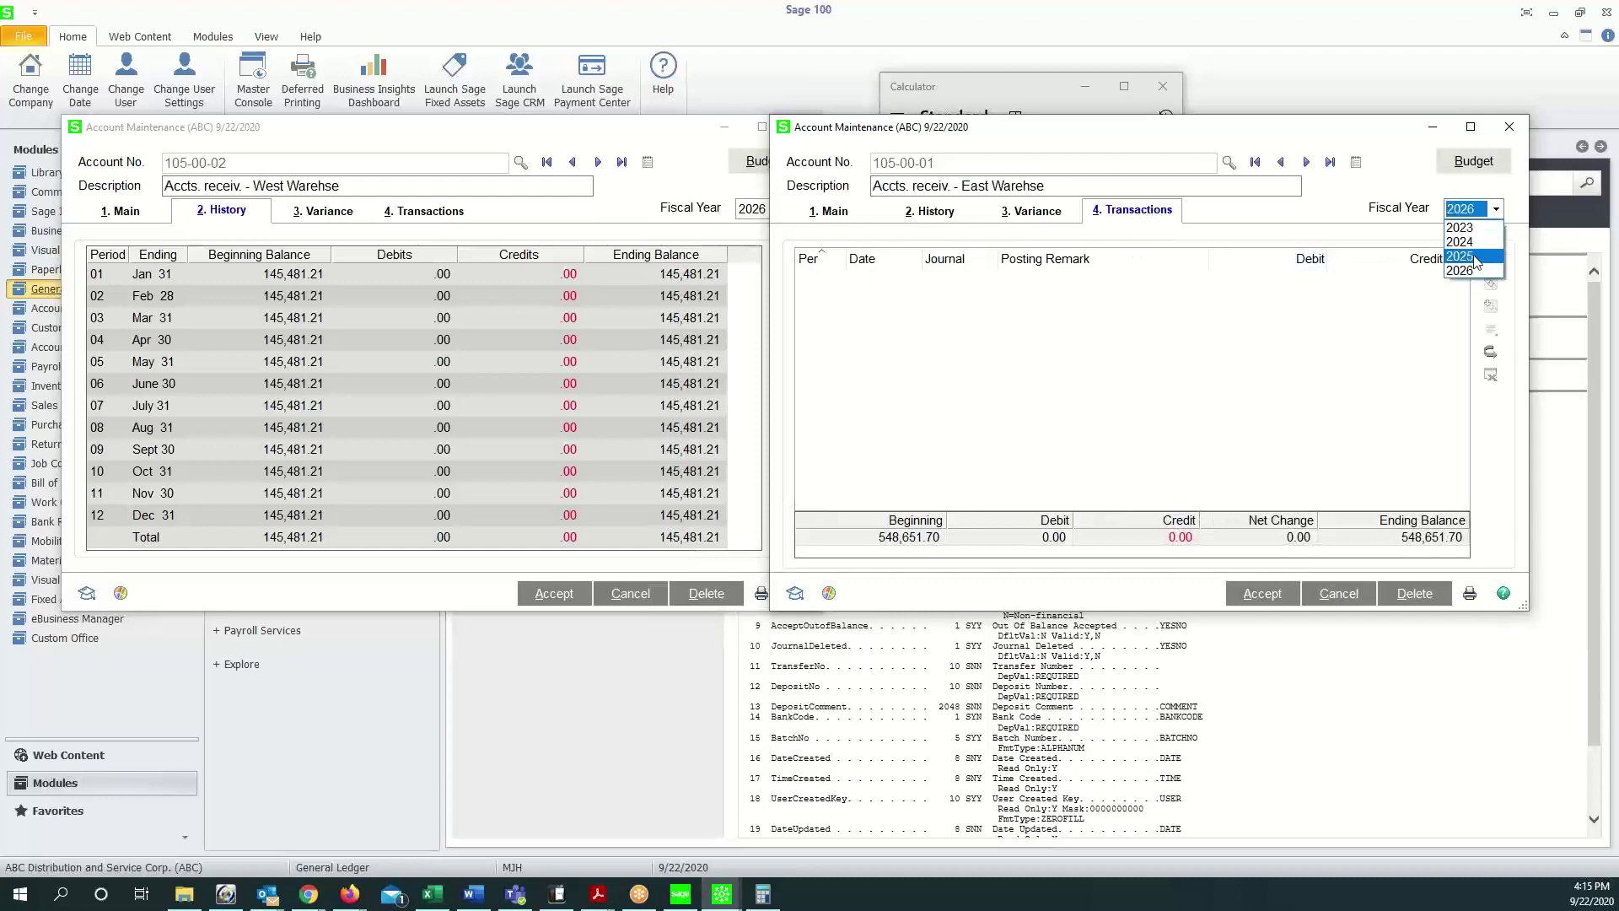
{"action": "left_click", "coordinate": [1473, 264]}
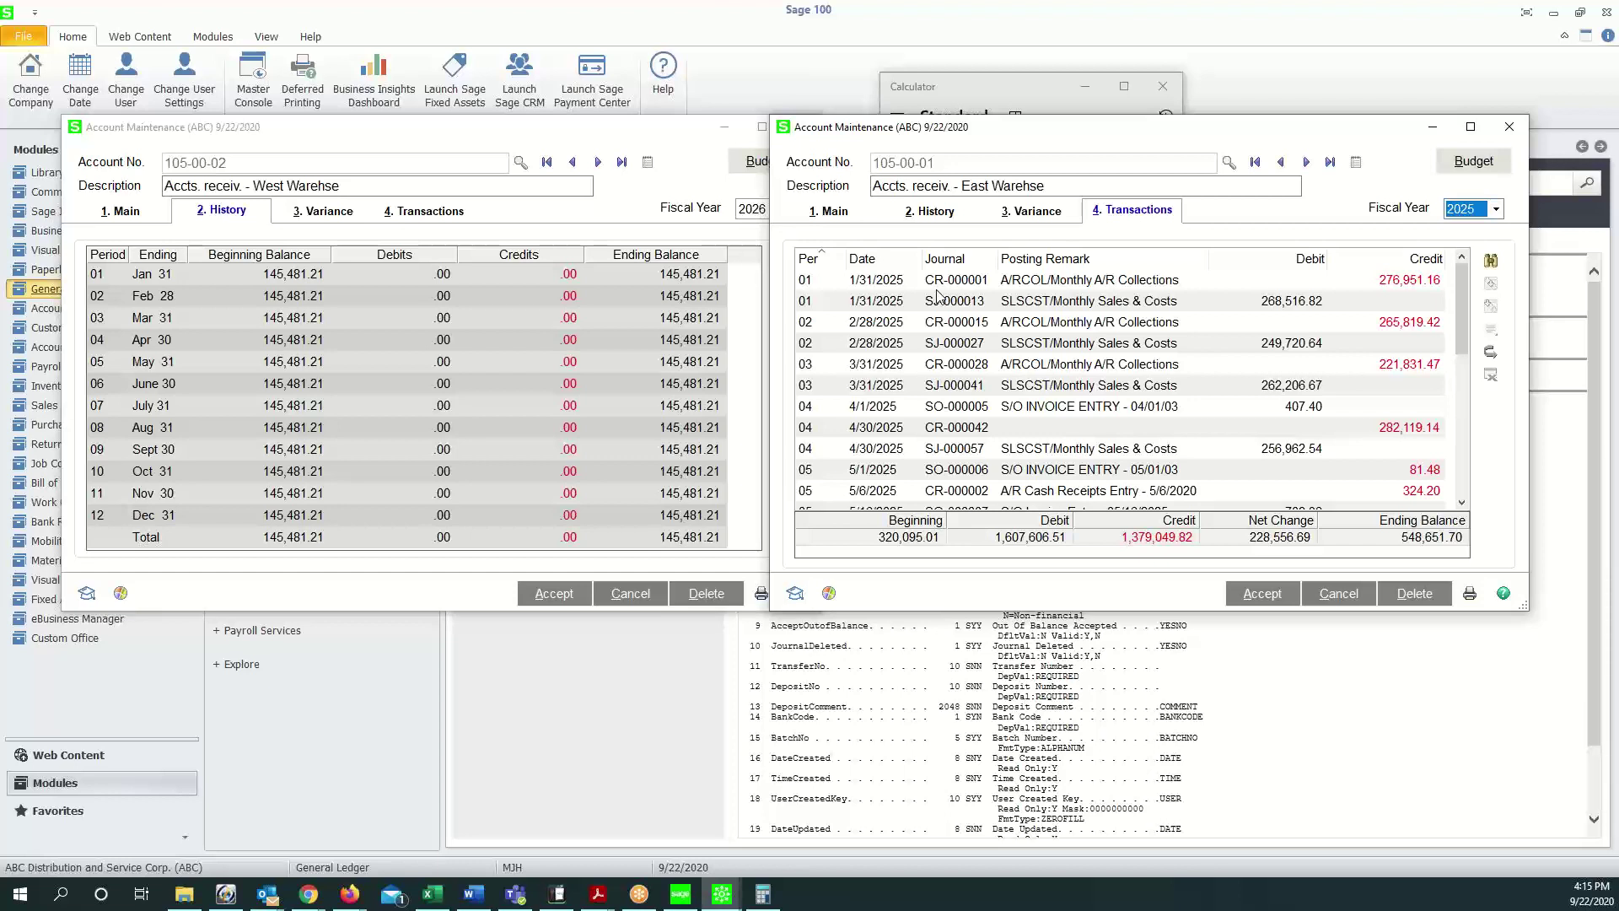
Step: Review the source journals of the East Warehse transactions, selecting the 4/1/2025 SO-000005 and 5/21/2025 AR-000004 entries
{"action": "left_click", "coordinate": [947, 413]}
{"action": "scroll", "coordinate": [971, 410], "scroll_direction": "down", "scroll_amount": 1}
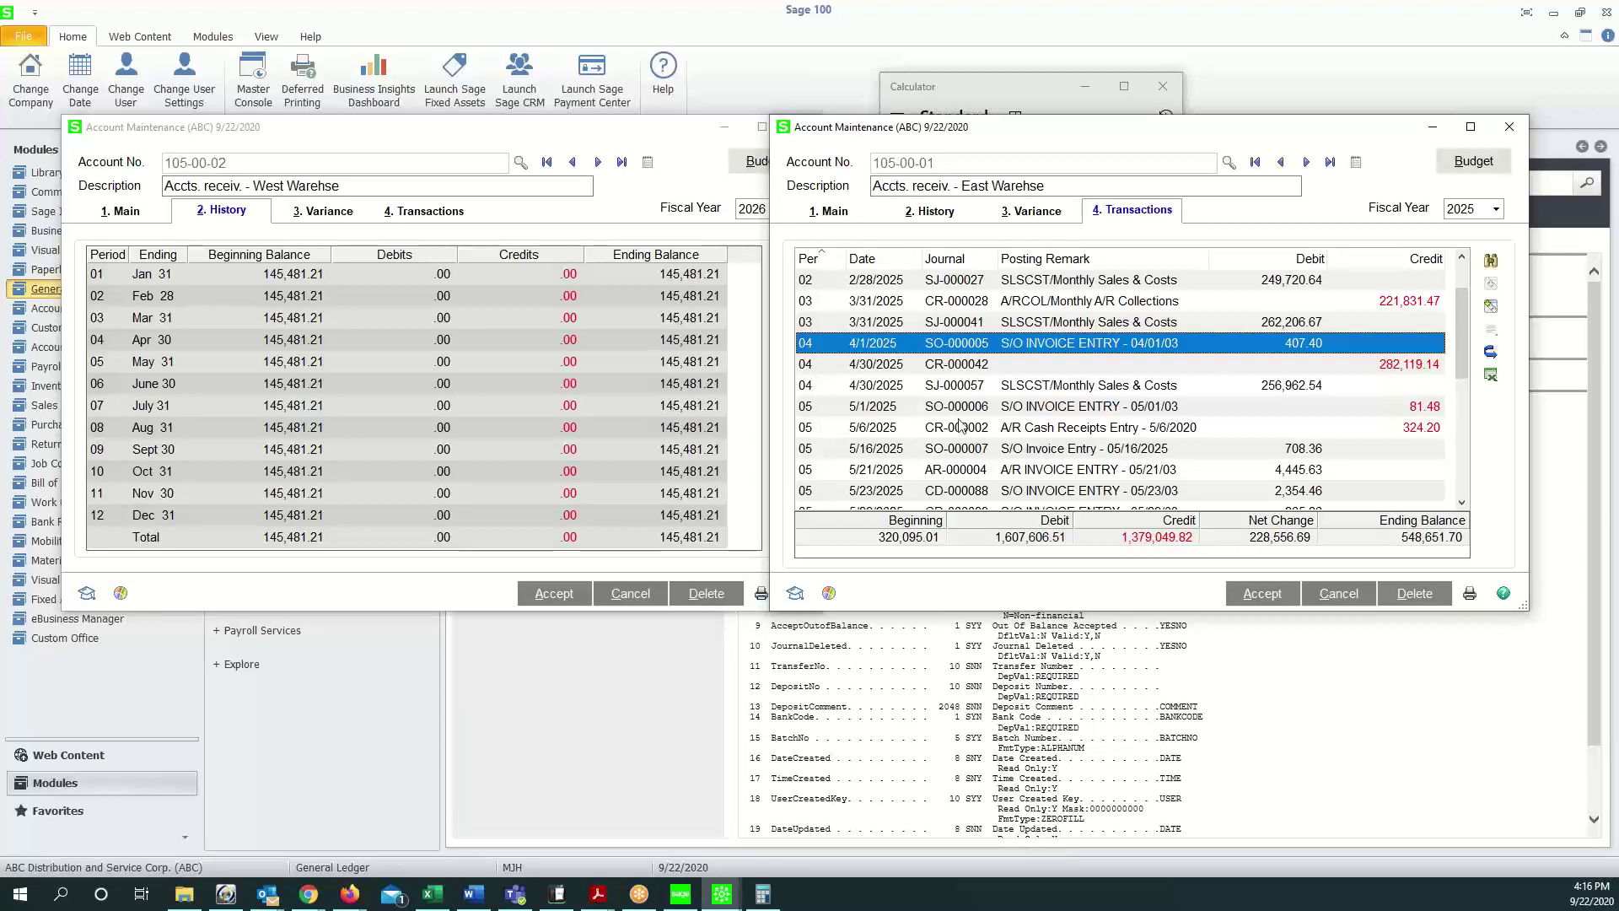
{"action": "left_click", "coordinate": [946, 472]}
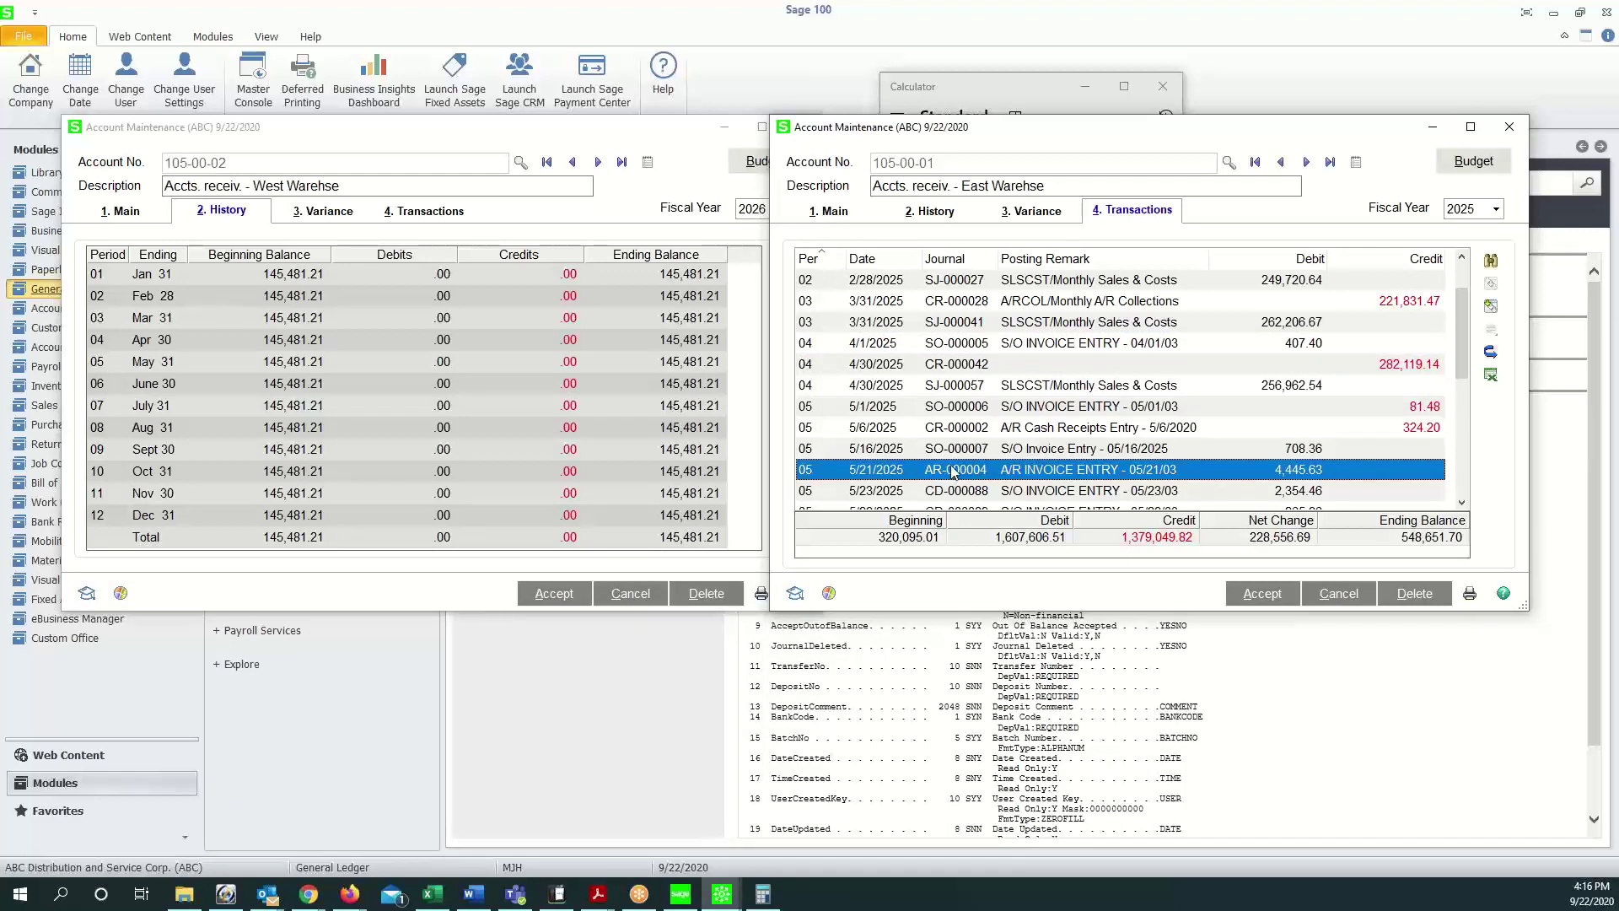
{"action": "scroll", "coordinate": [952, 456], "scroll_direction": "down", "scroll_amount": 2}
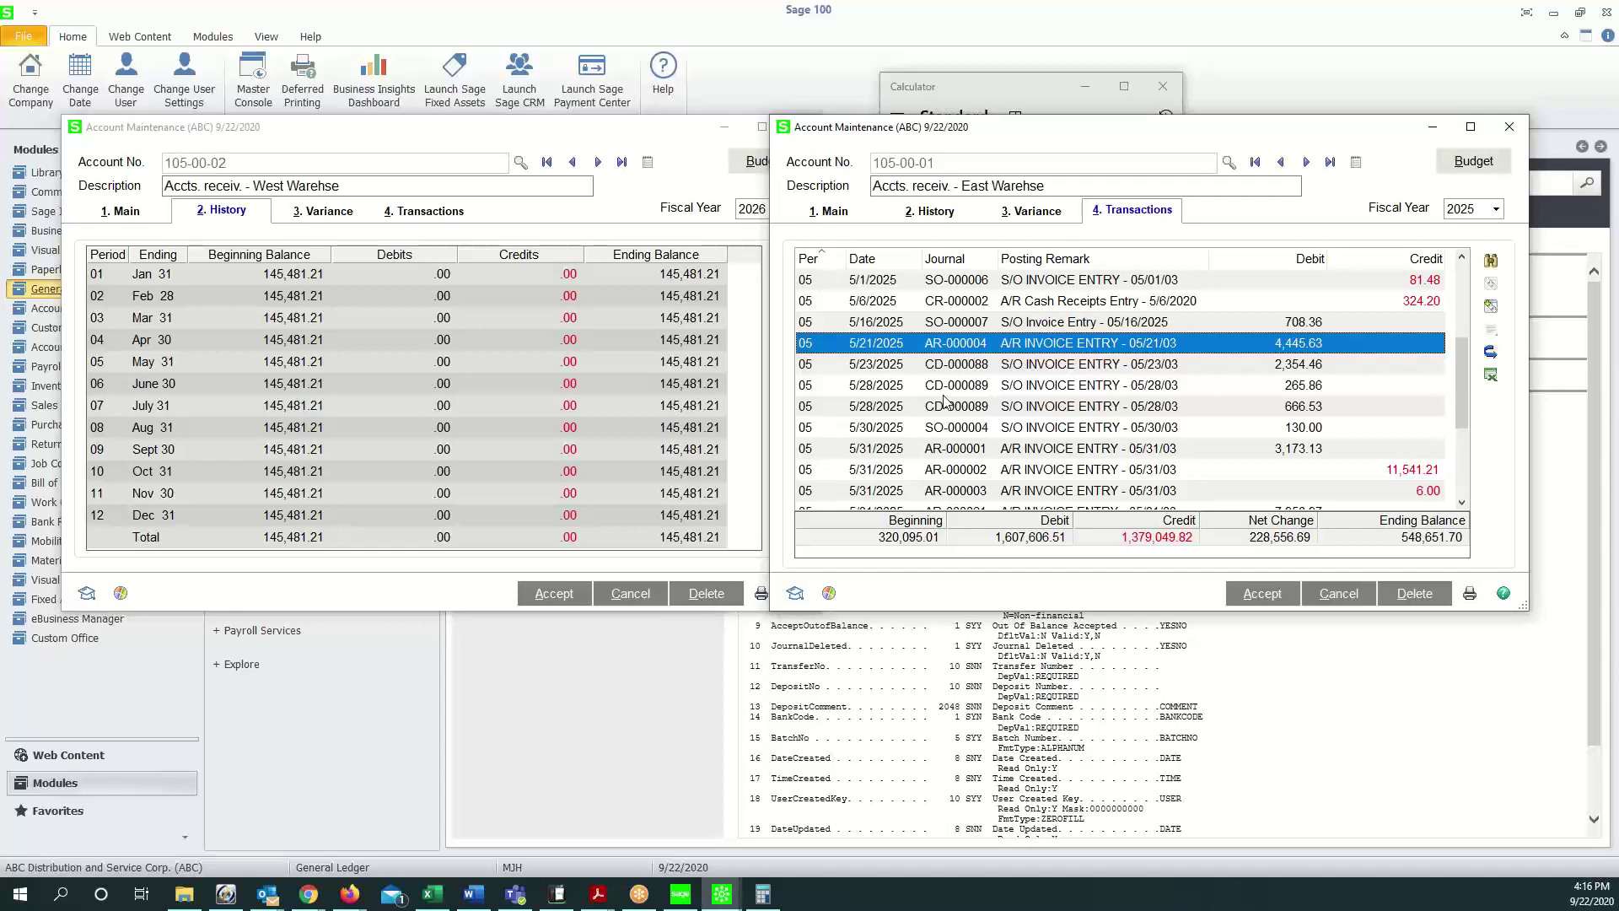
Step: Review the period 05 source journals of the East Warehse transactions, selecting the 5/31/2025 SJ-000091 entry
{"action": "scroll", "coordinate": [944, 401], "scroll_direction": "down", "scroll_amount": 1}
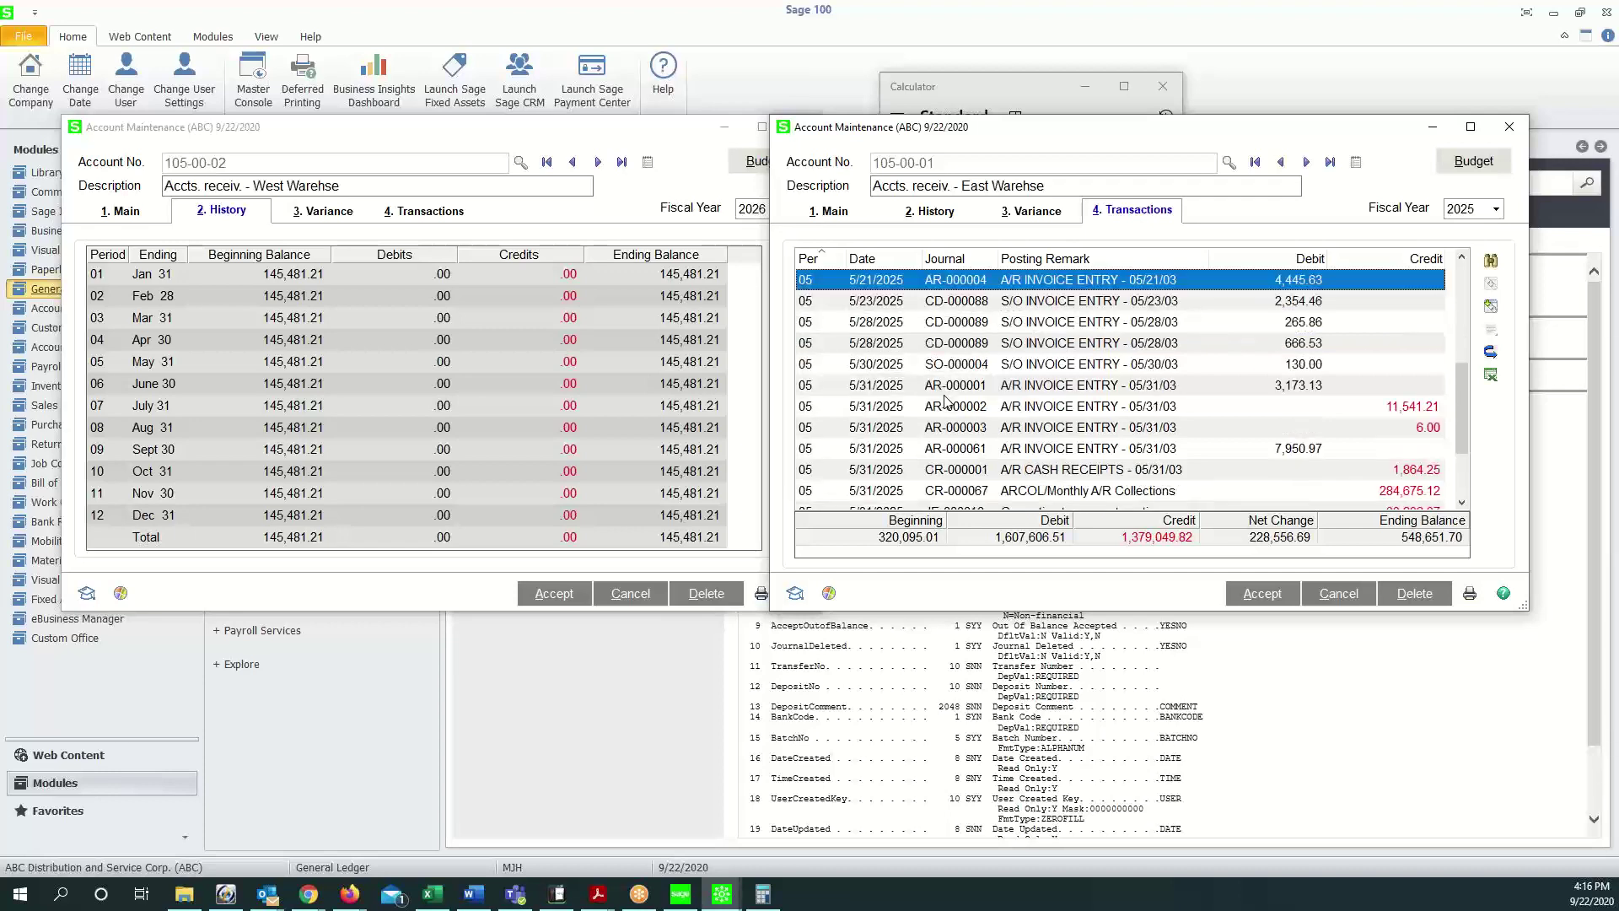
{"action": "scroll", "coordinate": [944, 401], "scroll_direction": "down", "scroll_amount": 2}
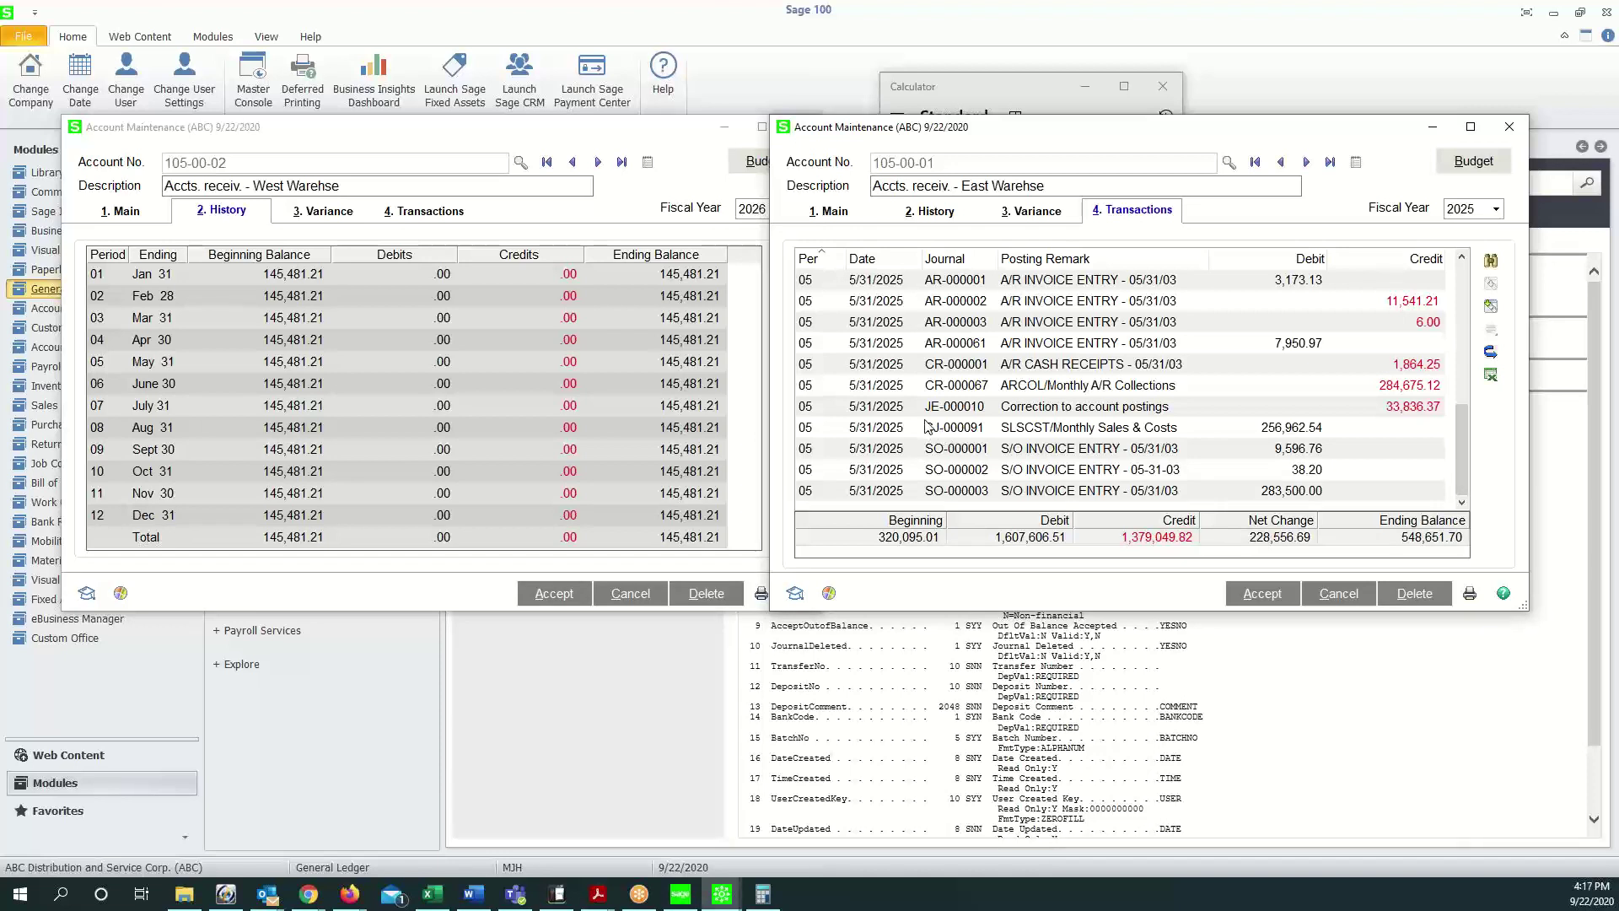
{"action": "left_click", "coordinate": [935, 436]}
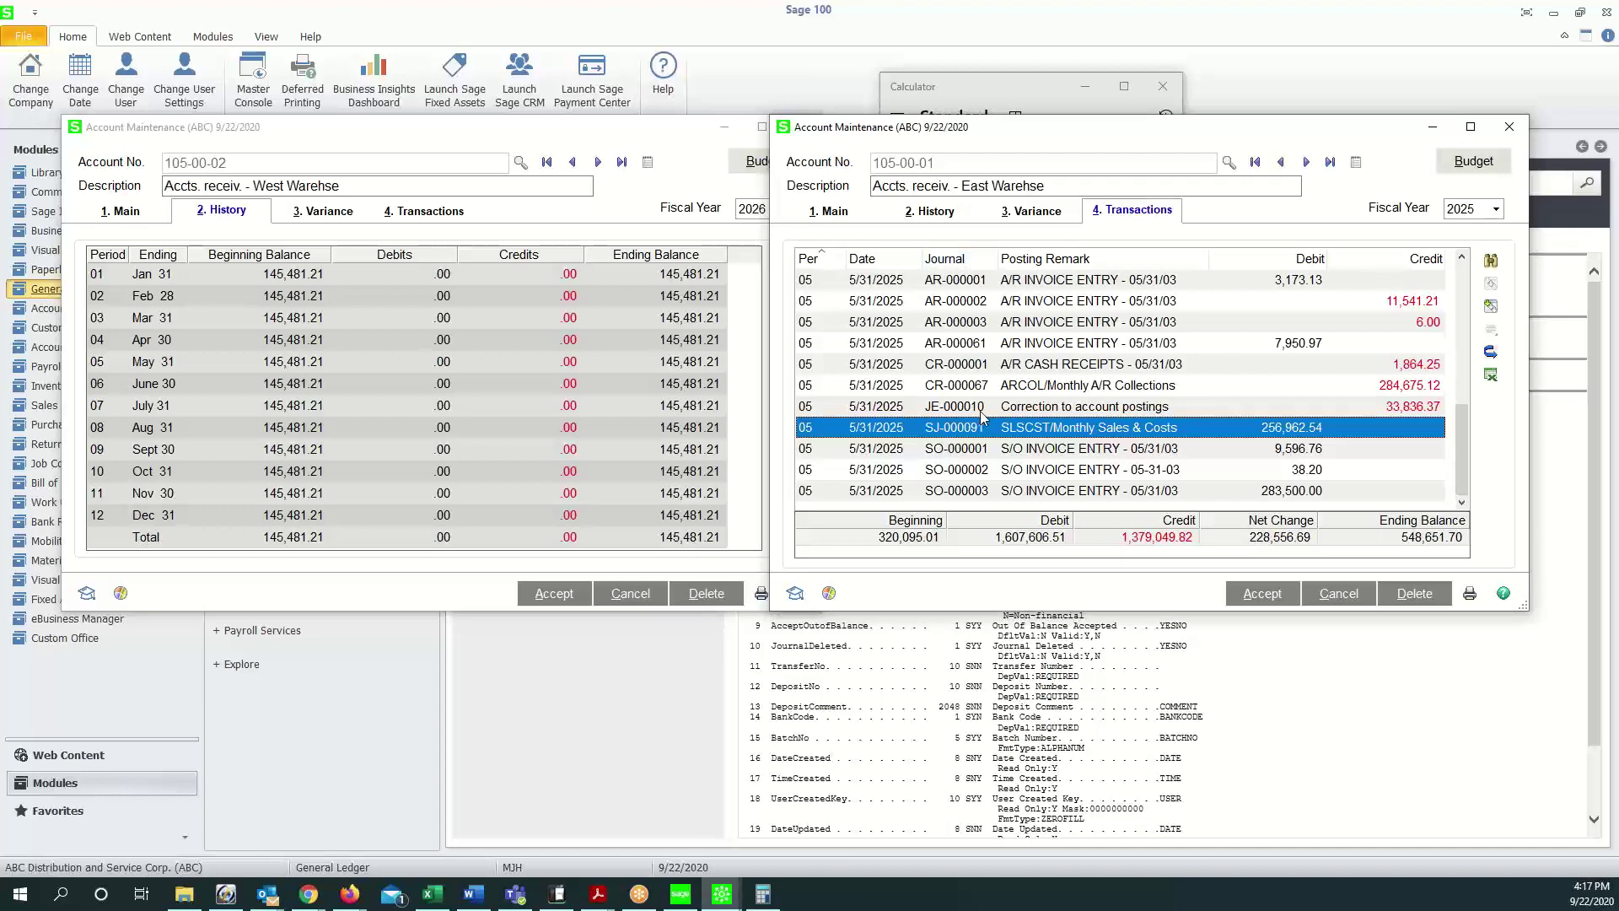
{"action": "scroll", "coordinate": [976, 448], "scroll_direction": "up", "scroll_amount": 1}
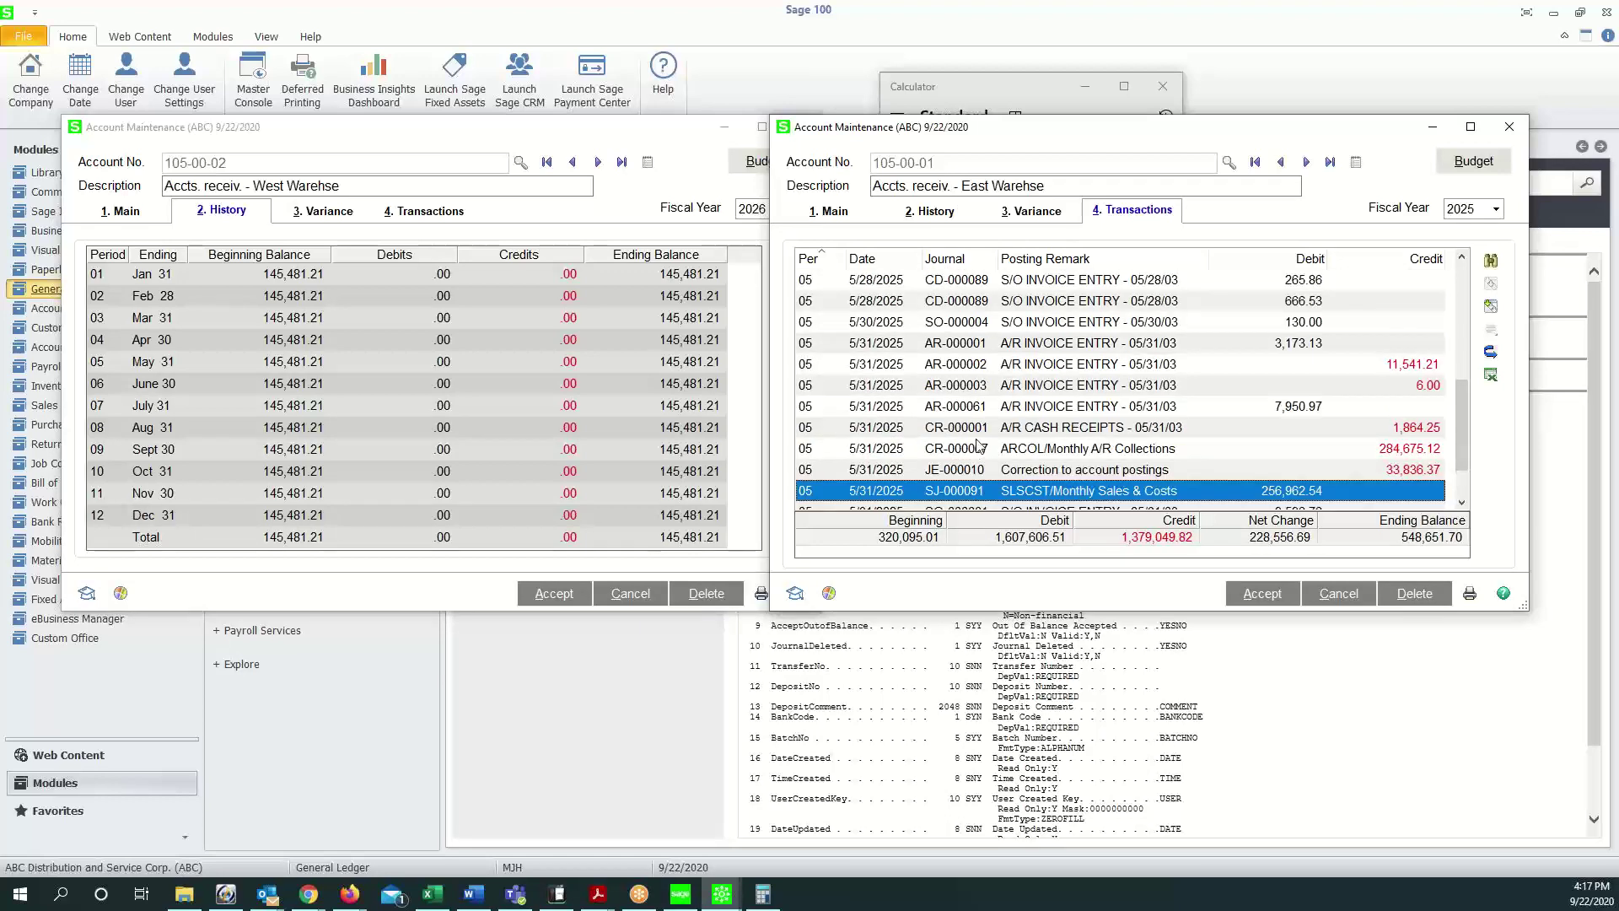
{"action": "scroll", "coordinate": [974, 447], "scroll_direction": "up", "scroll_amount": 2}
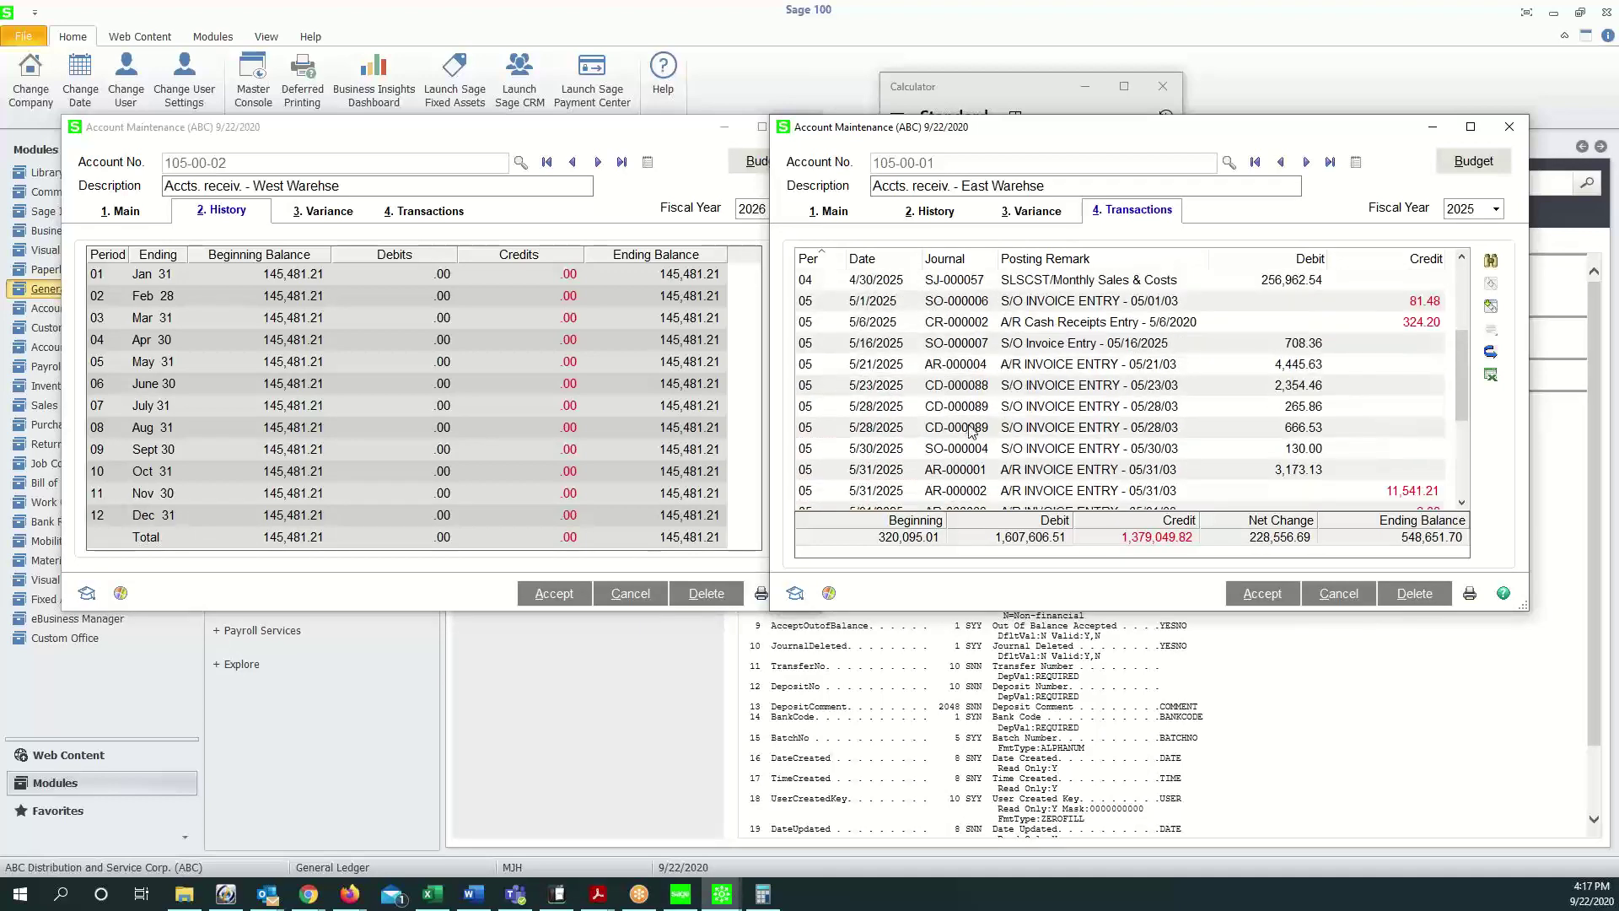
{"action": "scroll", "coordinate": [1001, 428], "scroll_direction": "up", "scroll_amount": 1}
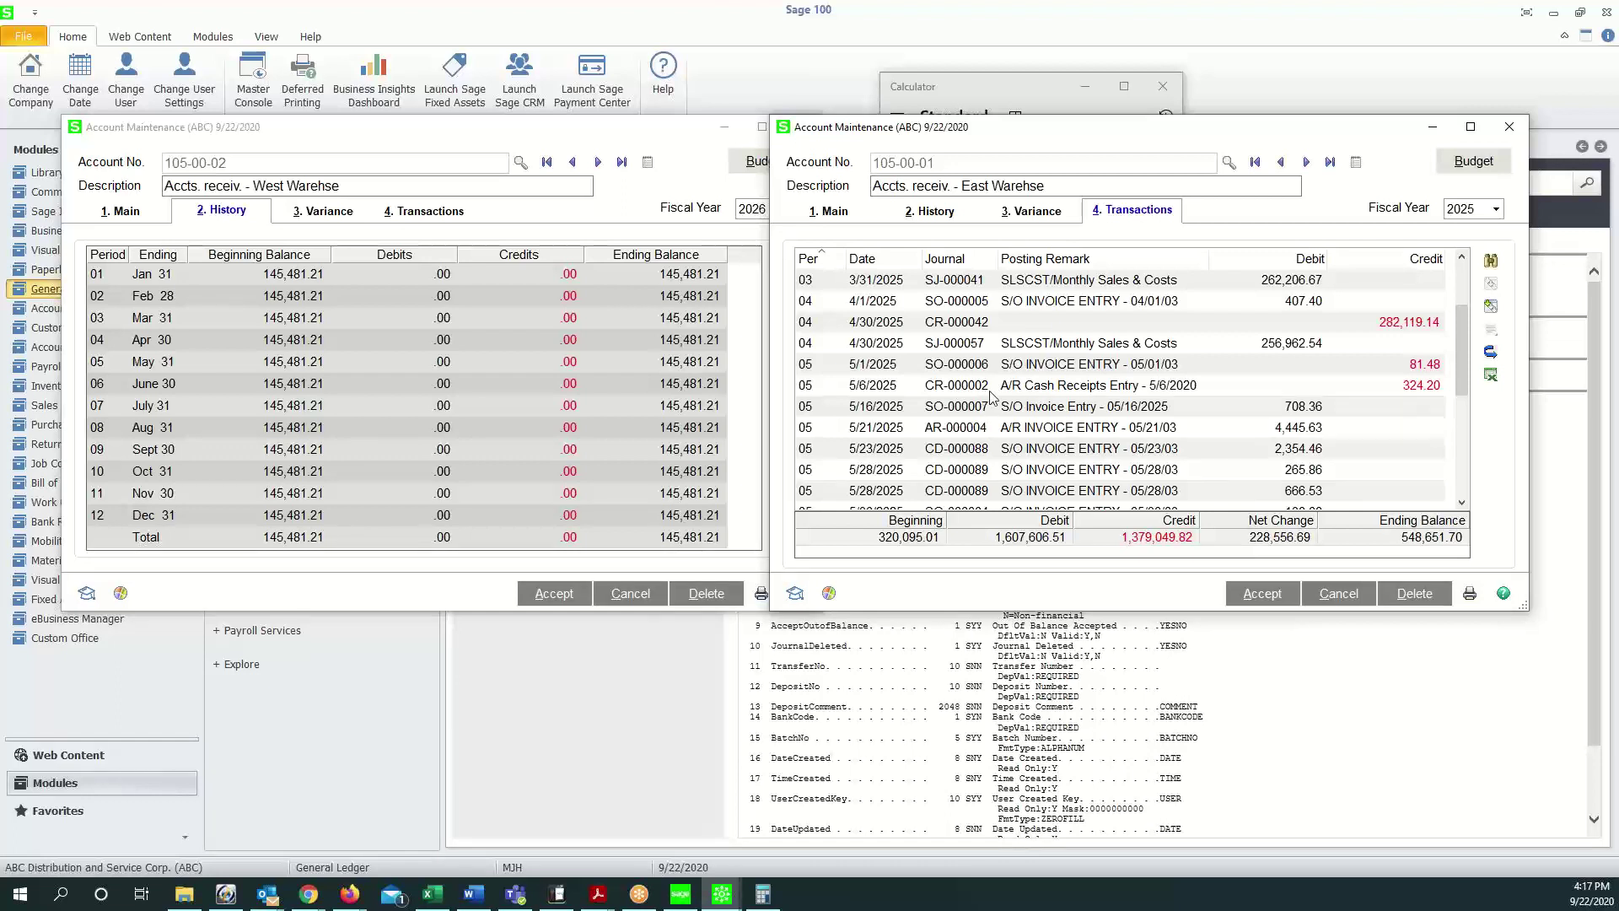
Step: Show the fiscal year 2025 transactions of the West Warehse receivable account and move its window clear of the workspace behind it
{"action": "left_click", "coordinate": [432, 218]}
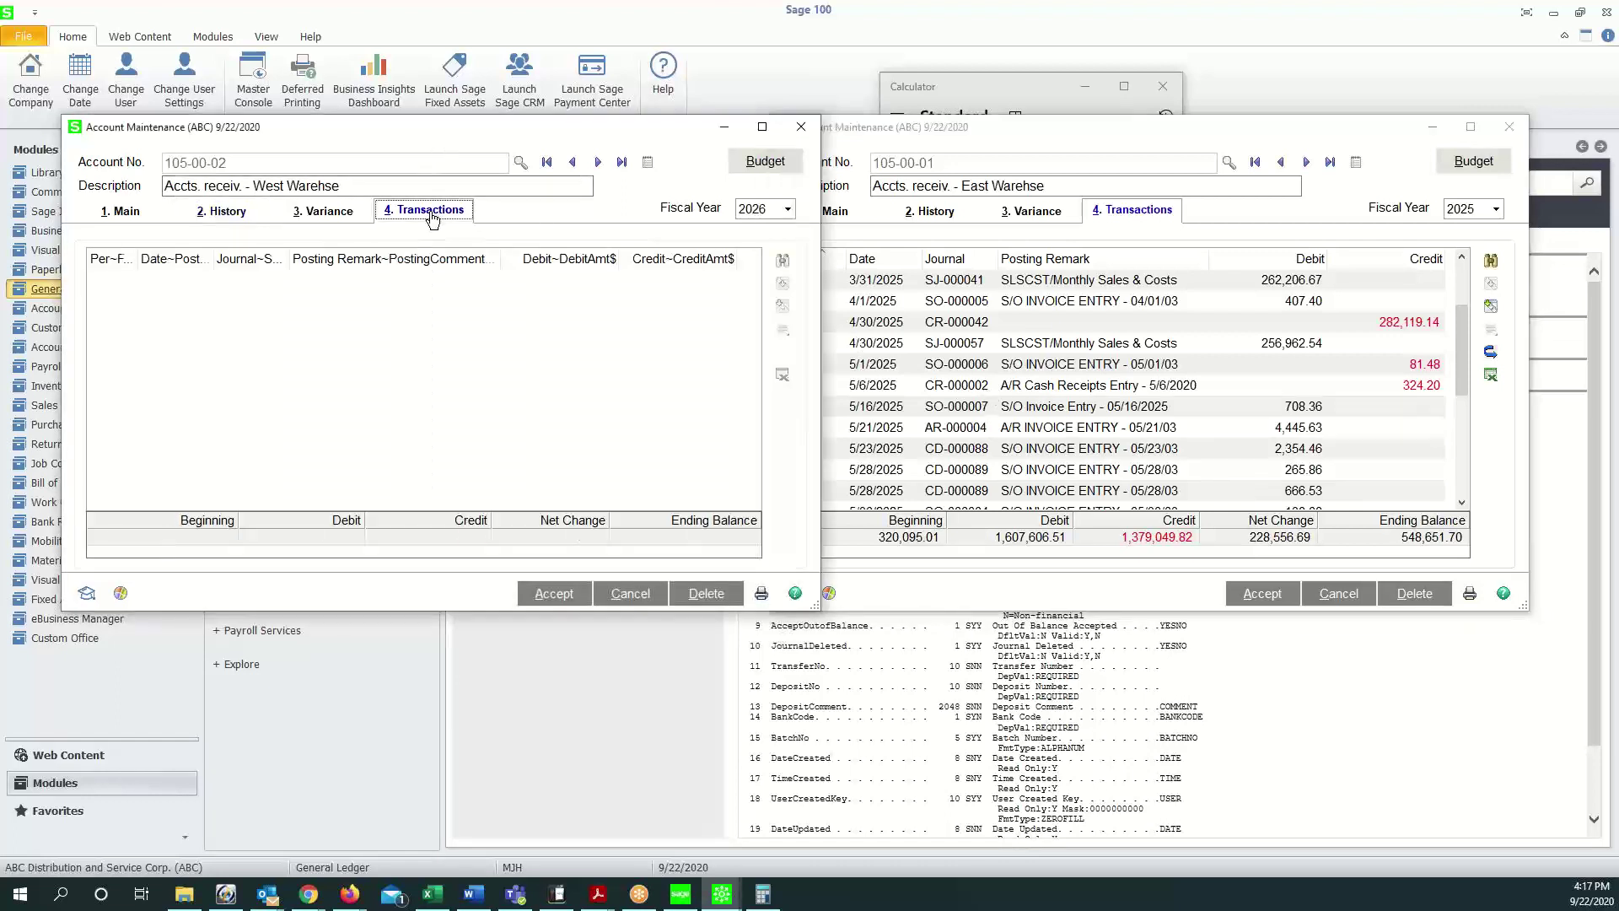
{"action": "left_click", "coordinate": [785, 211]}
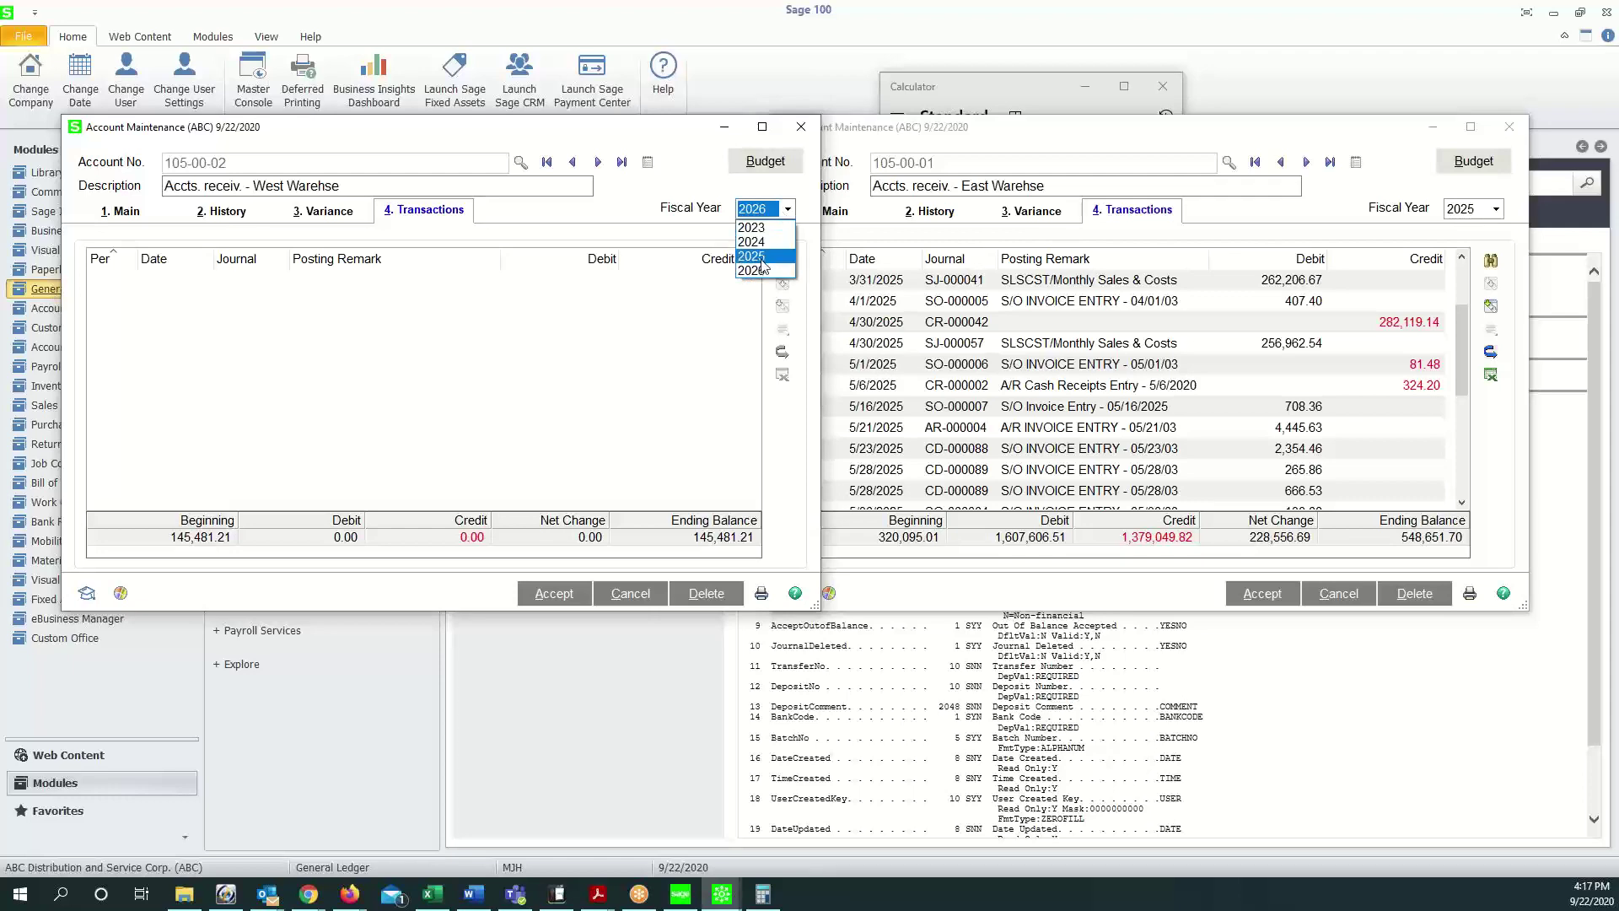
{"action": "left_click", "coordinate": [753, 242]}
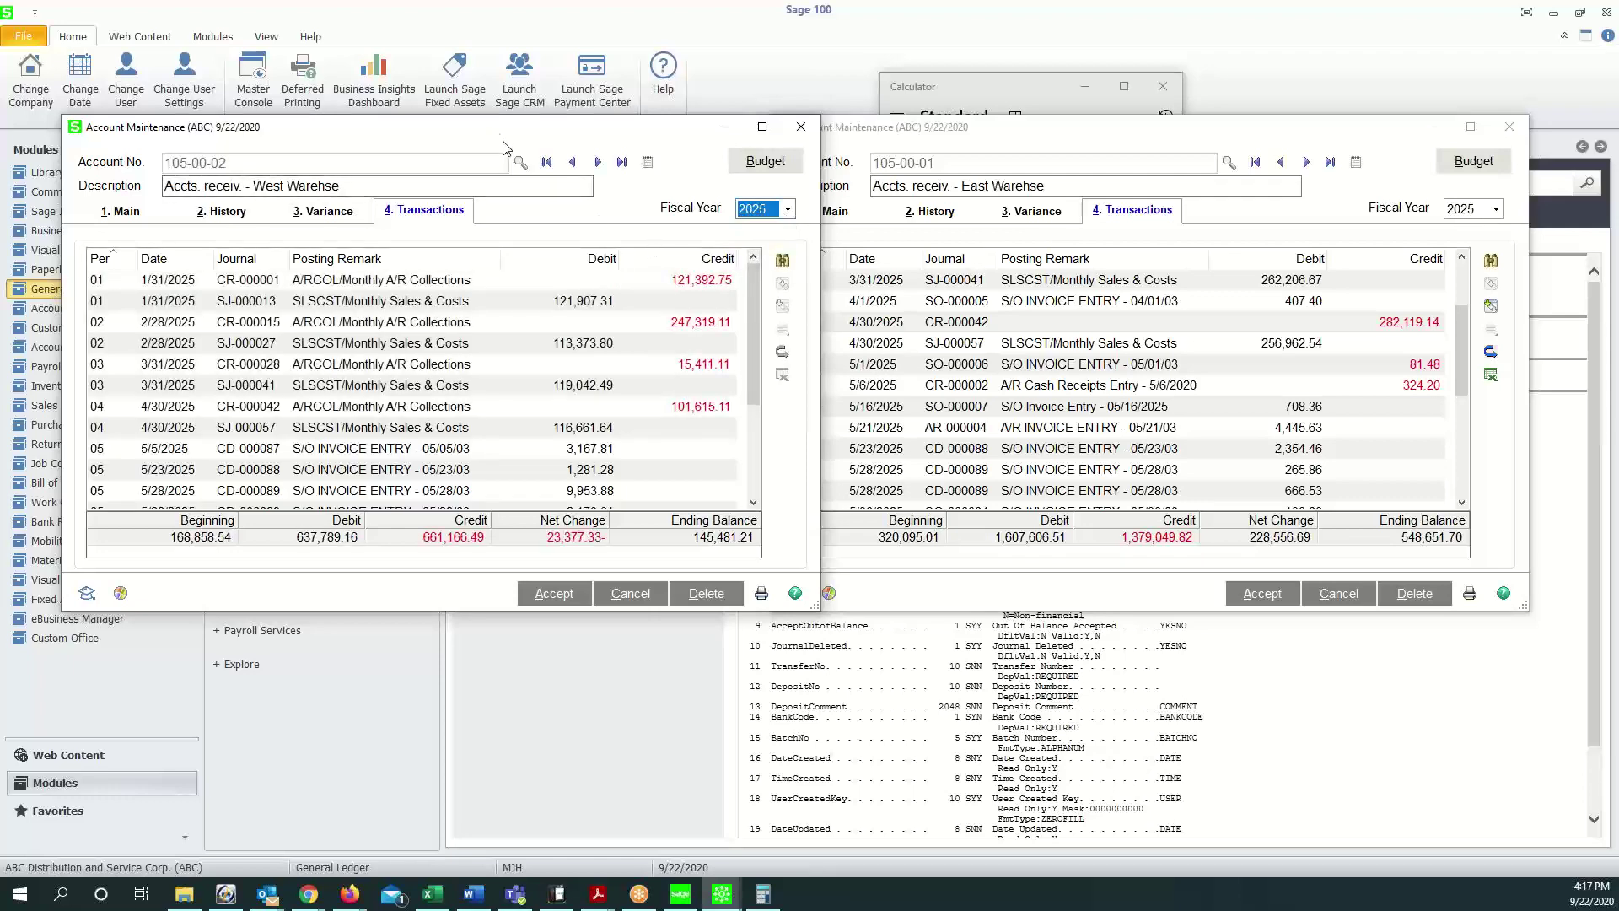
{"action": "left_click_drag", "start_coordinate": [502, 130], "coordinate": [703, 43]}
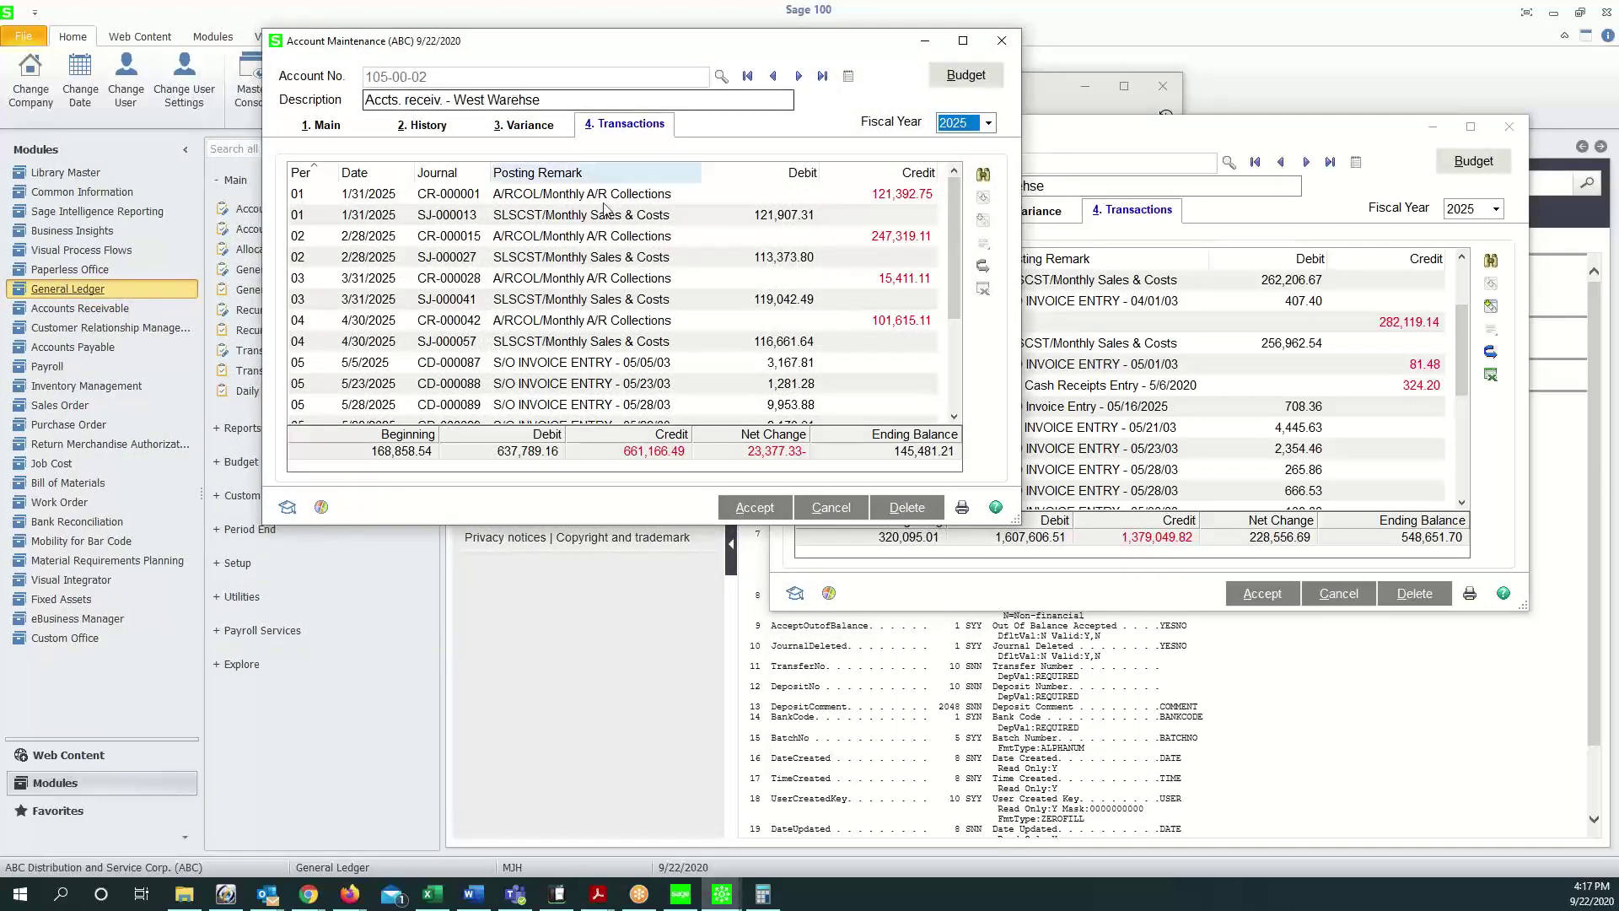
Step: Examine the source journals of the West Warehse transactions for entries made outside Accounts Receivable
{"action": "scroll", "coordinate": [614, 377], "scroll_direction": "down", "scroll_amount": 1}
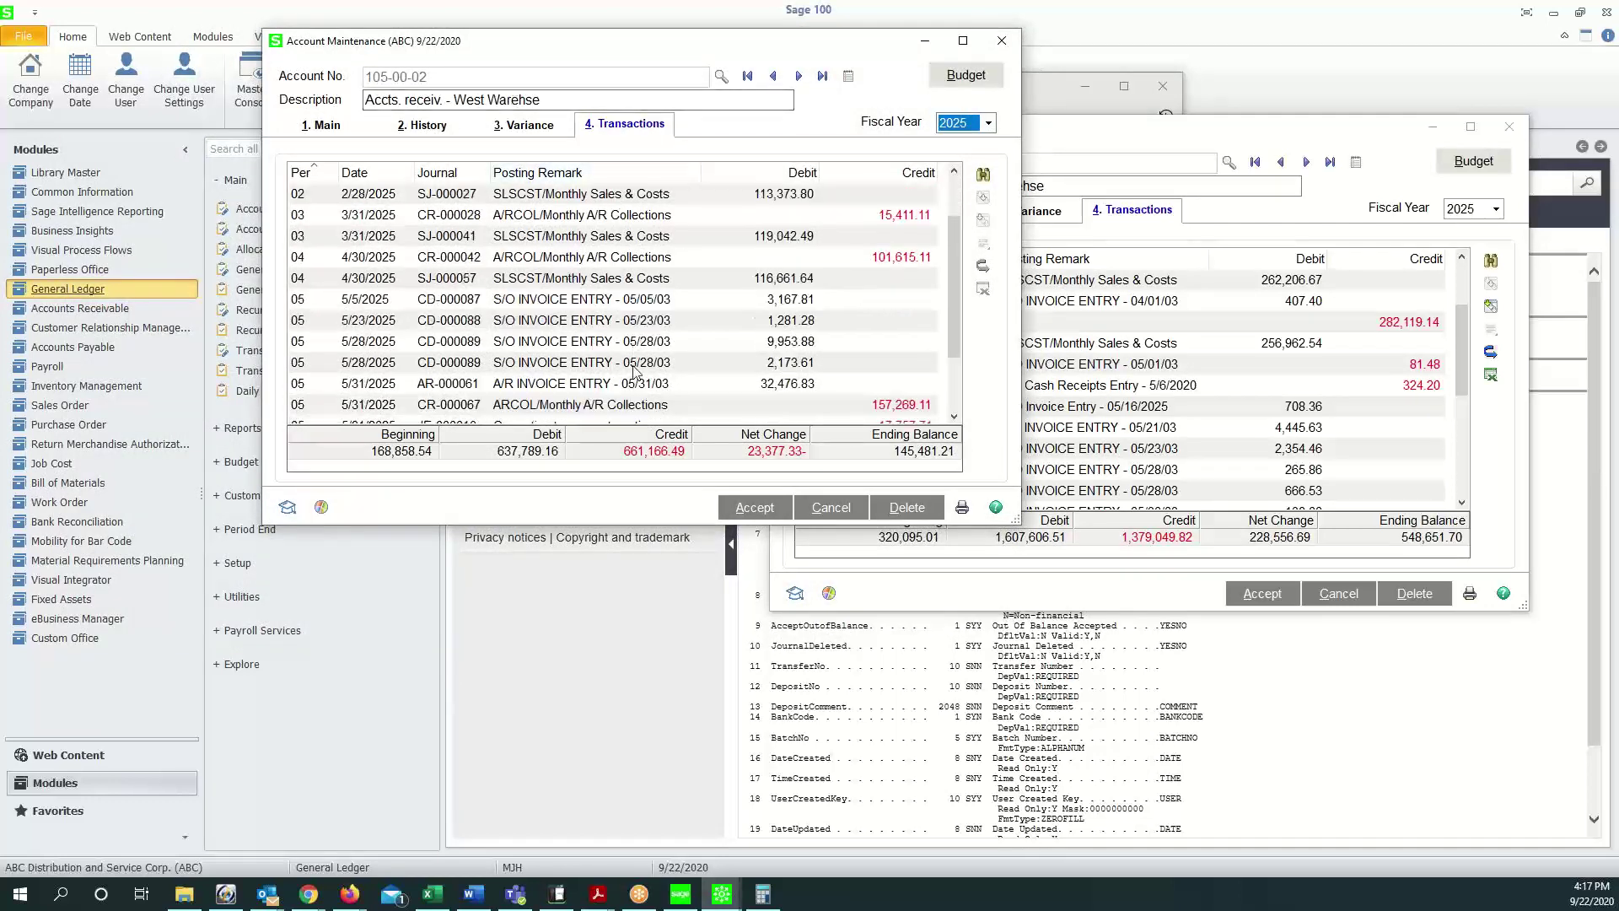
{"action": "scroll", "coordinate": [639, 371], "scroll_direction": "down", "scroll_amount": 1}
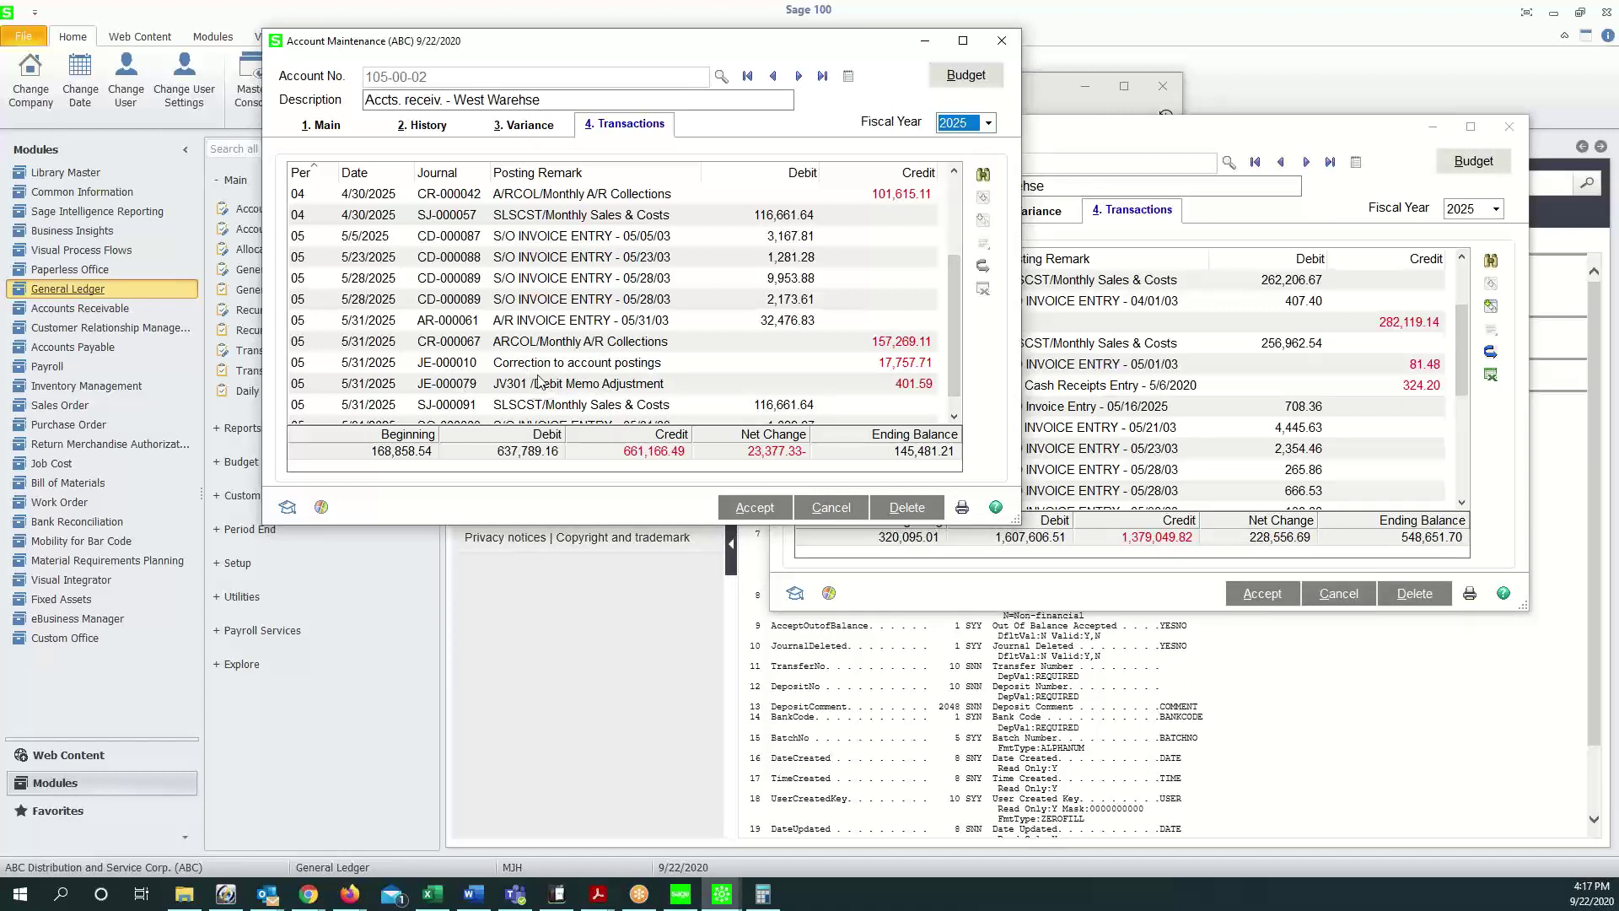
{"action": "scroll", "coordinate": [518, 386], "scroll_direction": "down", "scroll_amount": 1}
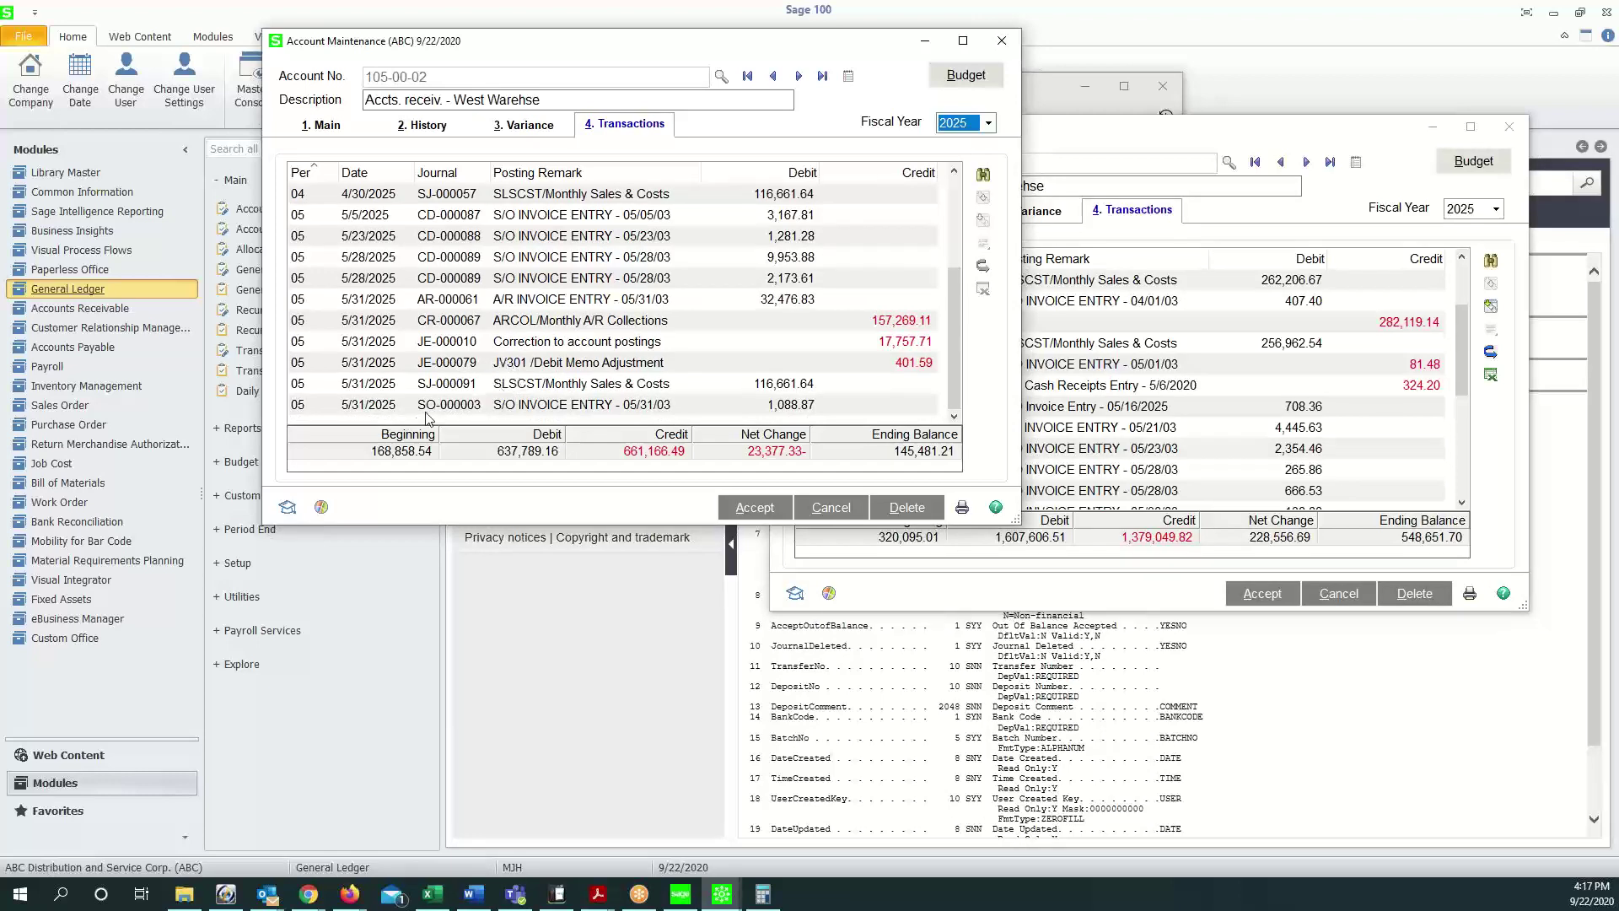
{"action": "scroll", "coordinate": [477, 382], "scroll_direction": "up", "scroll_amount": 3}
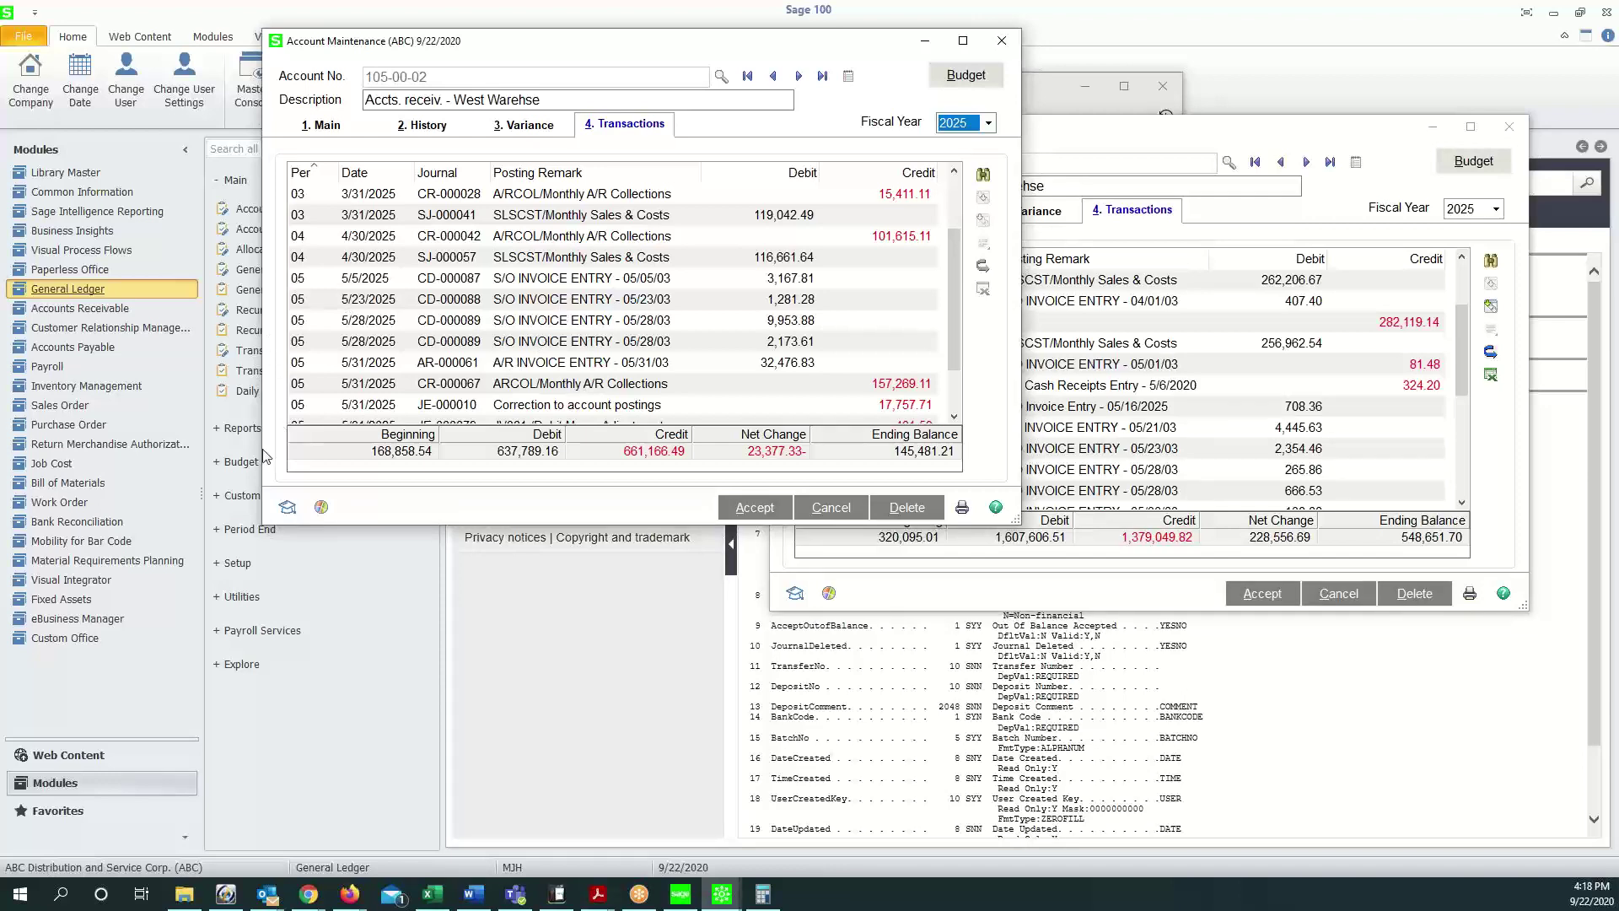
Step: Preview the Accounts Receivable Trial Balance report as of 5/31/2025 for open invoices with transaction detail
{"action": "left_click", "coordinate": [238, 432]}
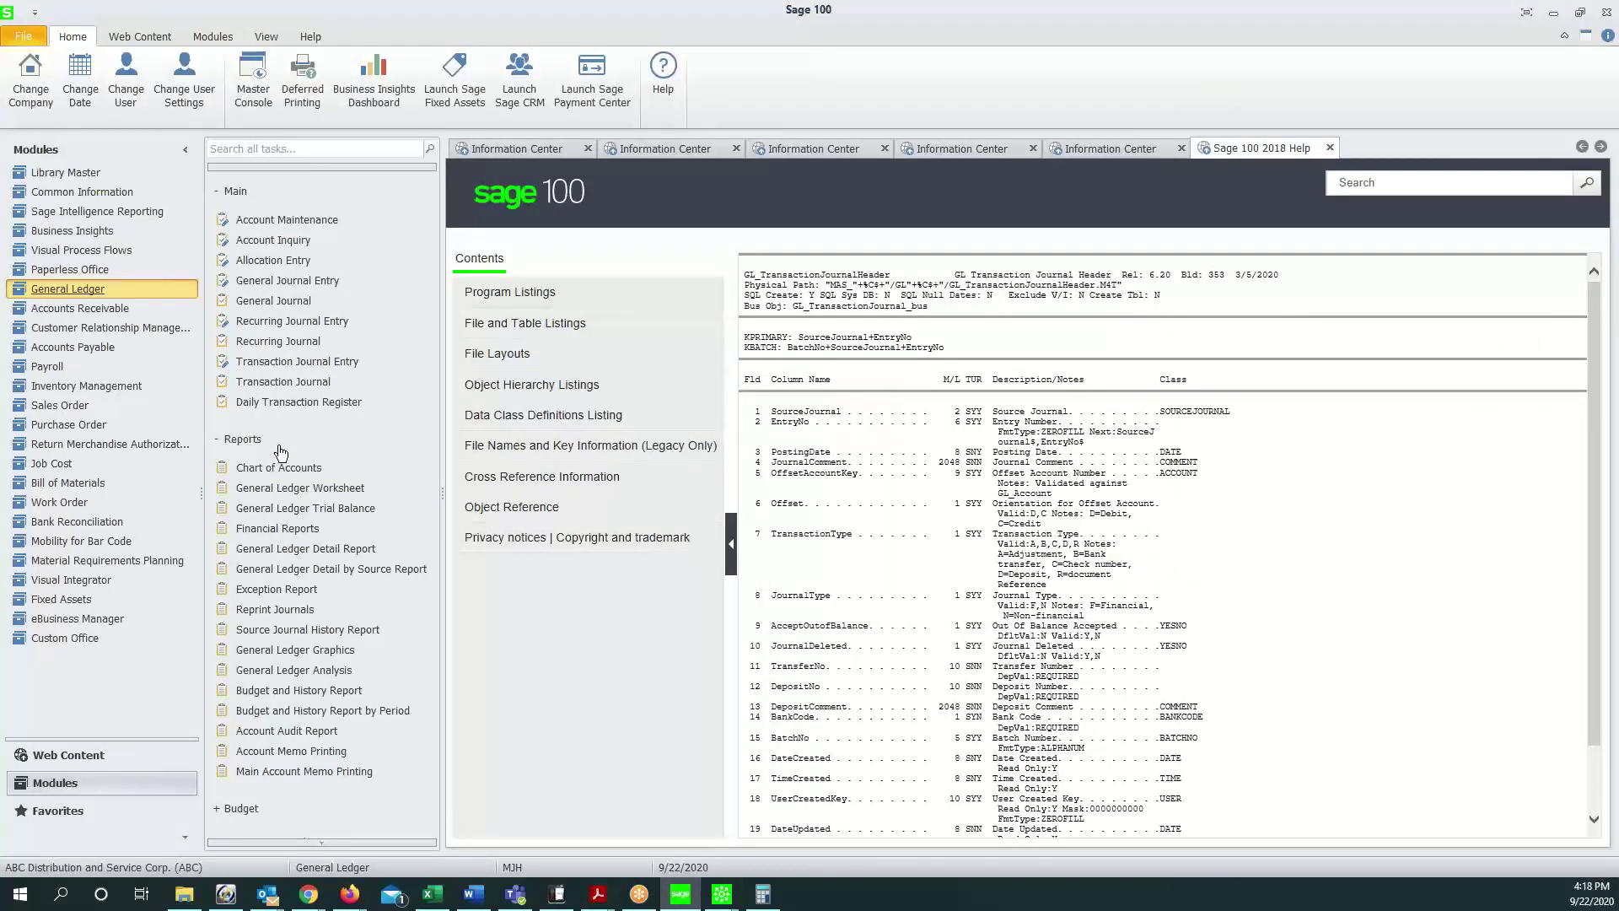
{"action": "left_click", "coordinate": [84, 307]}
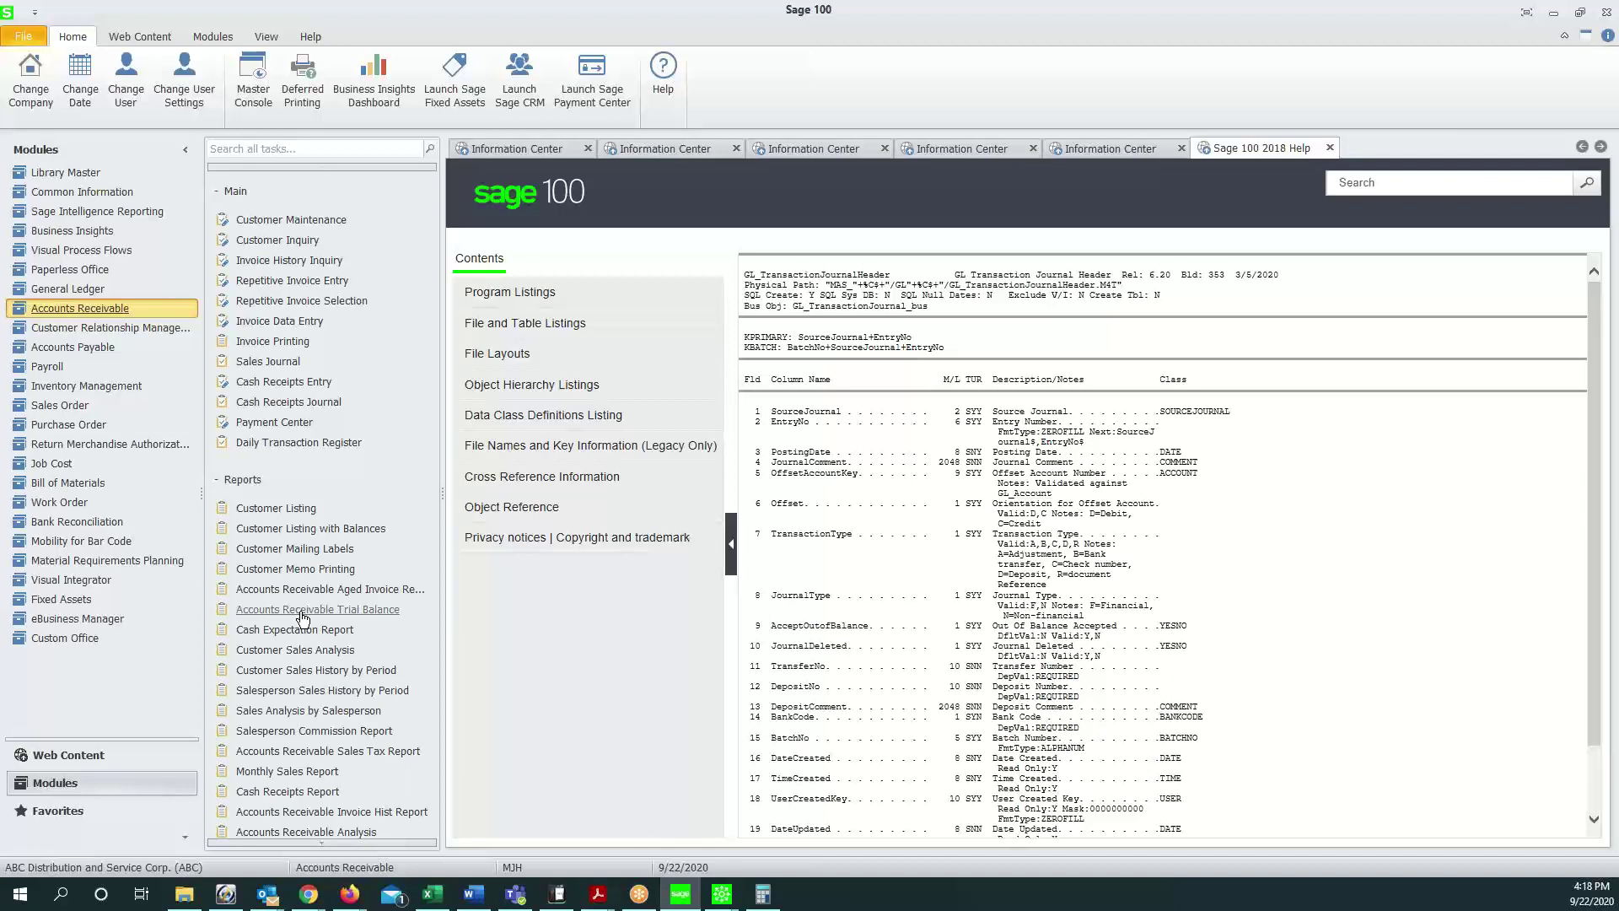
{"action": "left_click", "coordinate": [298, 611]}
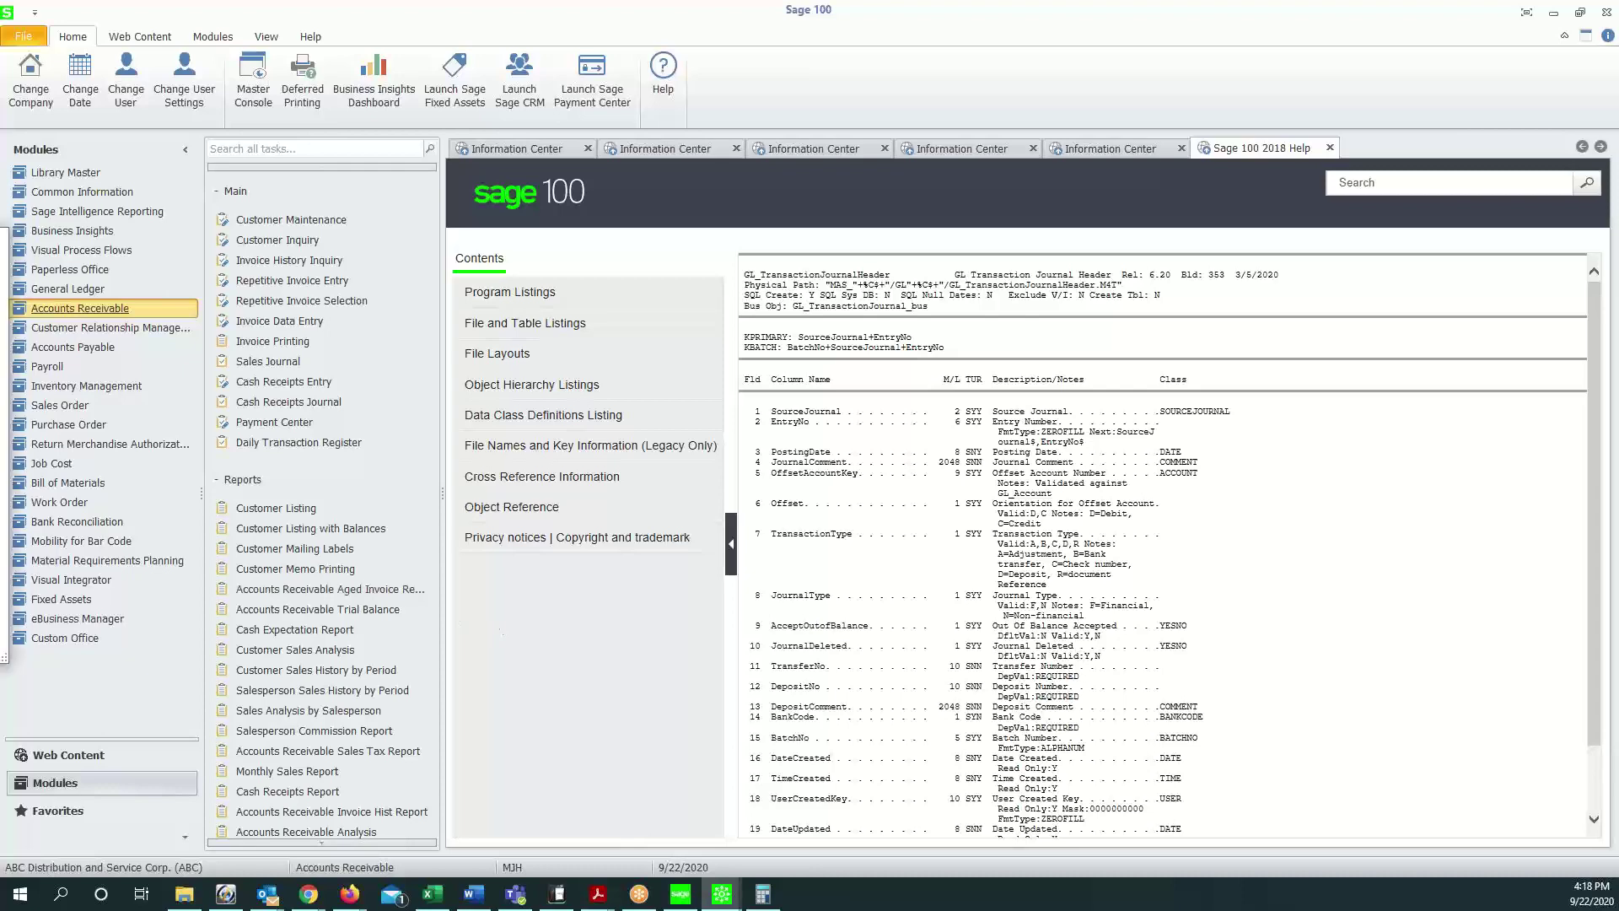
{"action": "left_click", "coordinate": [679, 414]}
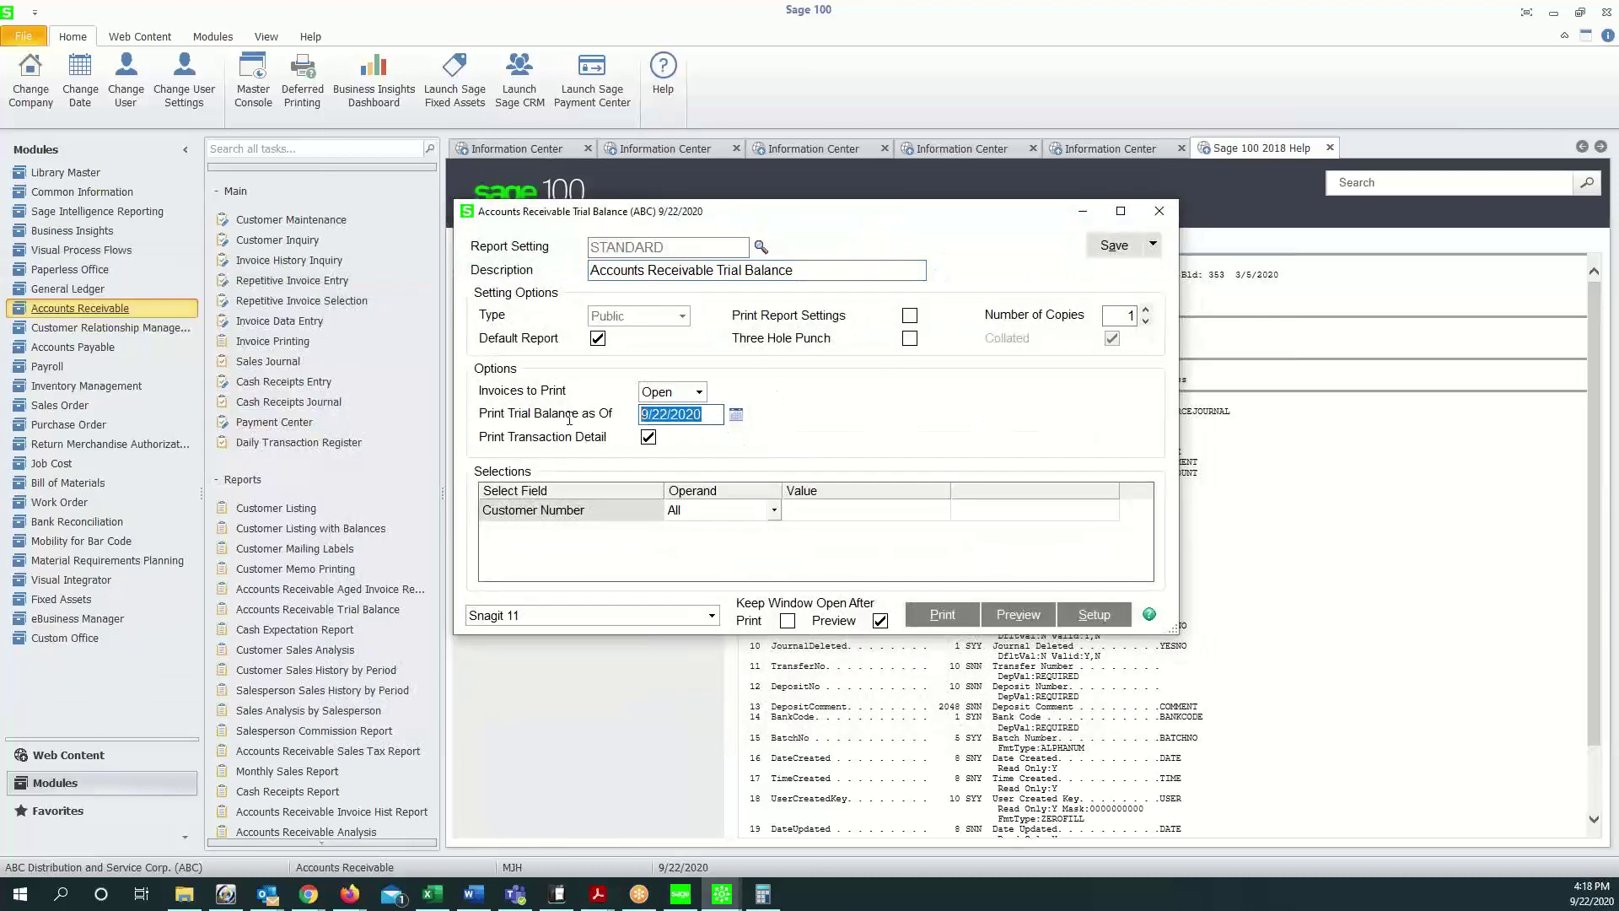
{"action": "type", "text": "05312025"}
{"action": "left_click", "coordinate": [1019, 620]}
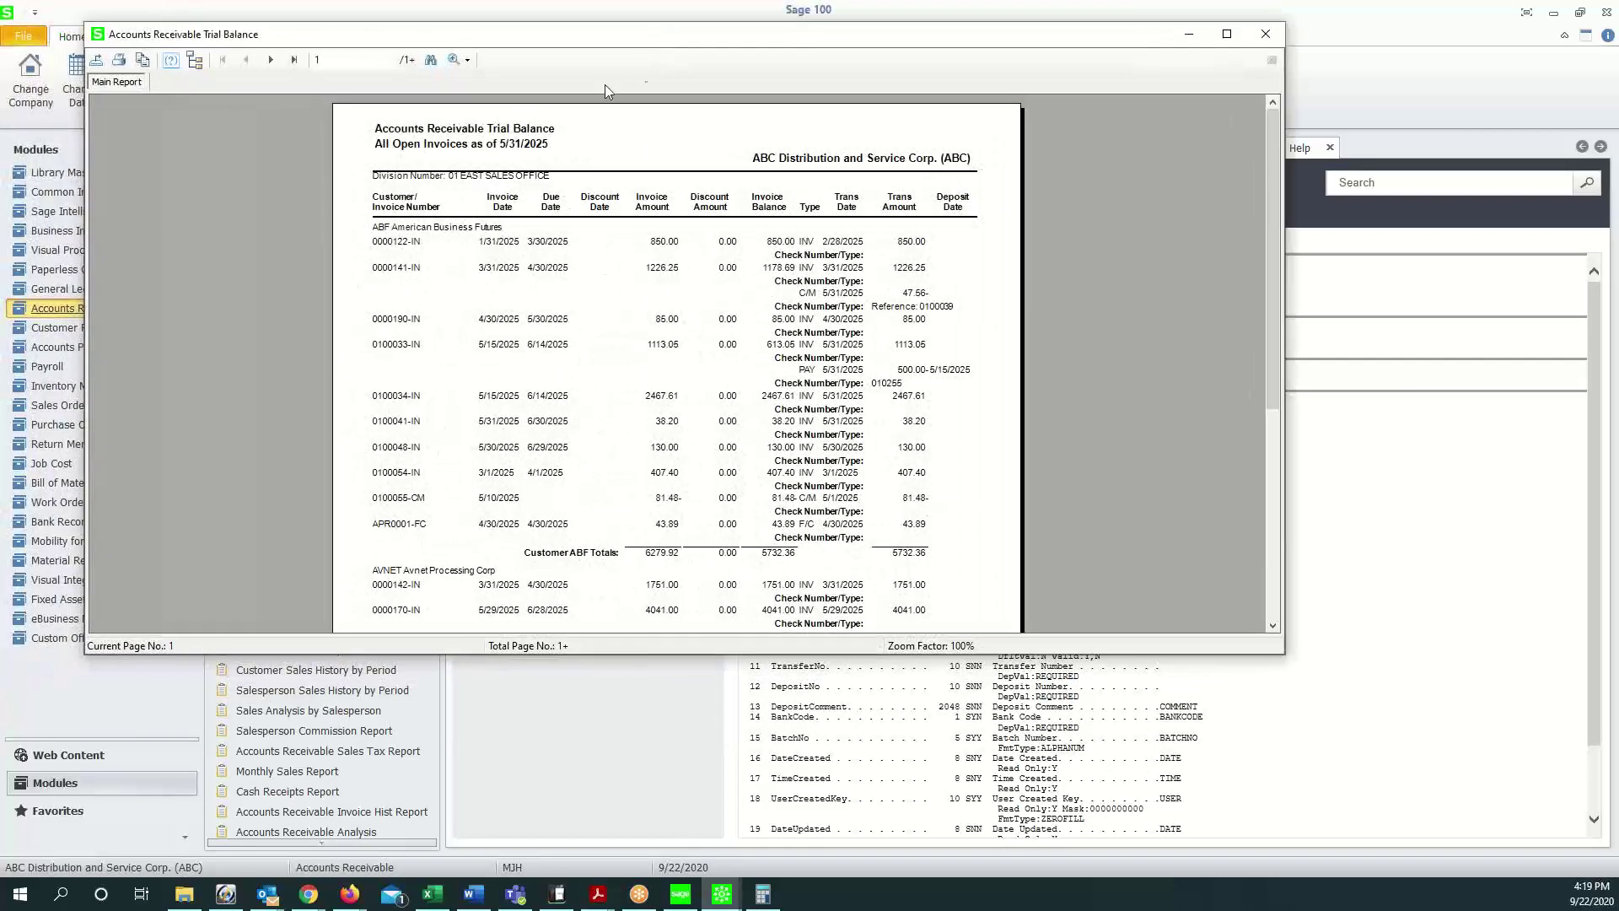
Step: Enlarge the trial balance to 150% and examine its invoice transactions, selecting the balance of 0000141-IN and the amount of 0100033-IN
{"action": "left_click", "coordinate": [468, 60]}
{"action": "left_click", "coordinate": [484, 174]}
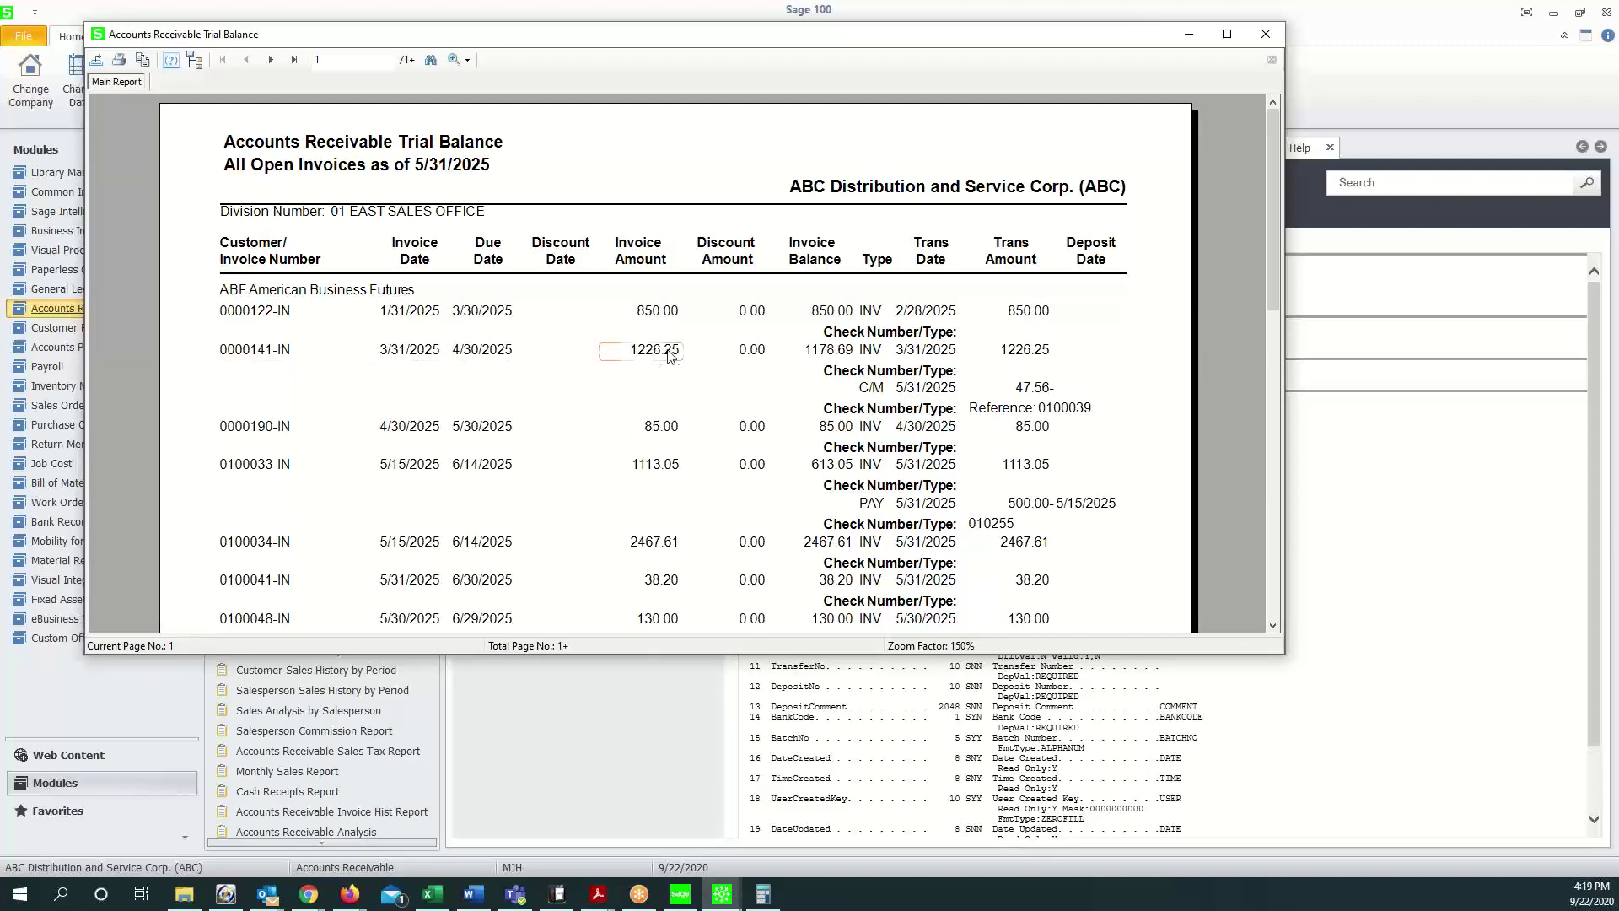
{"action": "left_click", "coordinate": [824, 354]}
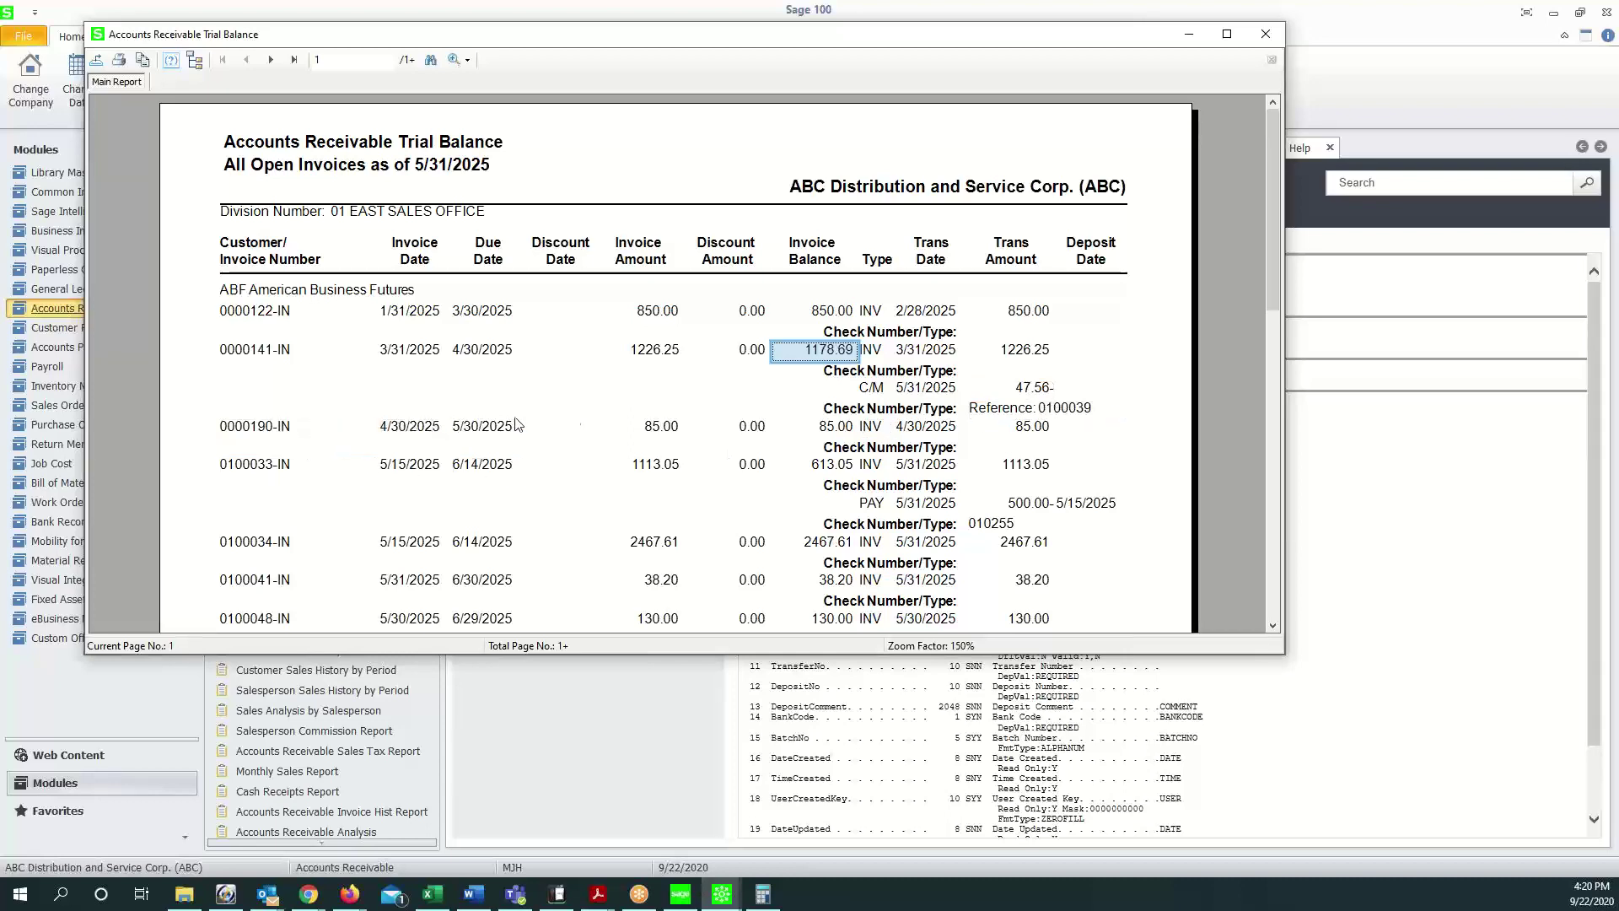
{"action": "scroll", "coordinate": [860, 463], "scroll_direction": "down", "scroll_amount": 1}
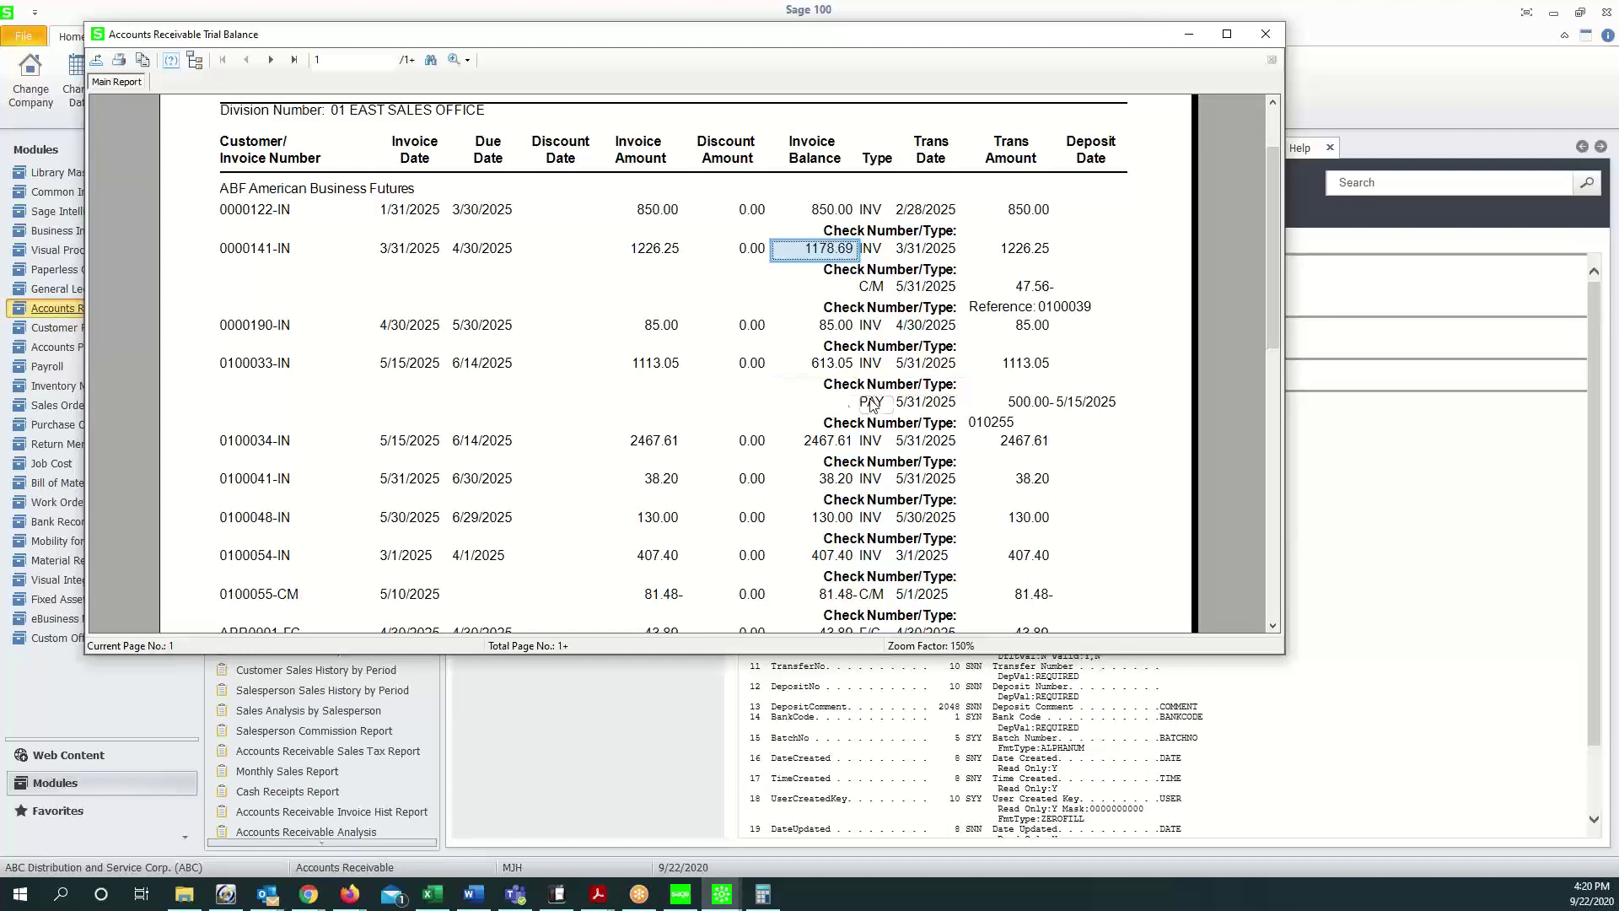
{"action": "left_click", "coordinate": [651, 368]}
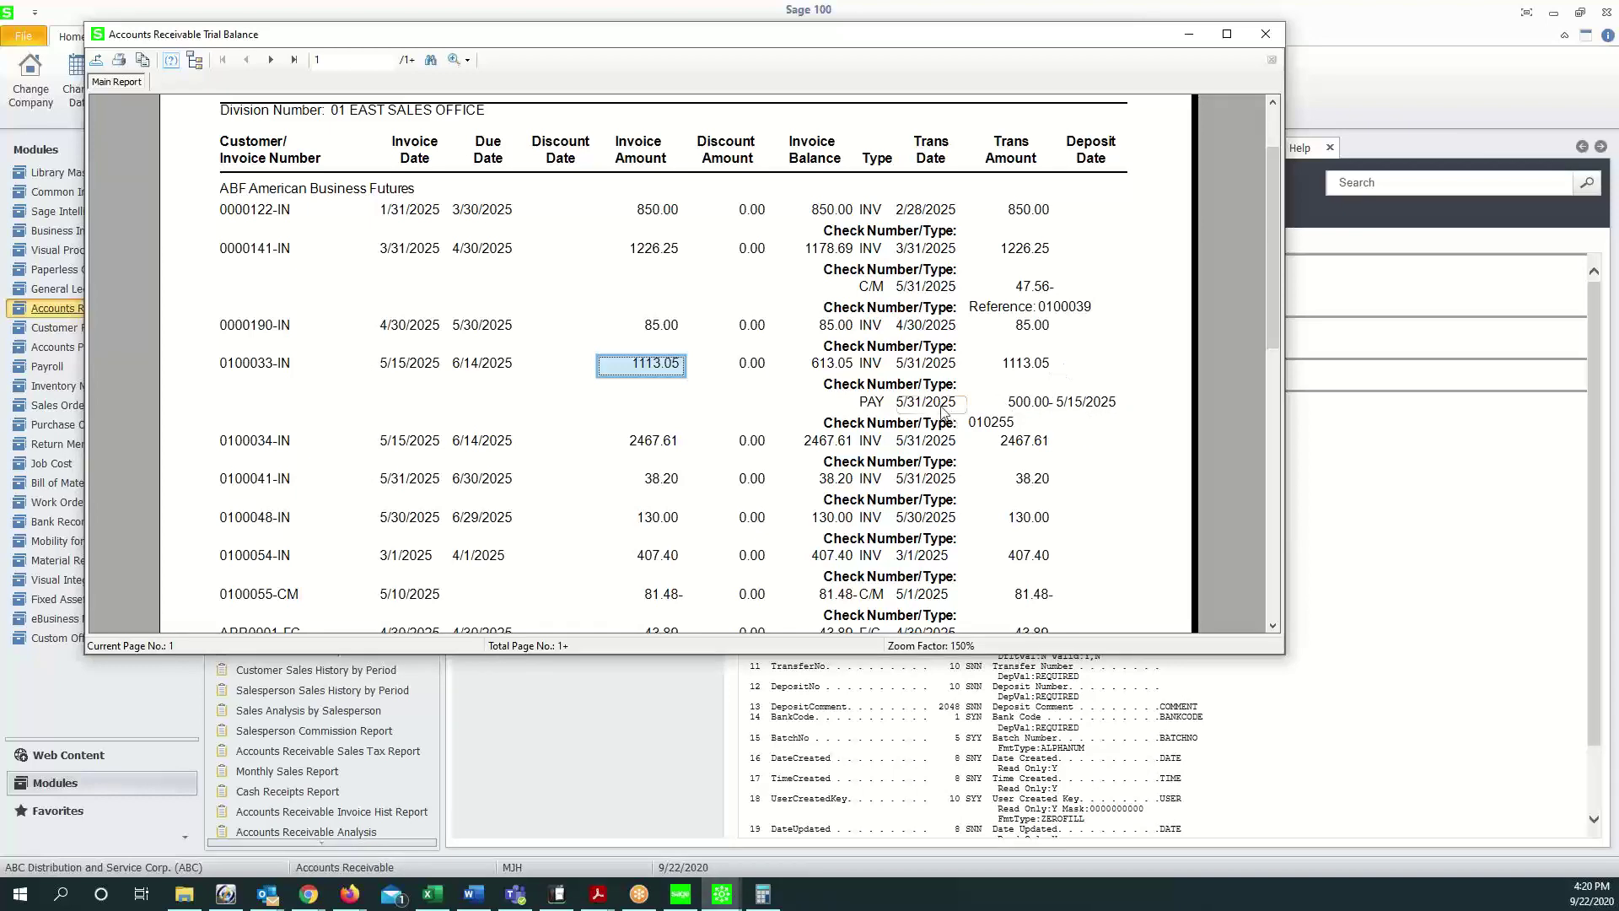
{"action": "scroll", "coordinate": [812, 364], "scroll_direction": "down", "scroll_amount": 3}
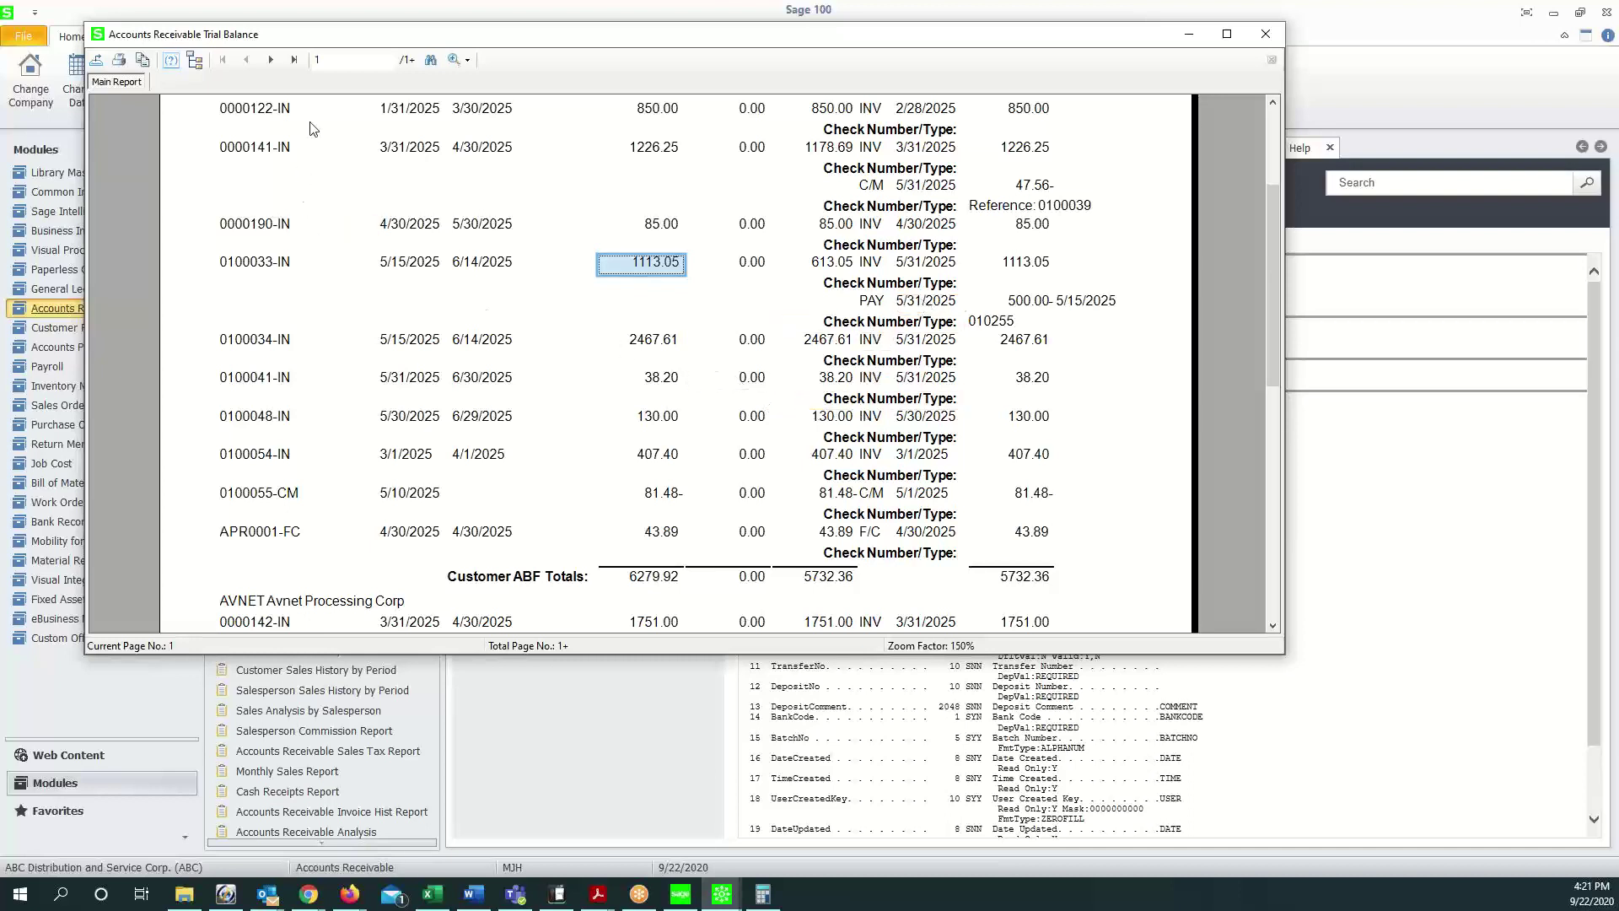
{"action": "scroll", "coordinate": [344, 328], "scroll_direction": "down", "scroll_amount": 2}
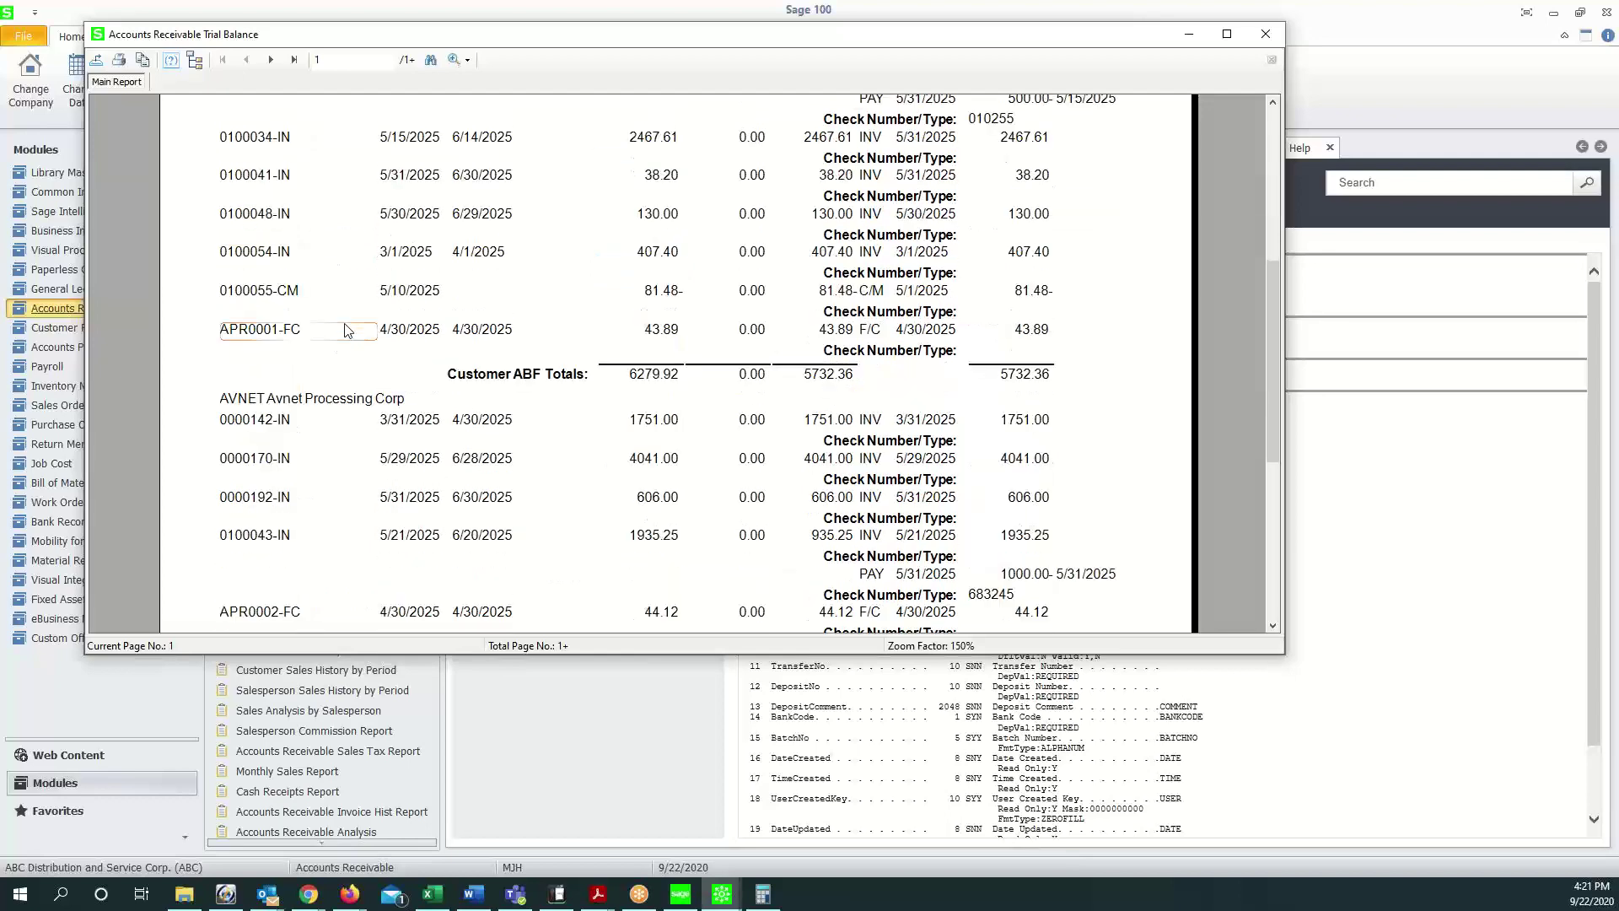
Step: Go to the trial balance's last page and select the Invoice Balance and Trans Amount headings to compare their report totals
{"action": "left_click", "coordinate": [294, 59]}
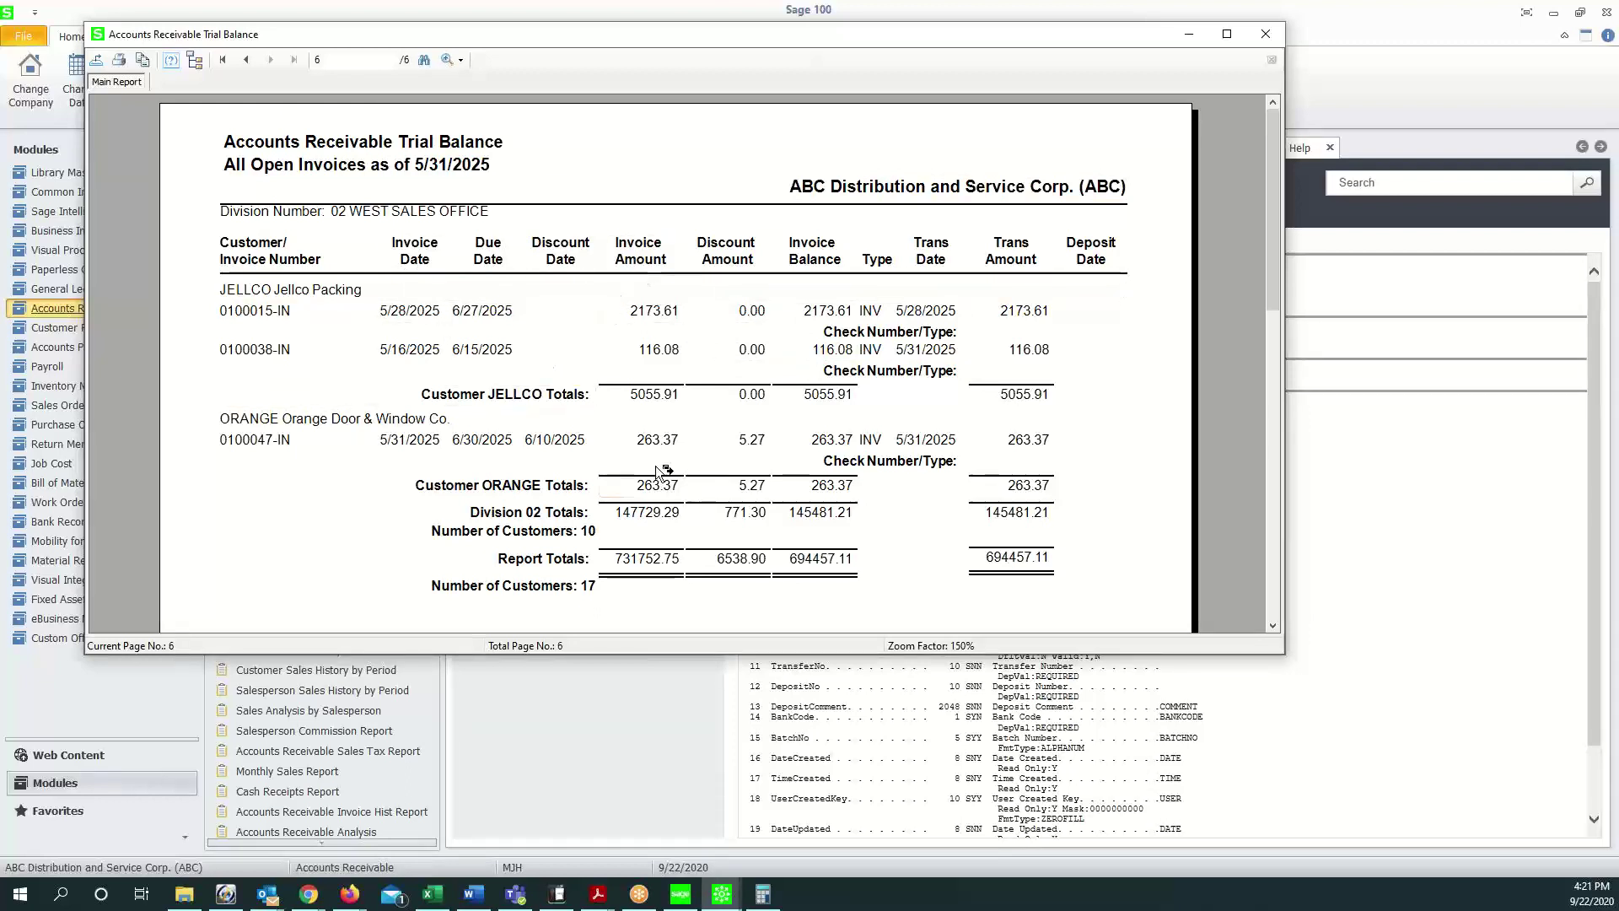
{"action": "left_click", "coordinate": [817, 258]}
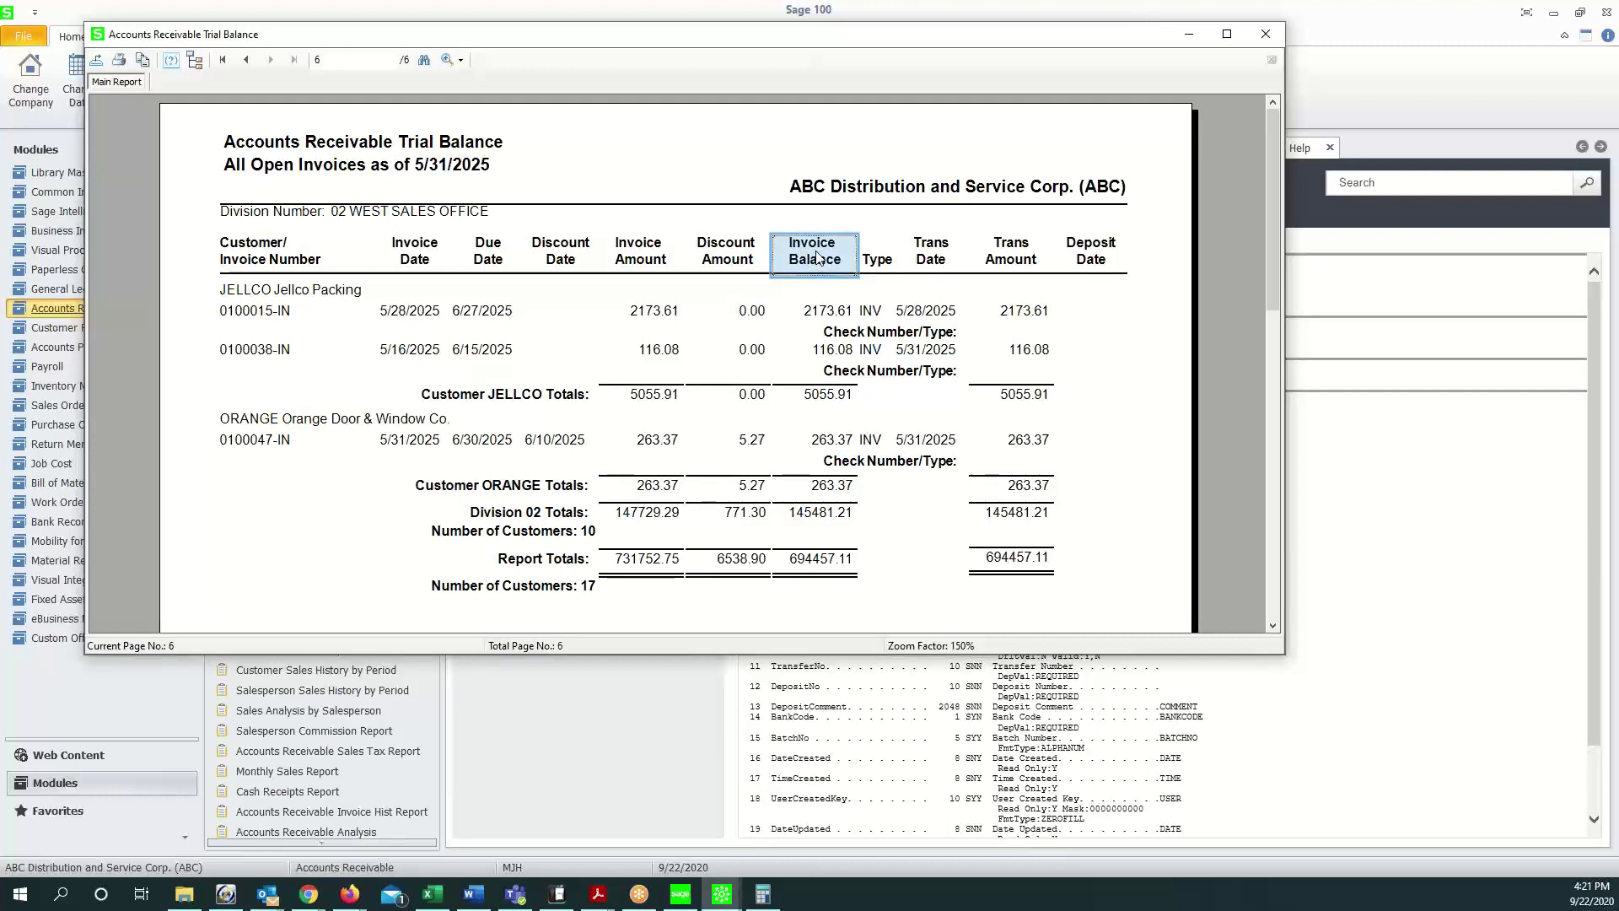
{"action": "left_click", "coordinate": [1013, 266]}
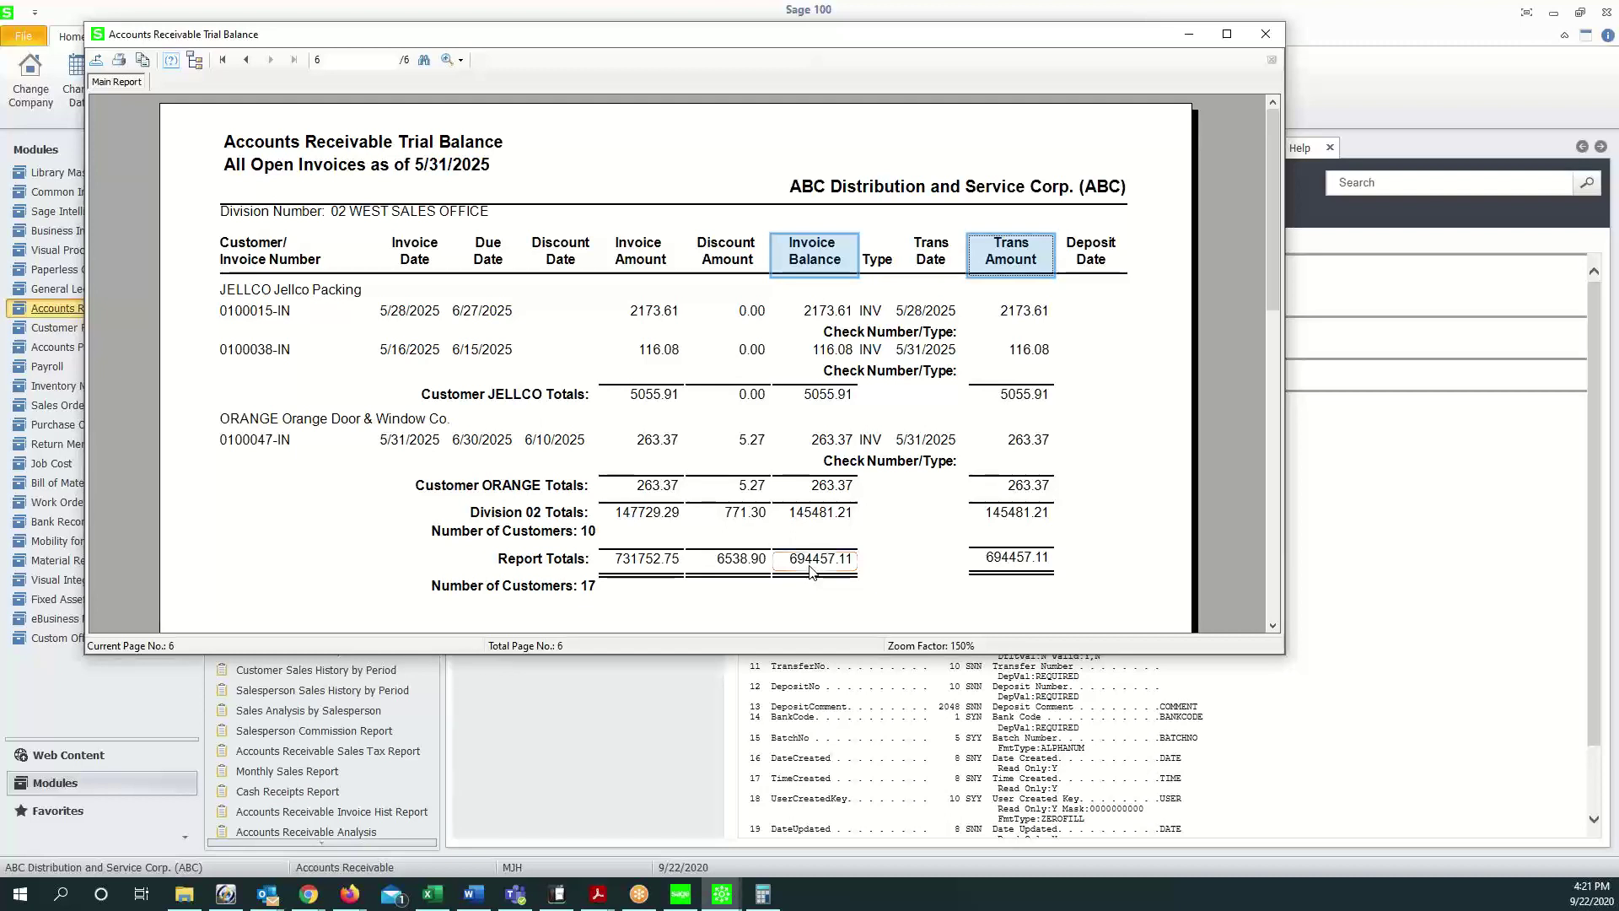
Step: Preview the Accounts Receivable Aged Invoice Report with an aging date of 5/31/2025 and enlarge it to 150%
{"action": "left_click", "coordinate": [683, 899]}
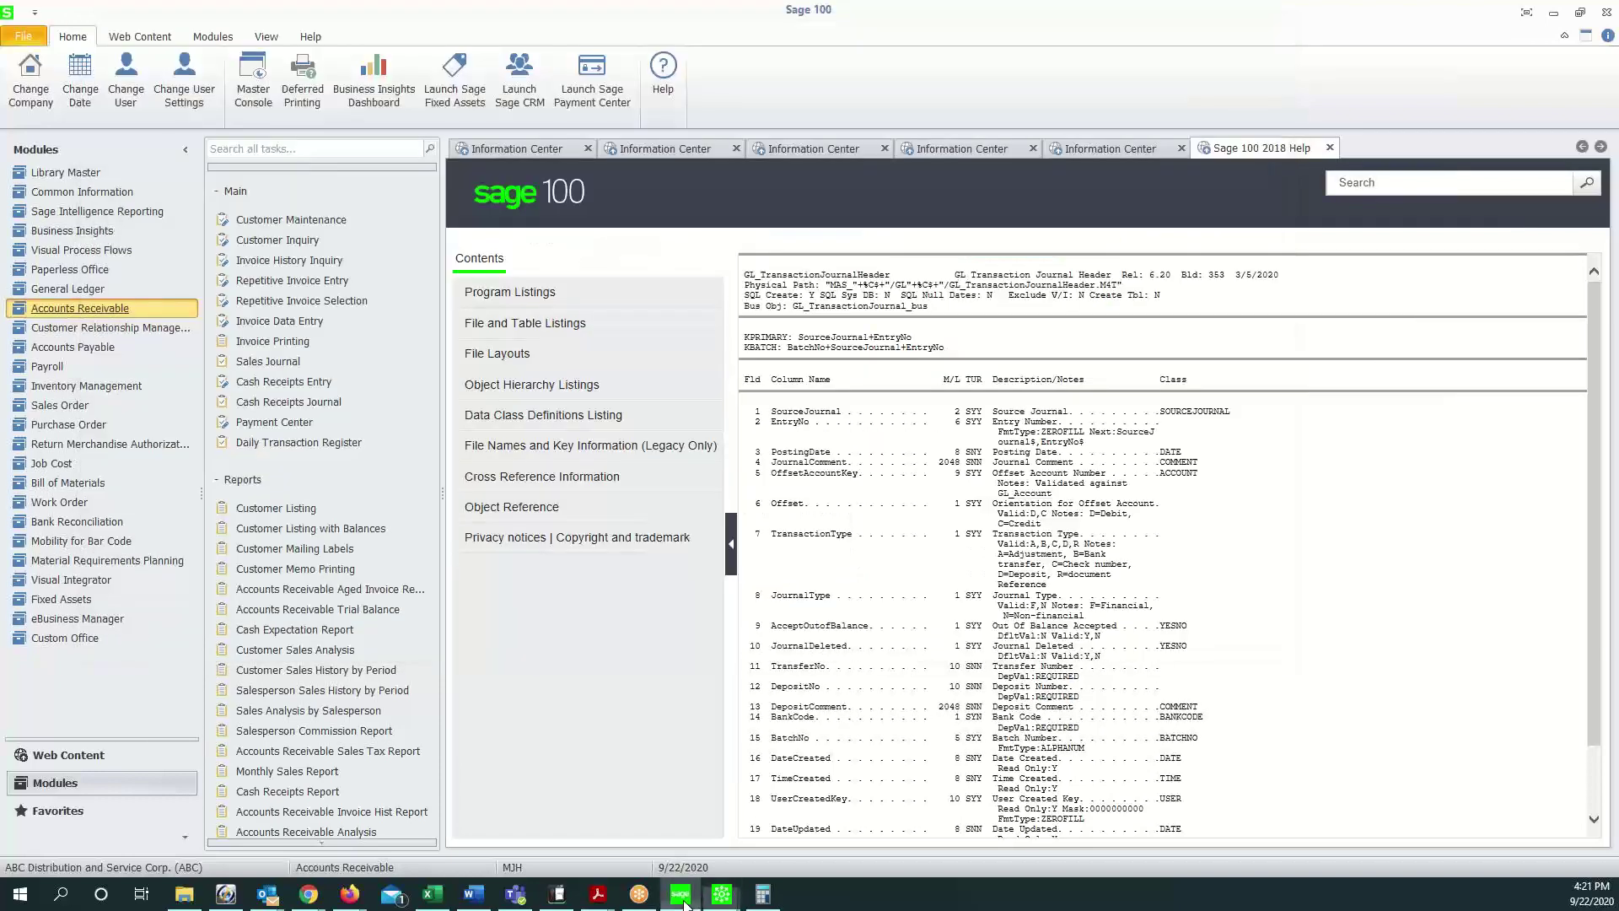
{"action": "mouse_move", "coordinate": [685, 901]}
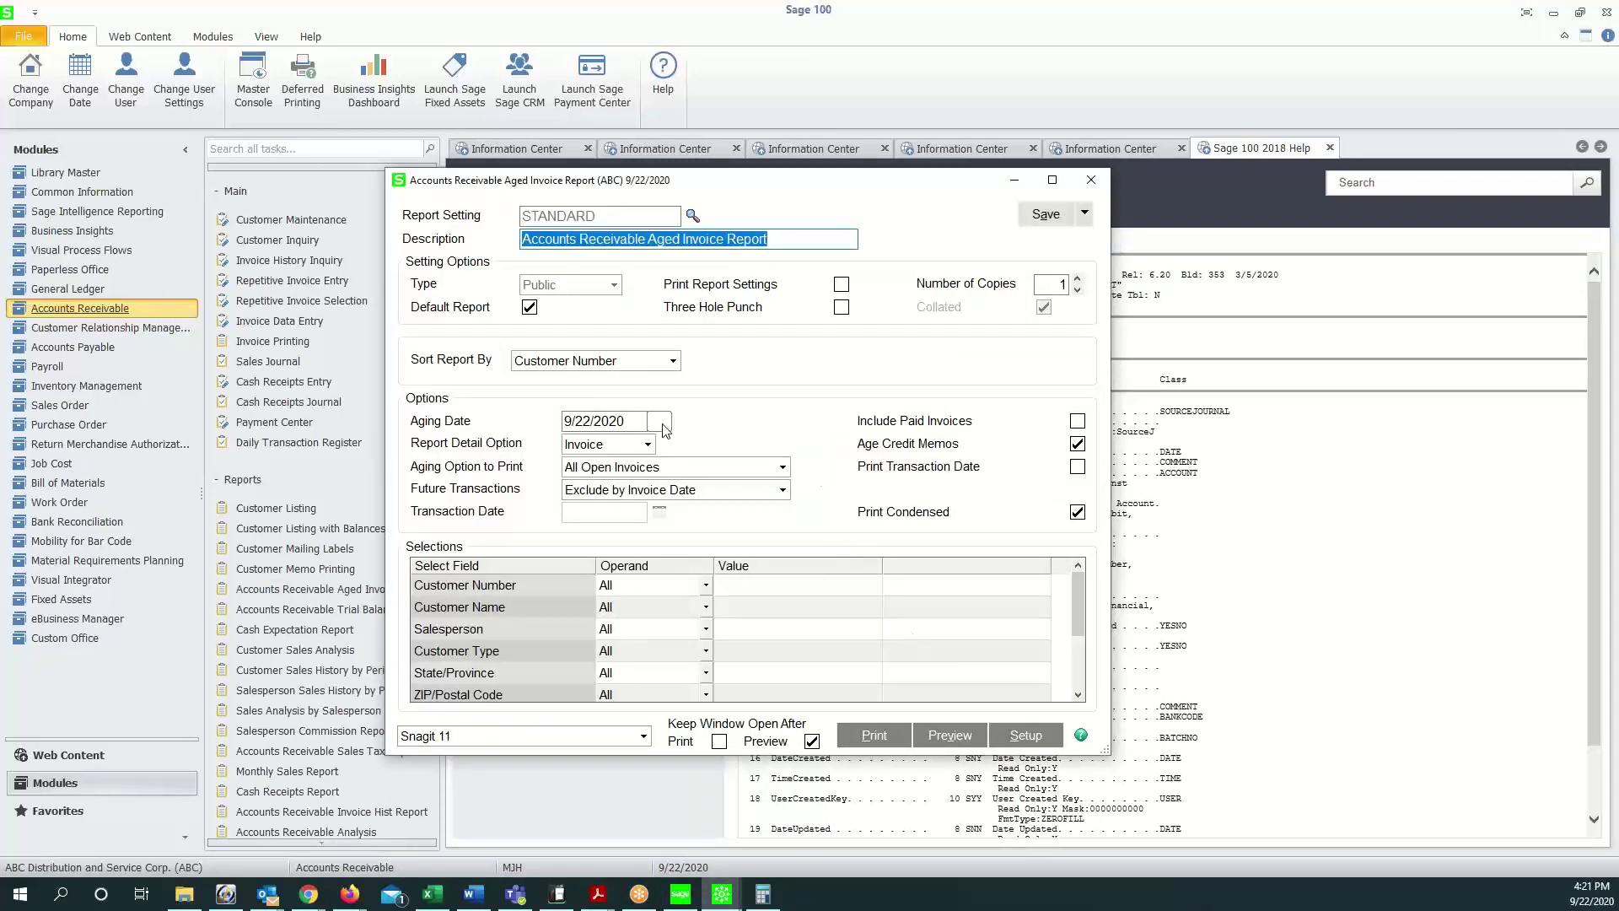
{"action": "left_click", "coordinate": [603, 421]}
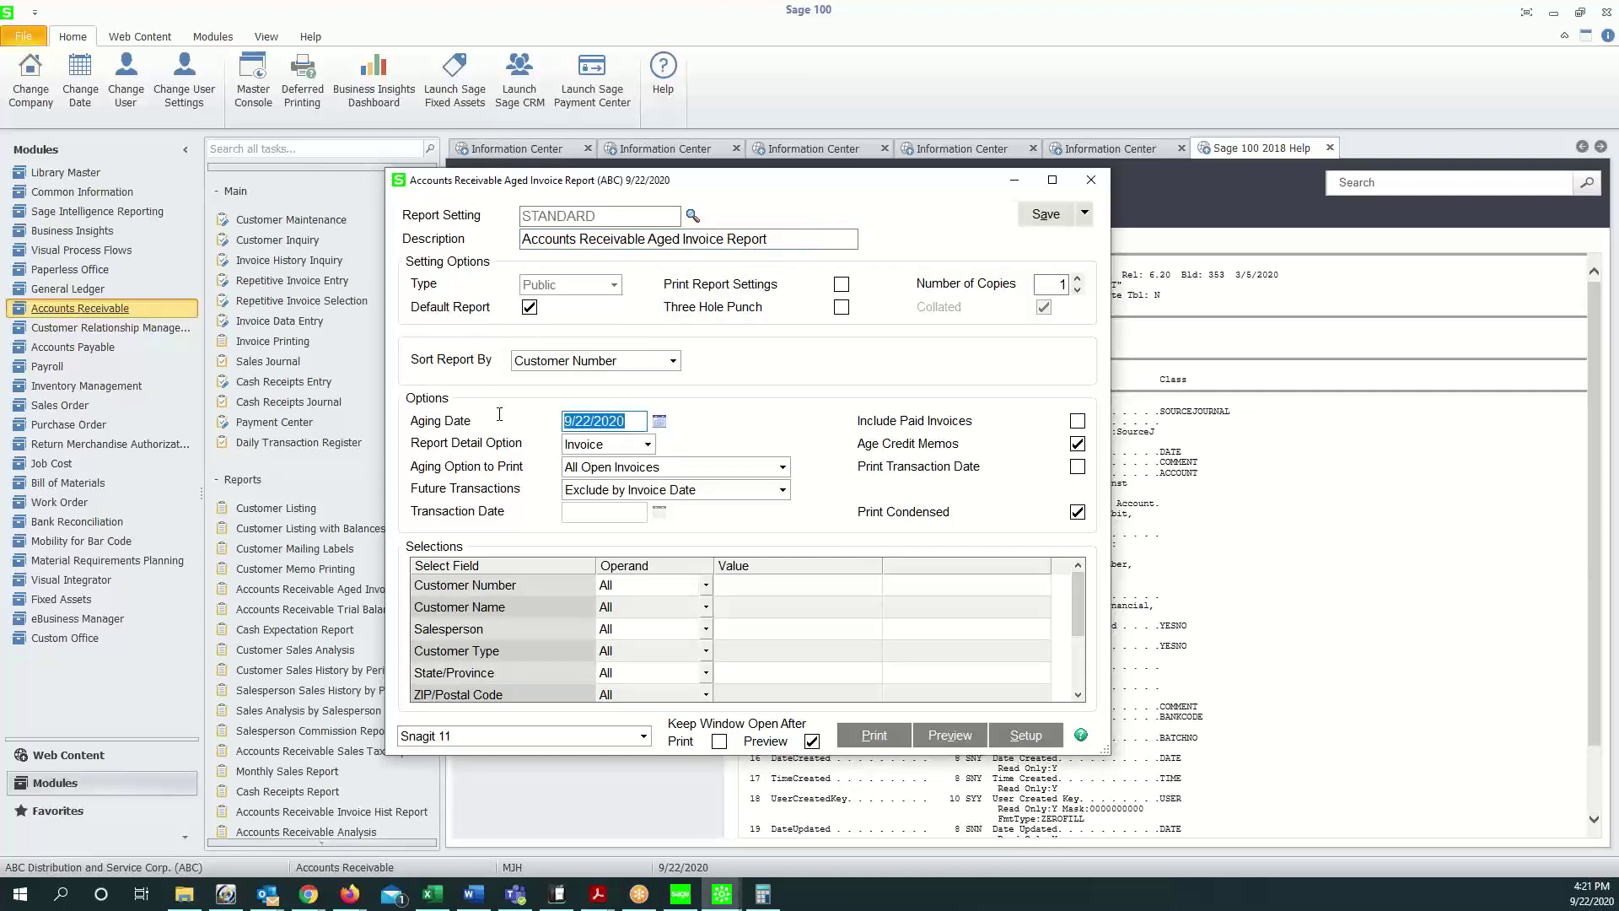
{"action": "type", "text": "053125"}
{"action": "key", "text": "Tab"}
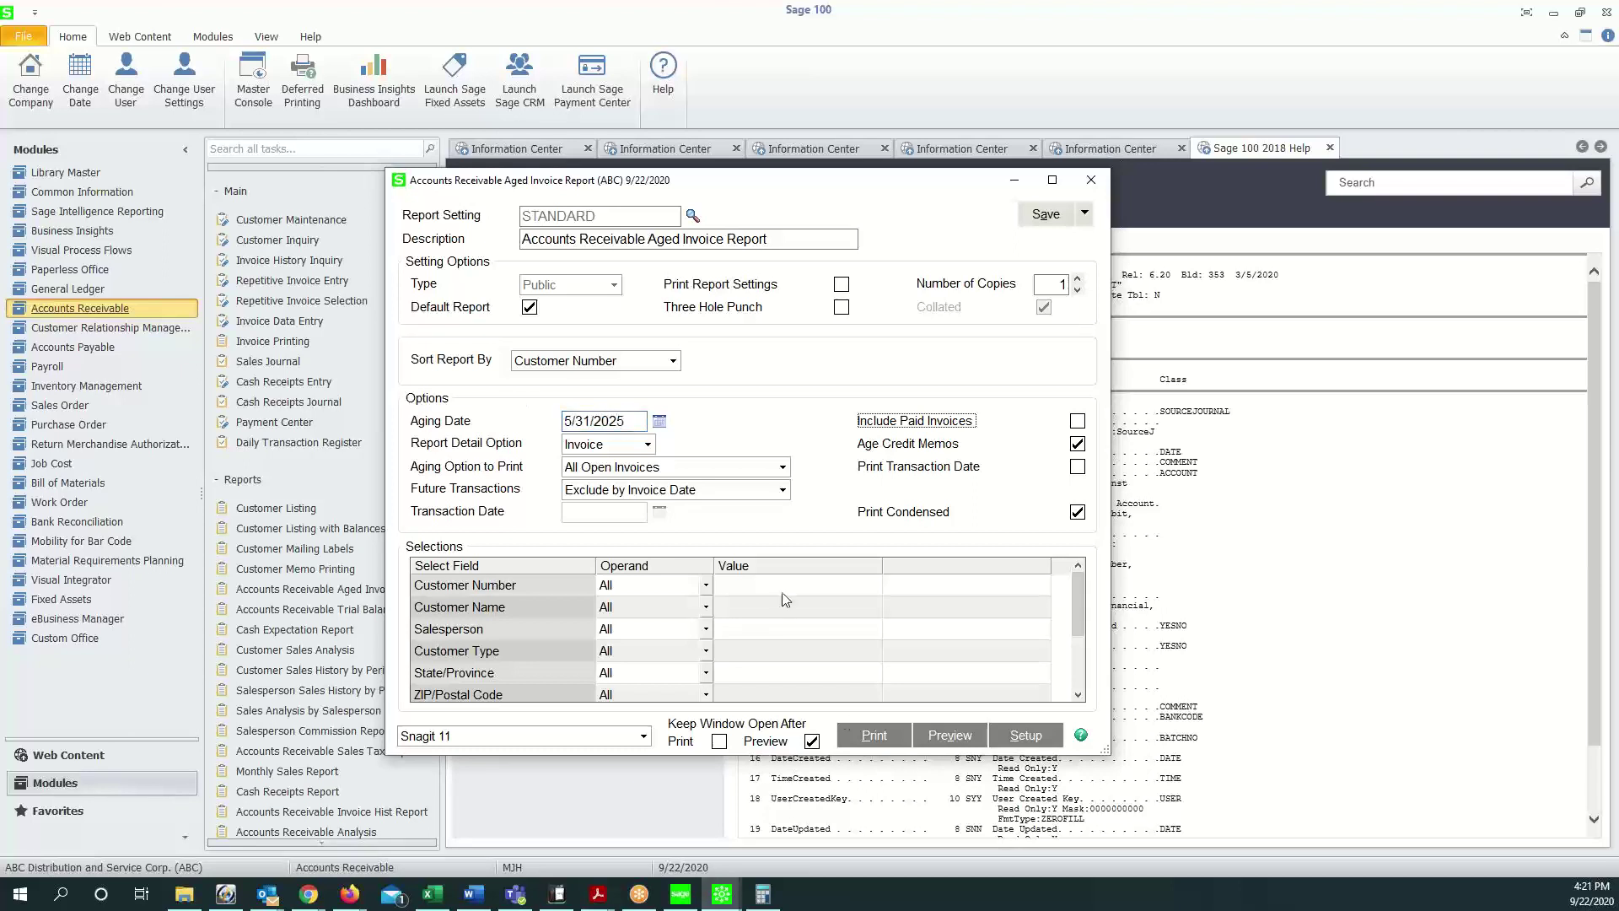
{"action": "left_click", "coordinate": [946, 735]}
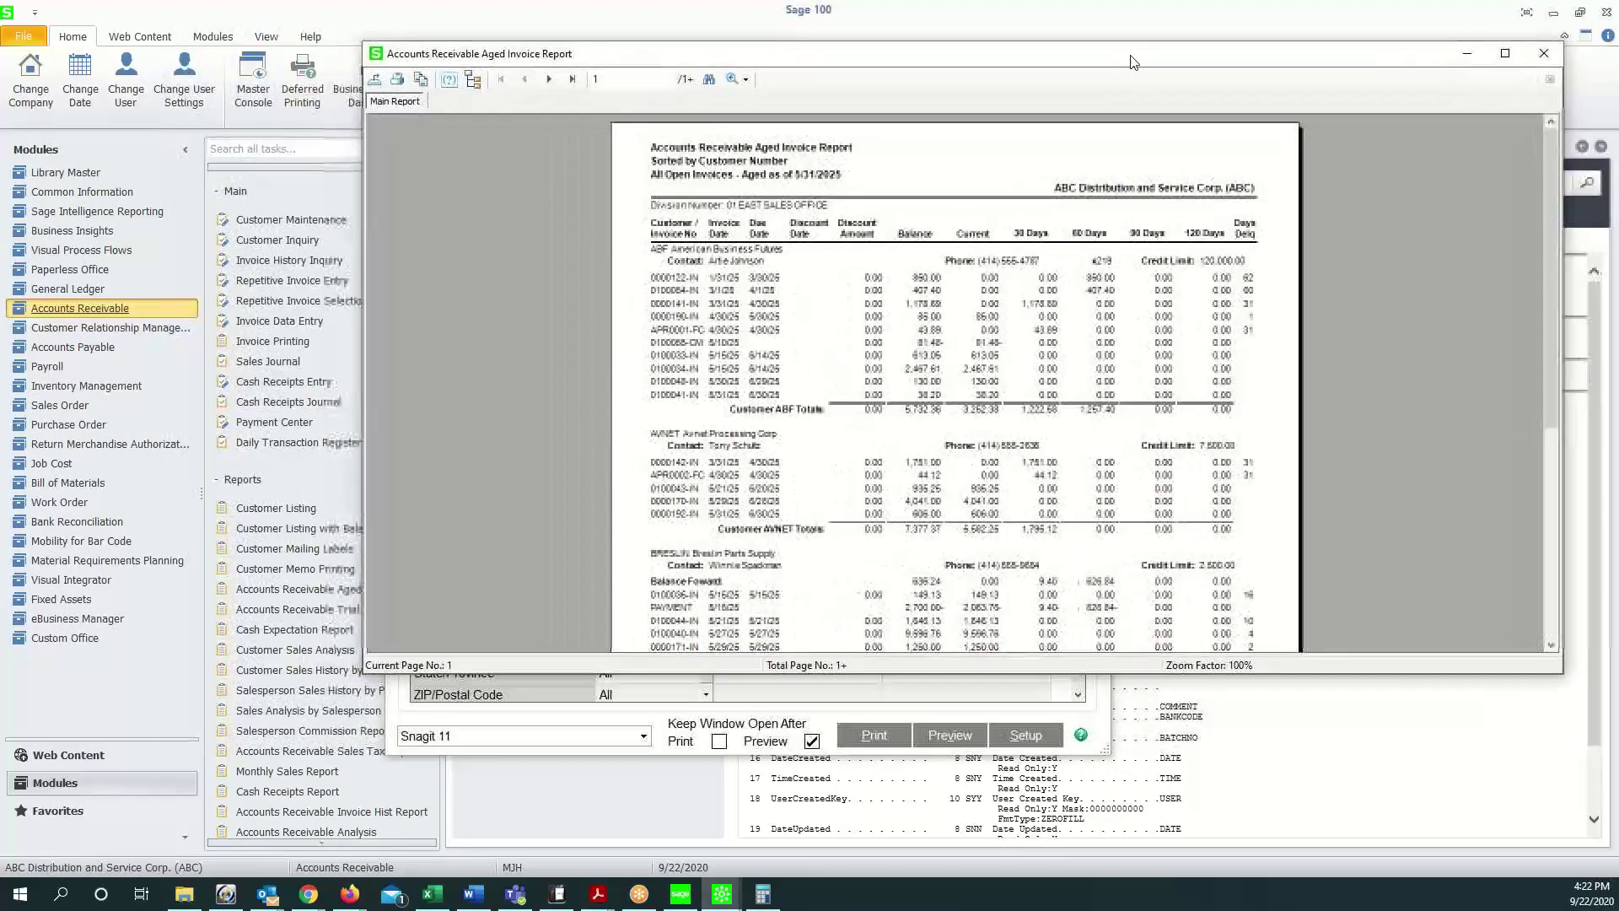
{"action": "left_click", "coordinate": [749, 77]}
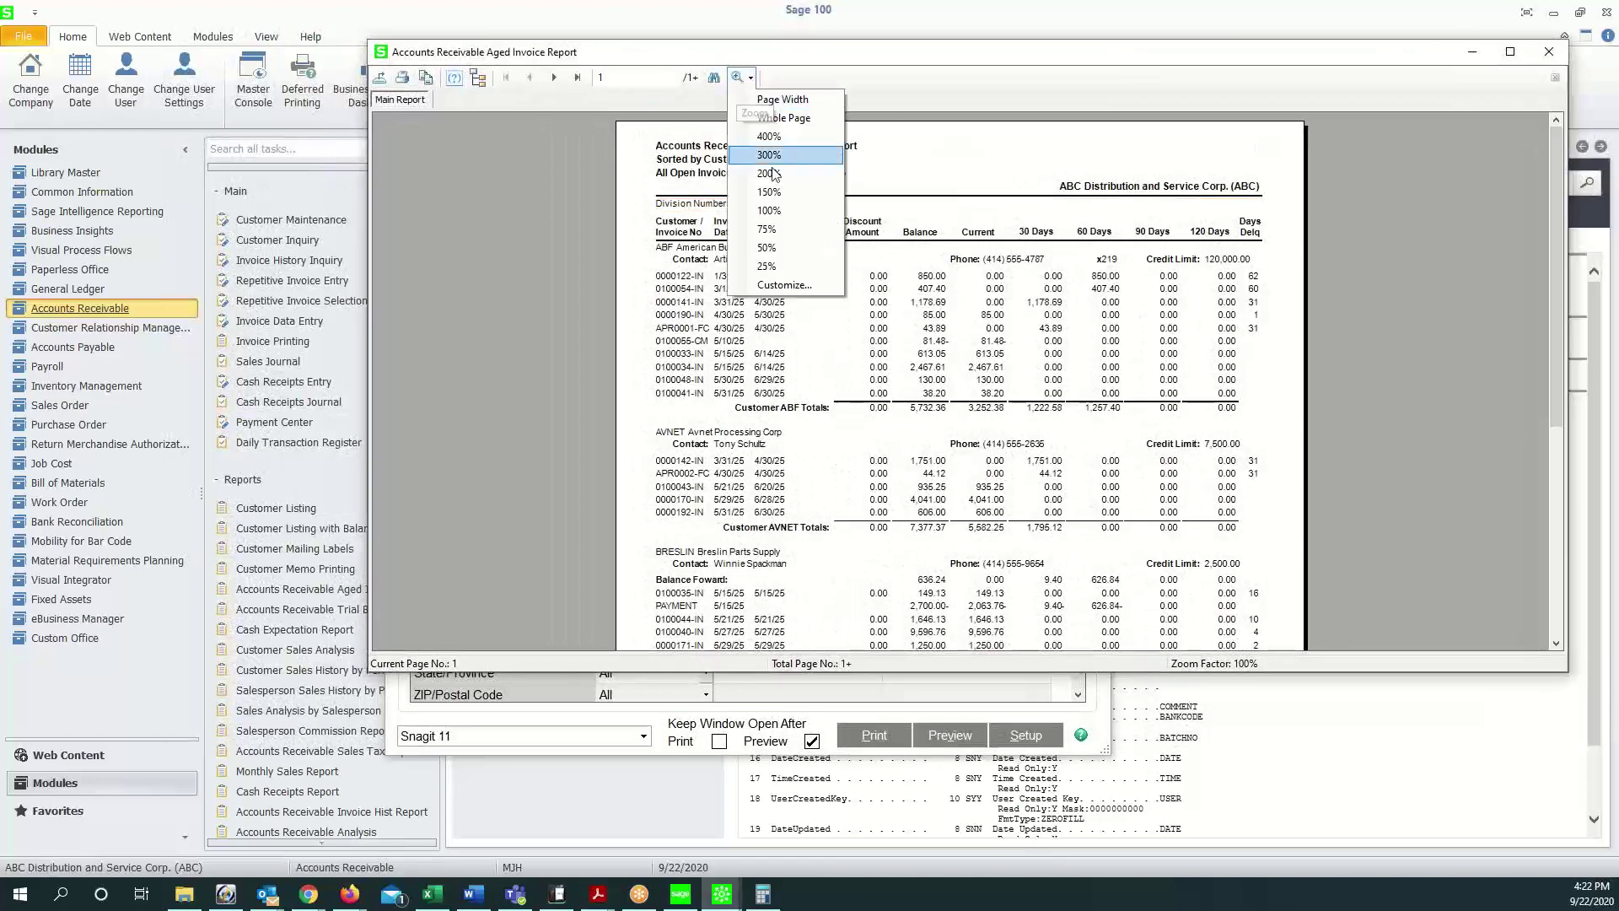
{"action": "left_click", "coordinate": [768, 190]}
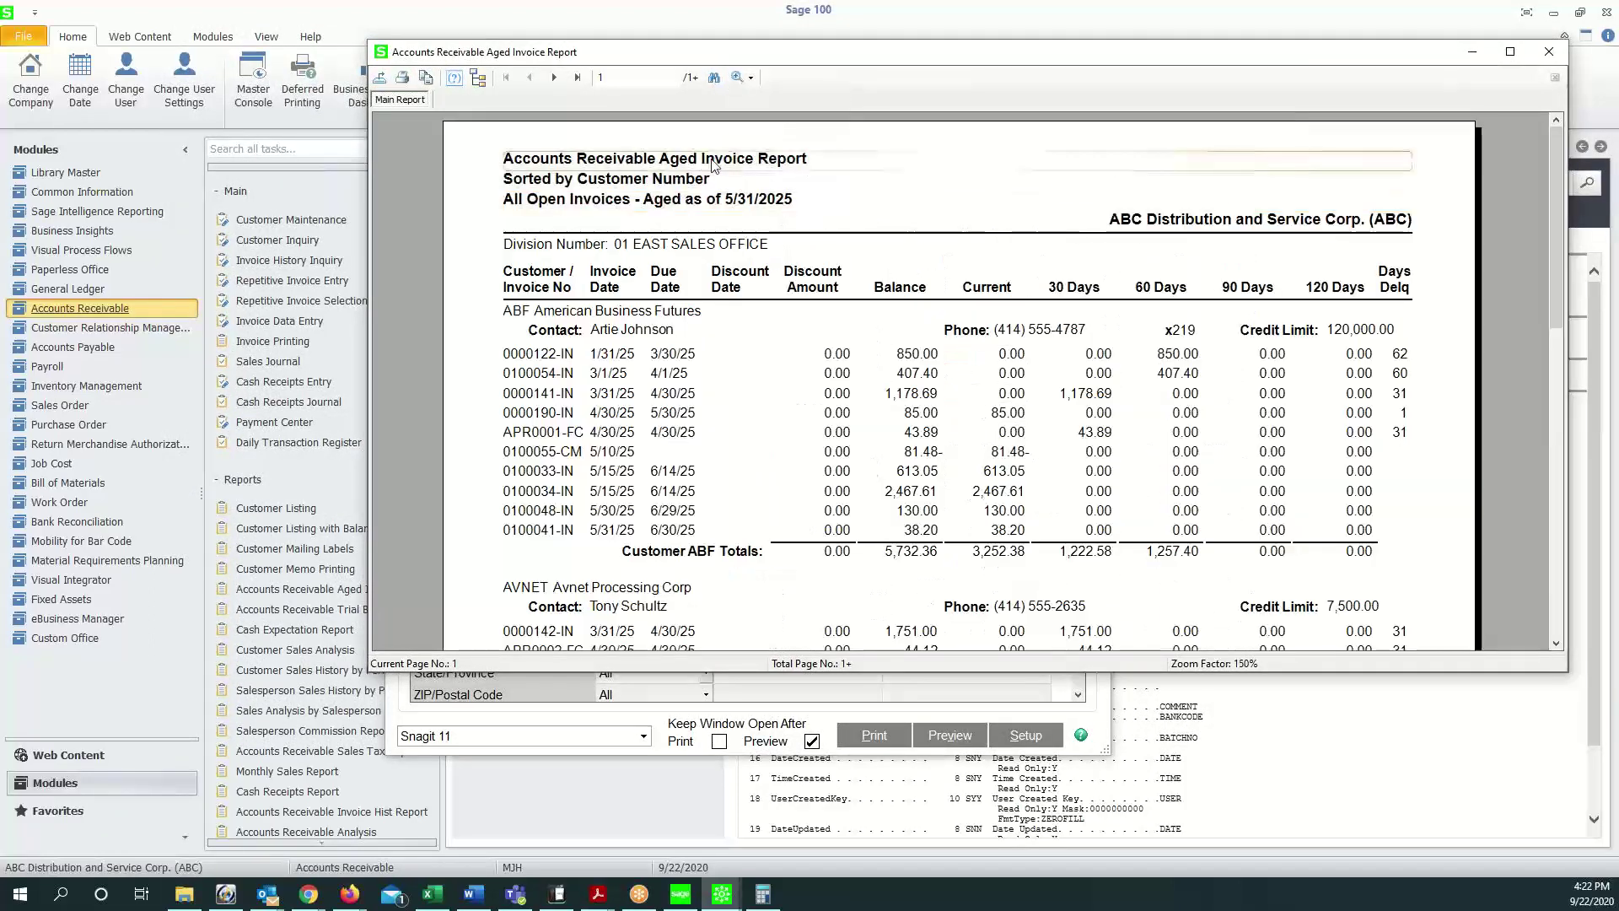
Step: Go to the end of the receivable aged invoice report, select its Balance report total, and compare it with the trial balance totals
{"action": "scroll", "coordinate": [928, 477], "scroll_direction": "down", "scroll_amount": 20}
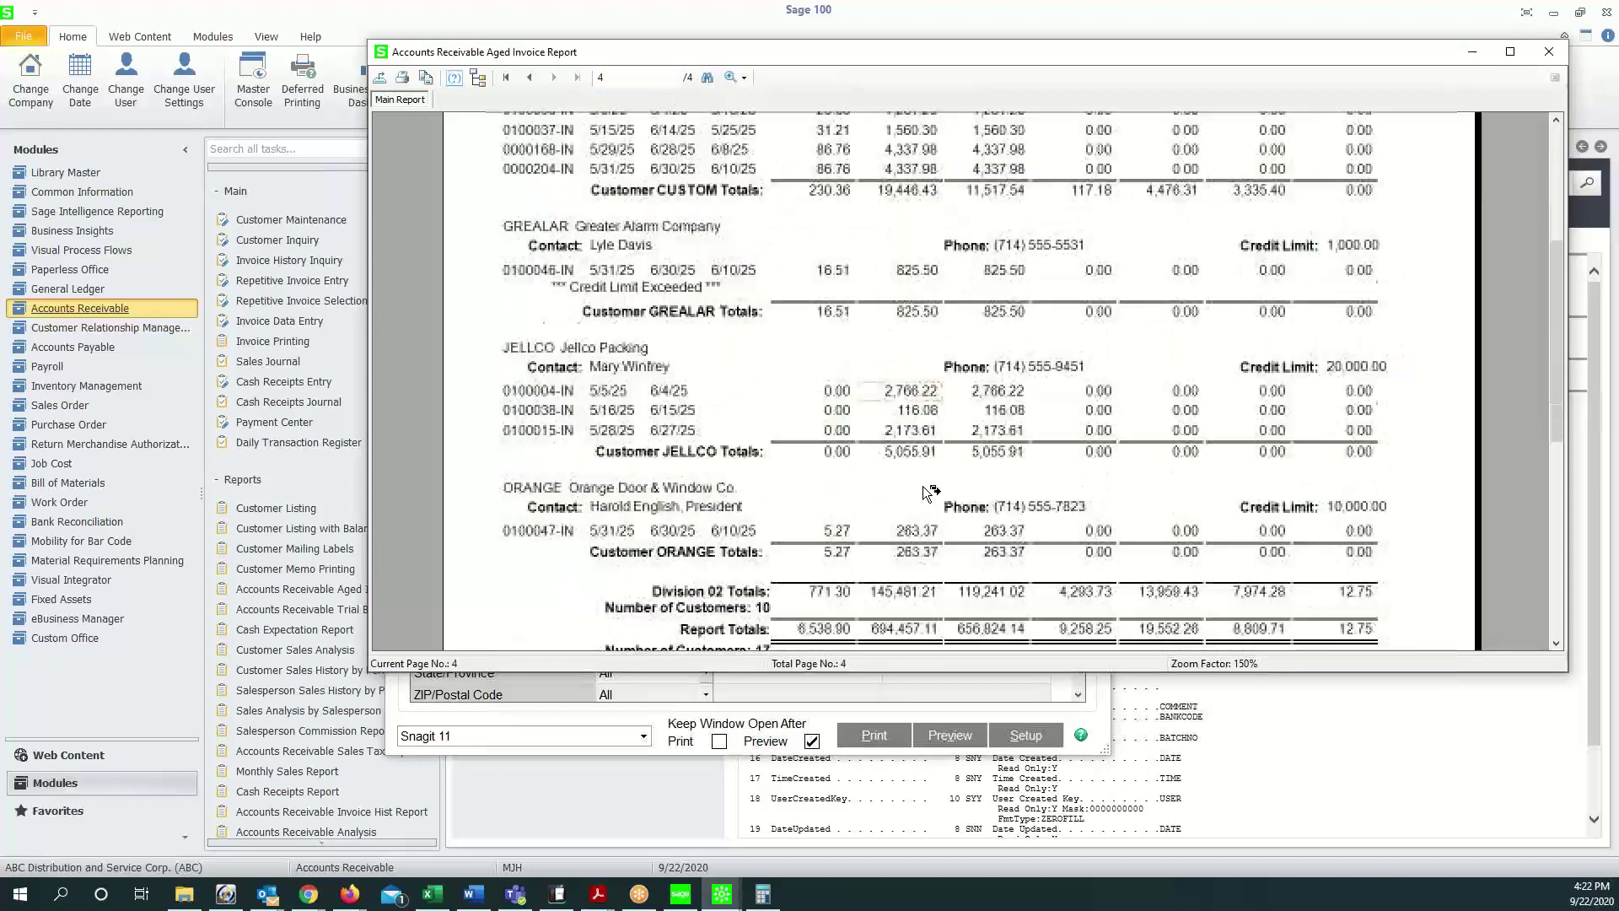
{"action": "scroll", "coordinate": [928, 476], "scroll_direction": "up", "scroll_amount": 3}
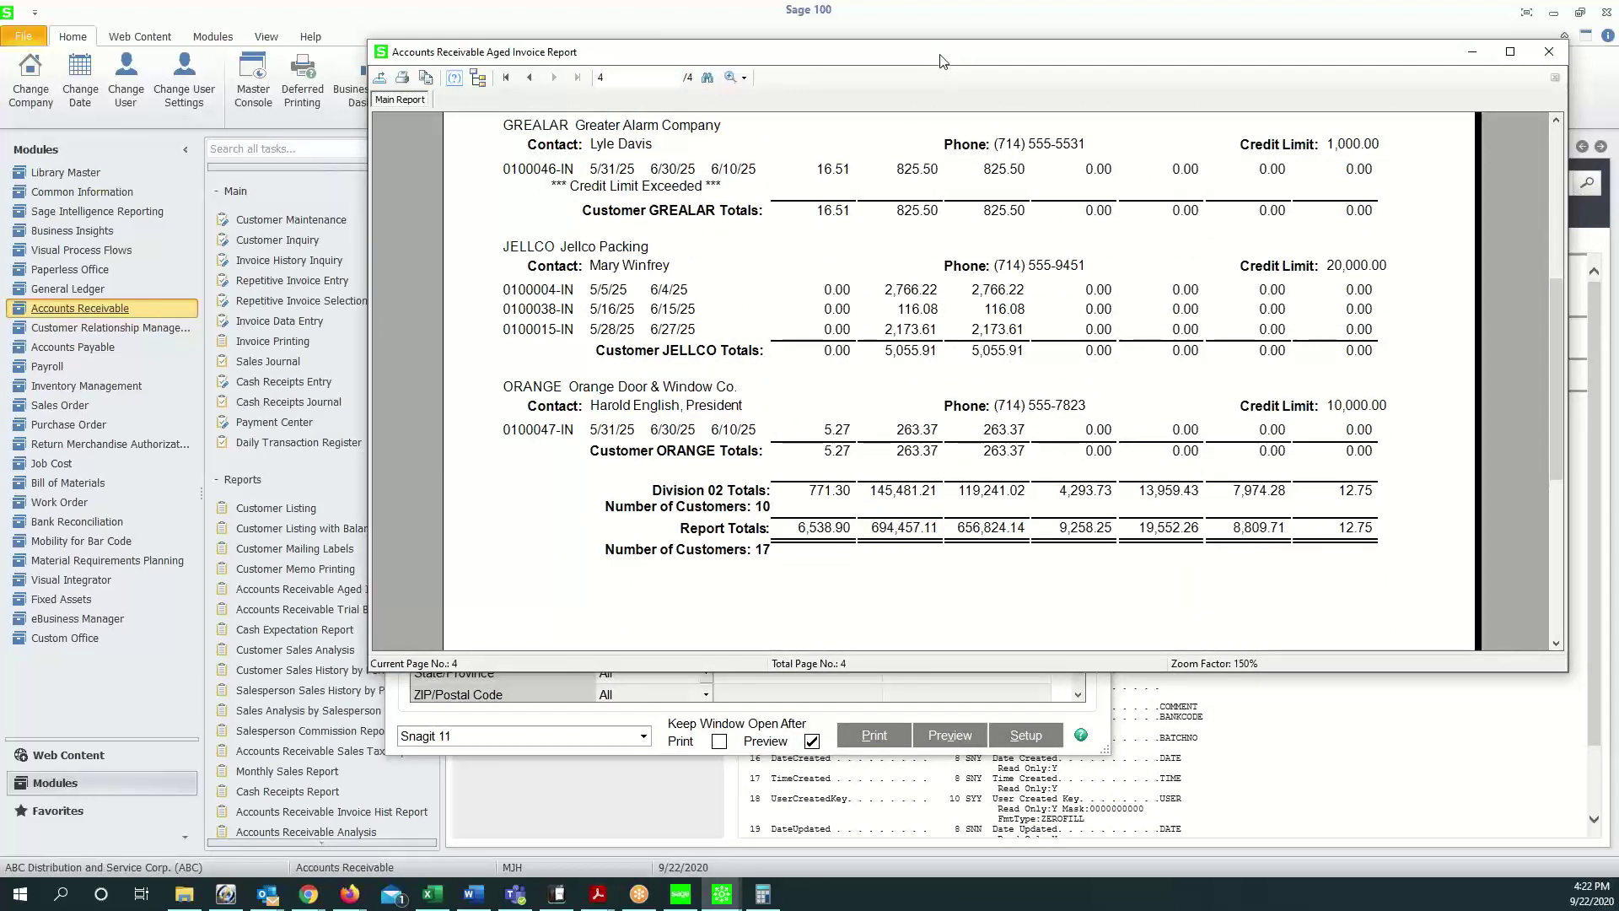
{"action": "left_click_drag", "start_coordinate": [939, 52], "coordinate": [876, 222]}
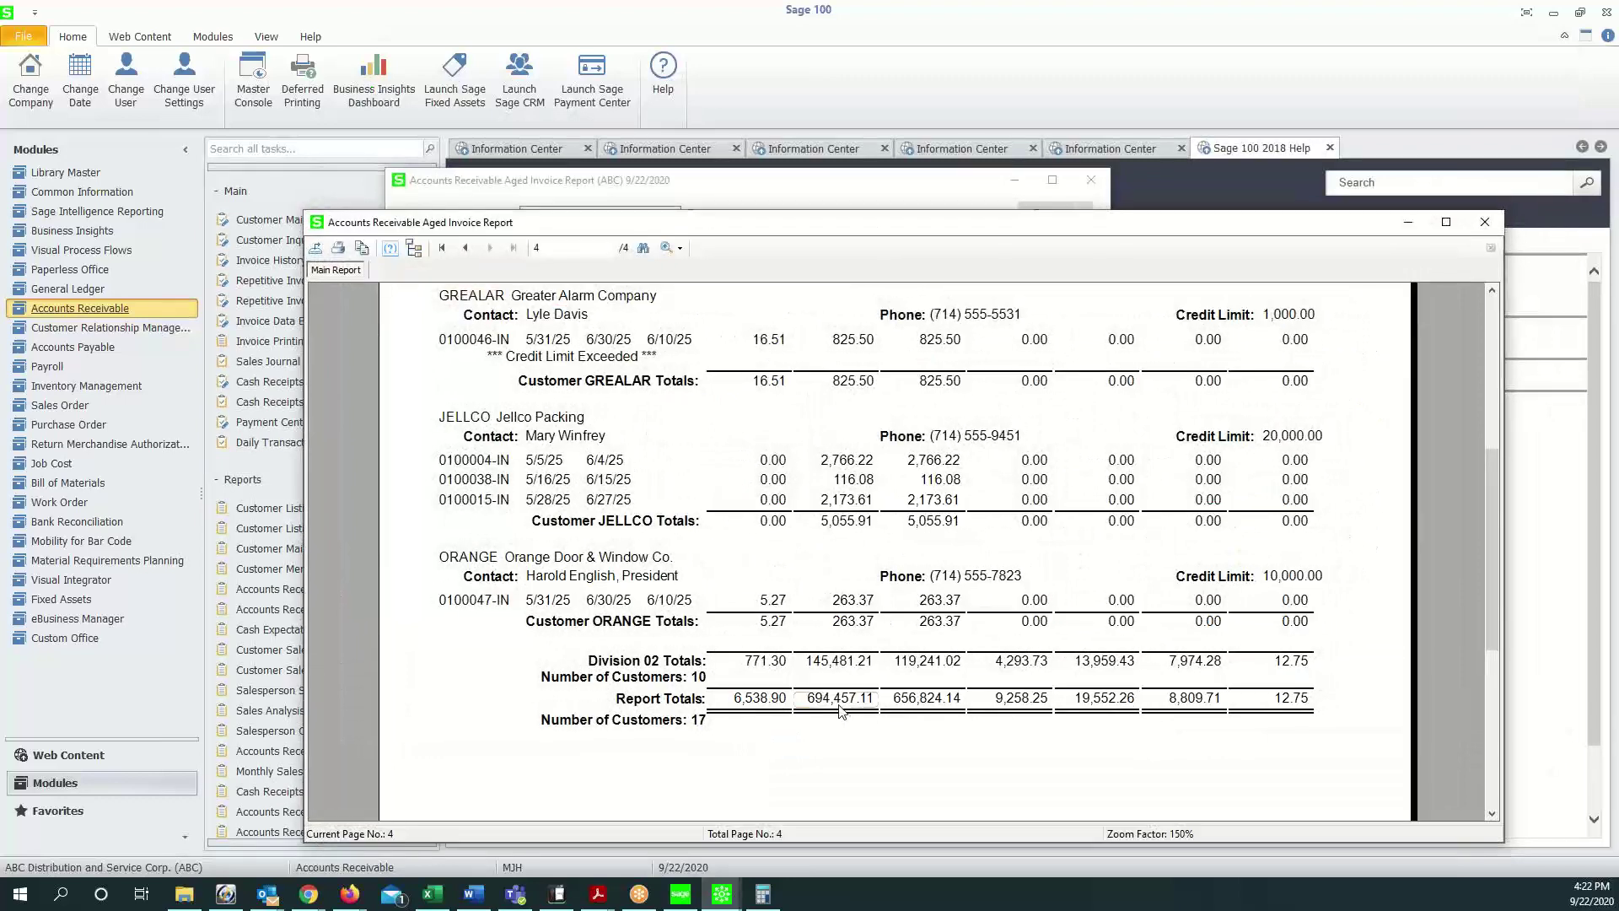
{"action": "left_click", "coordinate": [839, 700]}
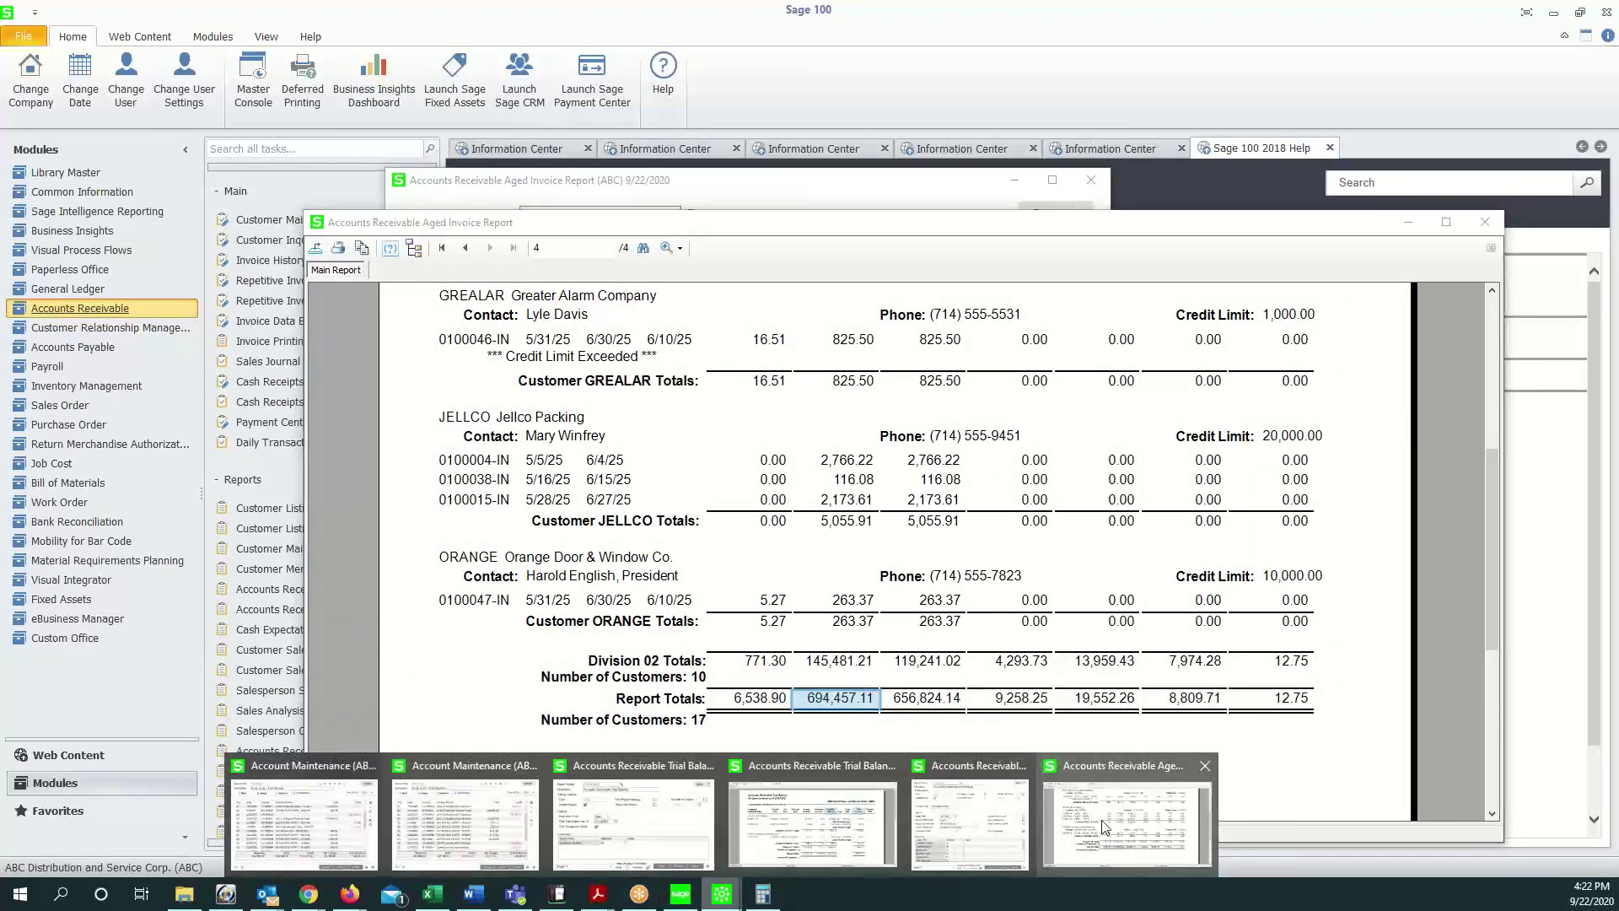
{"action": "mouse_move", "coordinate": [1101, 820]}
{"action": "left_click", "coordinate": [806, 814]}
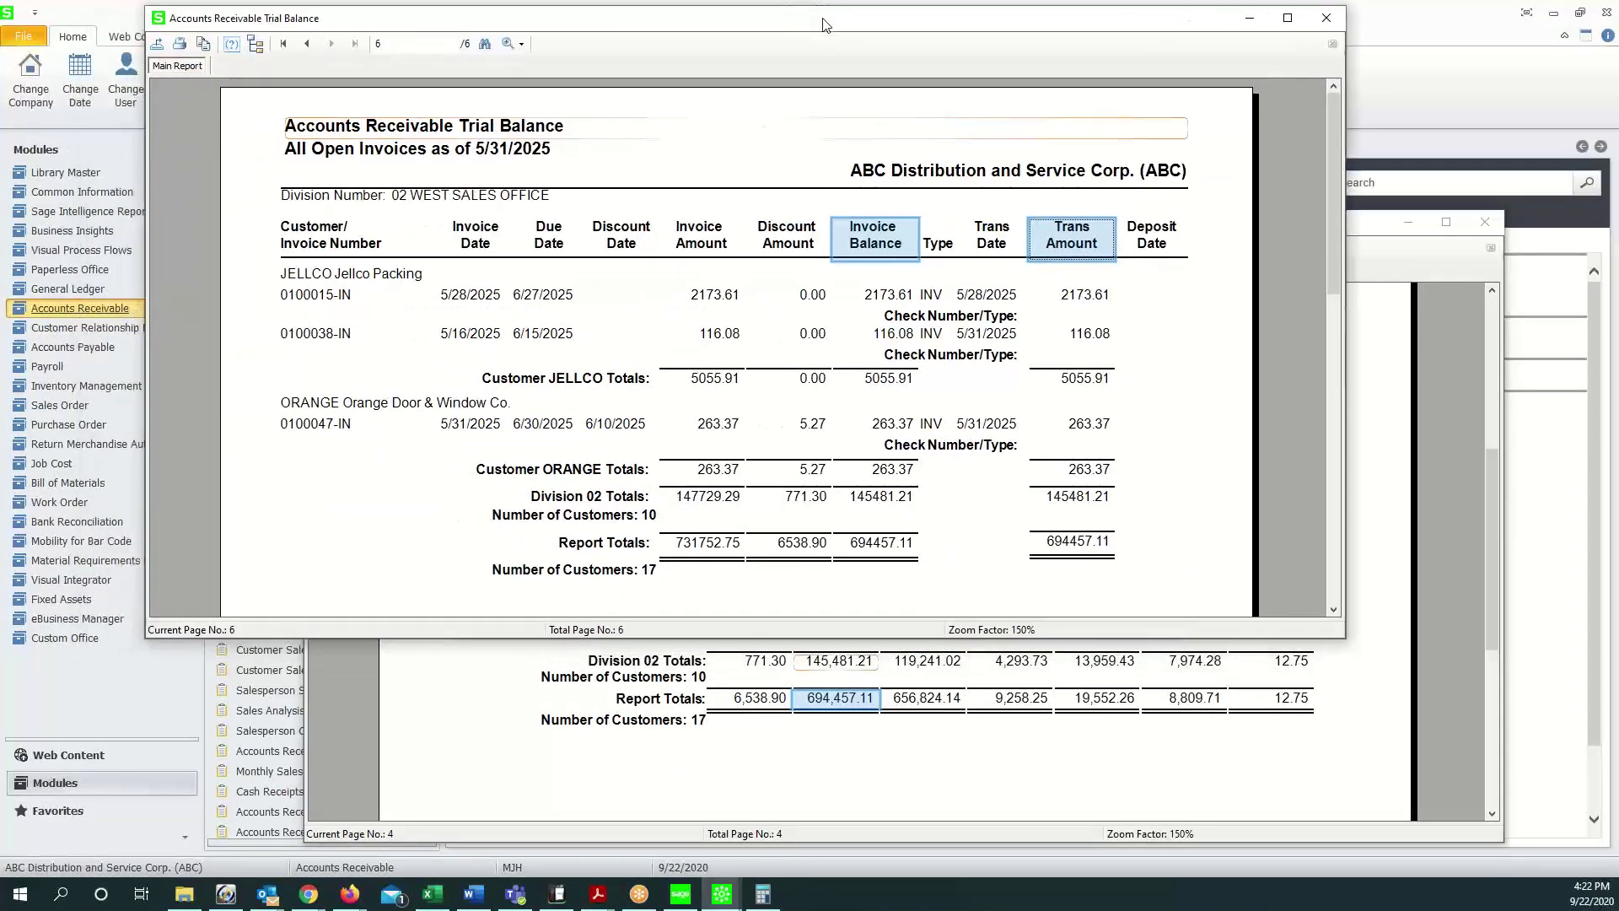
{"action": "left_click_drag", "start_coordinate": [763, 40], "coordinate": [777, 19]}
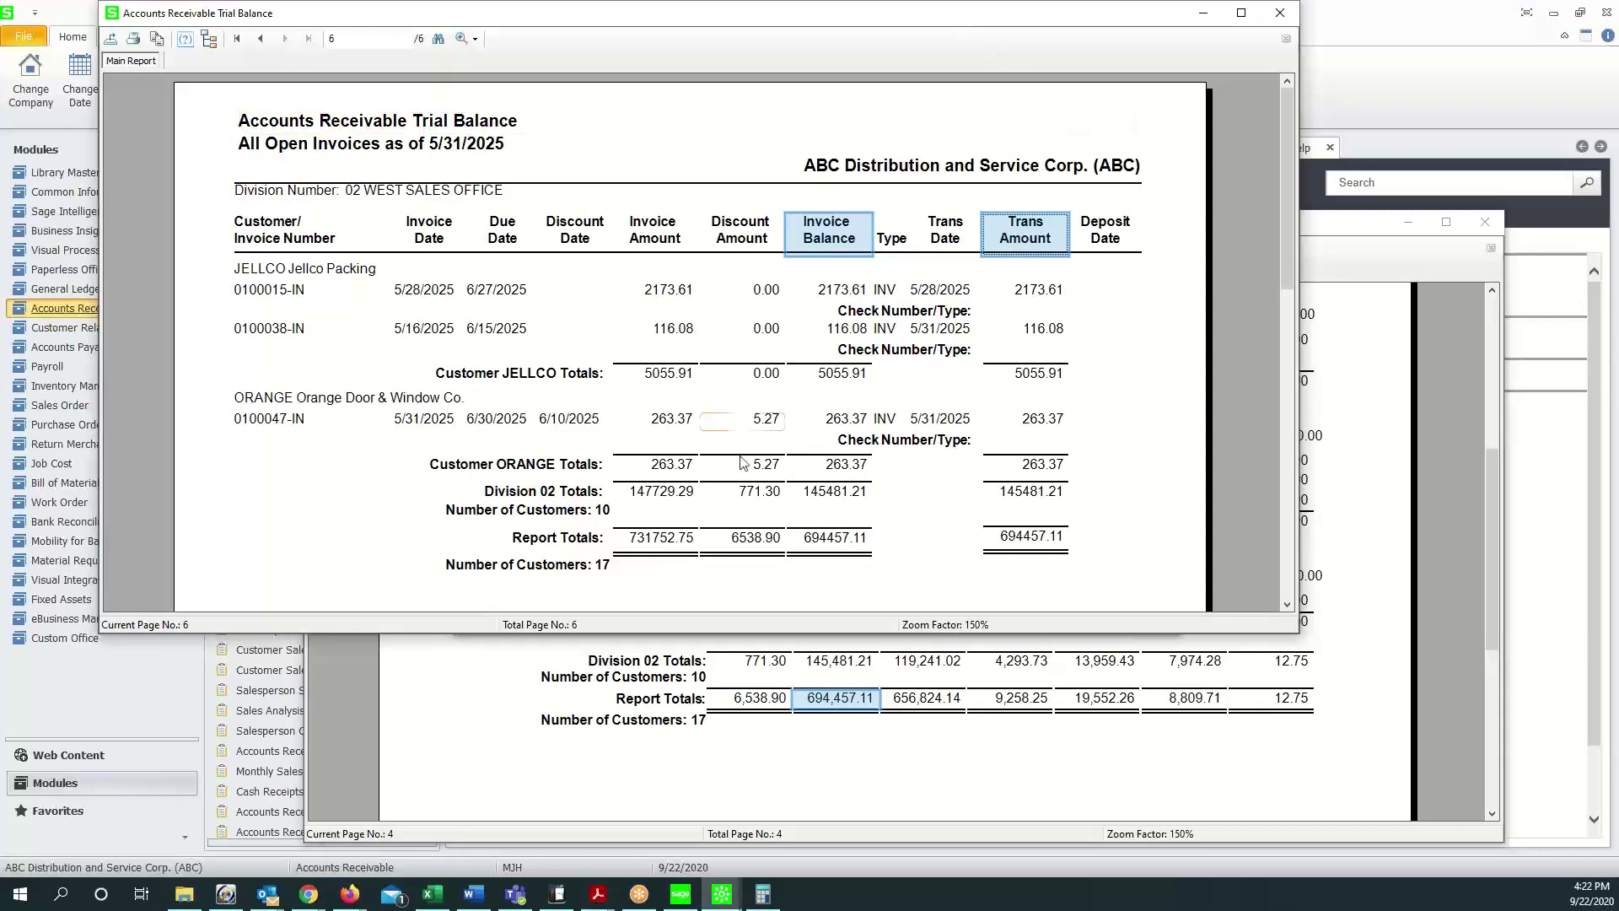
Step: Compare the trial balance's report total with the general ledger sum in the Calculator and close the Calculator
{"action": "left_click", "coordinate": [722, 894]}
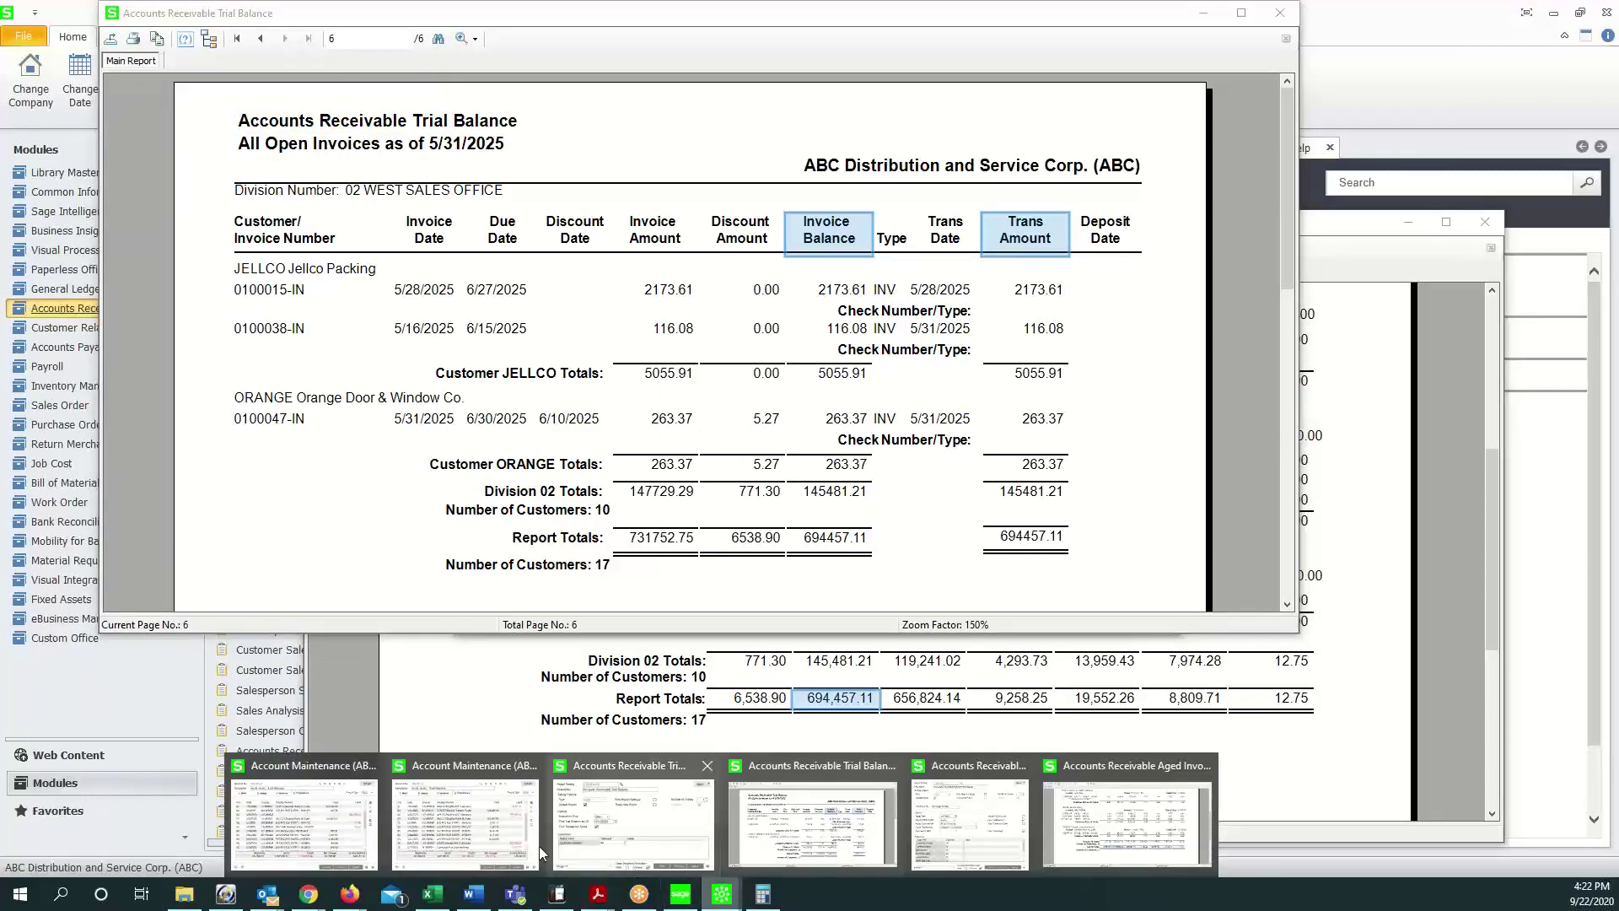
{"action": "left_click", "coordinate": [762, 894]}
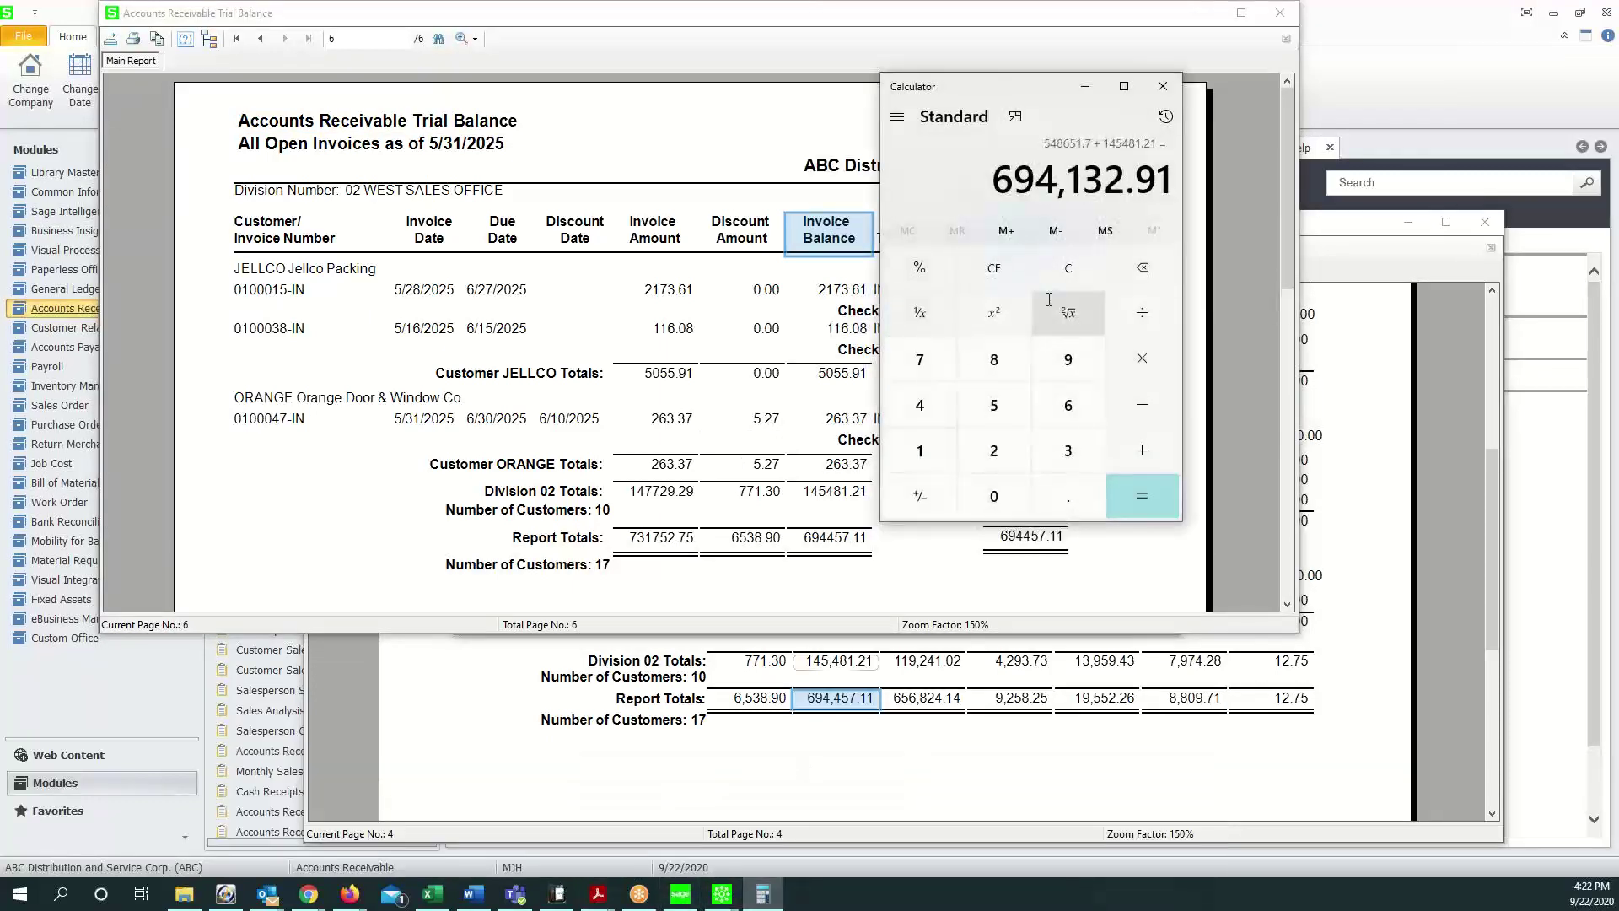
{"action": "left_click_drag", "start_coordinate": [996, 91], "coordinate": [1254, 46]}
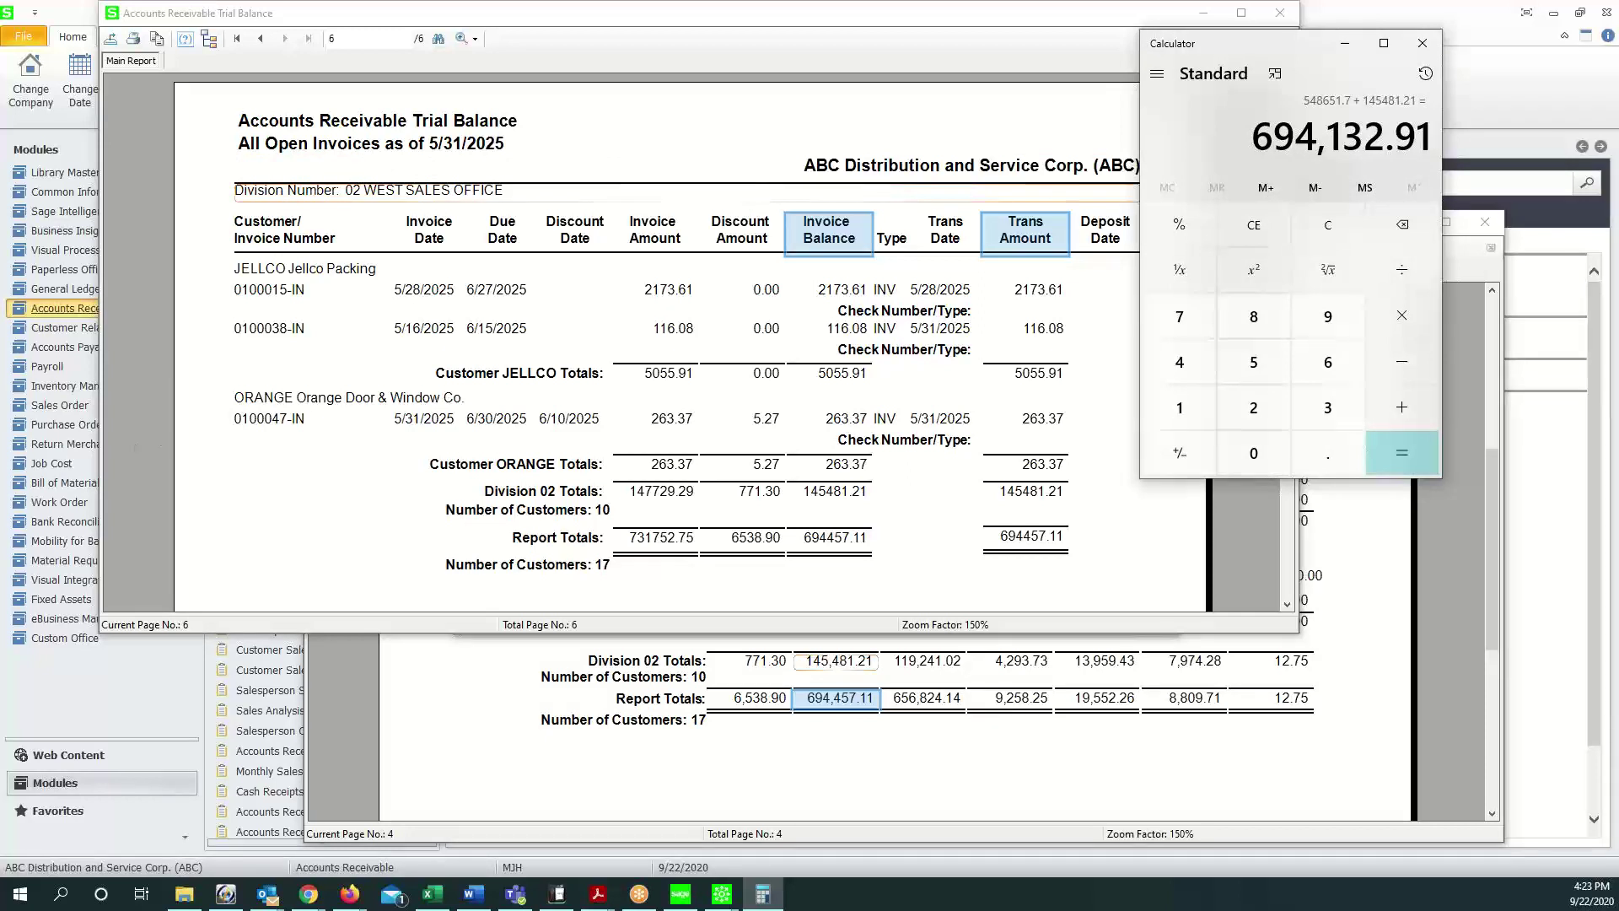
{"action": "left_click", "coordinate": [1420, 44]}
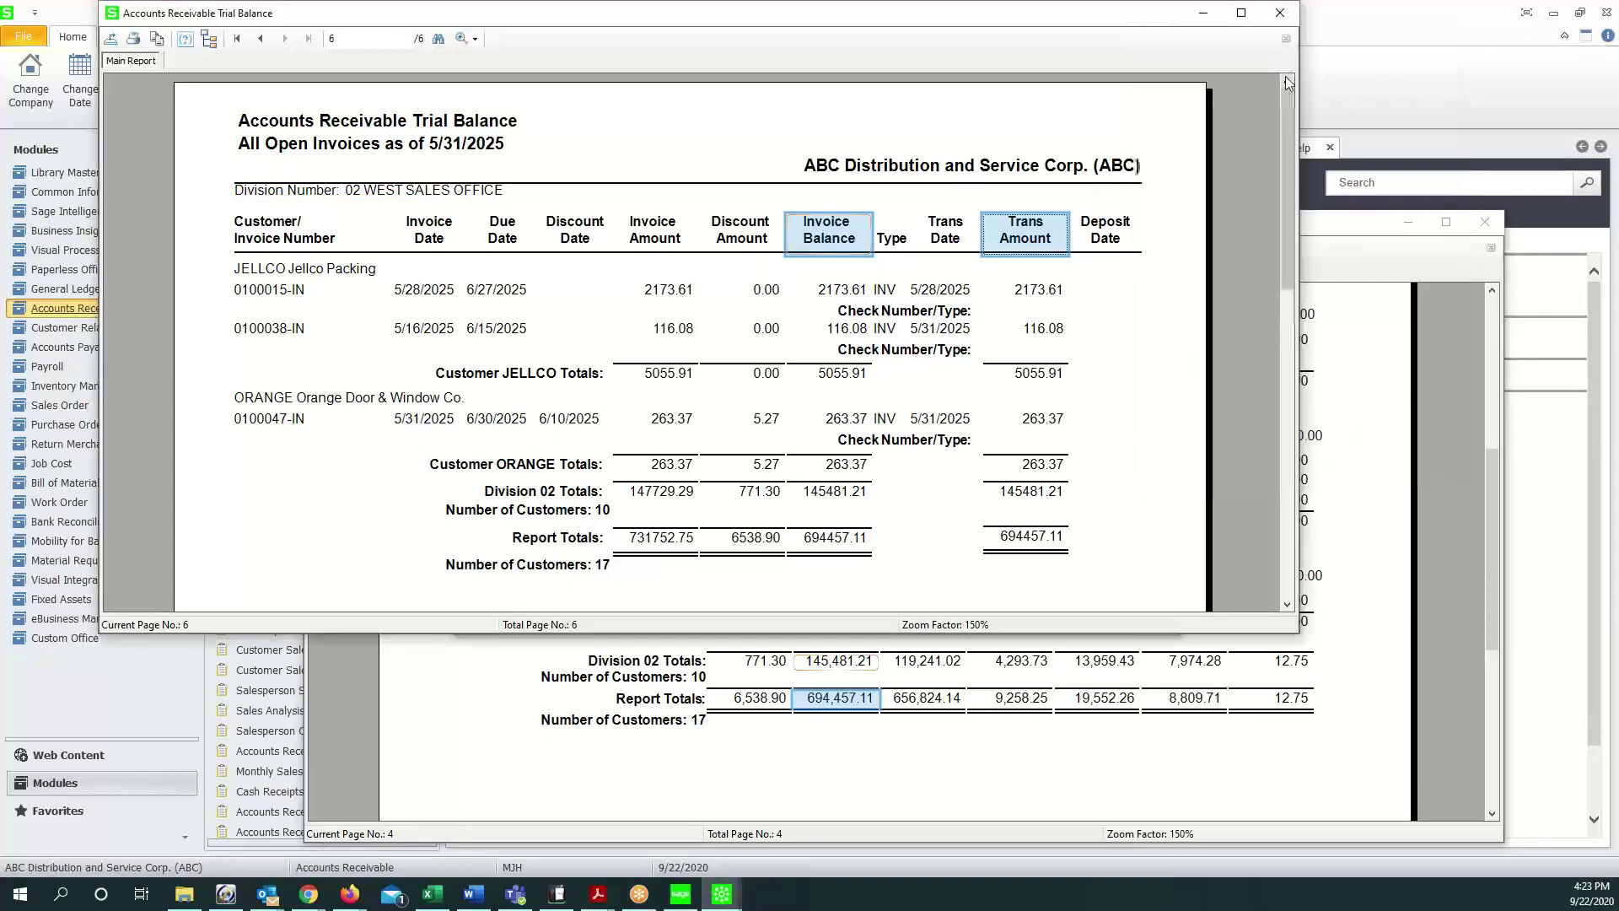
Step: Close the Accounts Receivable Trial Balance and Aged Invoice Report previews together with their report option windows
{"action": "left_click", "coordinate": [1280, 13]}
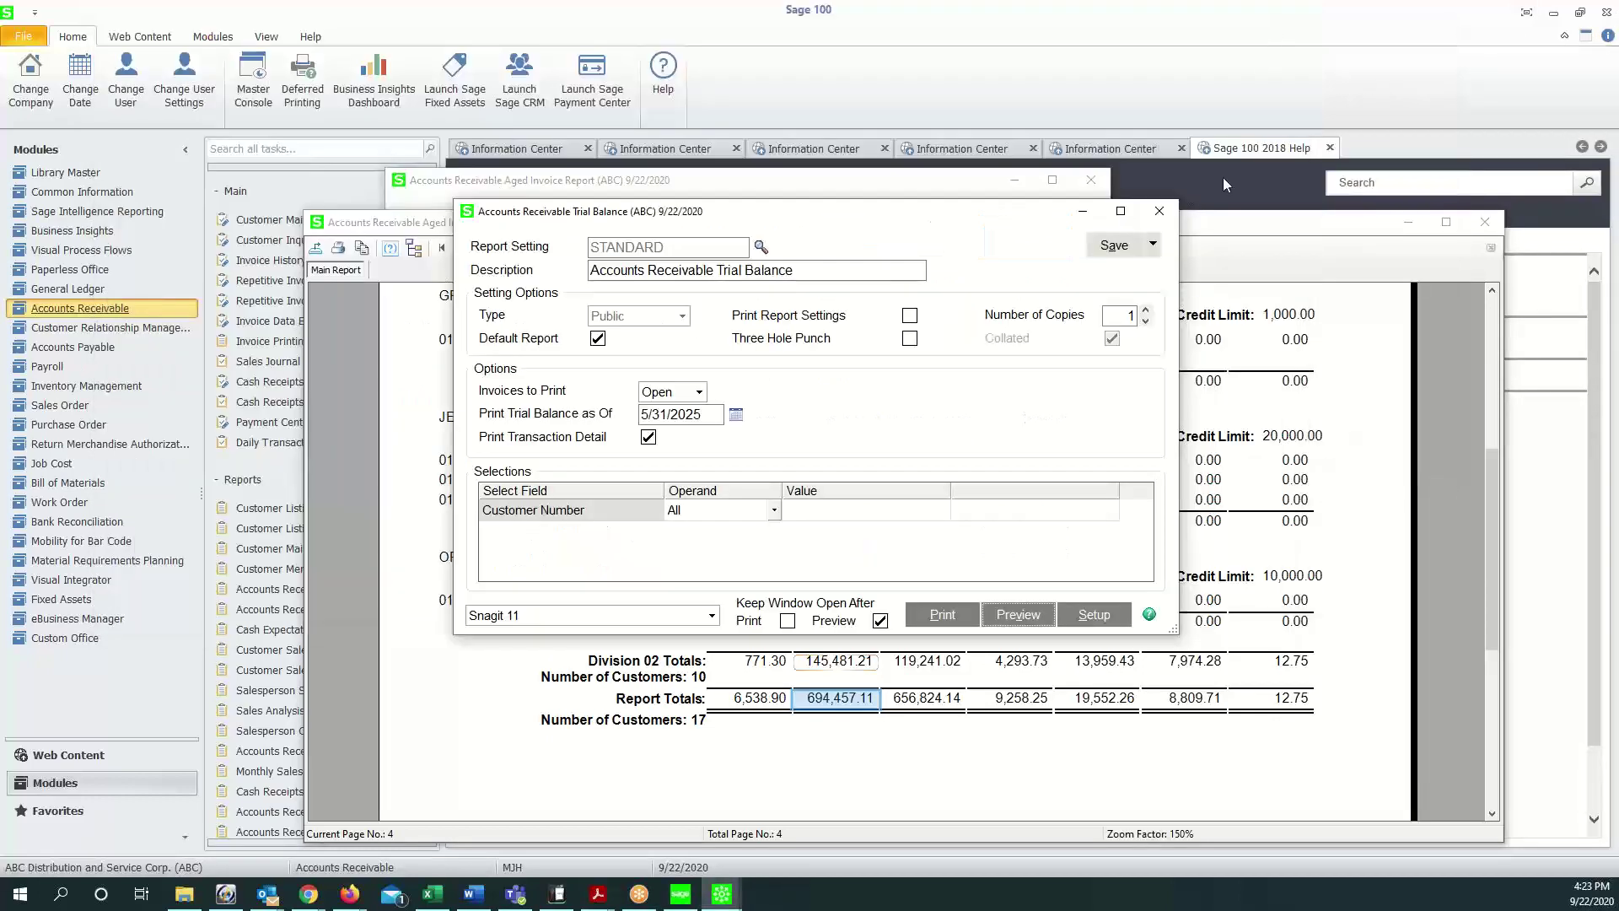
{"action": "left_click", "coordinate": [1163, 216]}
{"action": "left_click", "coordinate": [1484, 222]}
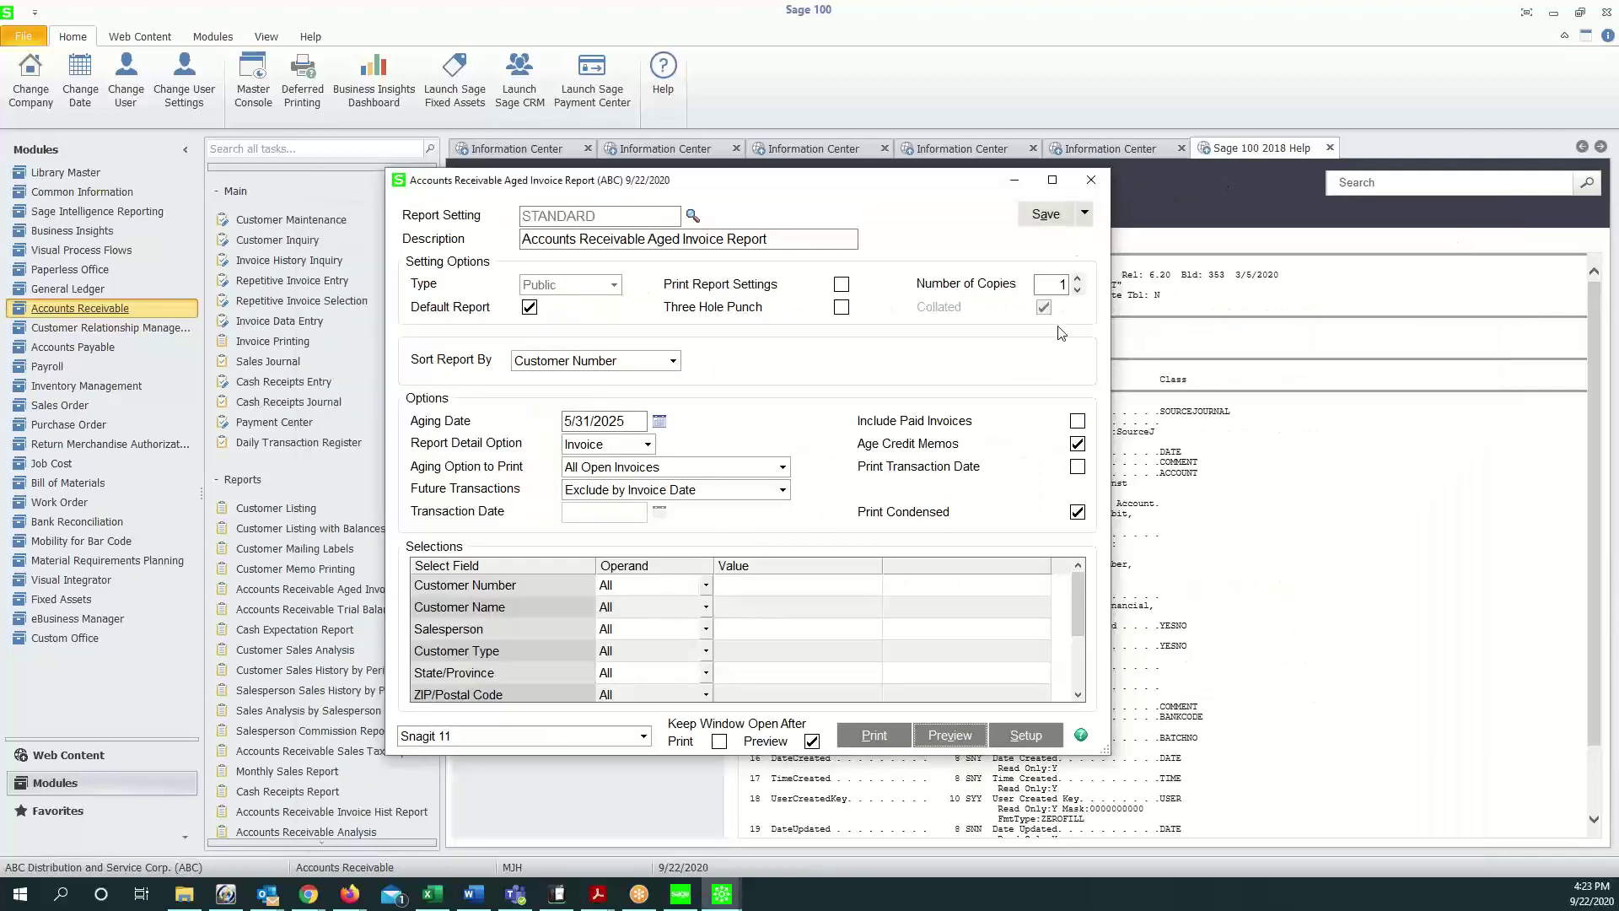
{"action": "left_click", "coordinate": [1088, 184]}
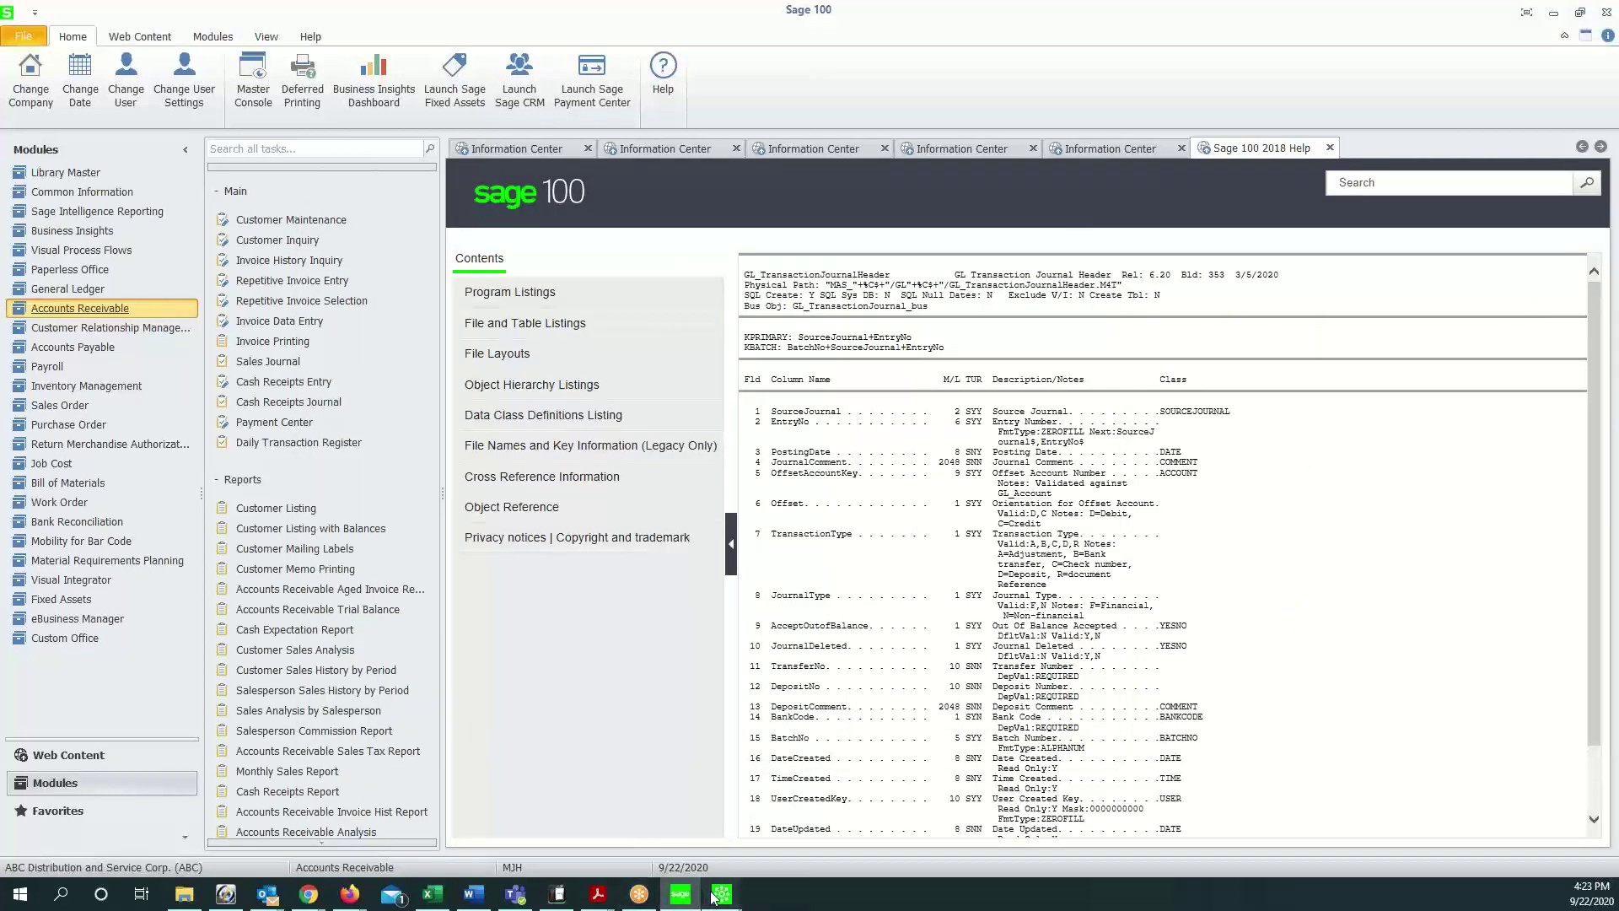
Step: Bring the Account Maintenance window for account 105-00-01 forward and clear the account from it
{"action": "mouse_move", "coordinate": [721, 894]}
{"action": "left_click", "coordinate": [868, 766]}
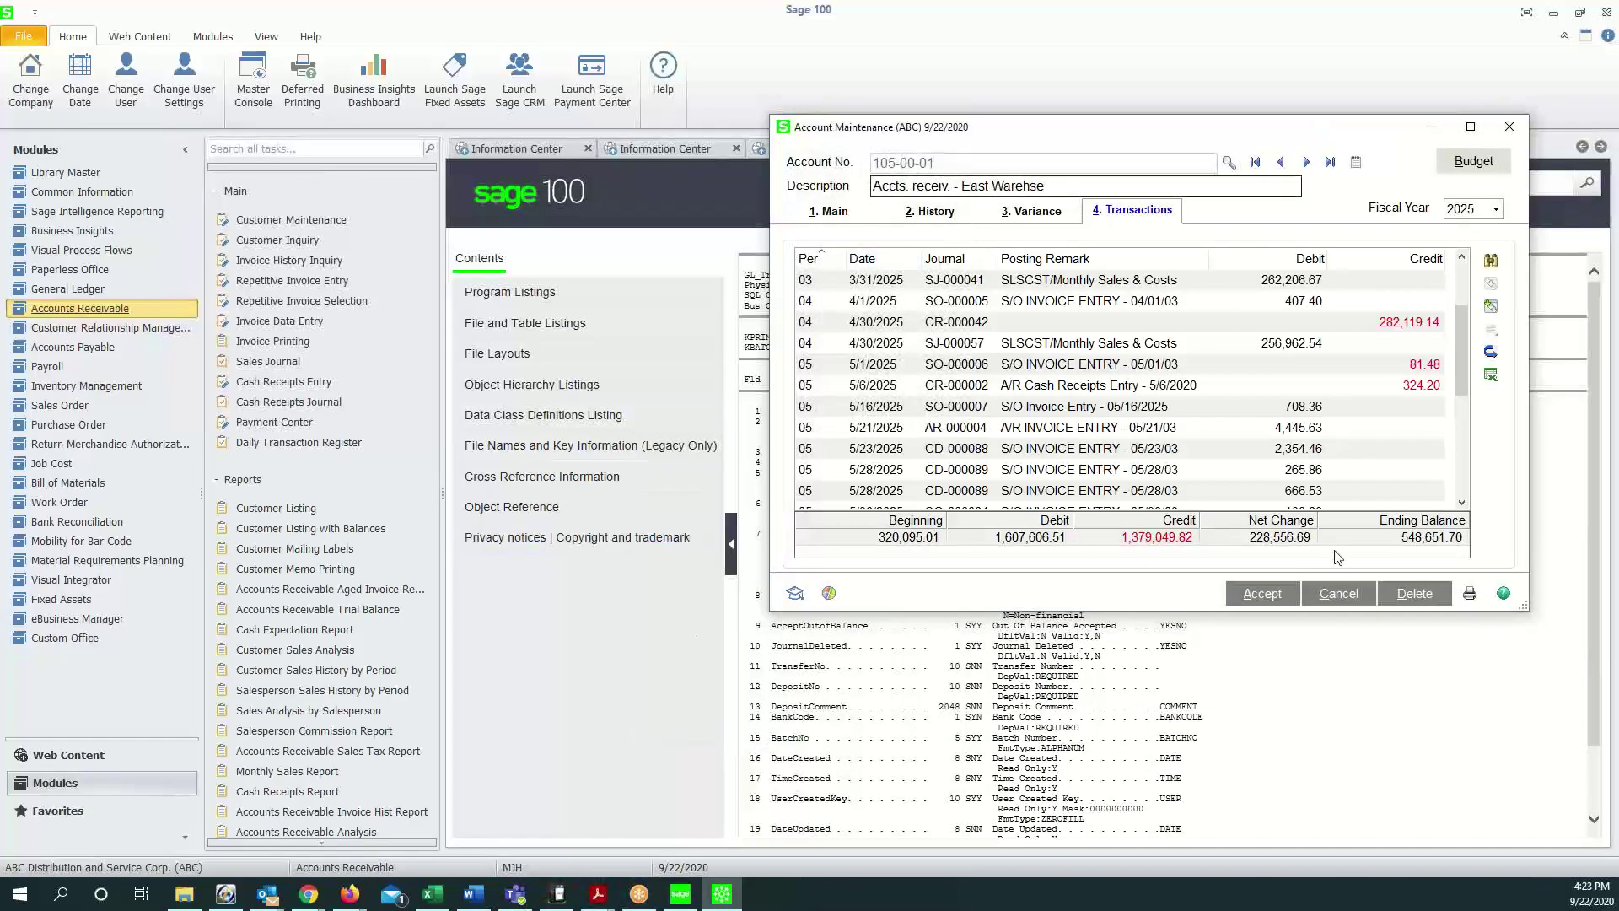
{"action": "left_click", "coordinate": [1338, 595]}
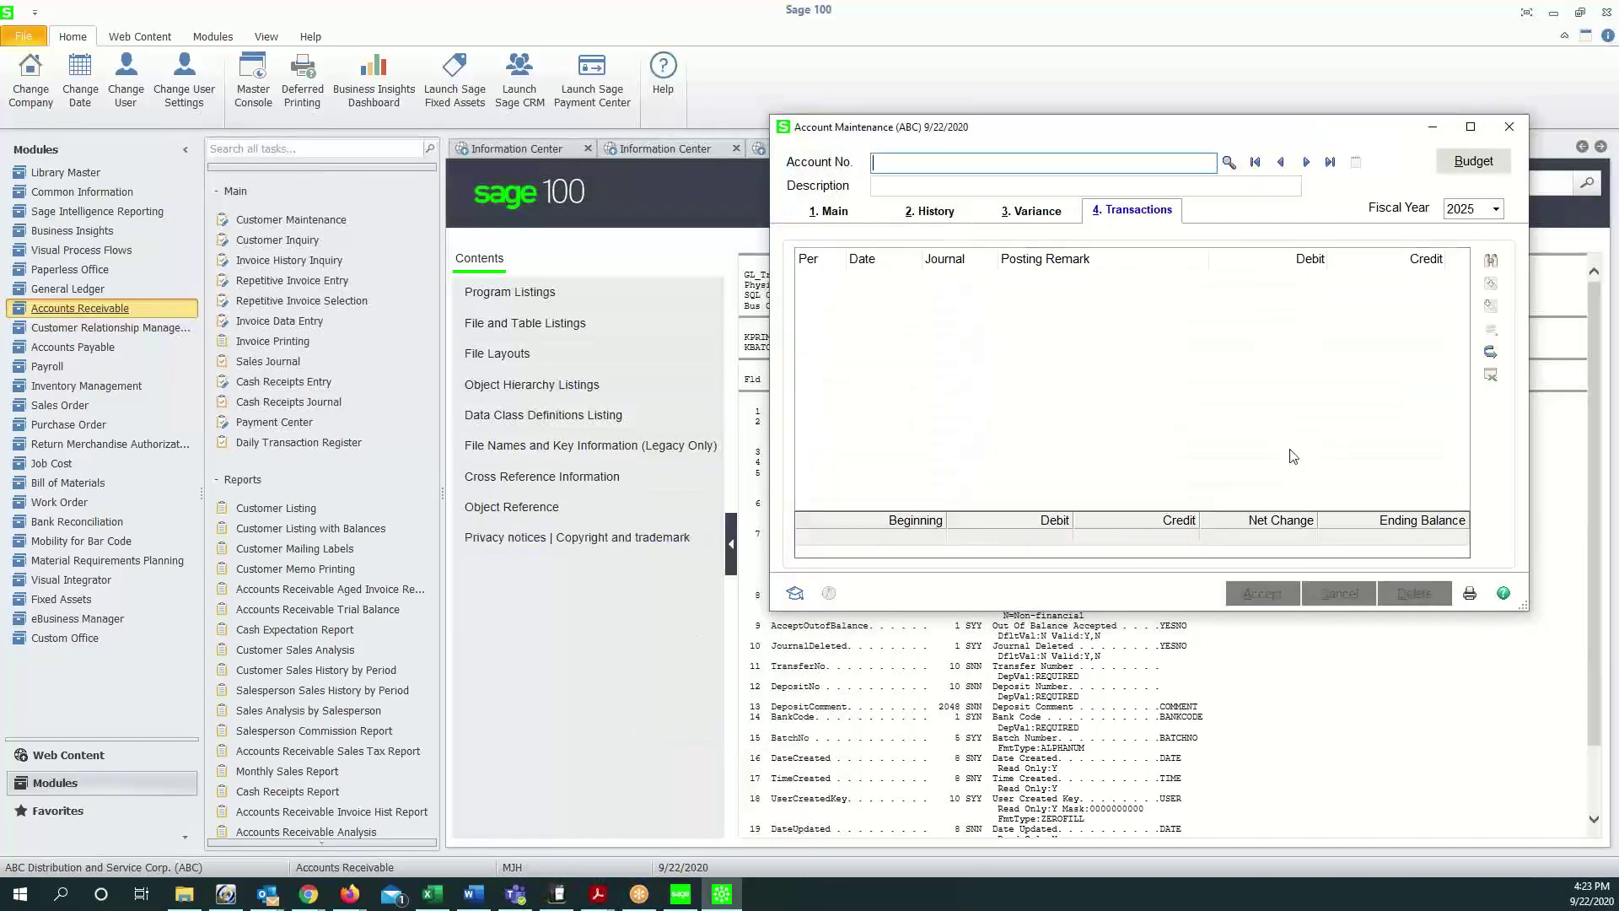
Step: Look up account 200-01-00, Accounts payable - trade, and view its fiscal year 2025 history, selecting the Total row
{"action": "left_click", "coordinate": [1229, 164]}
{"action": "scroll", "coordinate": [984, 323], "scroll_direction": "down", "scroll_amount": 10}
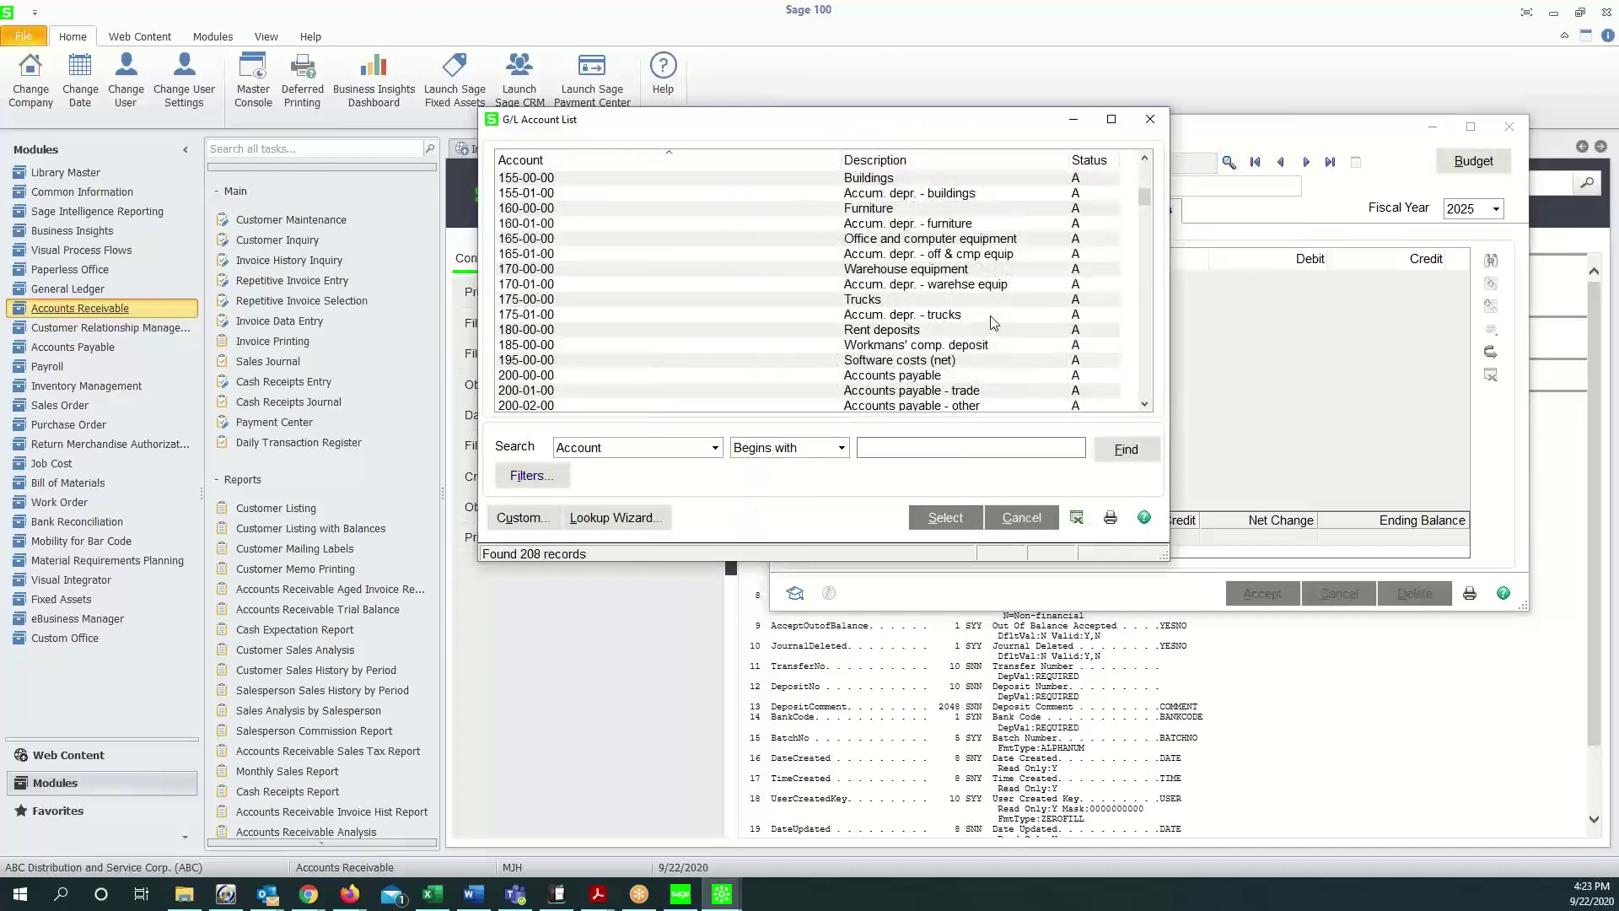
{"action": "scroll", "coordinate": [905, 299], "scroll_direction": "up", "scroll_amount": 1}
{"action": "scroll", "coordinate": [910, 284], "scroll_direction": "up", "scroll_amount": 2}
{"action": "scroll", "coordinate": [915, 282], "scroll_direction": "down", "scroll_amount": 3}
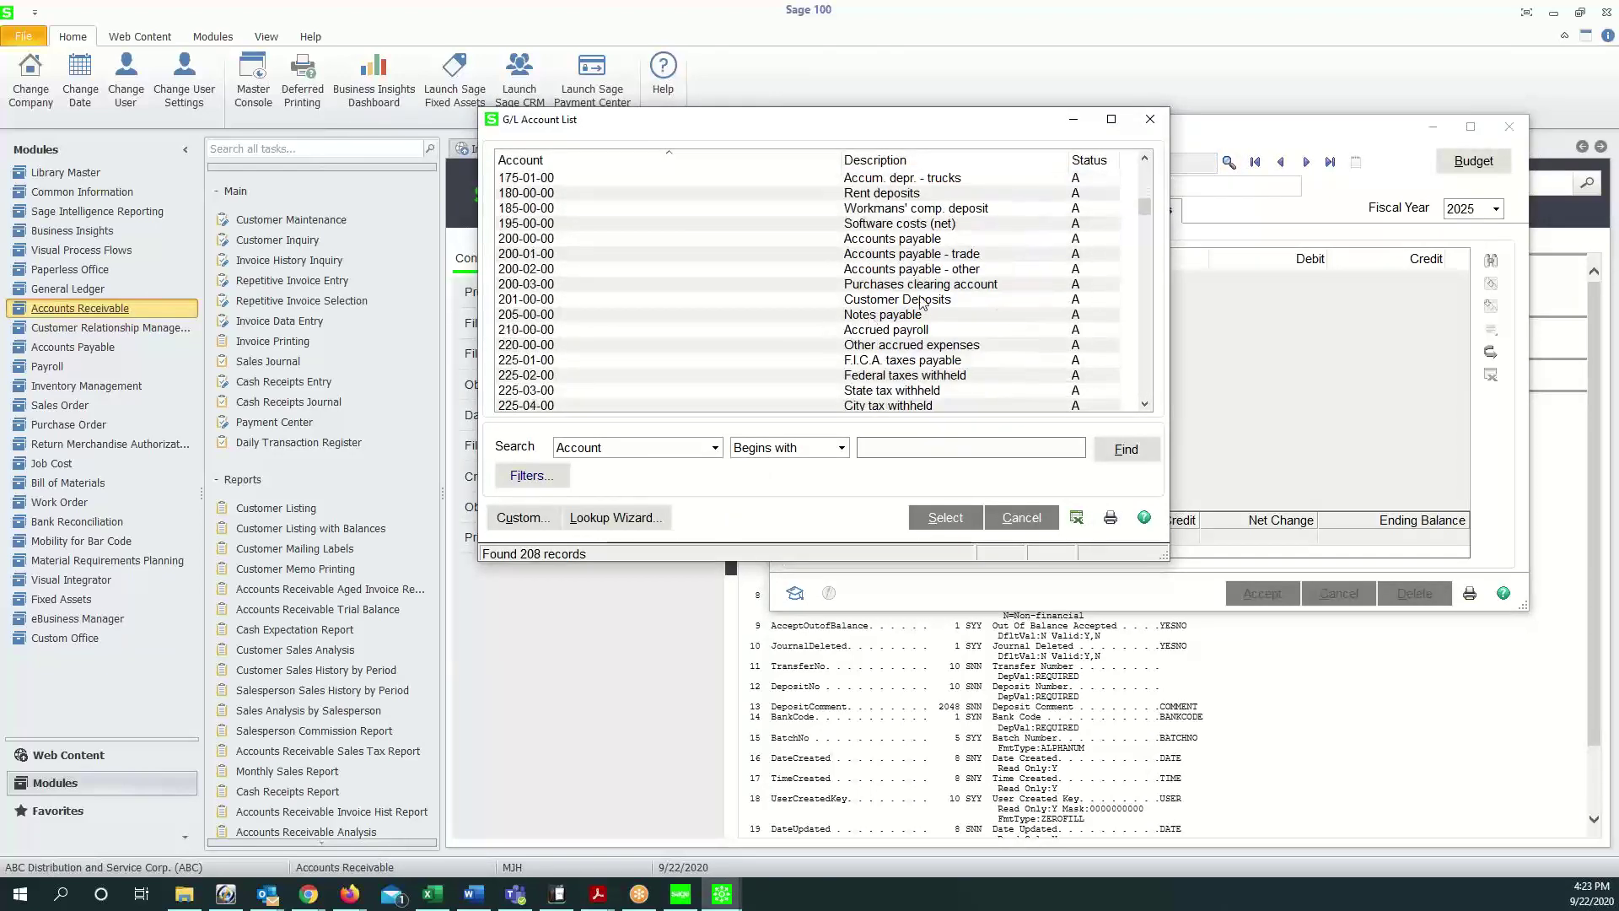
{"action": "scroll", "coordinate": [843, 314], "scroll_direction": "up", "scroll_amount": 3}
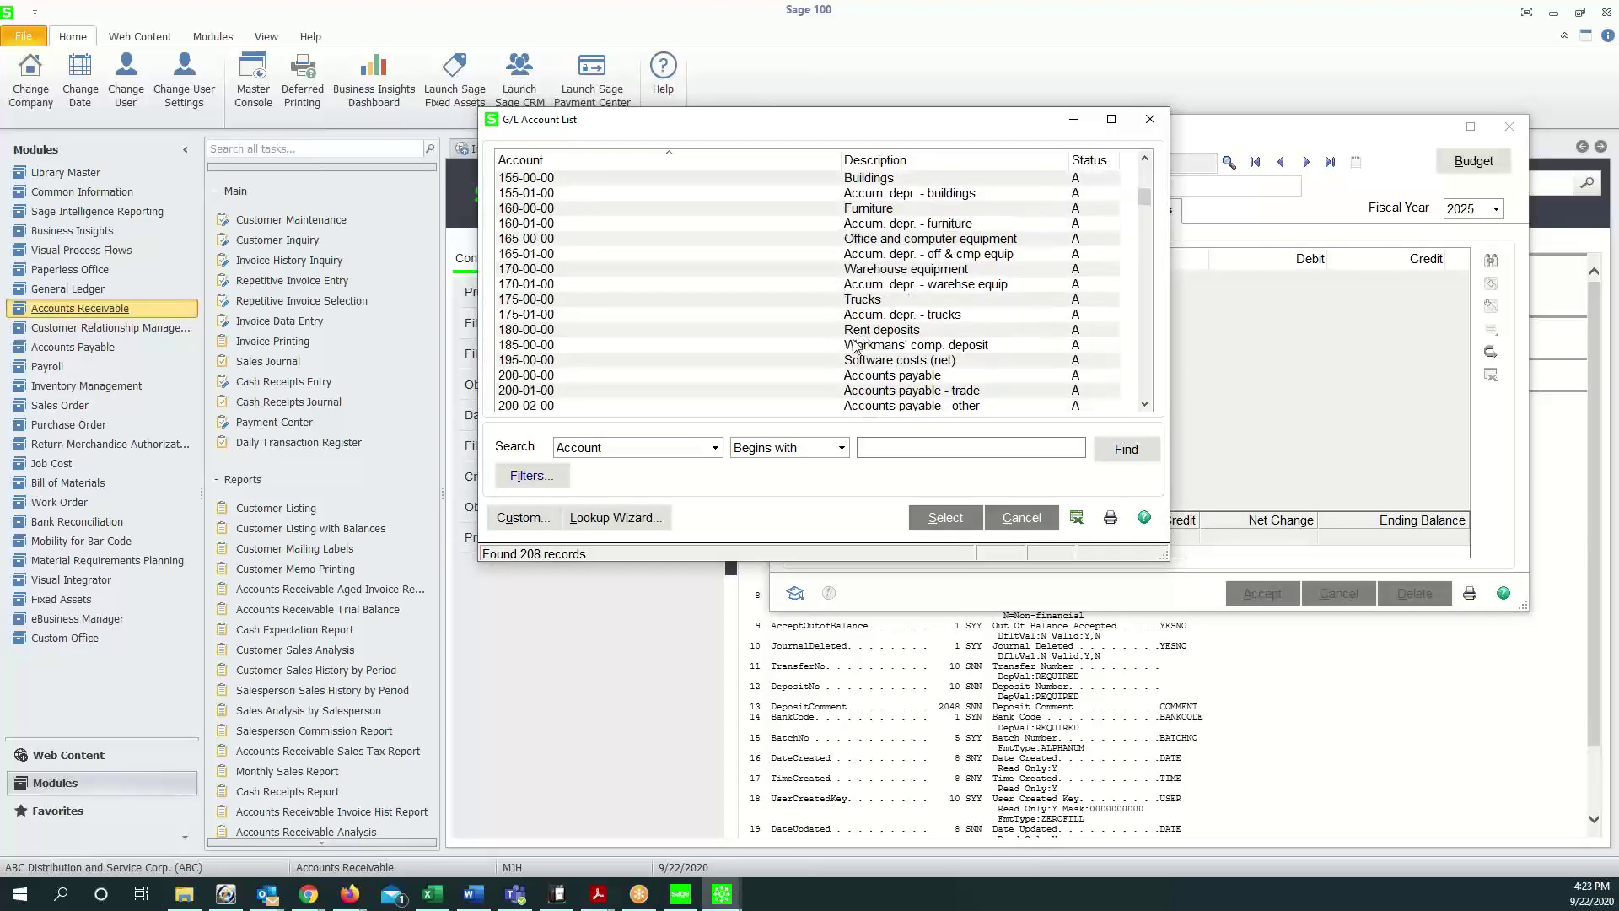
{"action": "scroll", "coordinate": [928, 358], "scroll_direction": "down", "scroll_amount": 1}
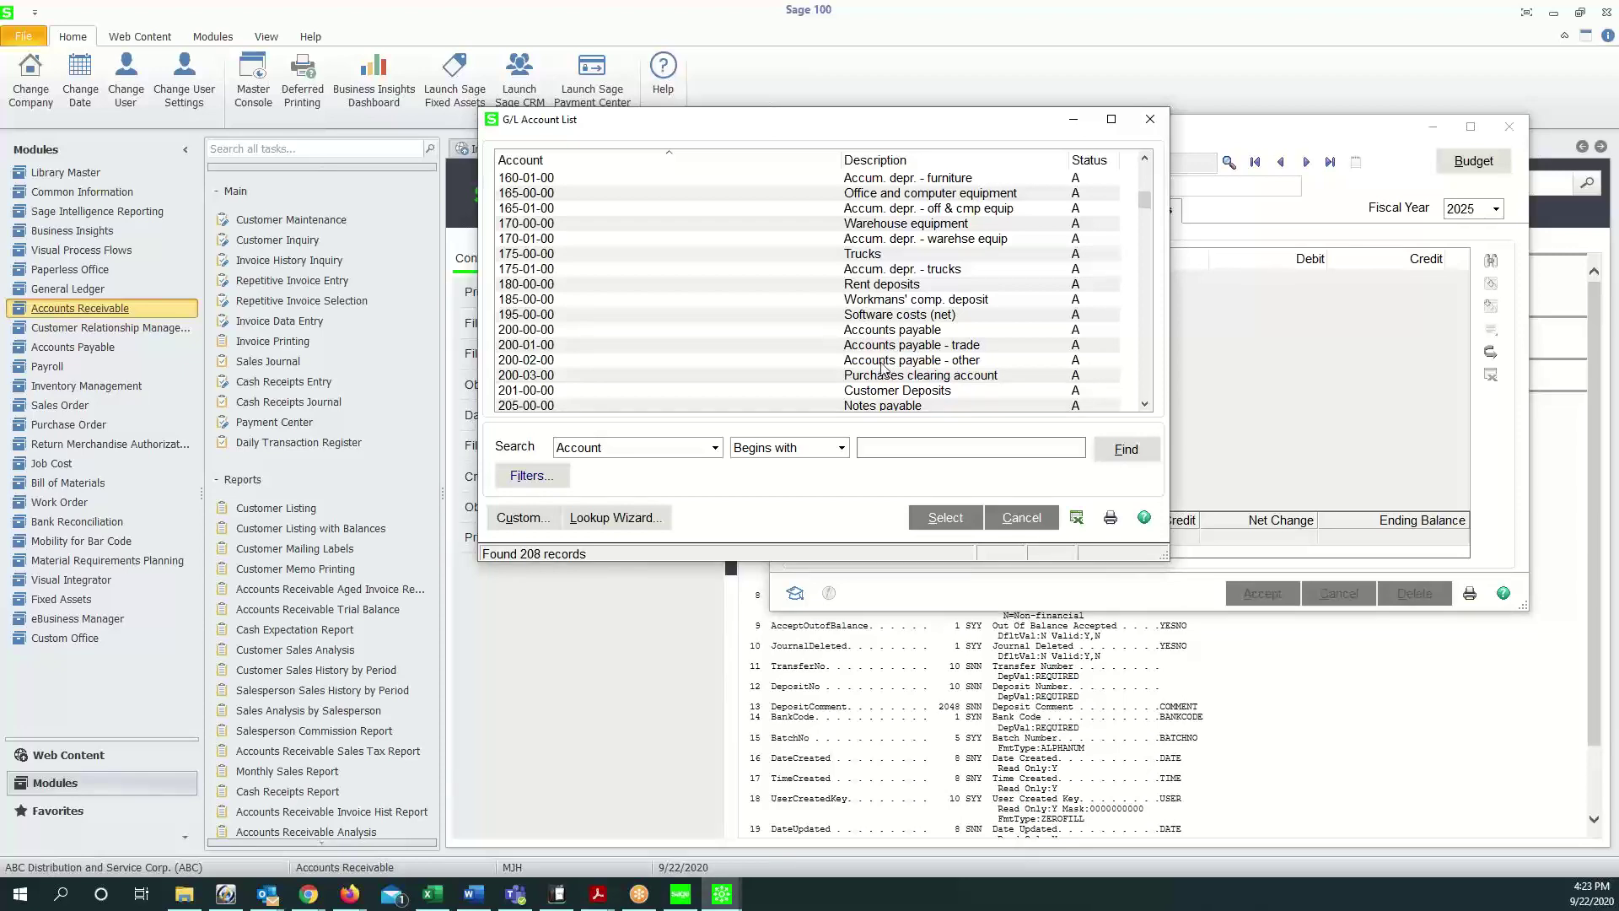
{"action": "double_click", "coordinate": [911, 346]}
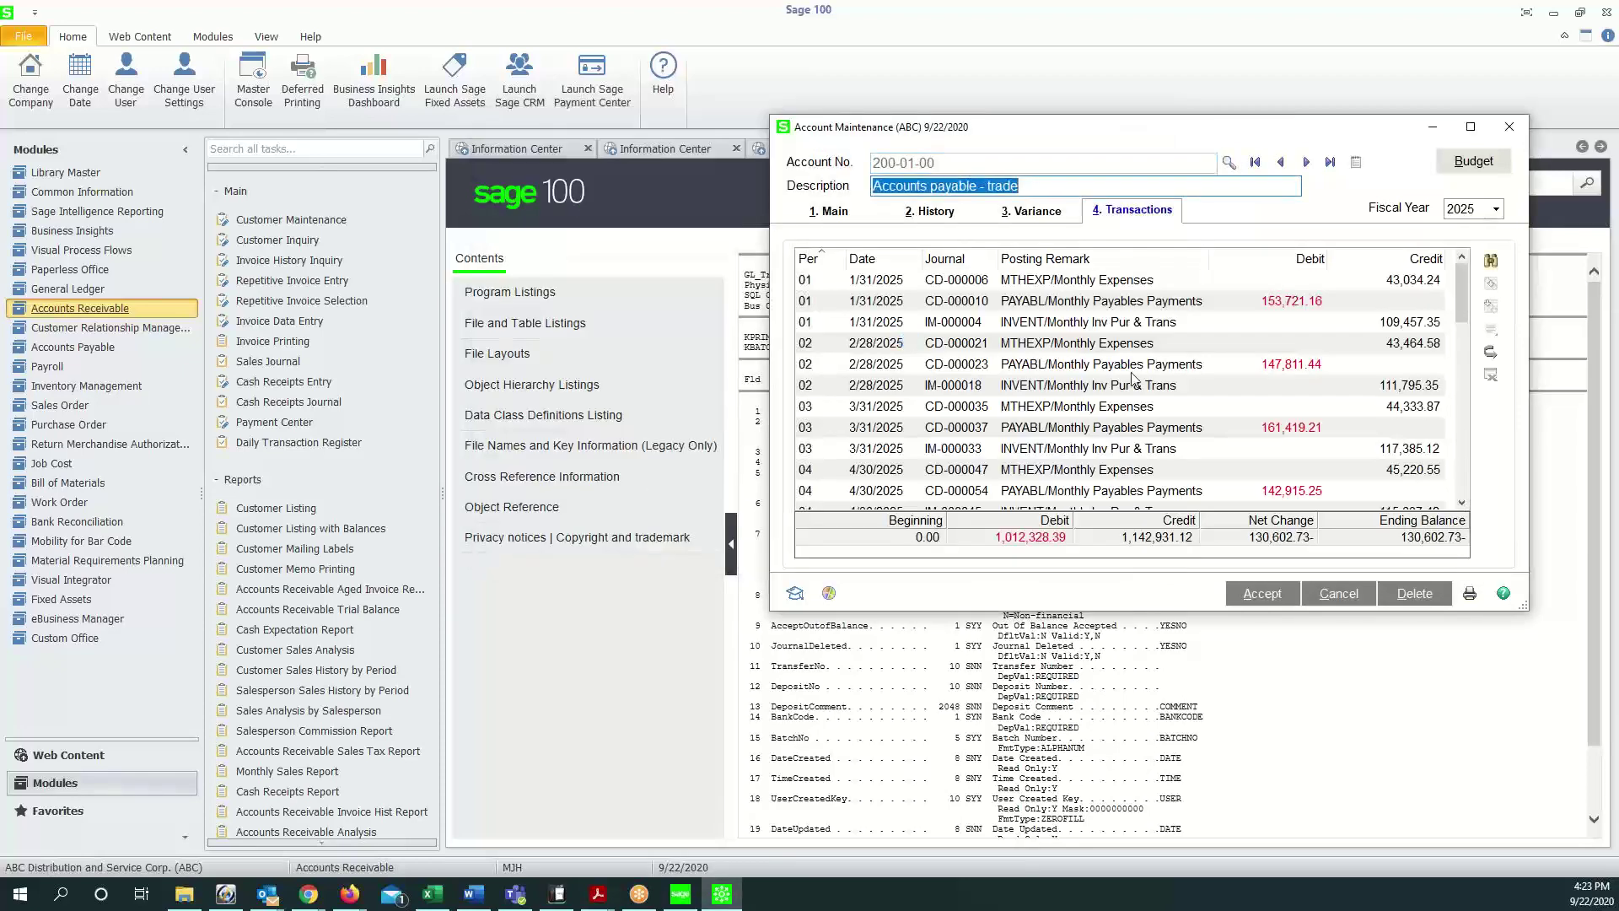
{"action": "left_click", "coordinate": [934, 211]}
{"action": "left_click", "coordinate": [1396, 534]}
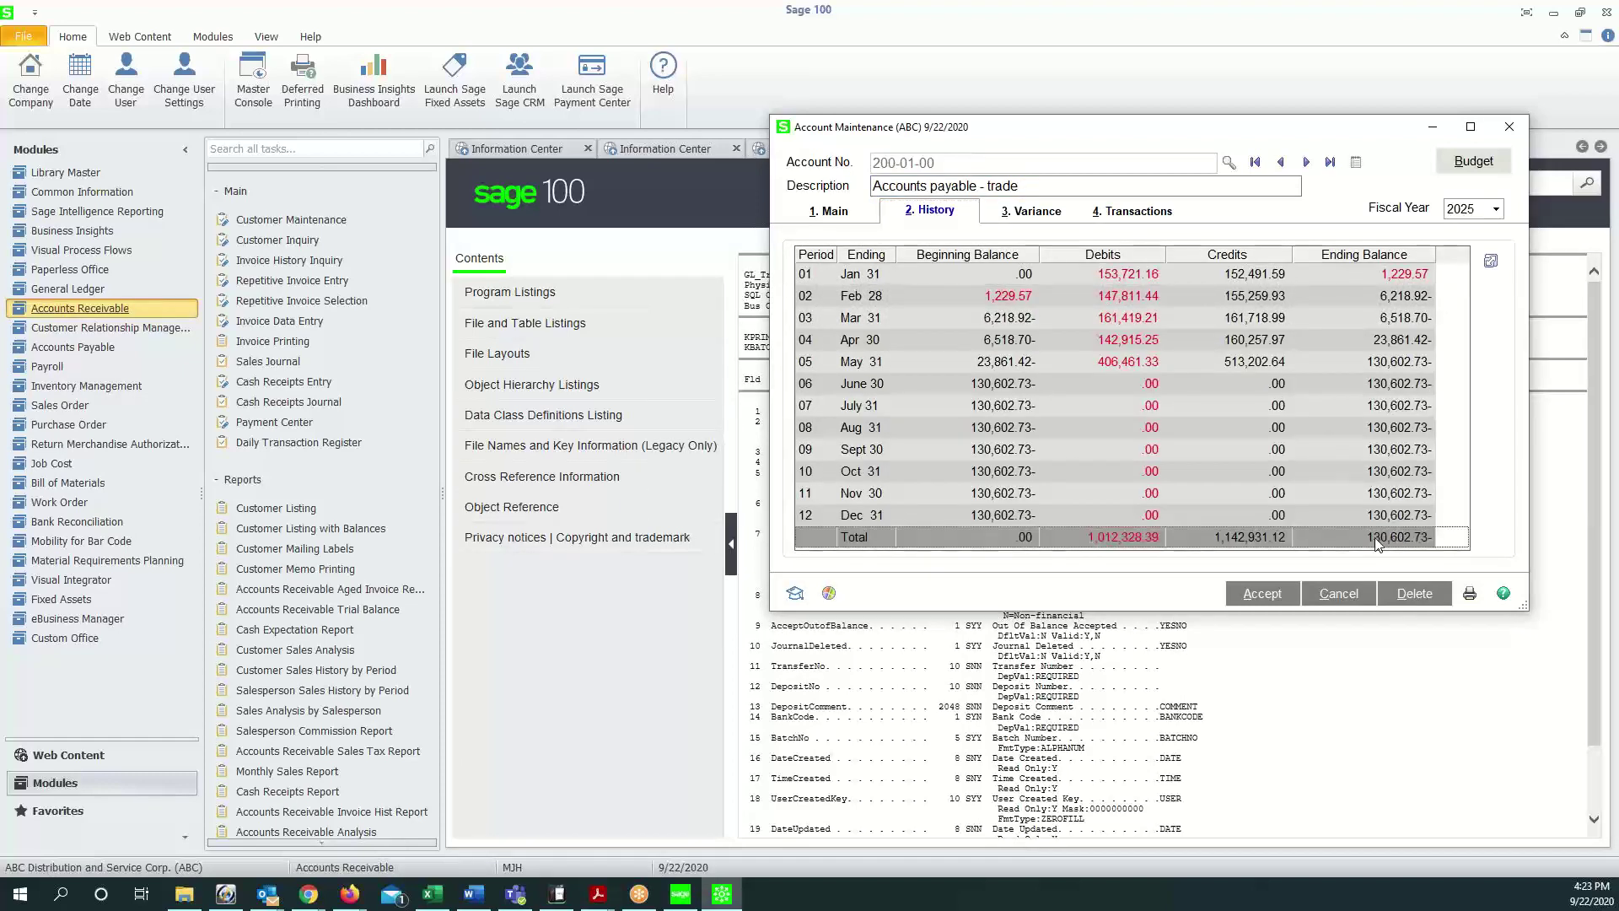
Step: Preview the Accounts Payable Aged Invoice Report with invoices aged as of 5/31/2025
{"action": "left_click", "coordinate": [72, 346]}
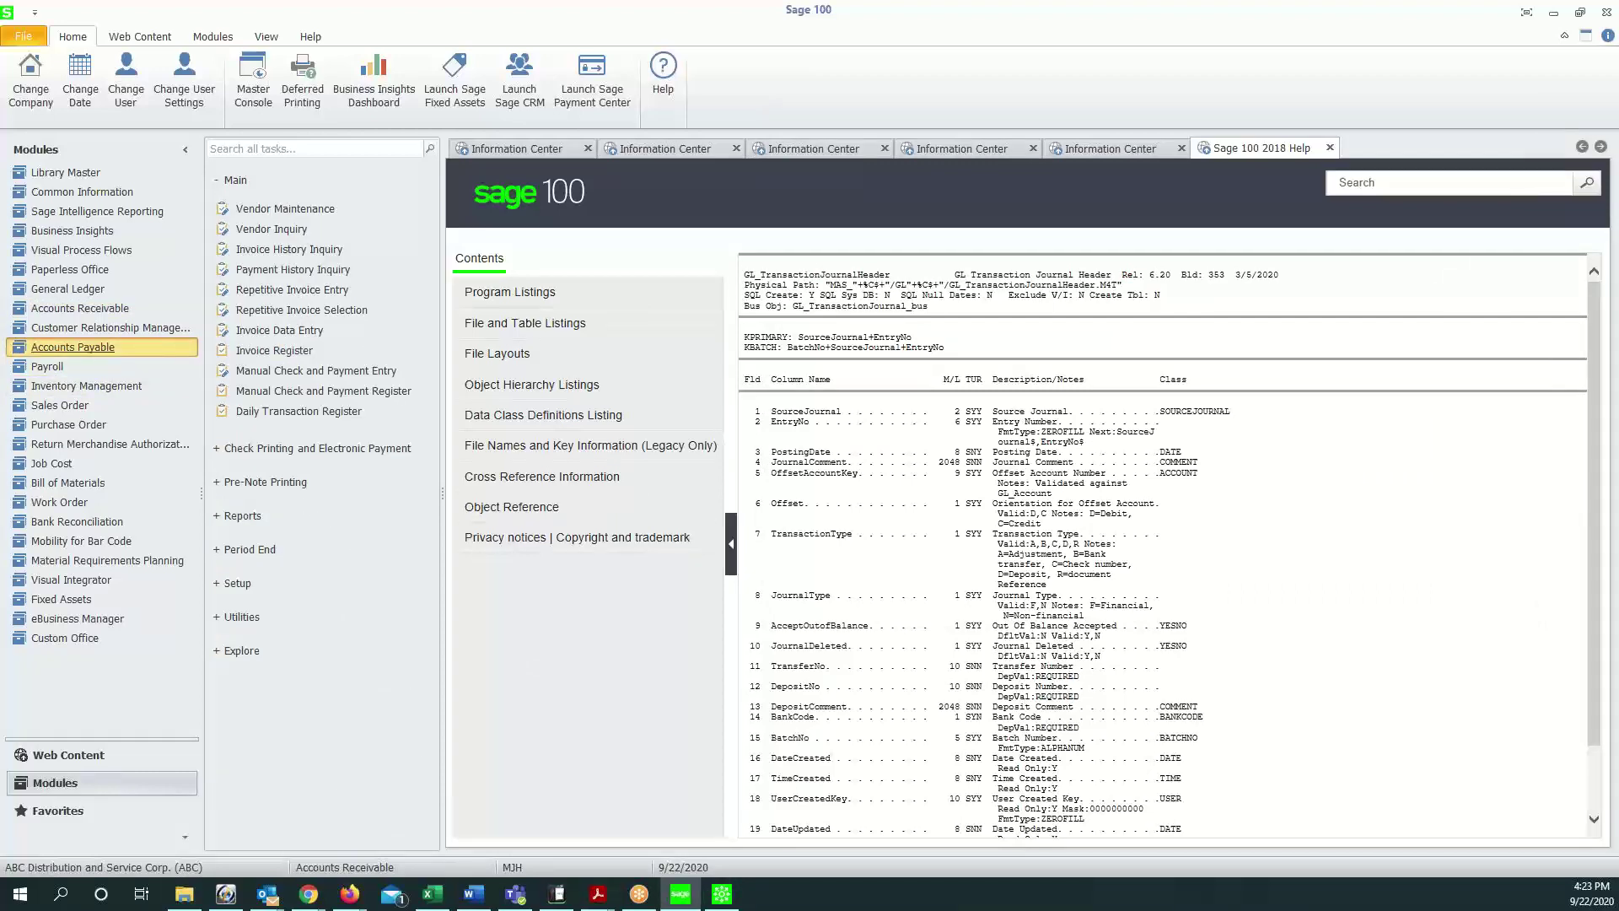
{"action": "left_click", "coordinate": [251, 517]}
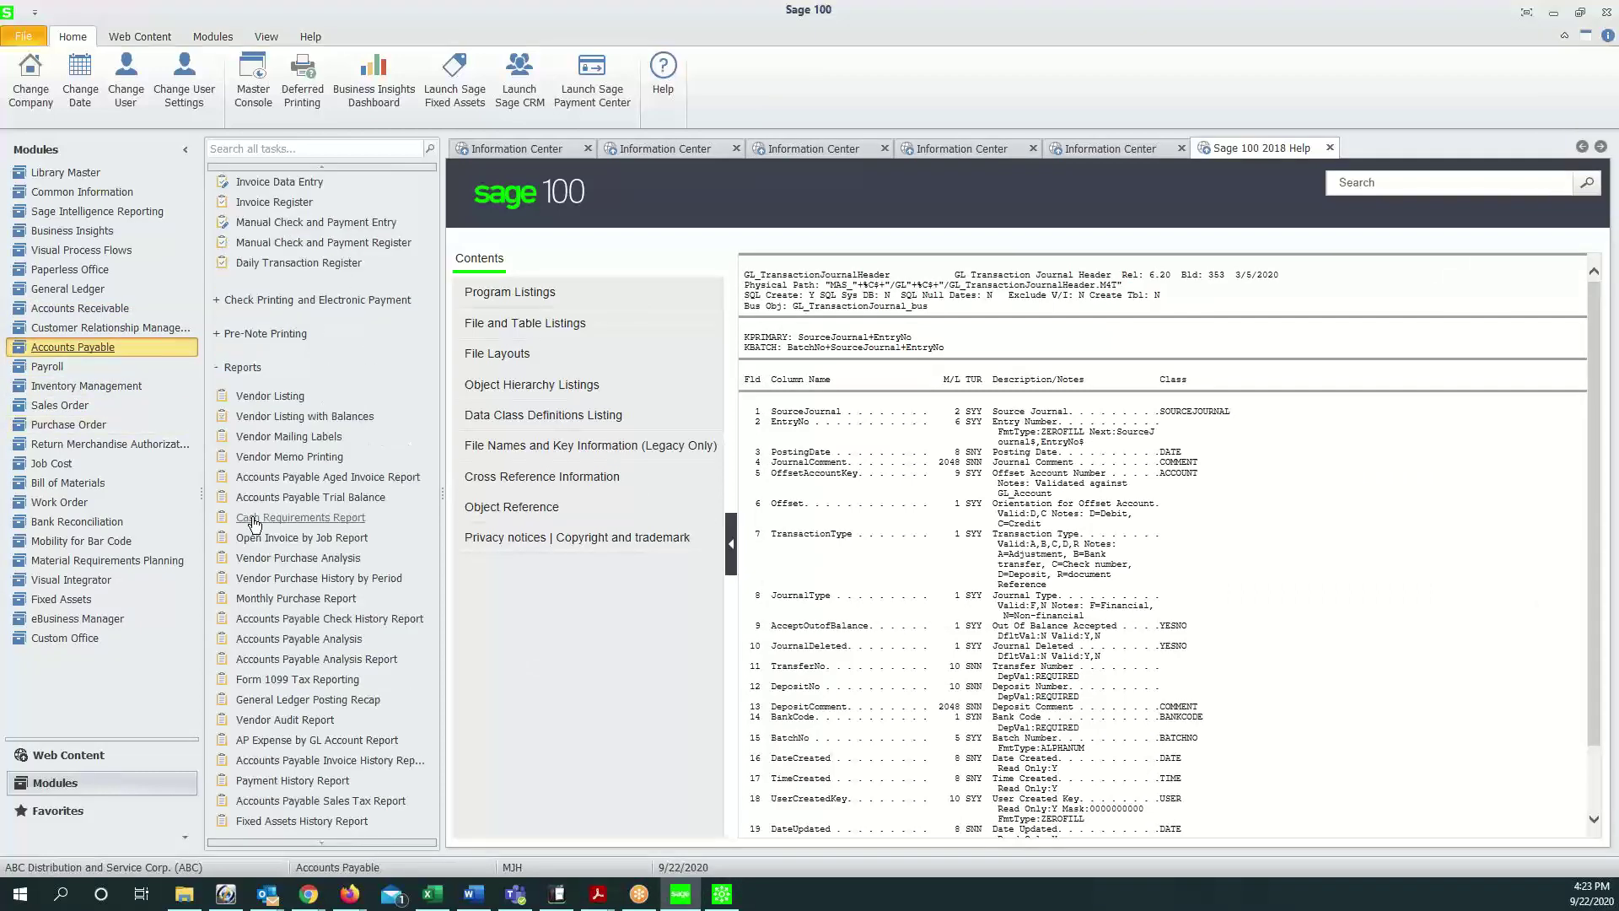
{"action": "left_click", "coordinate": [279, 479]}
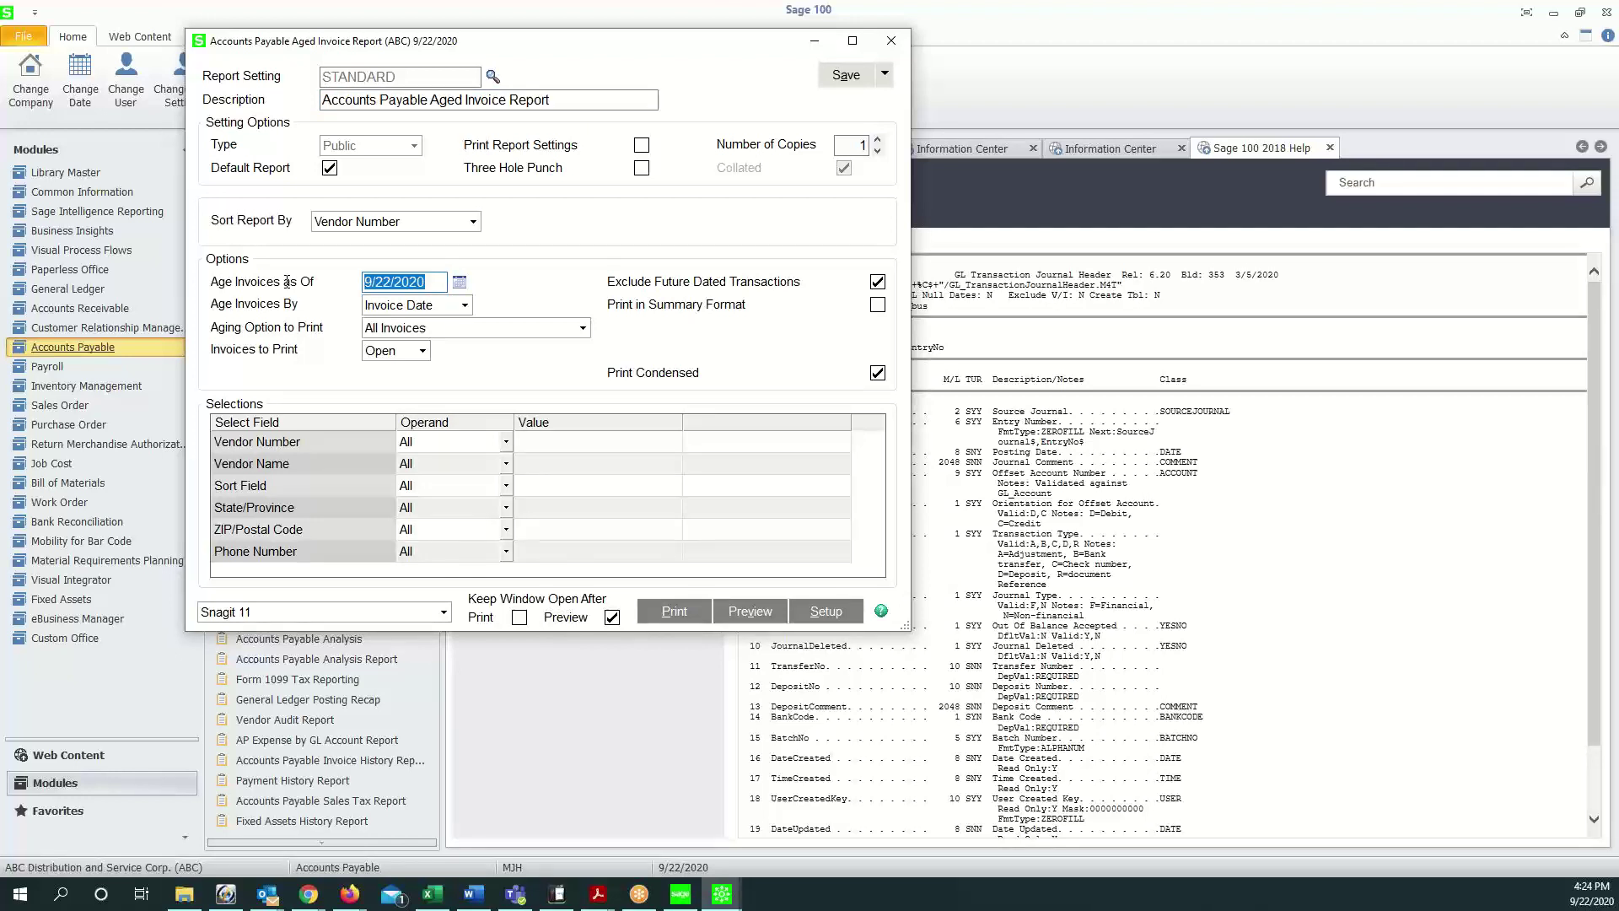
{"action": "type", "text": "05312025"}
{"action": "left_click", "coordinate": [746, 622]}
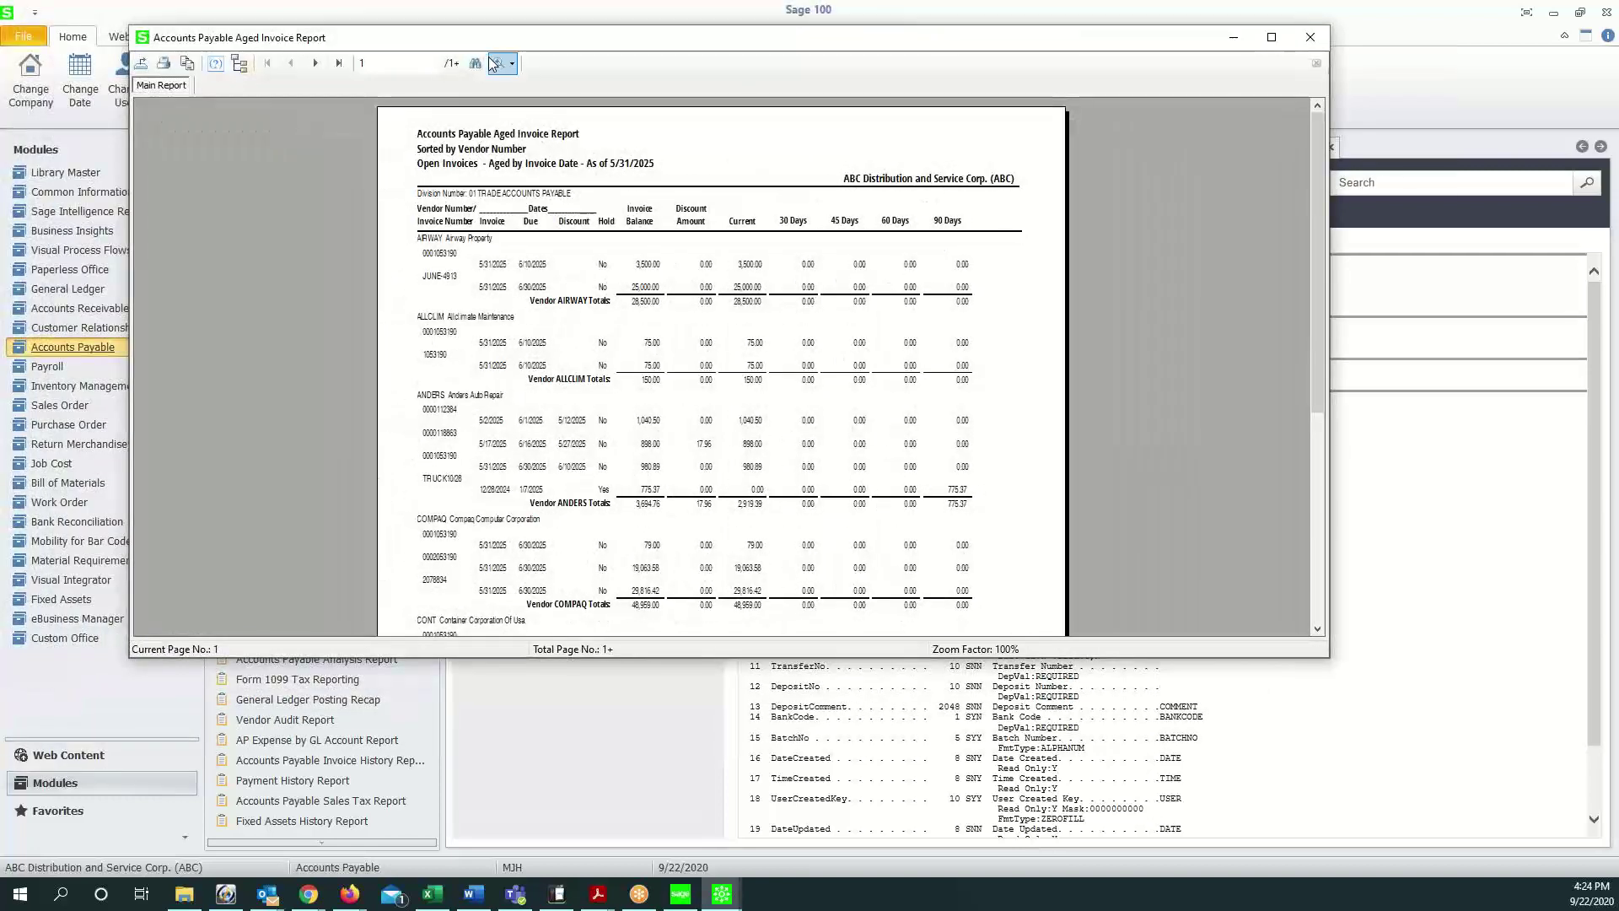
Step: Enlarge the payables report to 150% and examine its last page, selecting the Current and Invoice Balance report totals
{"action": "left_click", "coordinate": [495, 64]}
{"action": "left_click", "coordinate": [524, 170]}
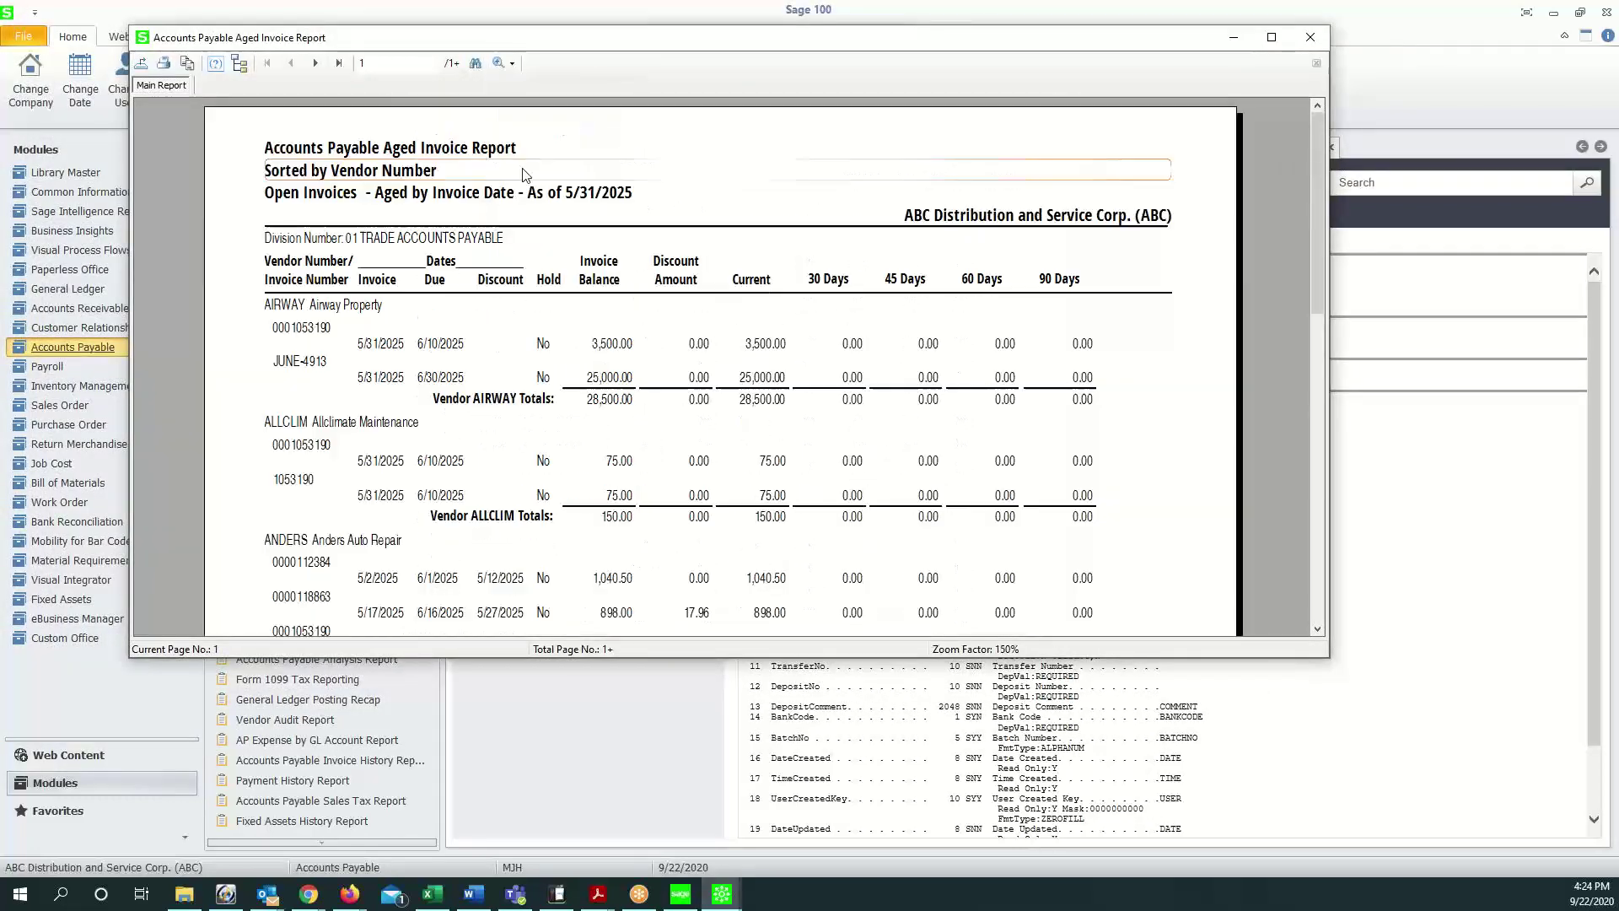
{"action": "left_click", "coordinate": [338, 63]}
{"action": "scroll", "coordinate": [595, 235], "scroll_direction": "down", "scroll_amount": 6}
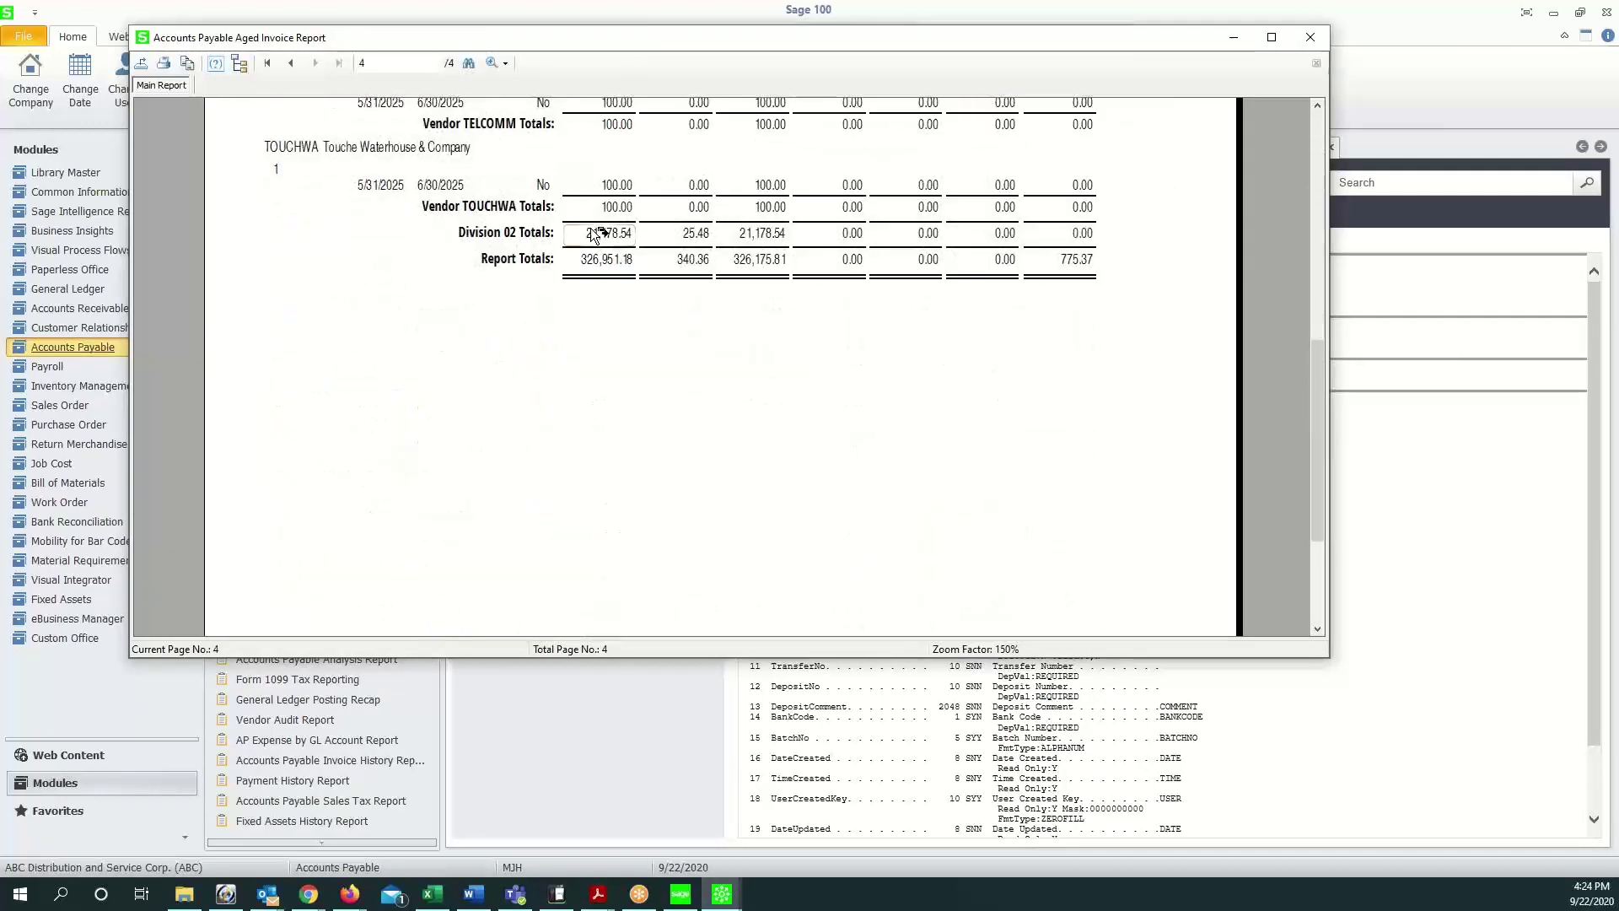
{"action": "left_click", "coordinate": [725, 259]}
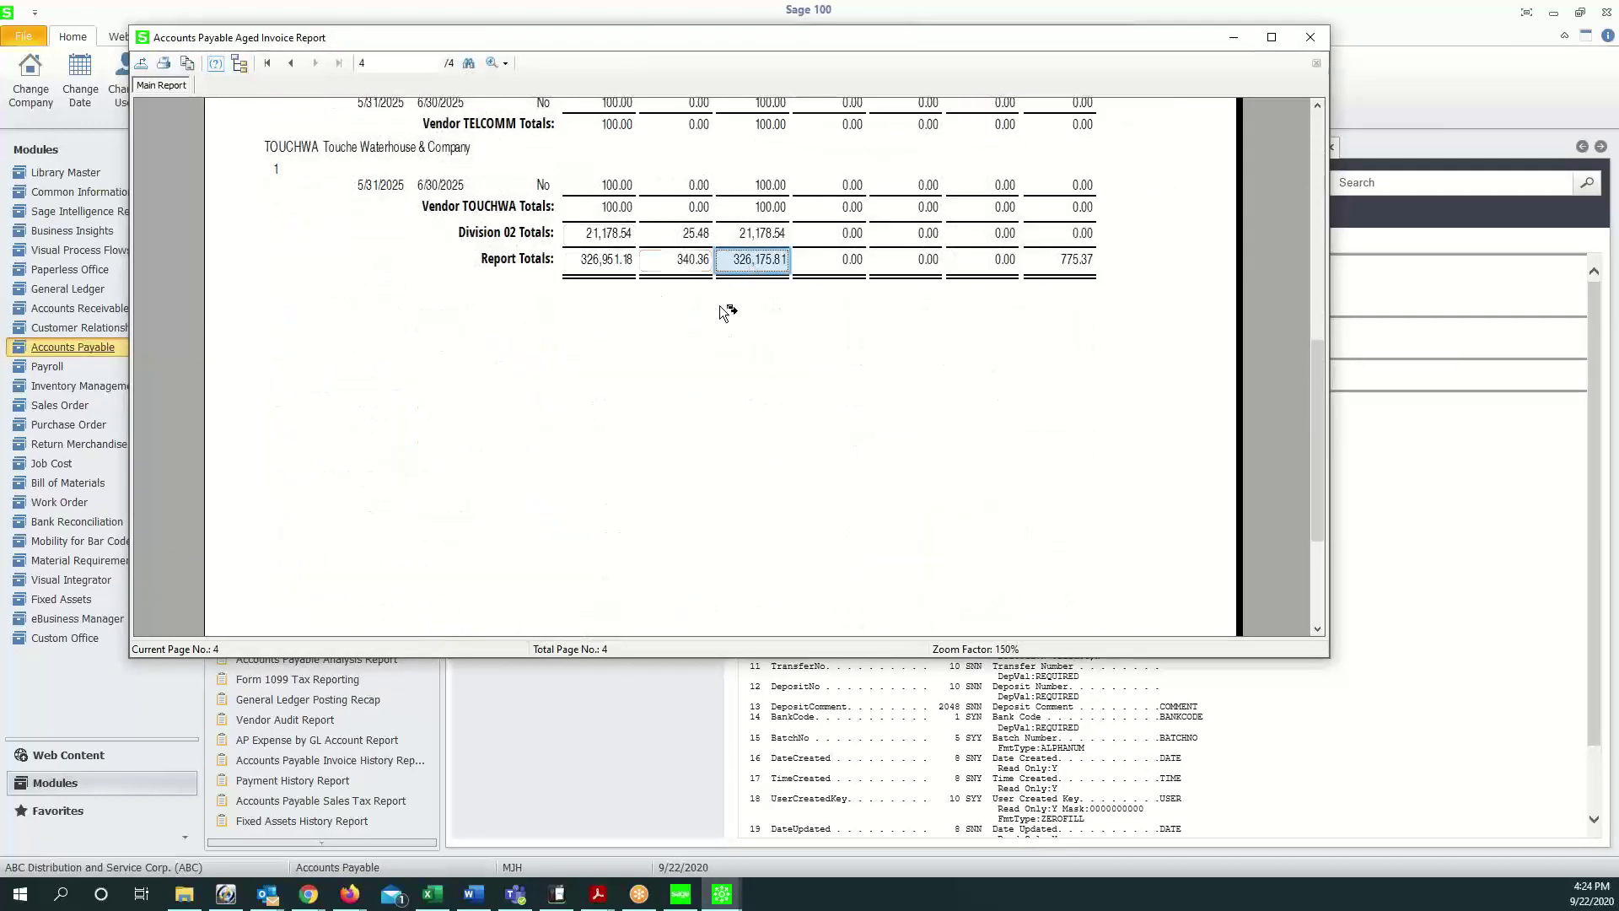
{"action": "scroll", "coordinate": [723, 310], "scroll_direction": "up", "scroll_amount": 8}
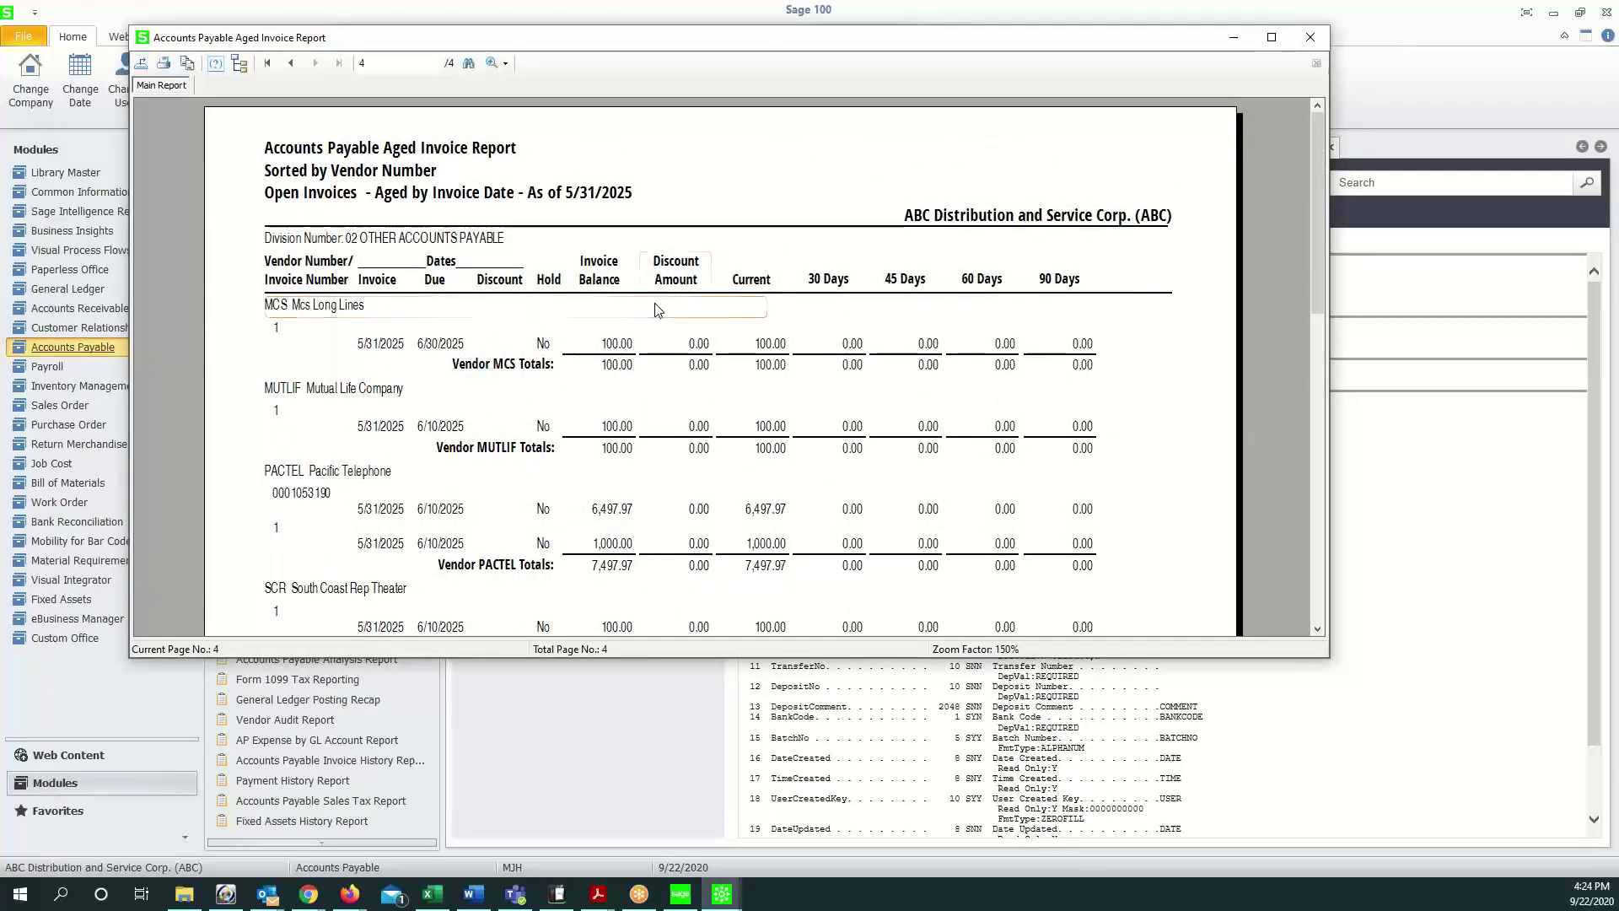
{"action": "scroll", "coordinate": [632, 236], "scroll_direction": "down", "scroll_amount": 8}
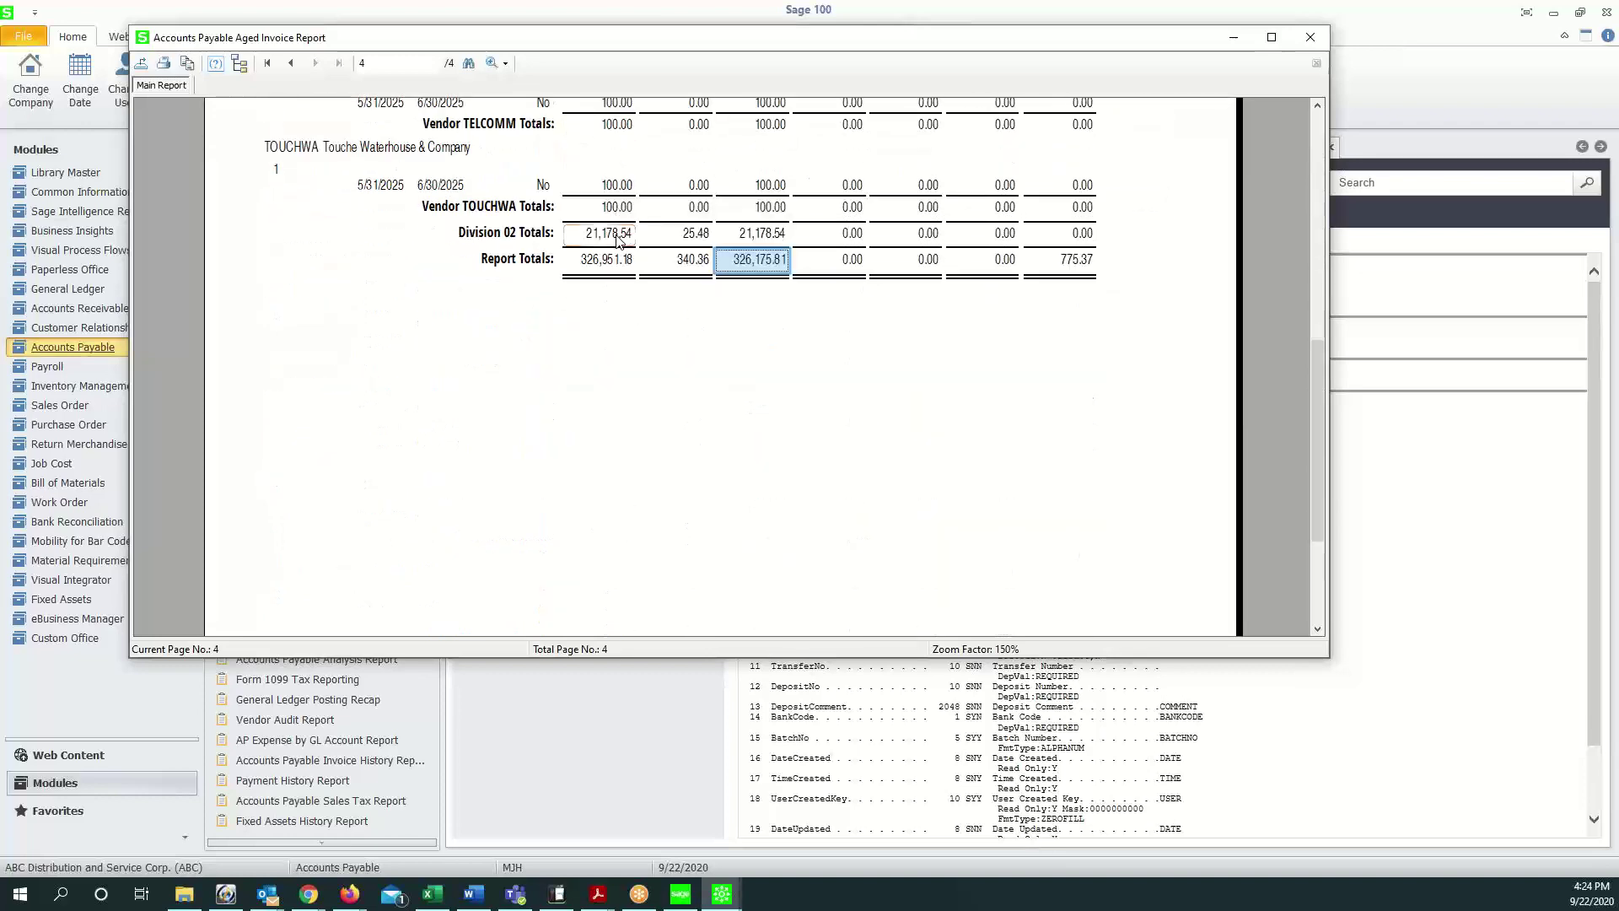
{"action": "left_click", "coordinate": [605, 262]}
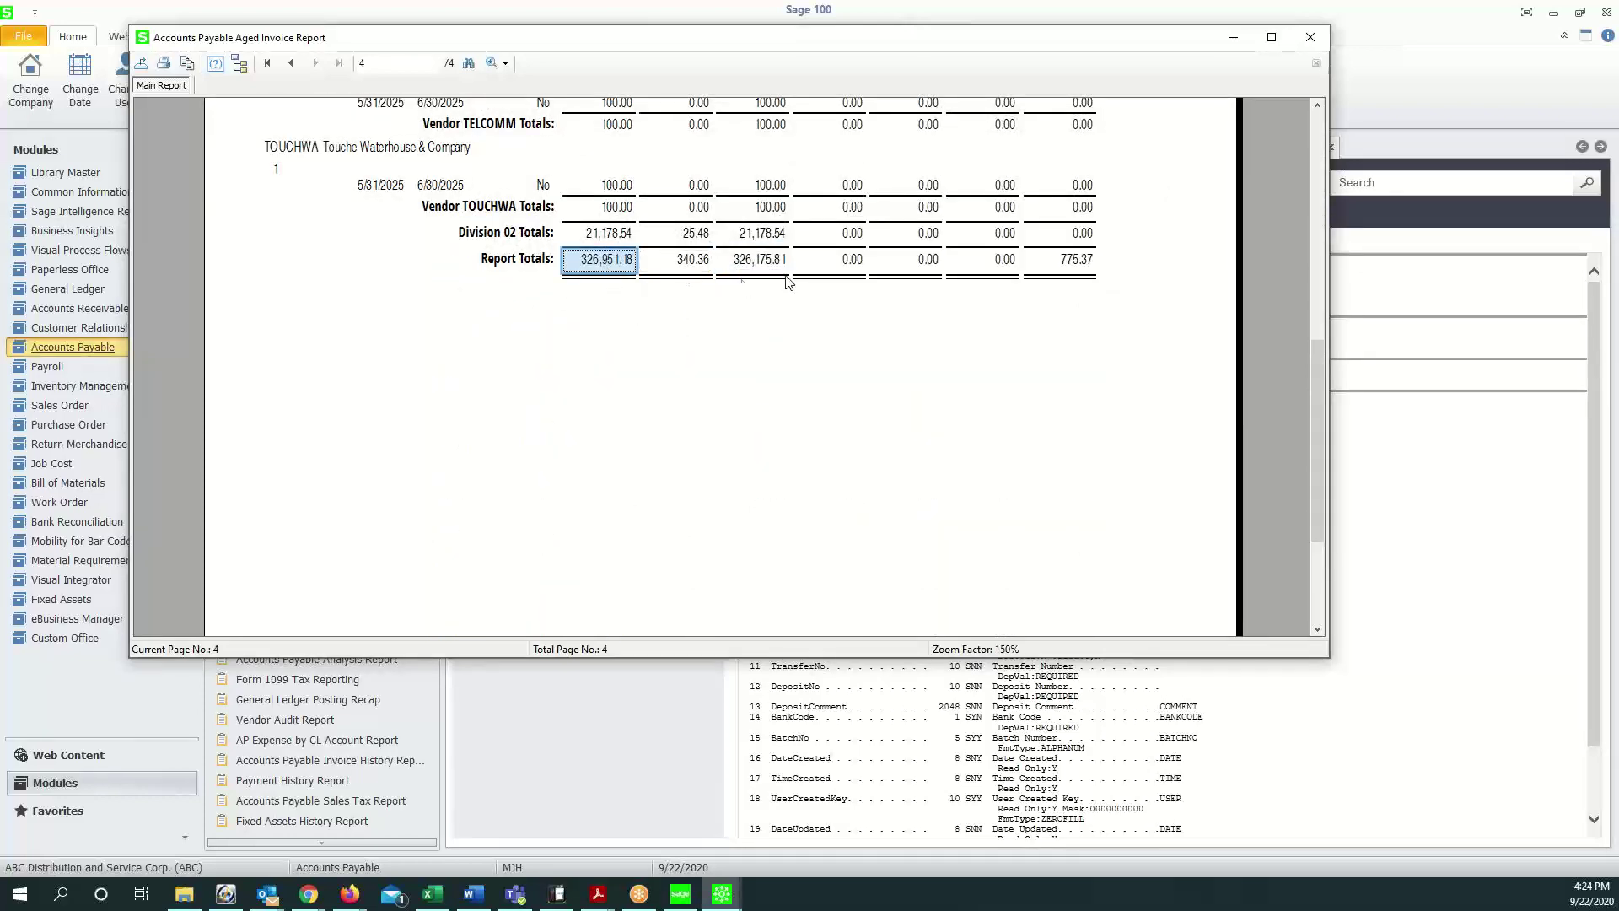
Step: Place the history of account 200-01-00 over the payables report to compare balances, and return to the main Sage 100 window
{"action": "mouse_move", "coordinate": [723, 899]}
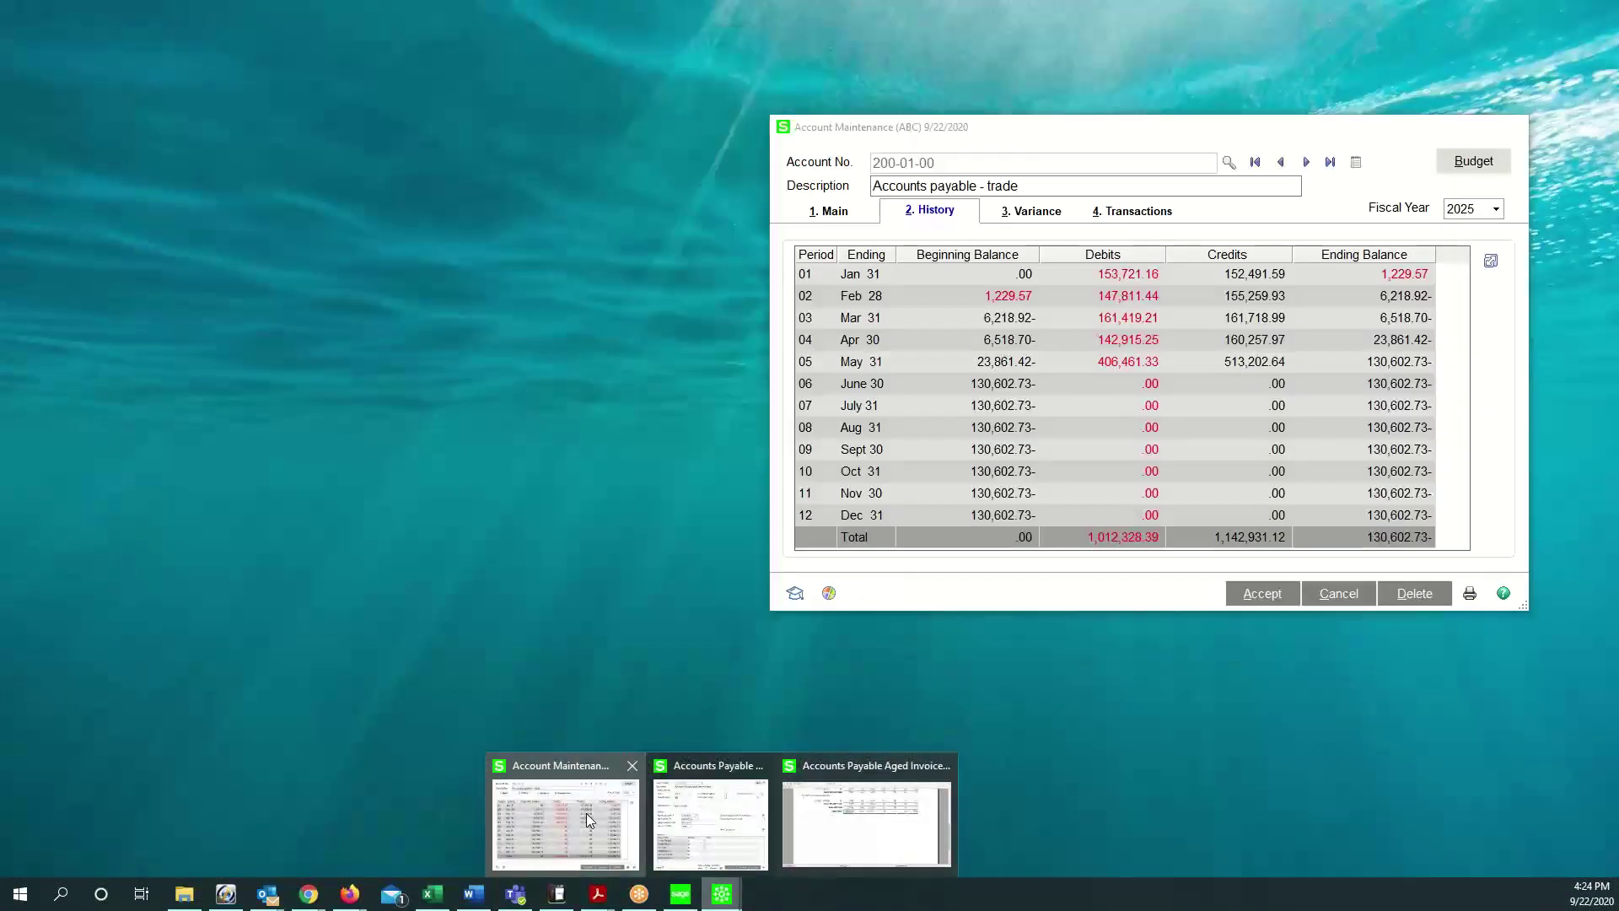
{"action": "left_click", "coordinate": [586, 813]}
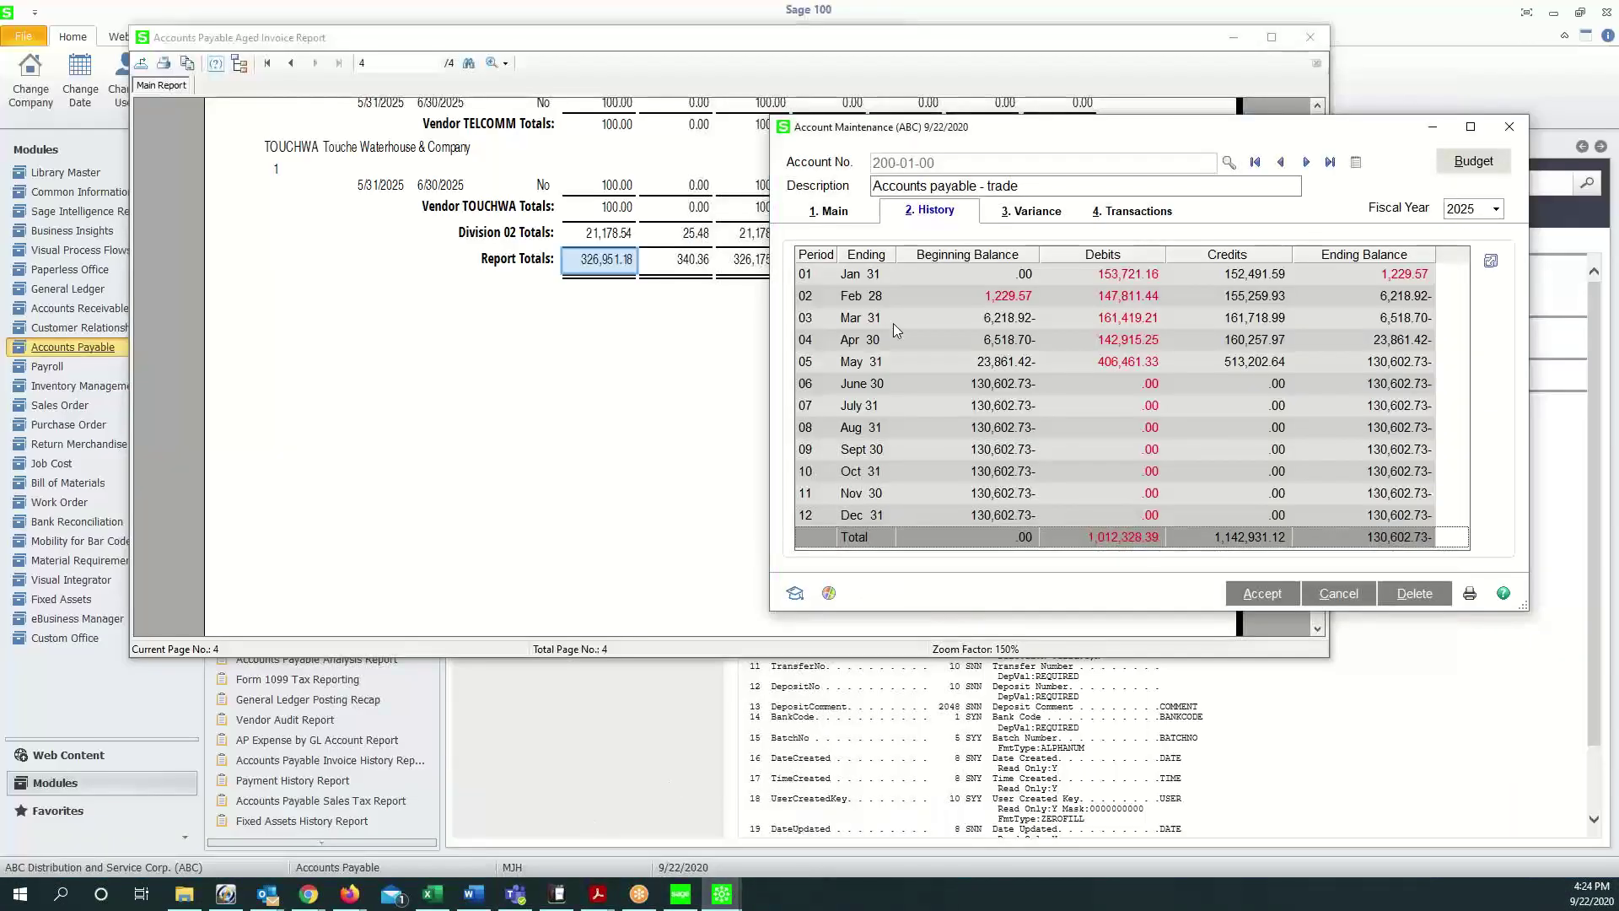
{"action": "left_click_drag", "start_coordinate": [1074, 139], "coordinate": [1101, 289]}
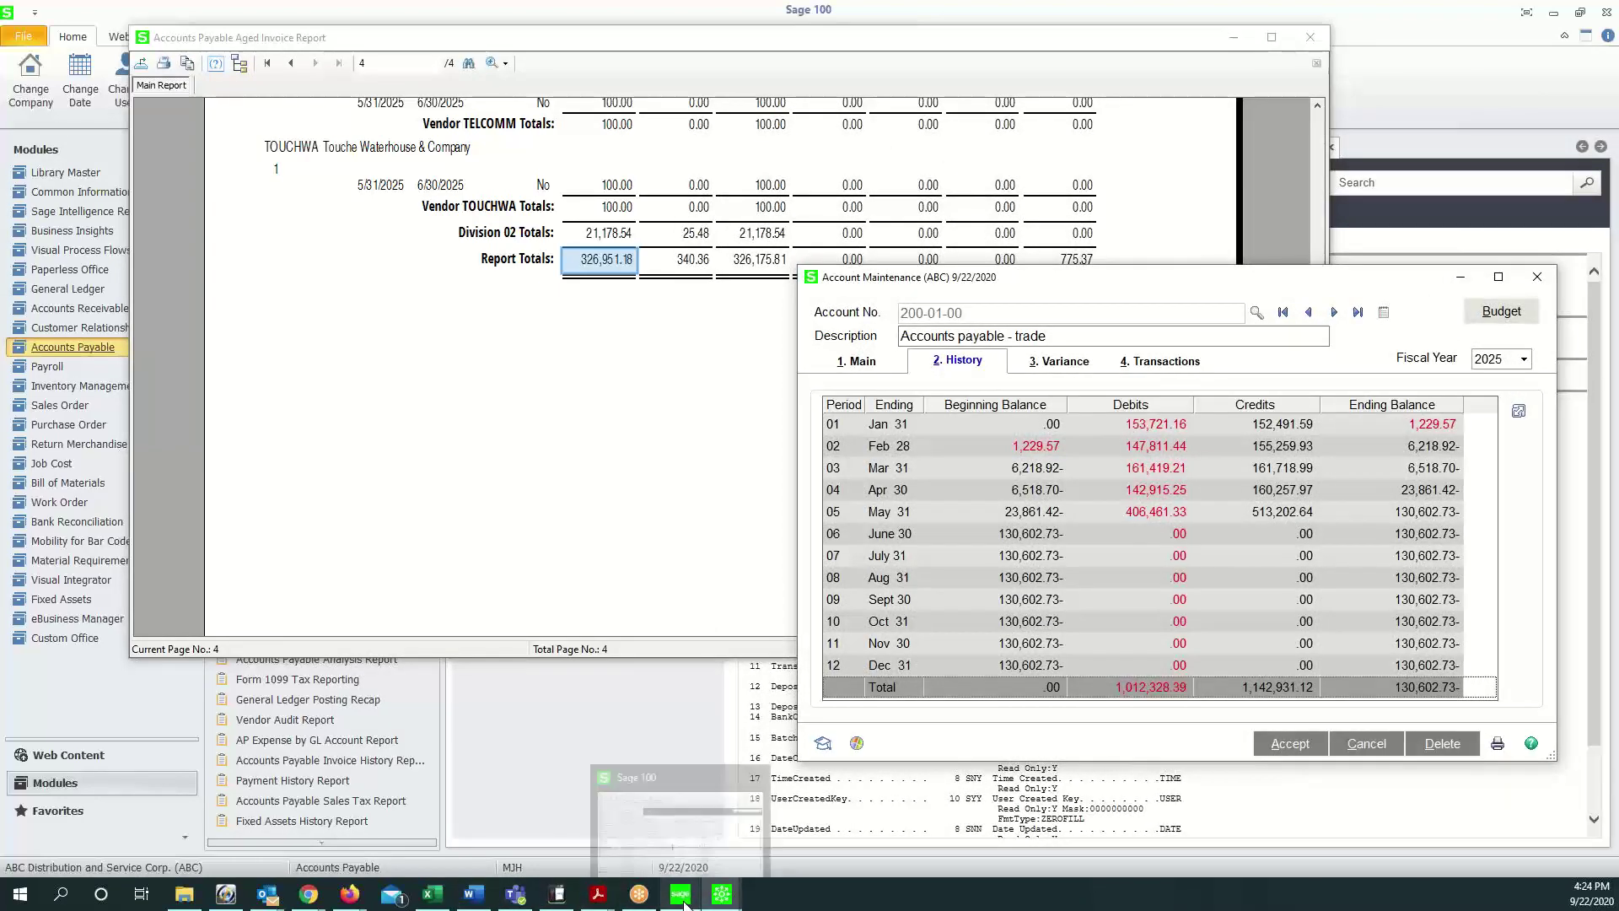
{"action": "left_click", "coordinate": [684, 831]}
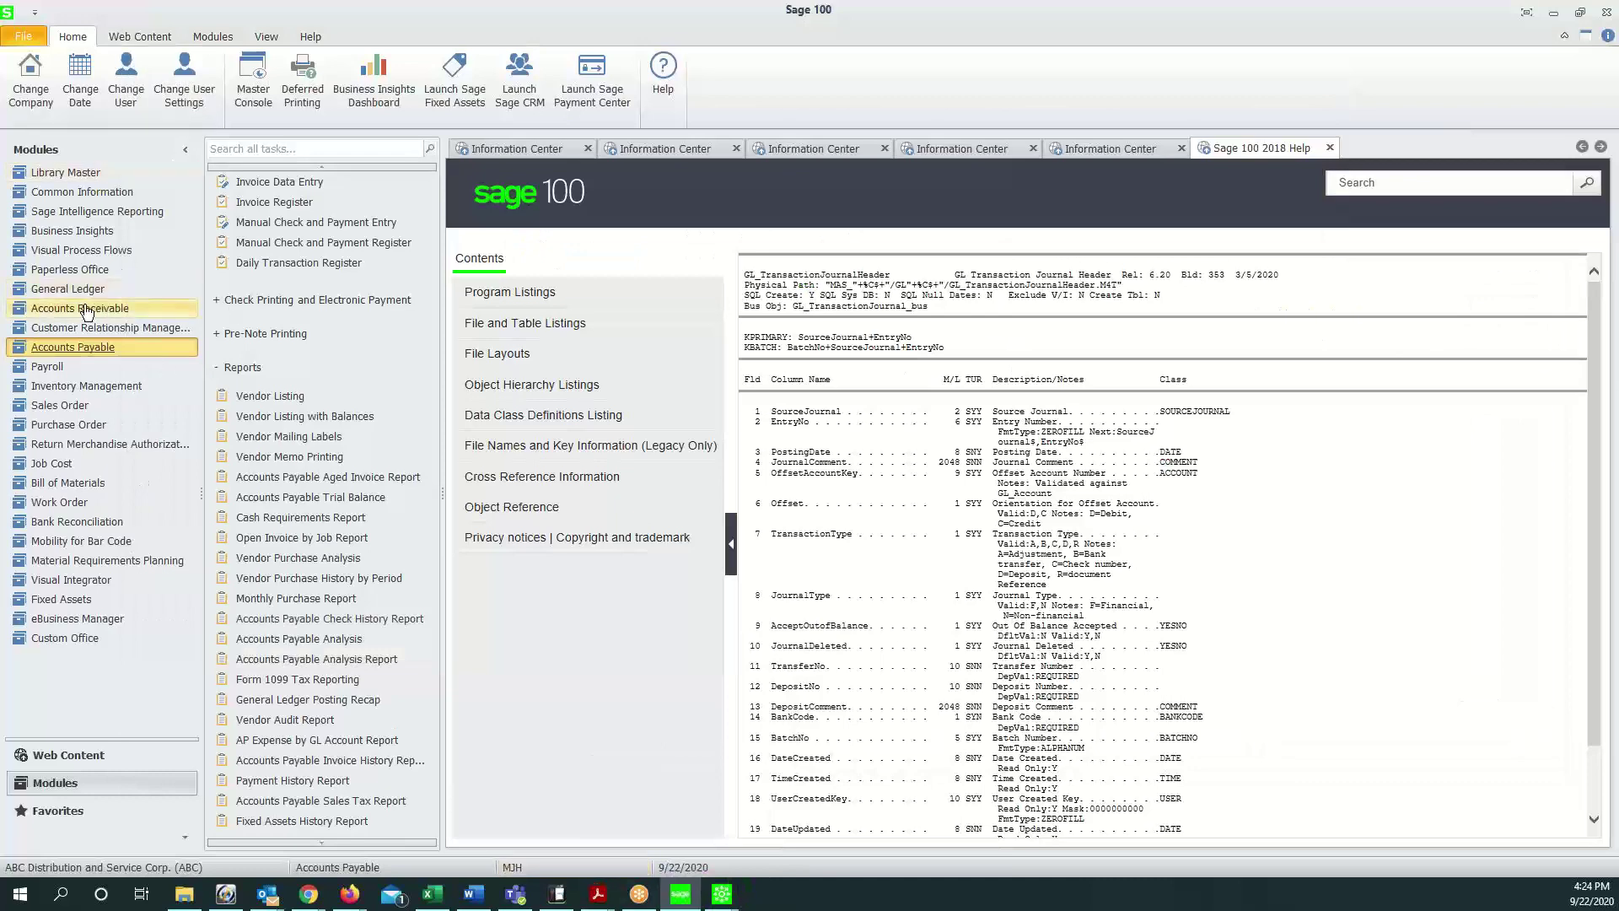
Step: Look up account 200-02-00, Accounts payable - other, view its fiscal year 2025 history with the Total row selected, and move the window aside
{"action": "left_click", "coordinate": [56, 290]}
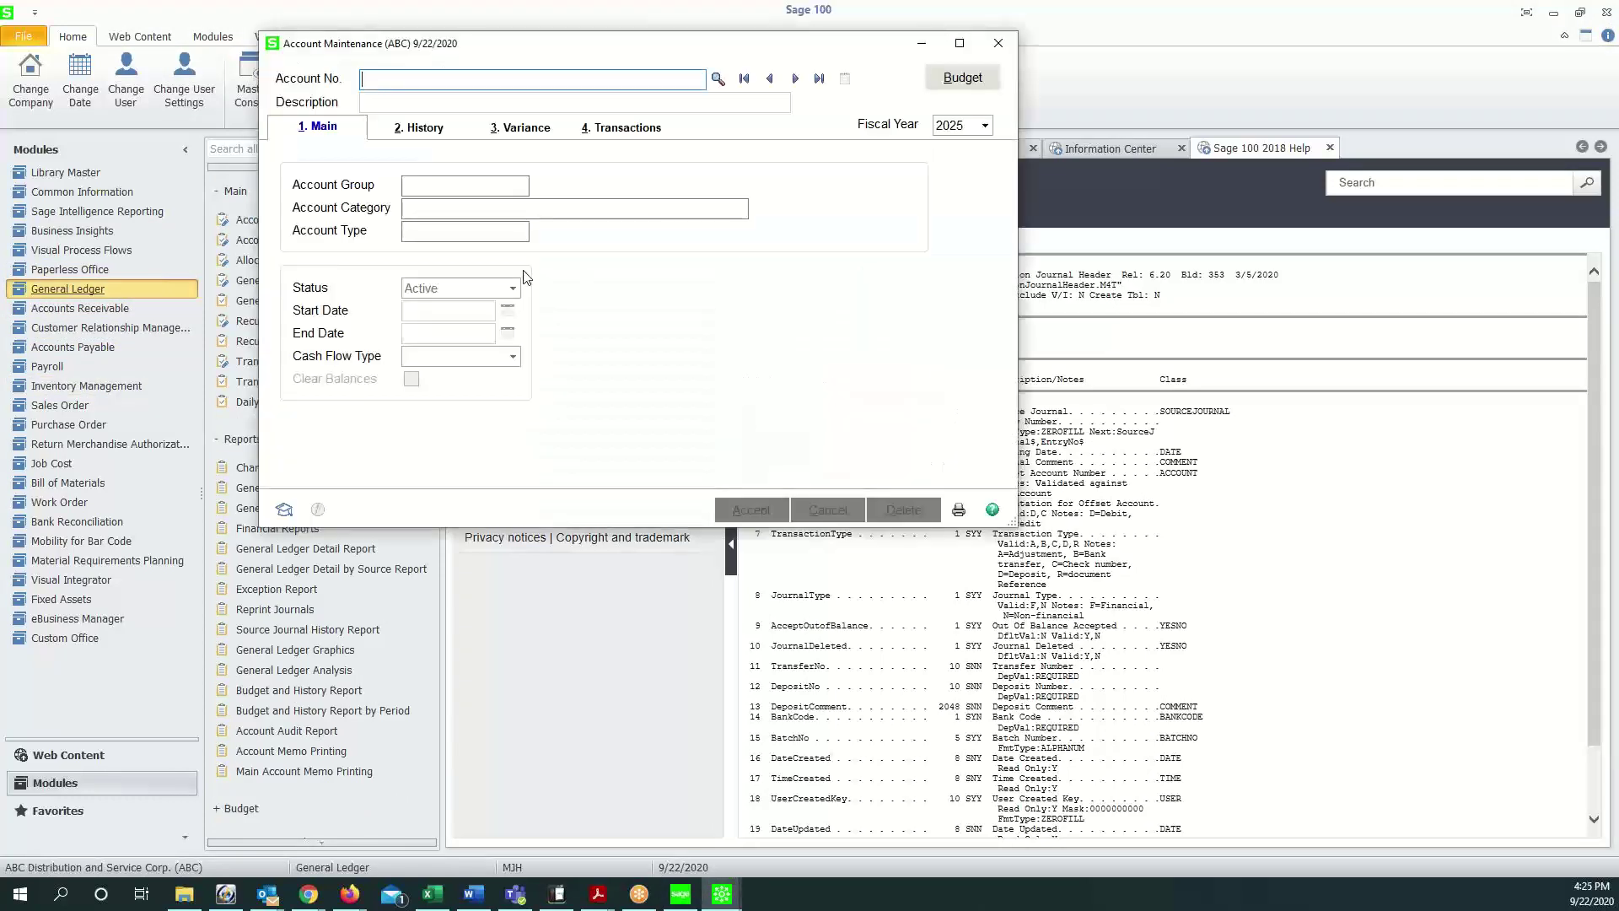
{"action": "type", "text": "2"}
{"action": "key", "text": "F2"}
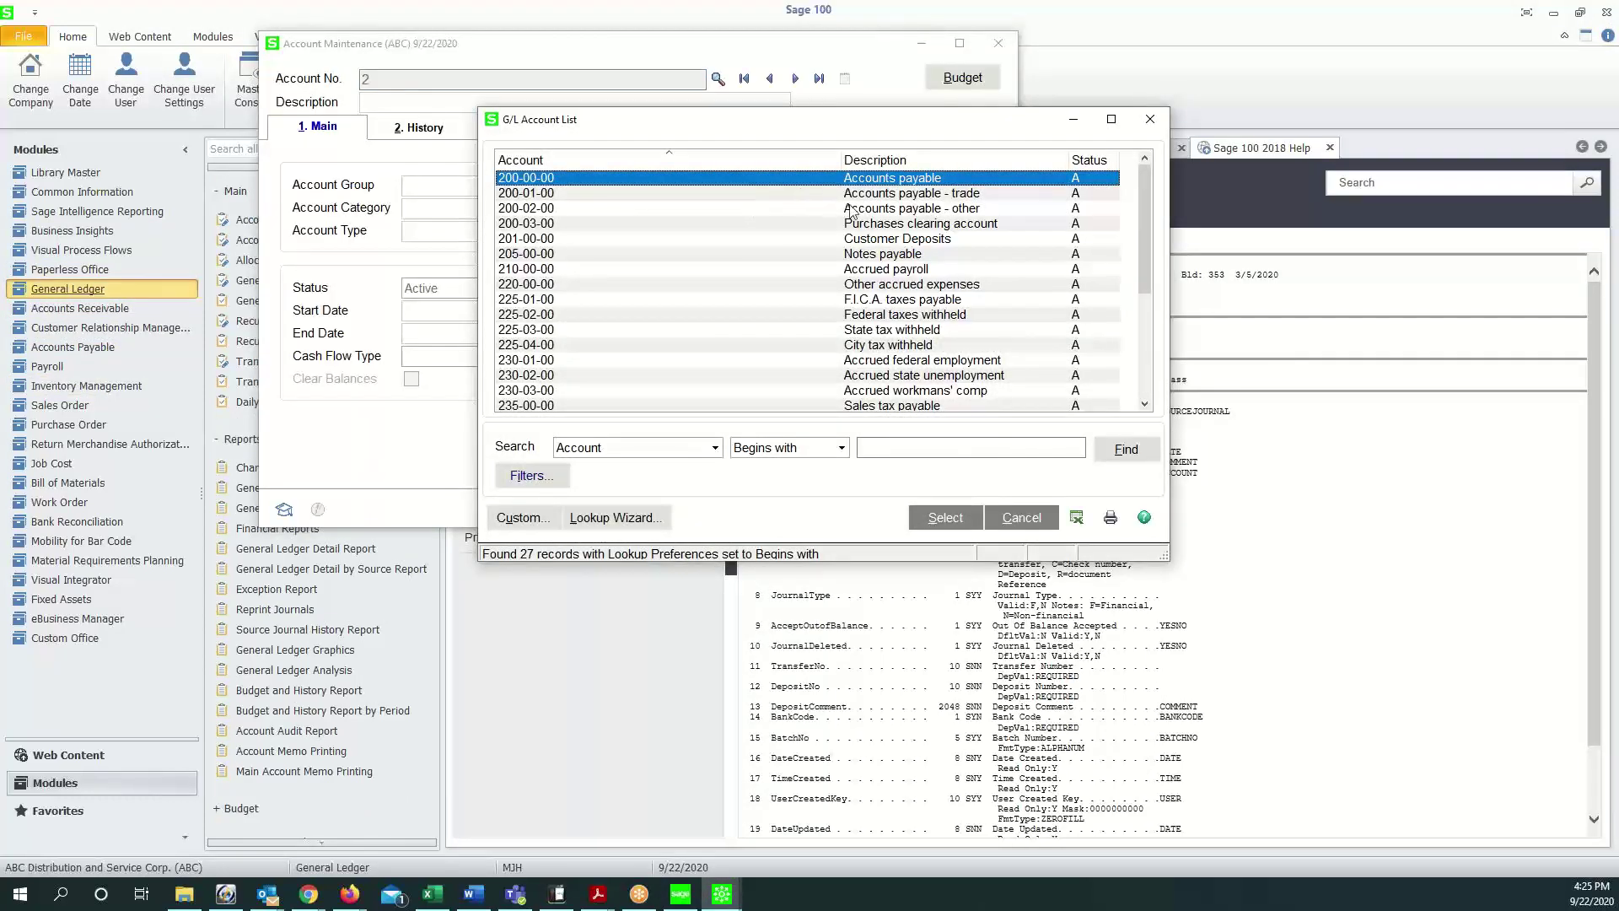
{"action": "double_click", "coordinate": [849, 211]}
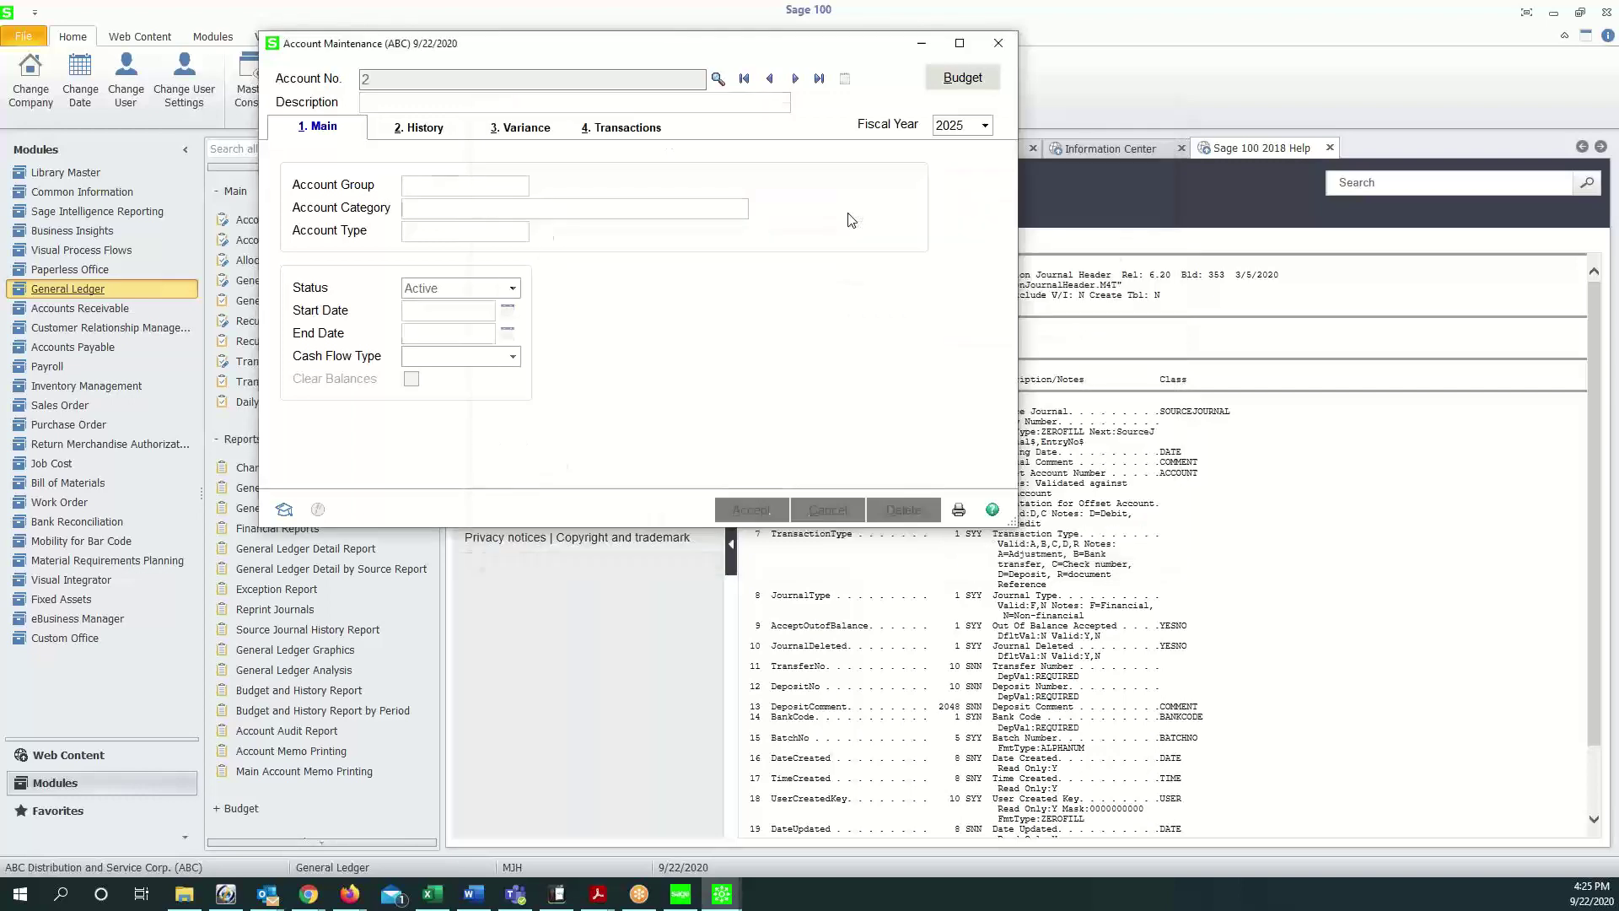
{"action": "left_click", "coordinate": [430, 128]}
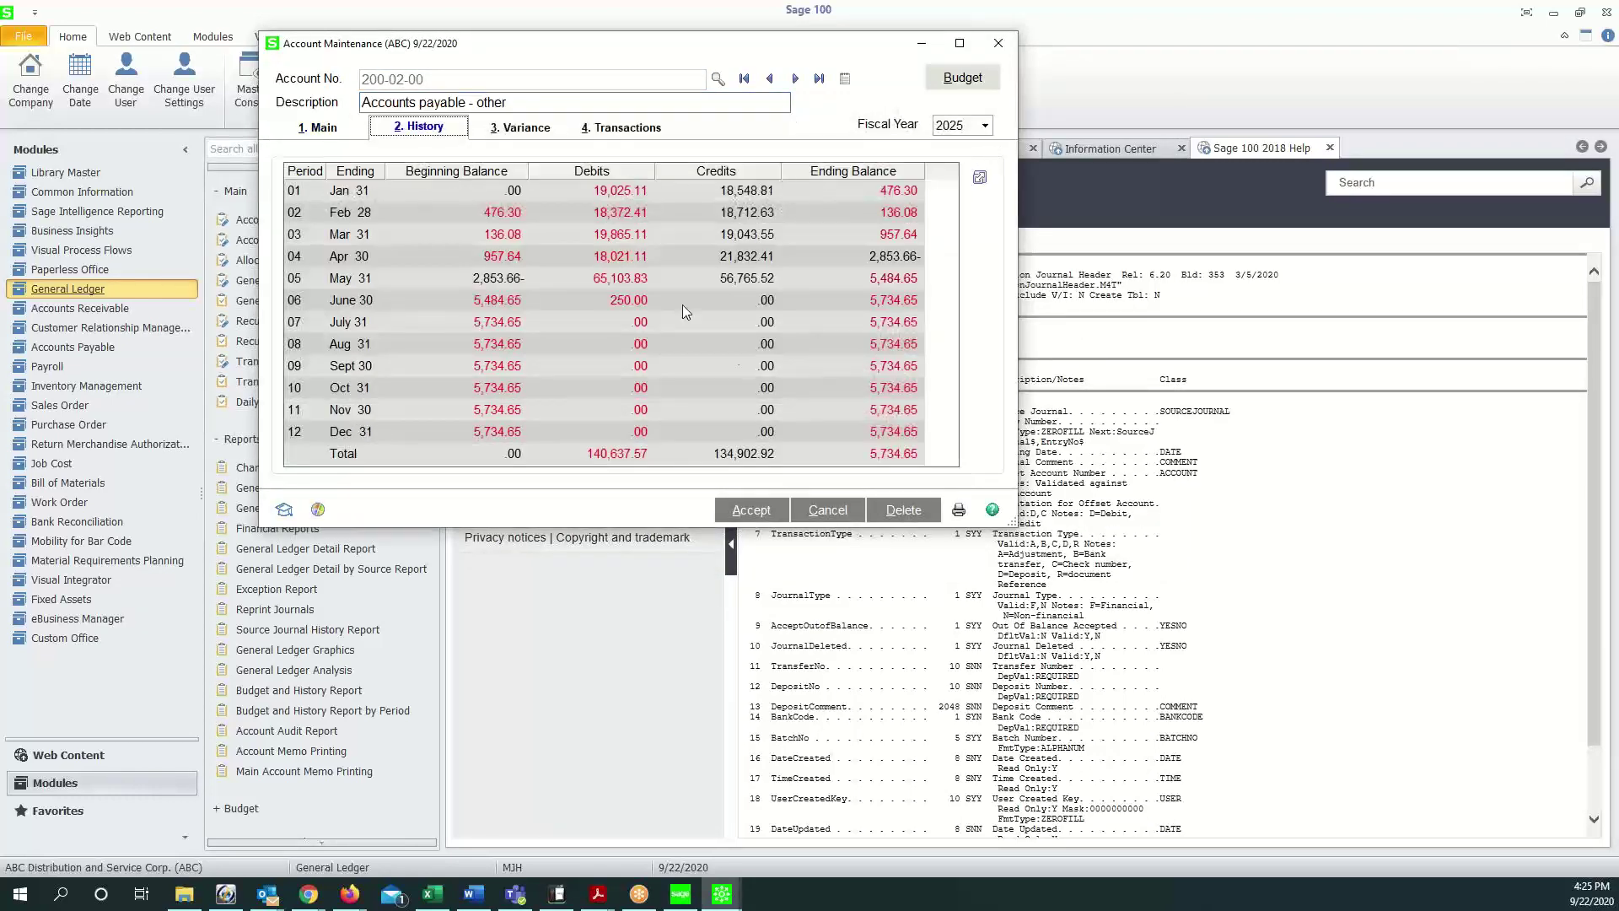
{"action": "left_click", "coordinate": [886, 457]}
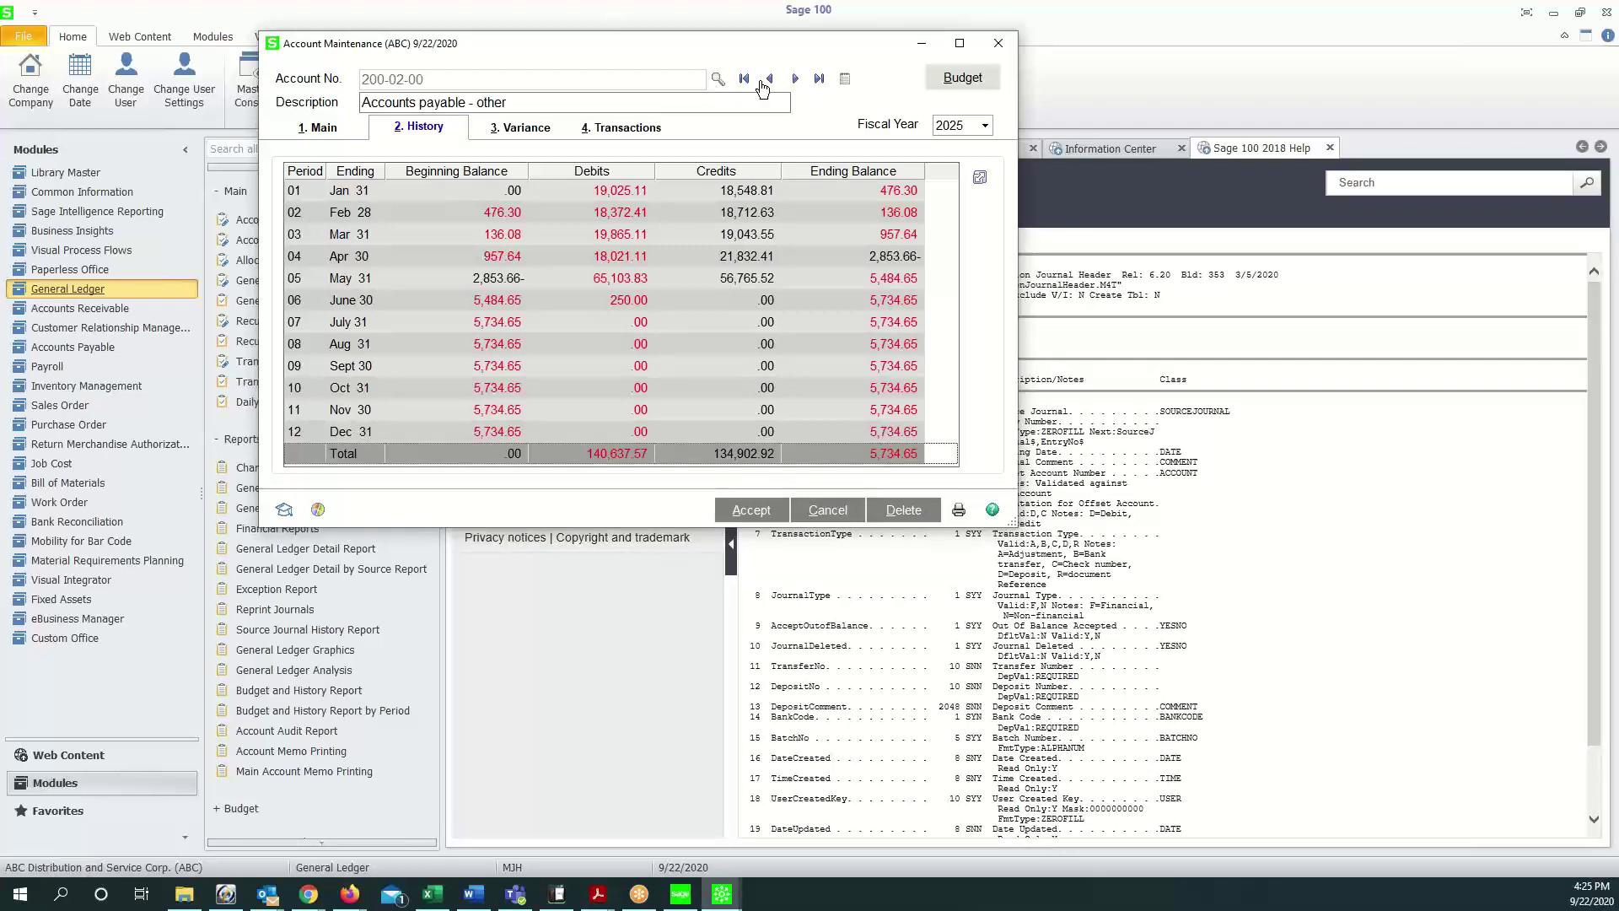
{"action": "left_click_drag", "start_coordinate": [721, 46], "coordinate": [987, 33]}
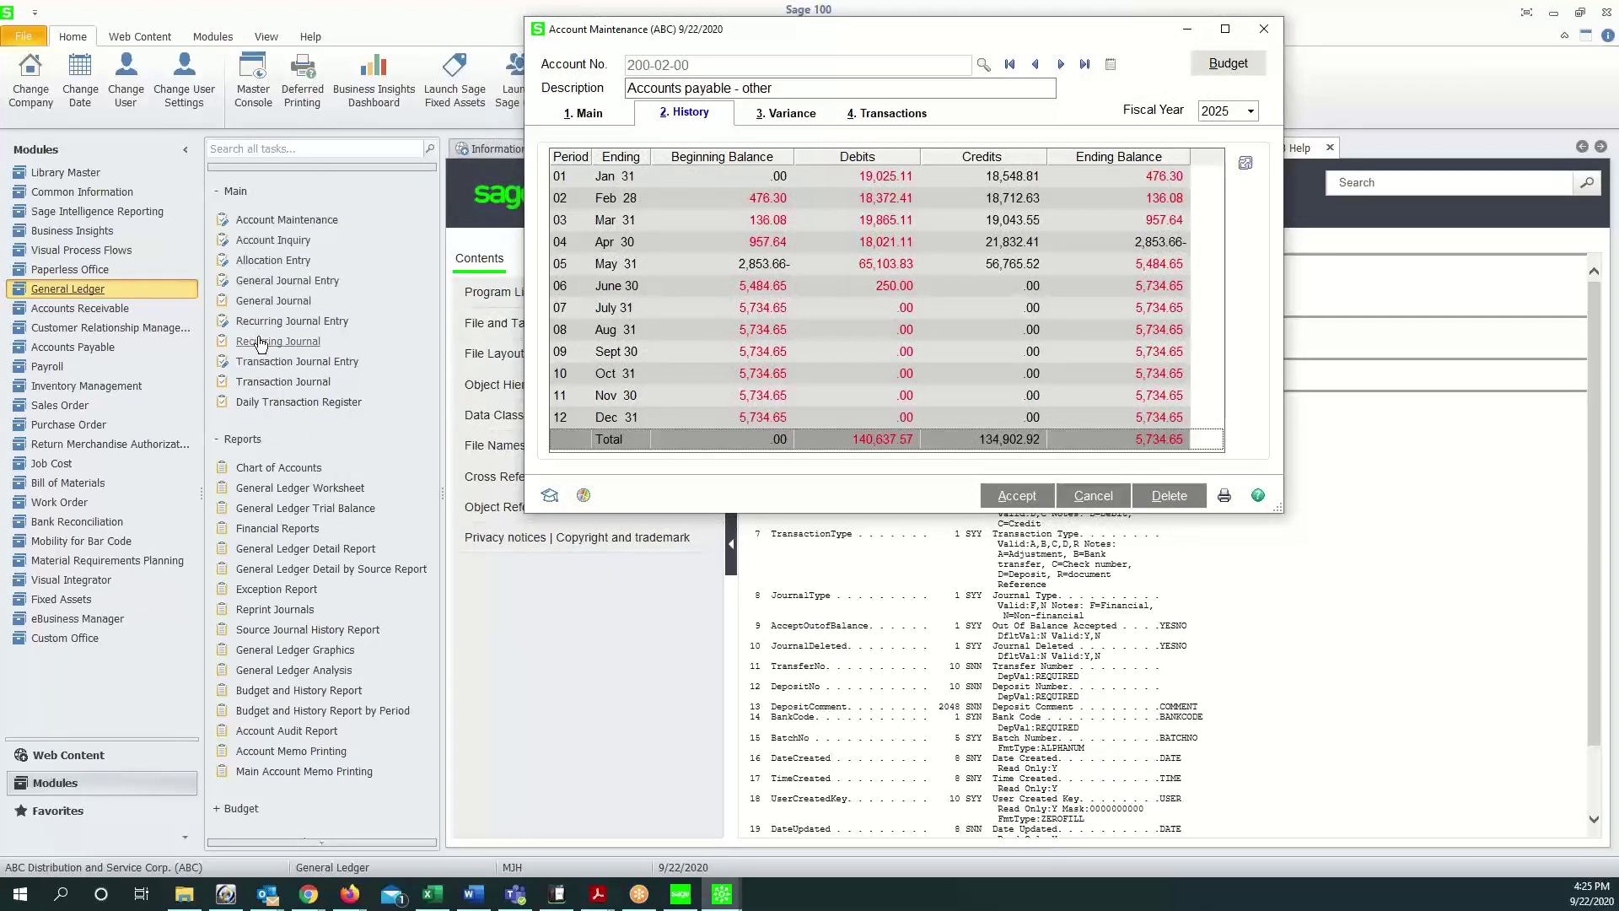
Step: Look up account 200-00-00, Accounts payable, in a second Account Maintenance window, view its fiscal year 2025 history, and close it
{"action": "left_click", "coordinate": [266, 220]}
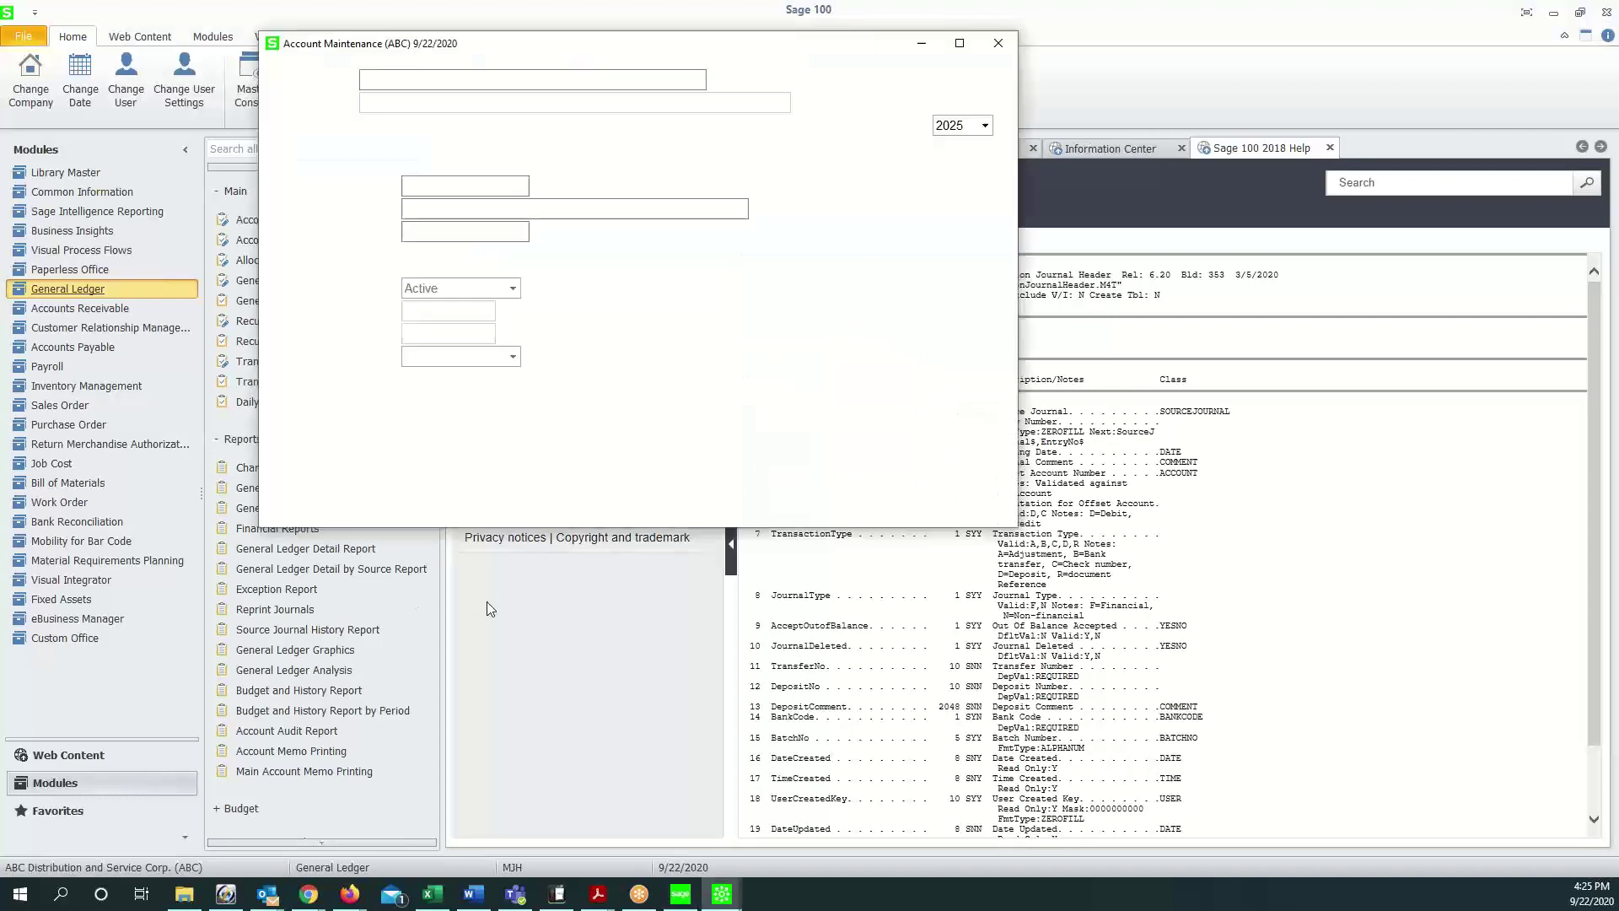
{"action": "type", "text": "2"}
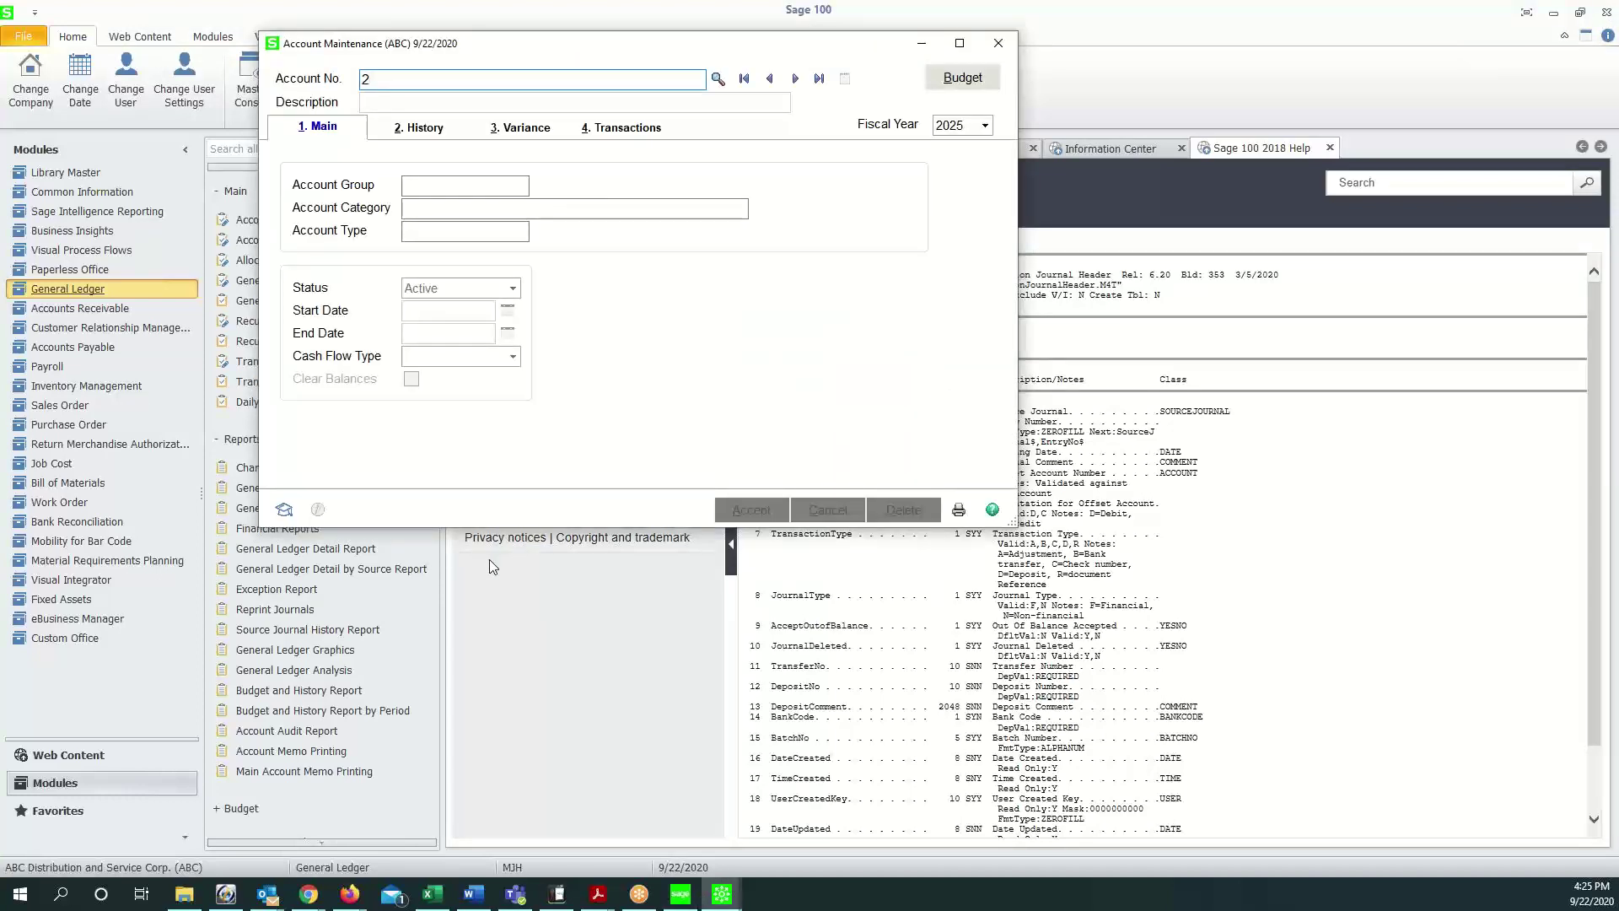
{"action": "key", "text": "F2"}
{"action": "double_click", "coordinate": [611, 183]}
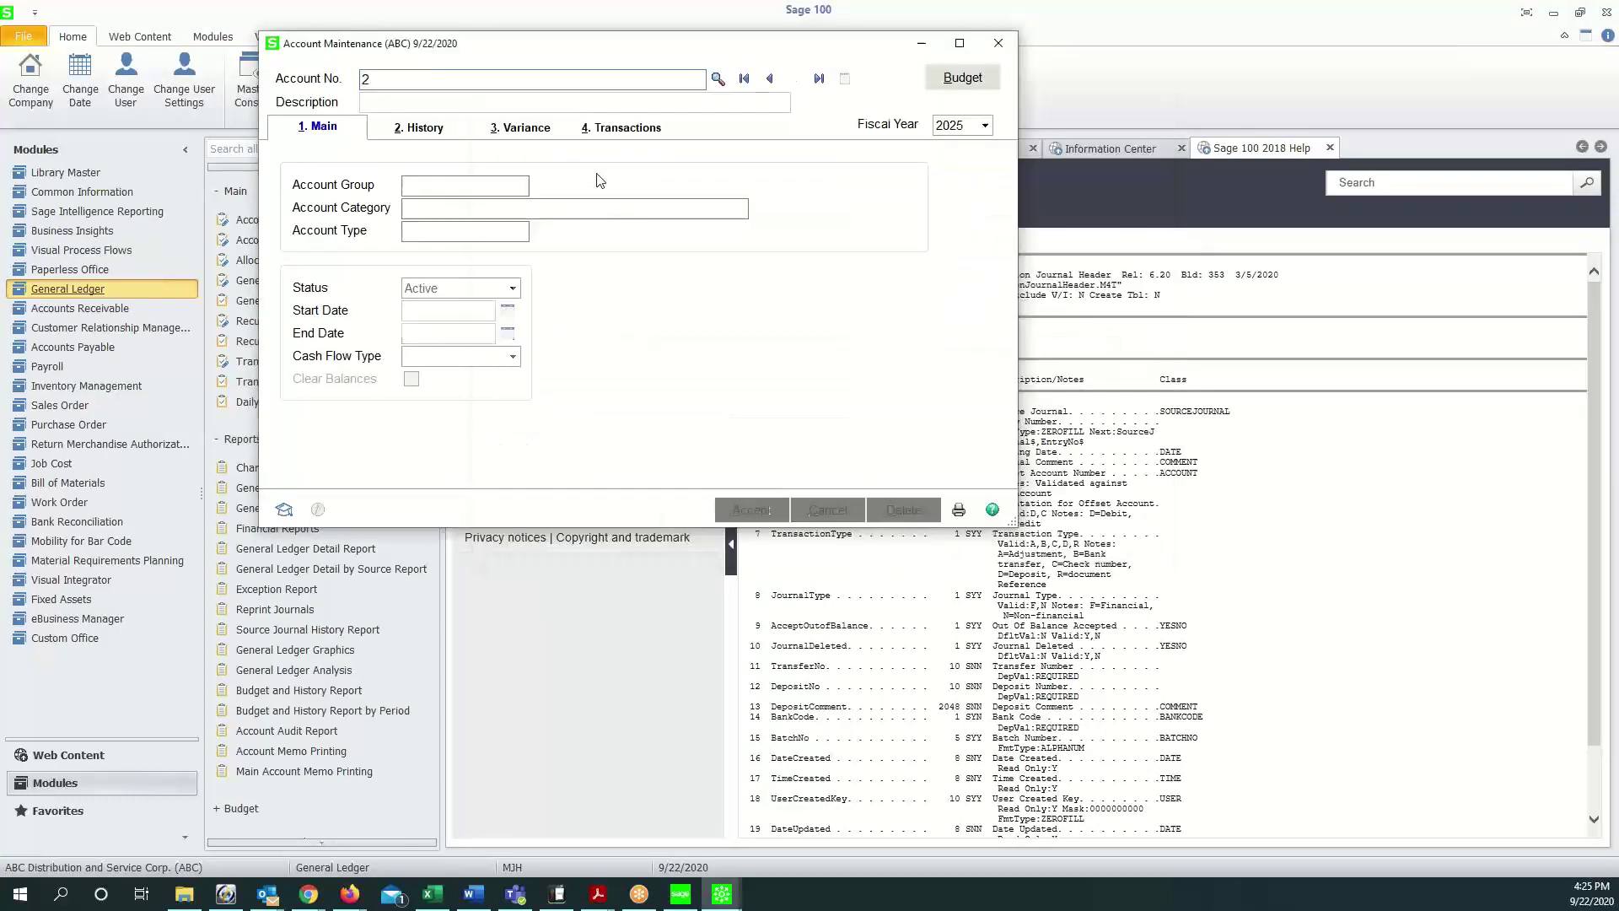
{"action": "left_click", "coordinate": [422, 130]}
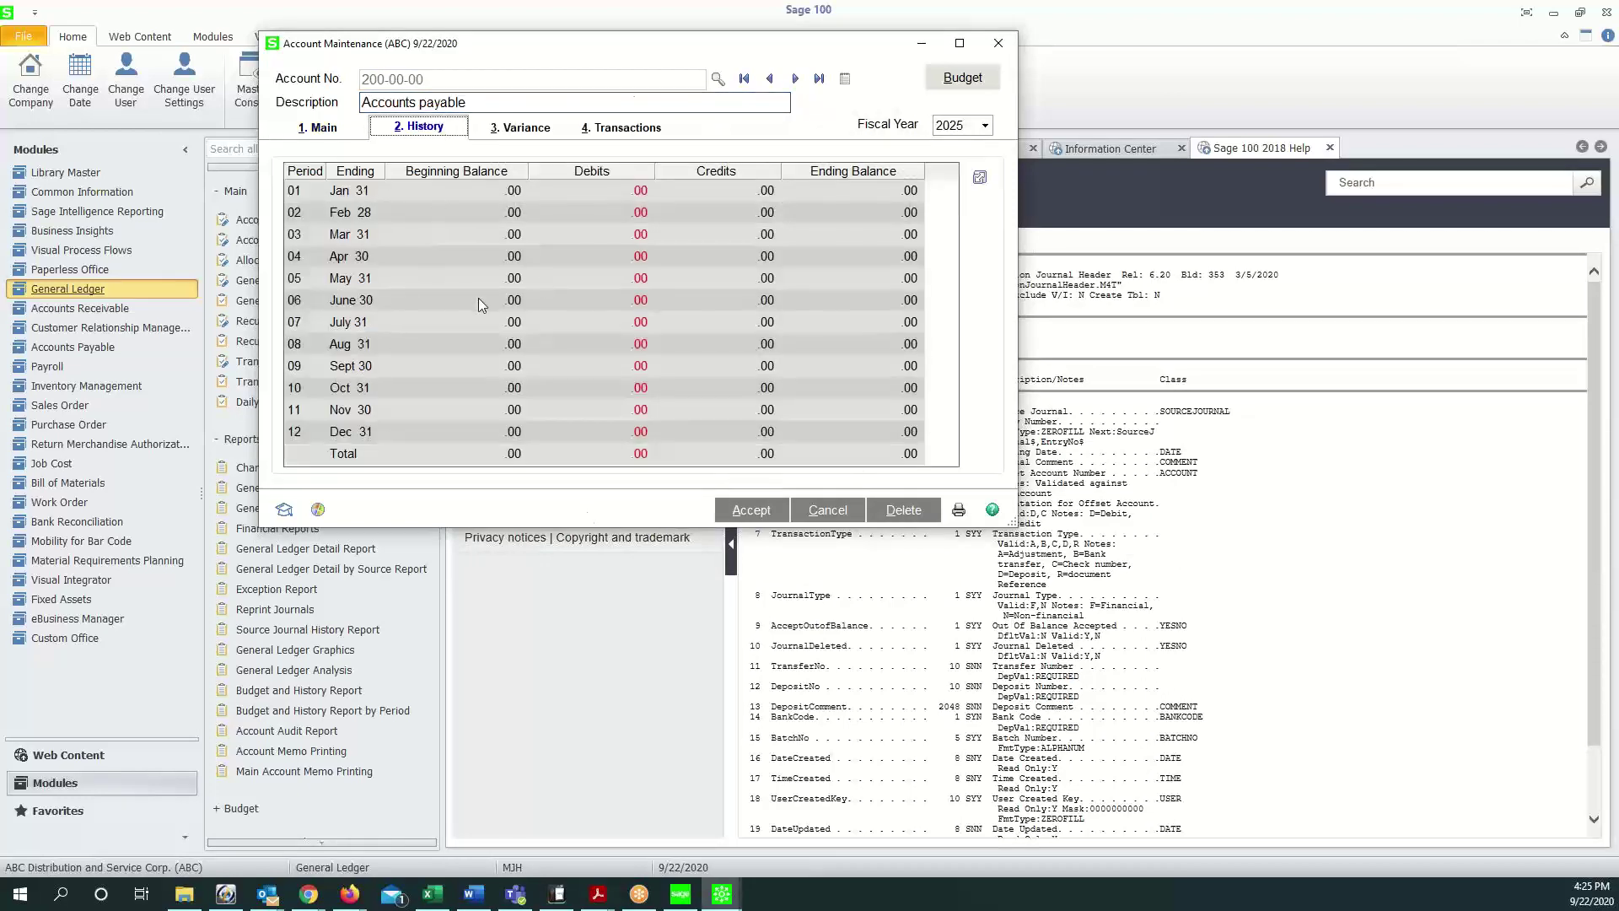
{"action": "left_click_drag", "start_coordinate": [571, 53], "coordinate": [360, 81]}
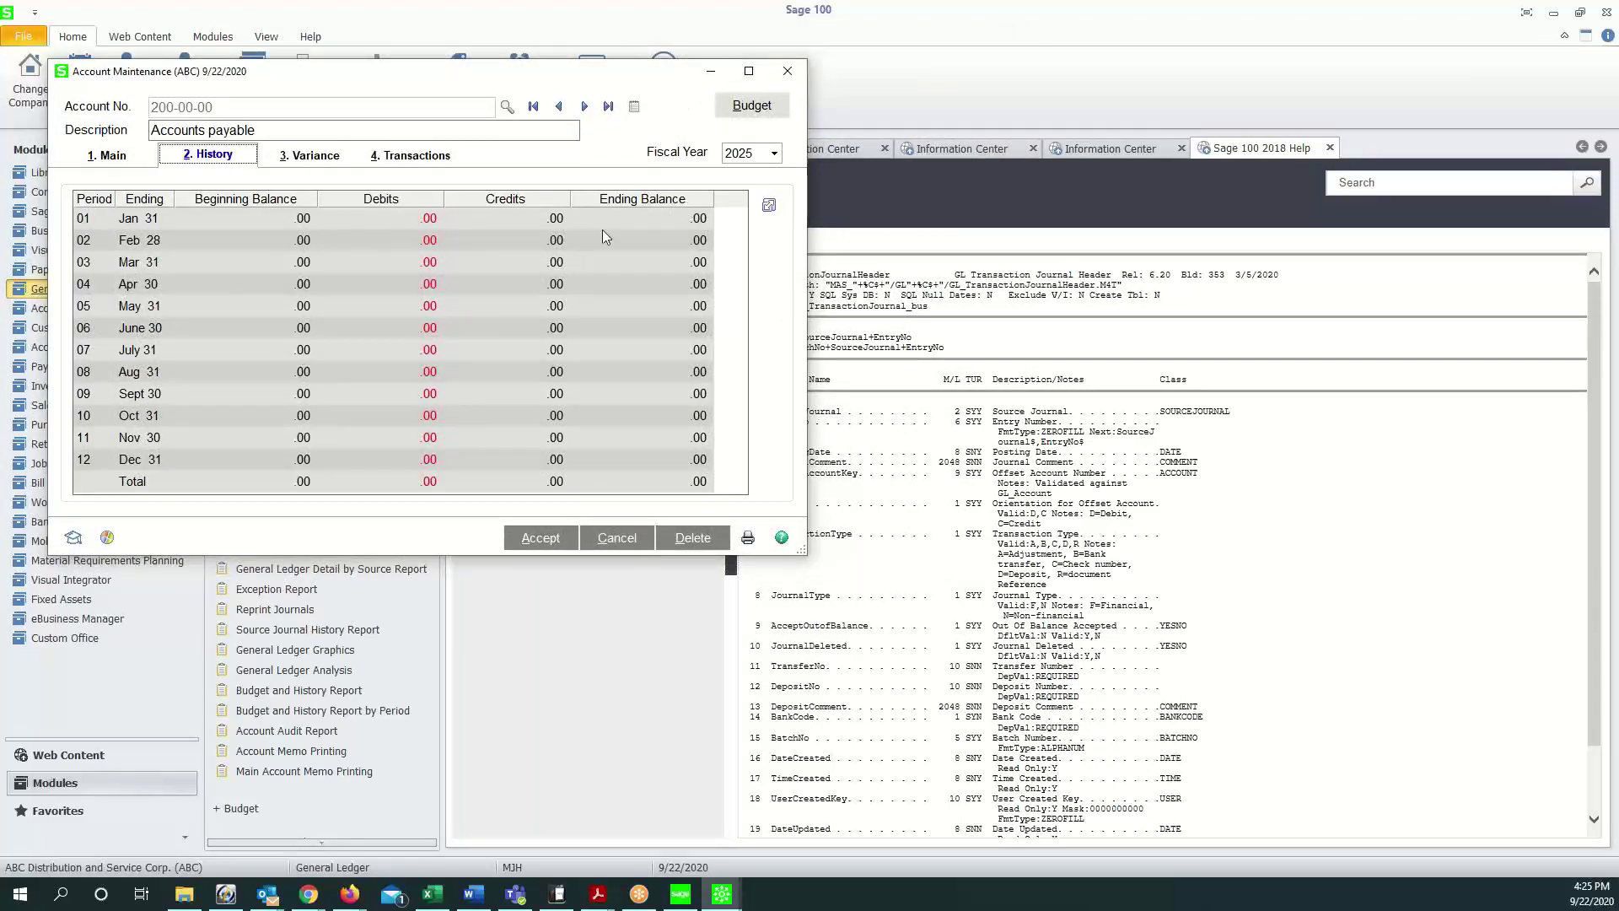
{"action": "left_click", "coordinate": [786, 71]}
Step: Arrange the histories of accounts 200-02-00 and 200-01-00 side by side beneath the Accounts Payable Aged Invoice Report totals to compare balances
{"action": "left_click", "coordinate": [688, 897]}
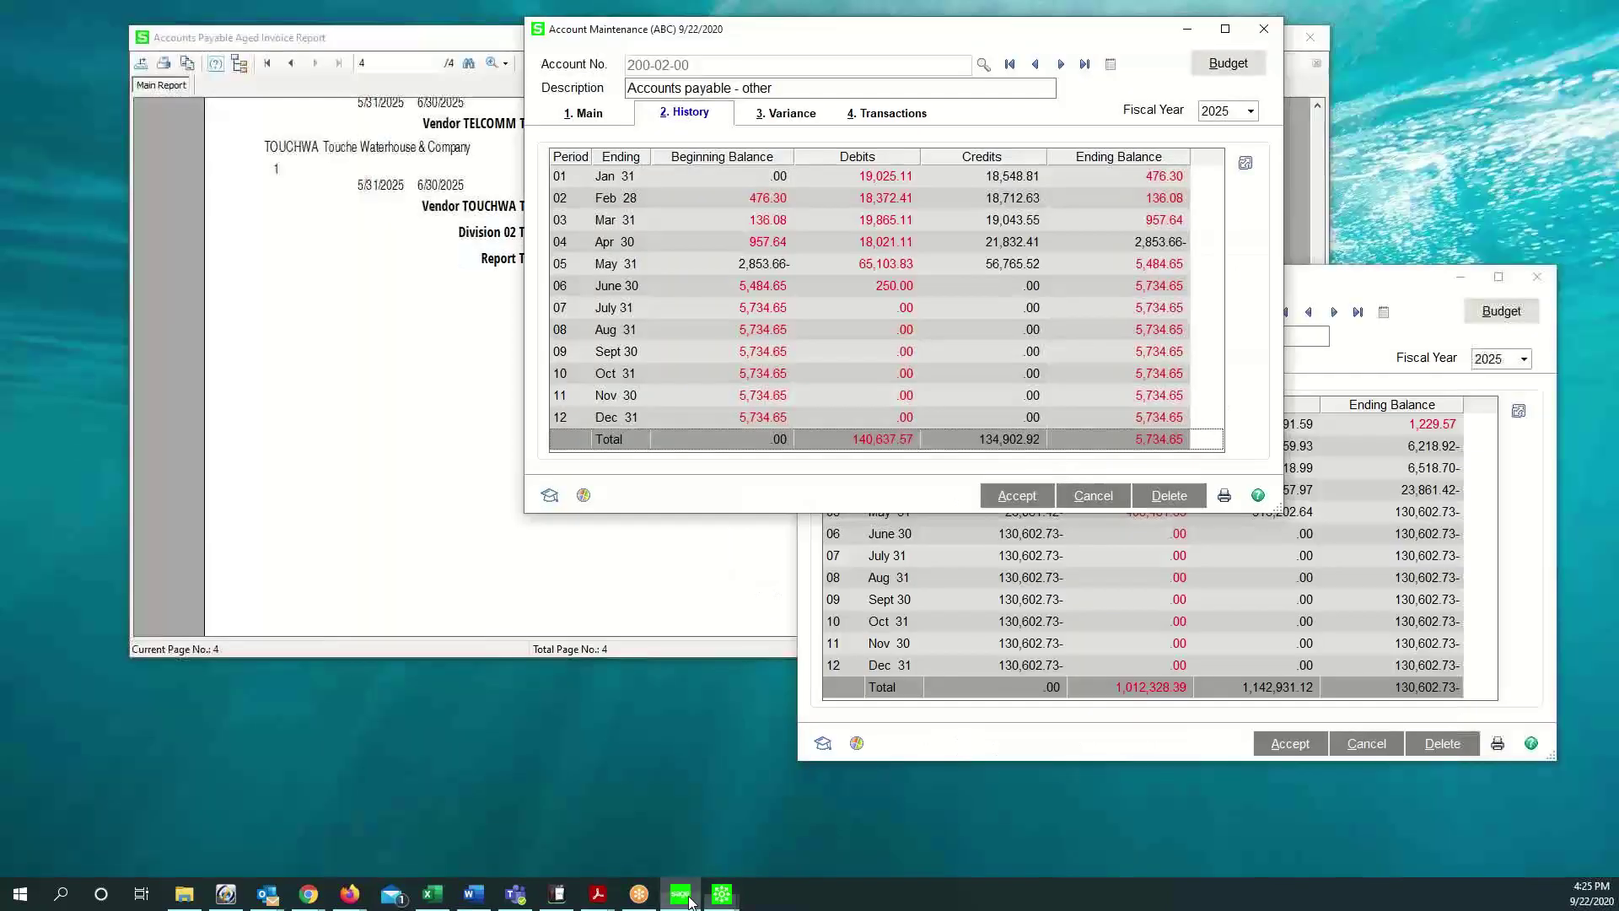
{"action": "left_click_drag", "start_coordinate": [867, 43], "coordinate": [377, 306]}
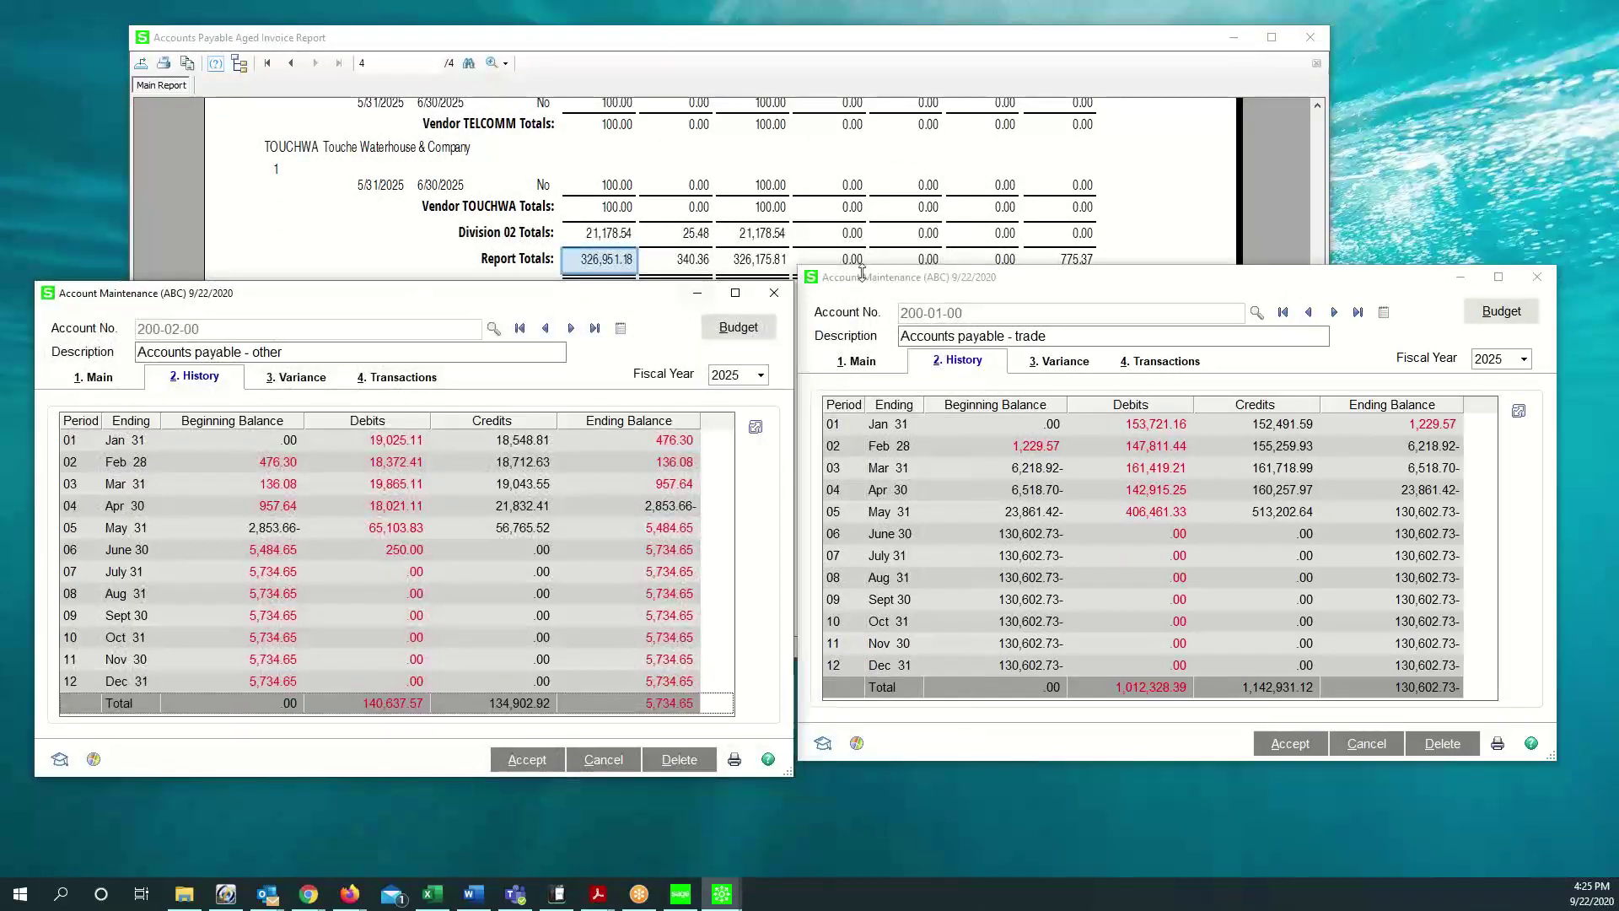
{"action": "left_click_drag", "start_coordinate": [861, 270], "coordinate": [861, 290]}
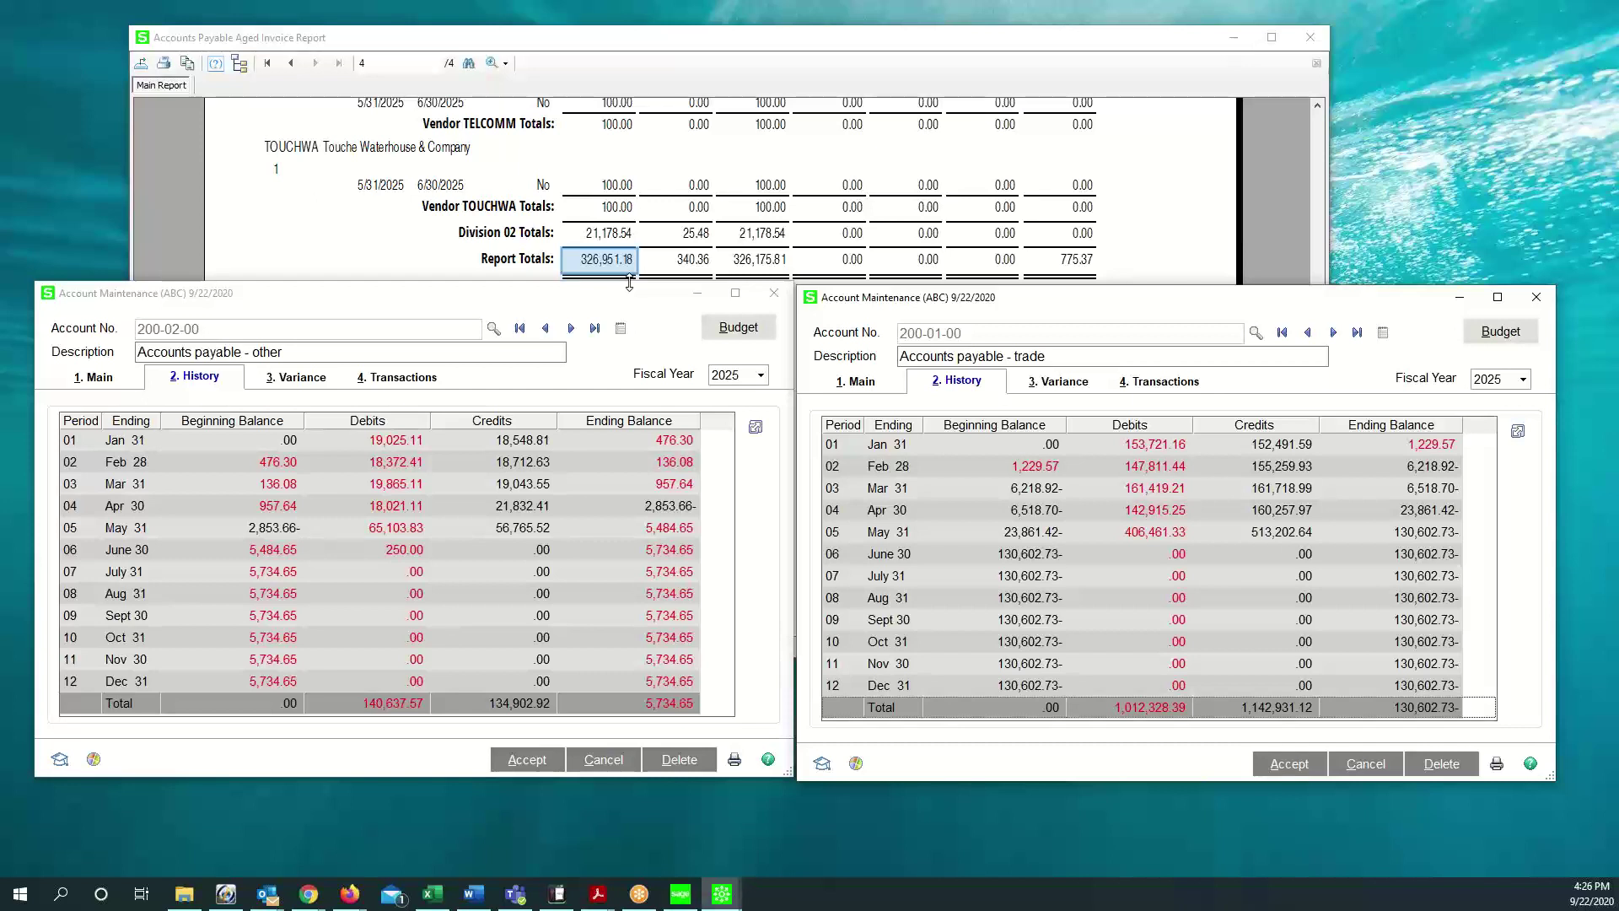
Step: Preview the General Ledger Daily Transaction Register to examine its unposted 5/2/2025 and 5/6/2025 entries, and close the preview
{"action": "left_click", "coordinate": [685, 896]}
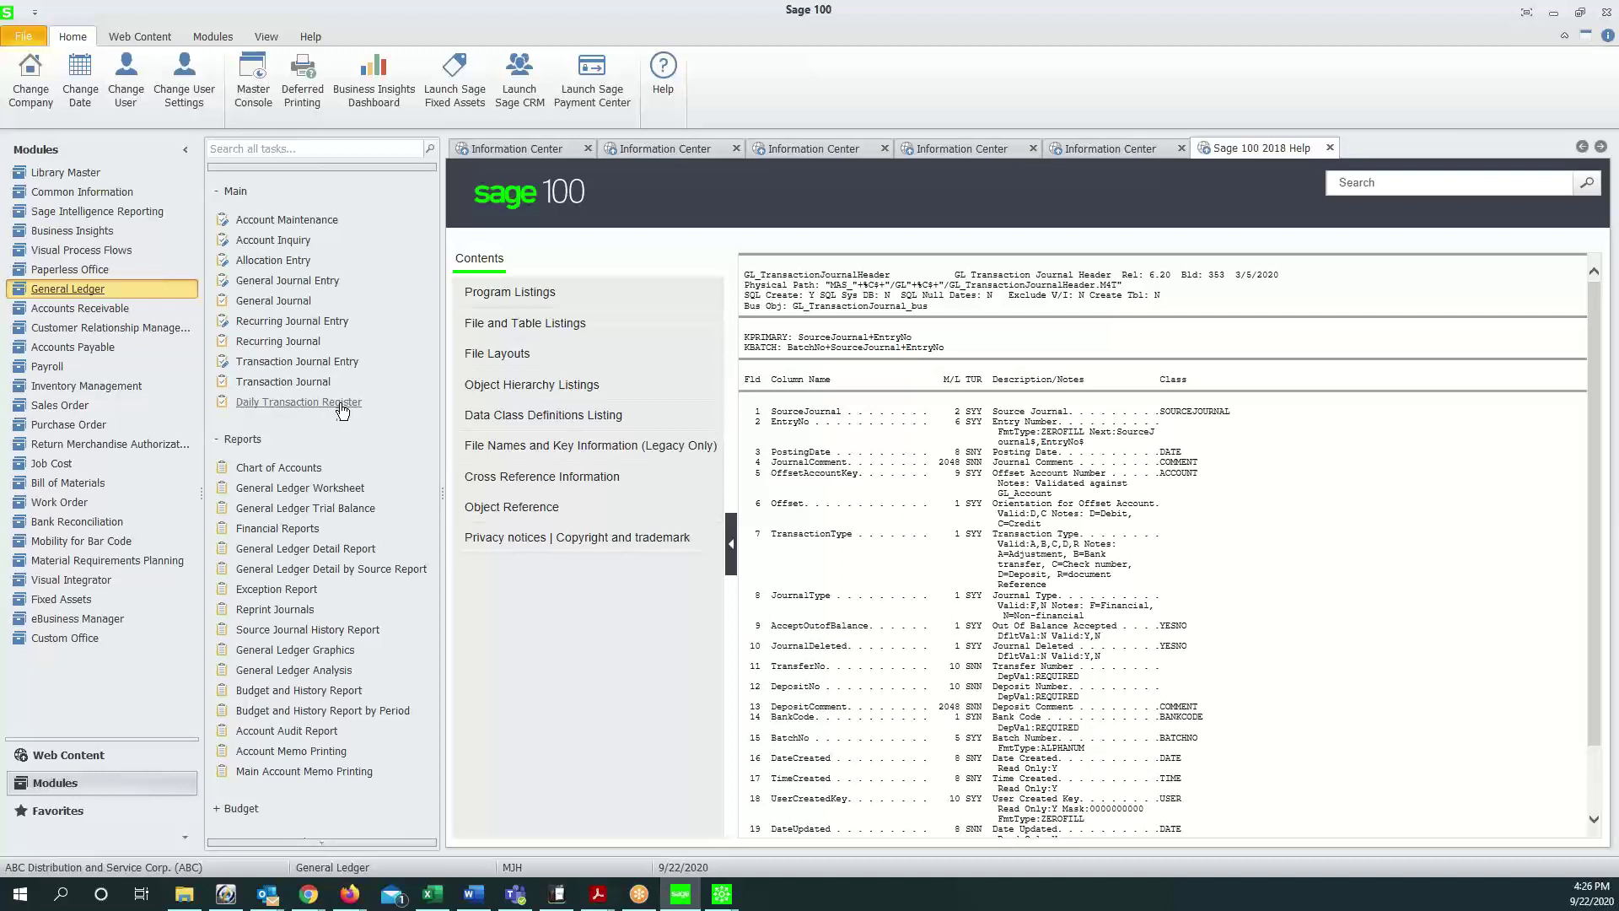
{"action": "left_click", "coordinate": [288, 407]}
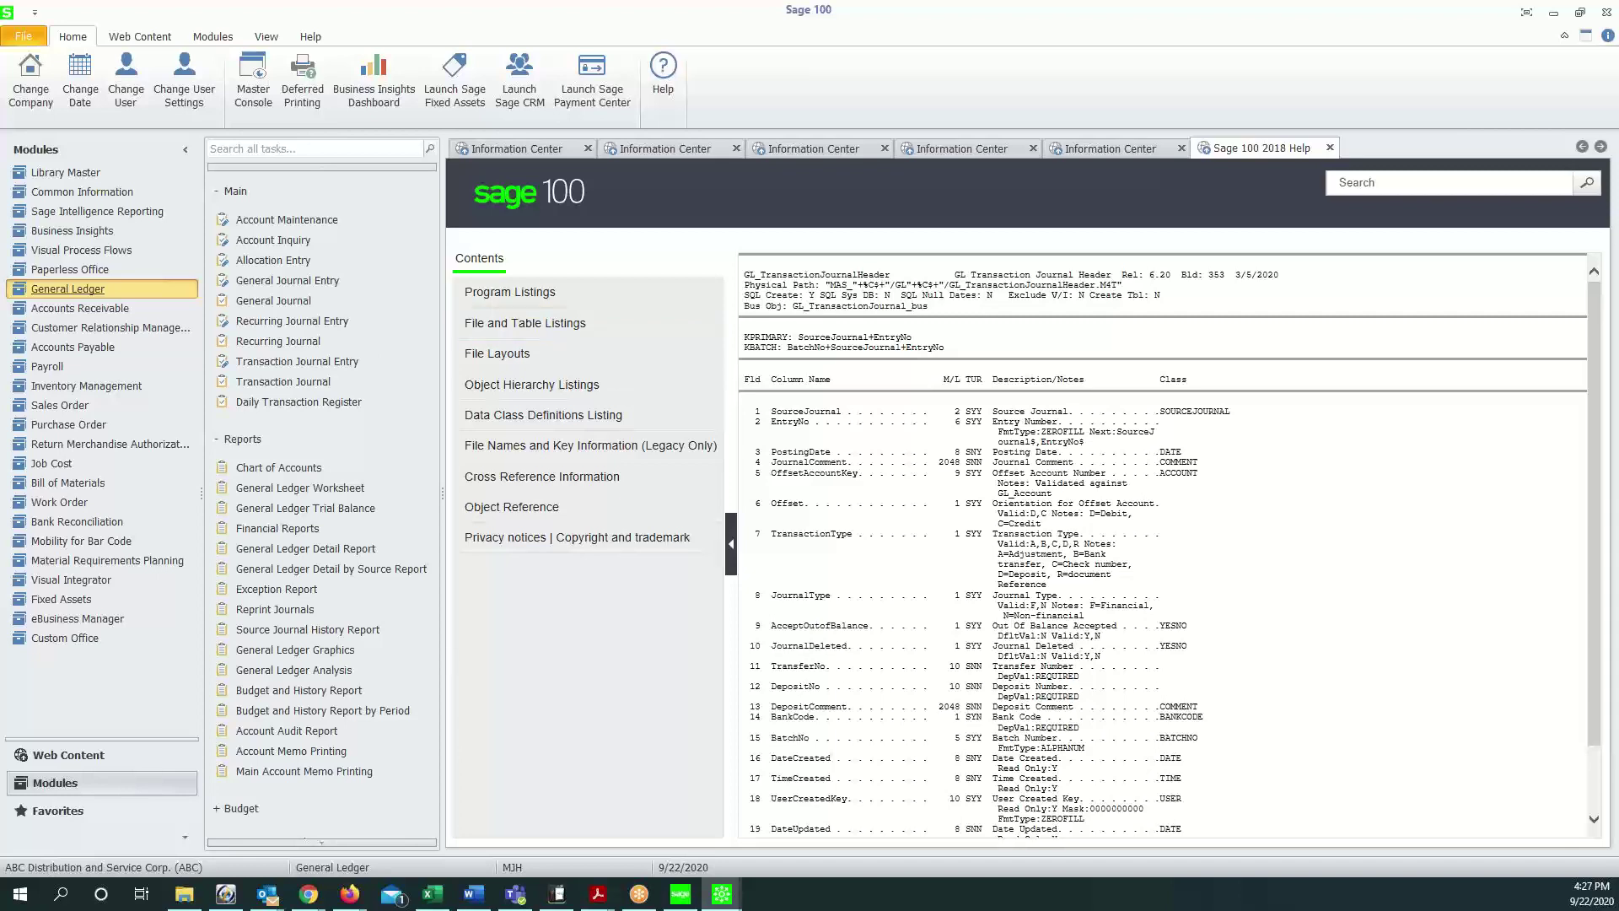
{"action": "left_click_drag", "start_coordinate": [0, 160], "coordinate": [732, 90]}
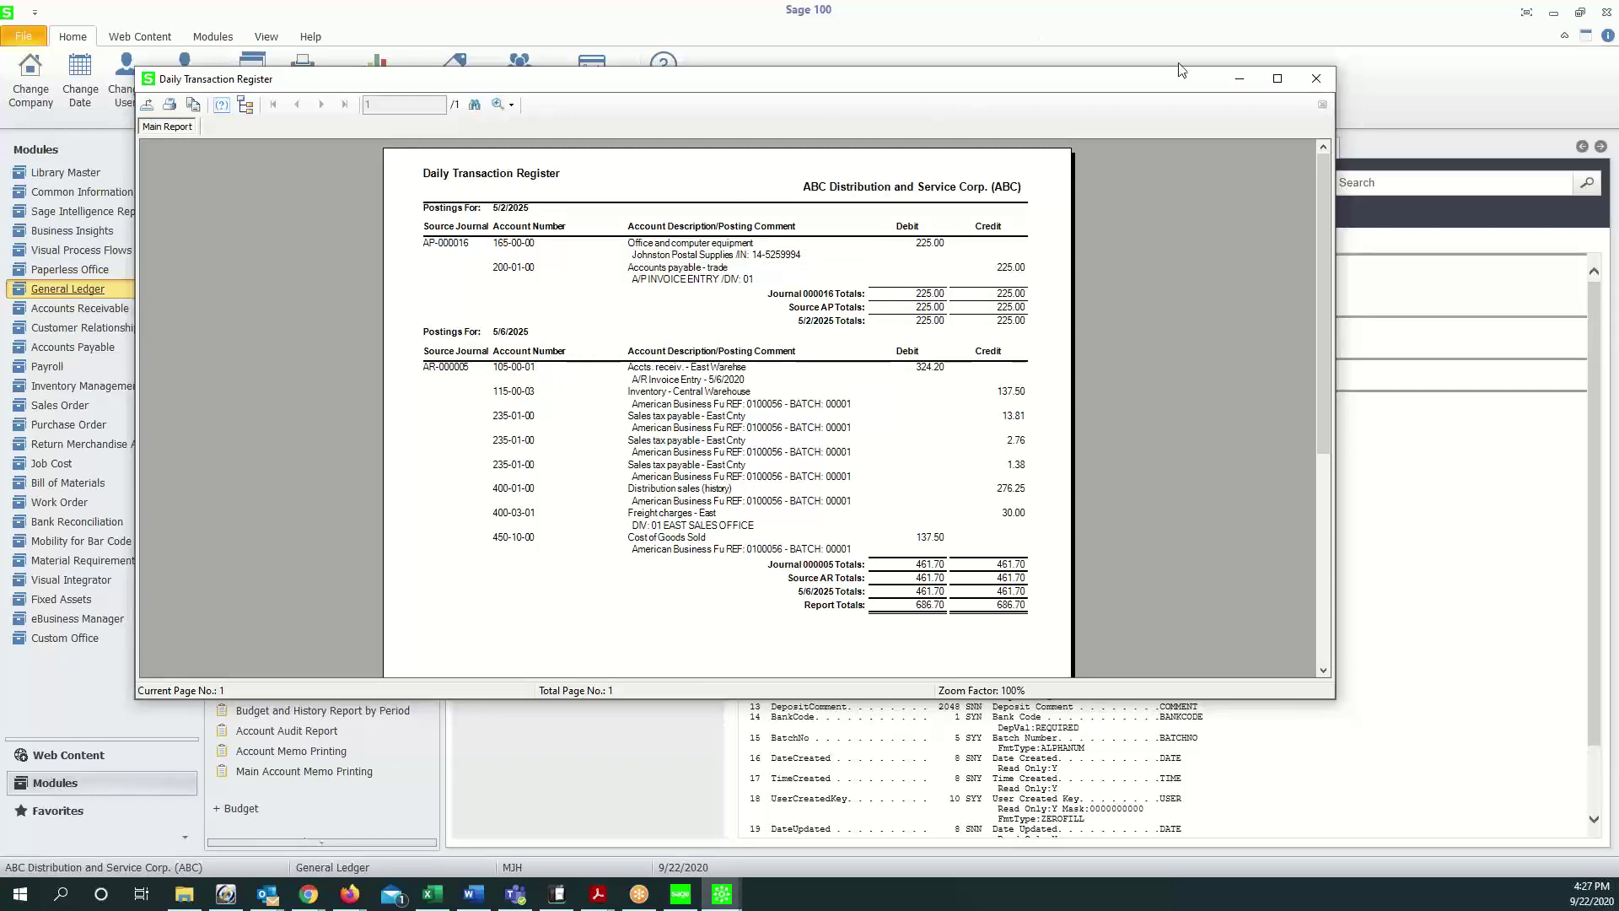
{"action": "left_click", "coordinate": [1316, 78]}
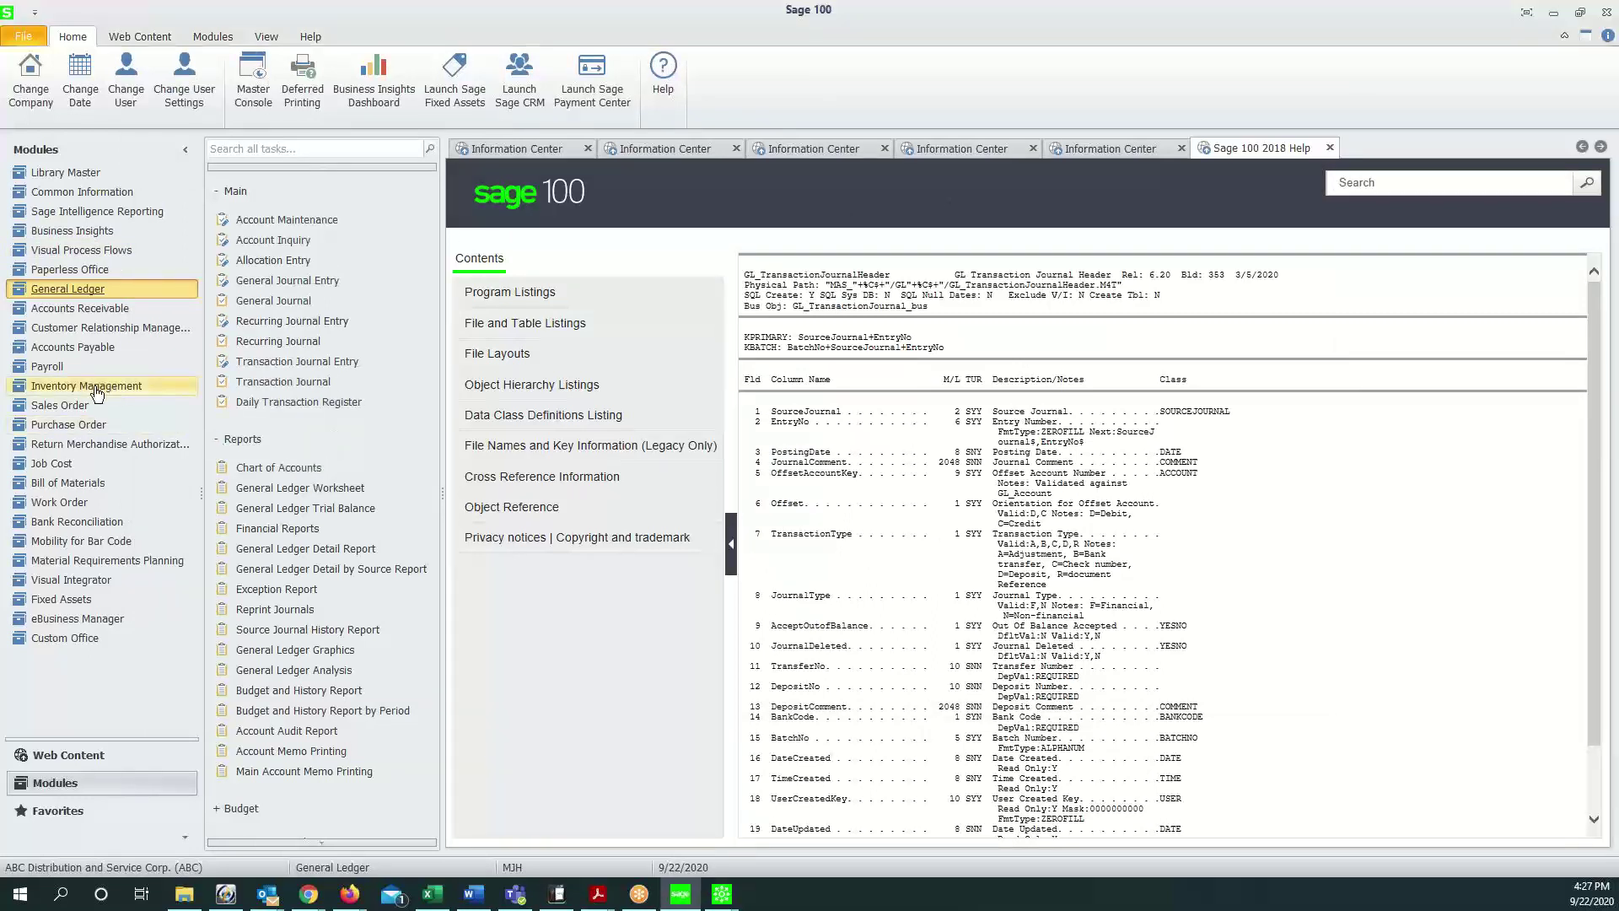
Step: Preview the Accounts Payable Trial Balance of open invoices as of 5/31/2025, enlarge it to 150% and examine its last page
{"action": "left_click", "coordinate": [62, 352]}
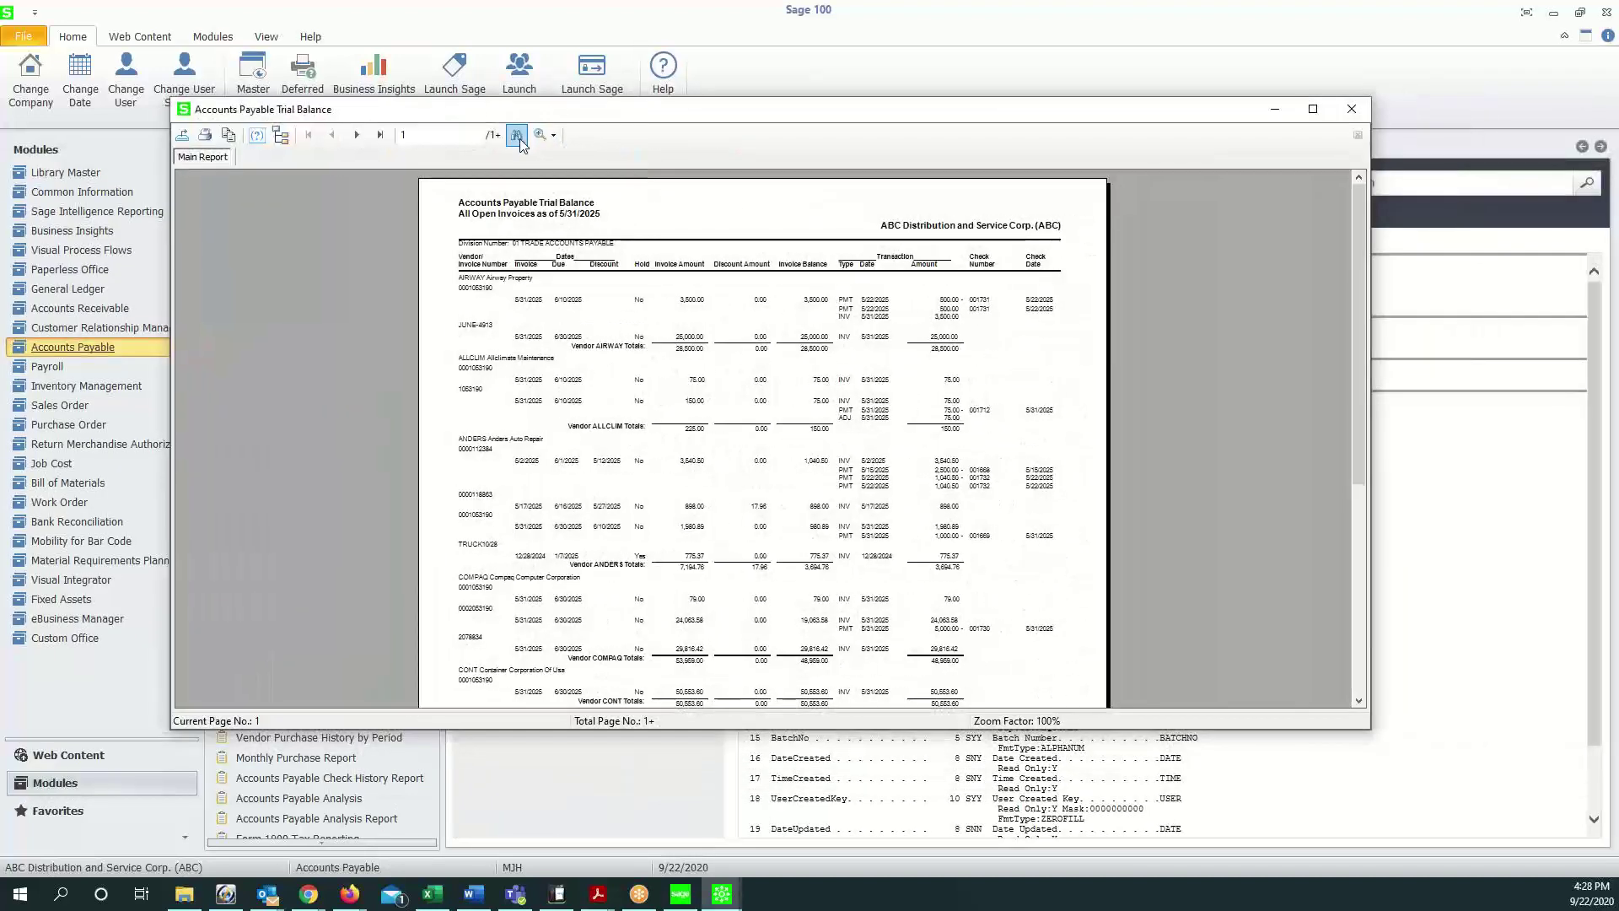
{"action": "left_click", "coordinate": [550, 135]}
{"action": "left_click", "coordinate": [580, 251]}
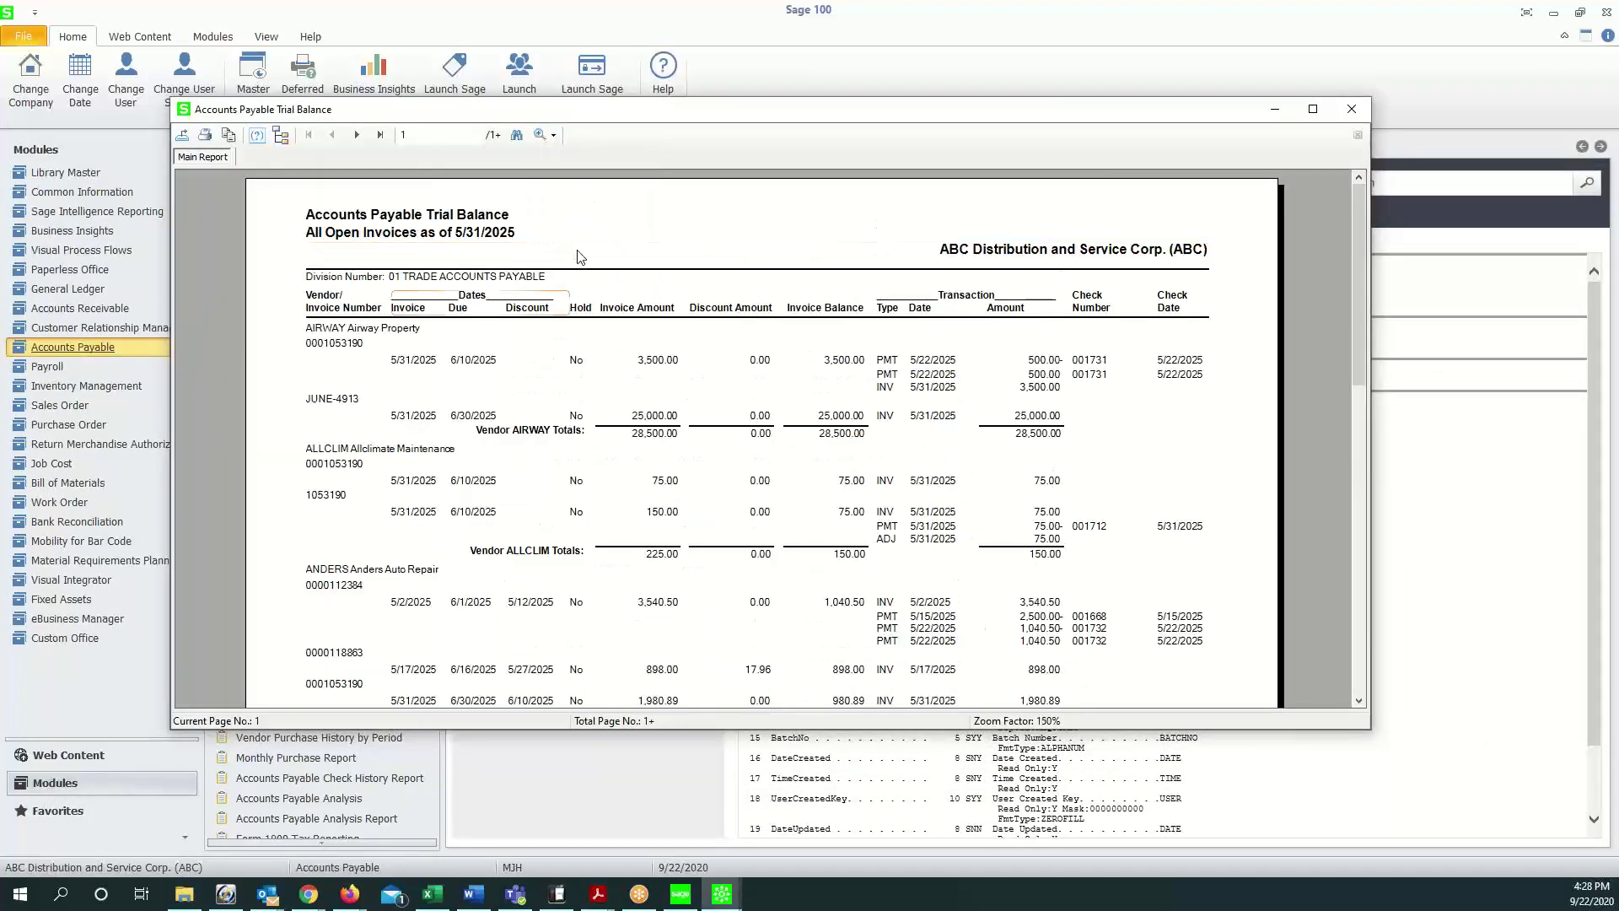
{"action": "left_click", "coordinate": [381, 135]}
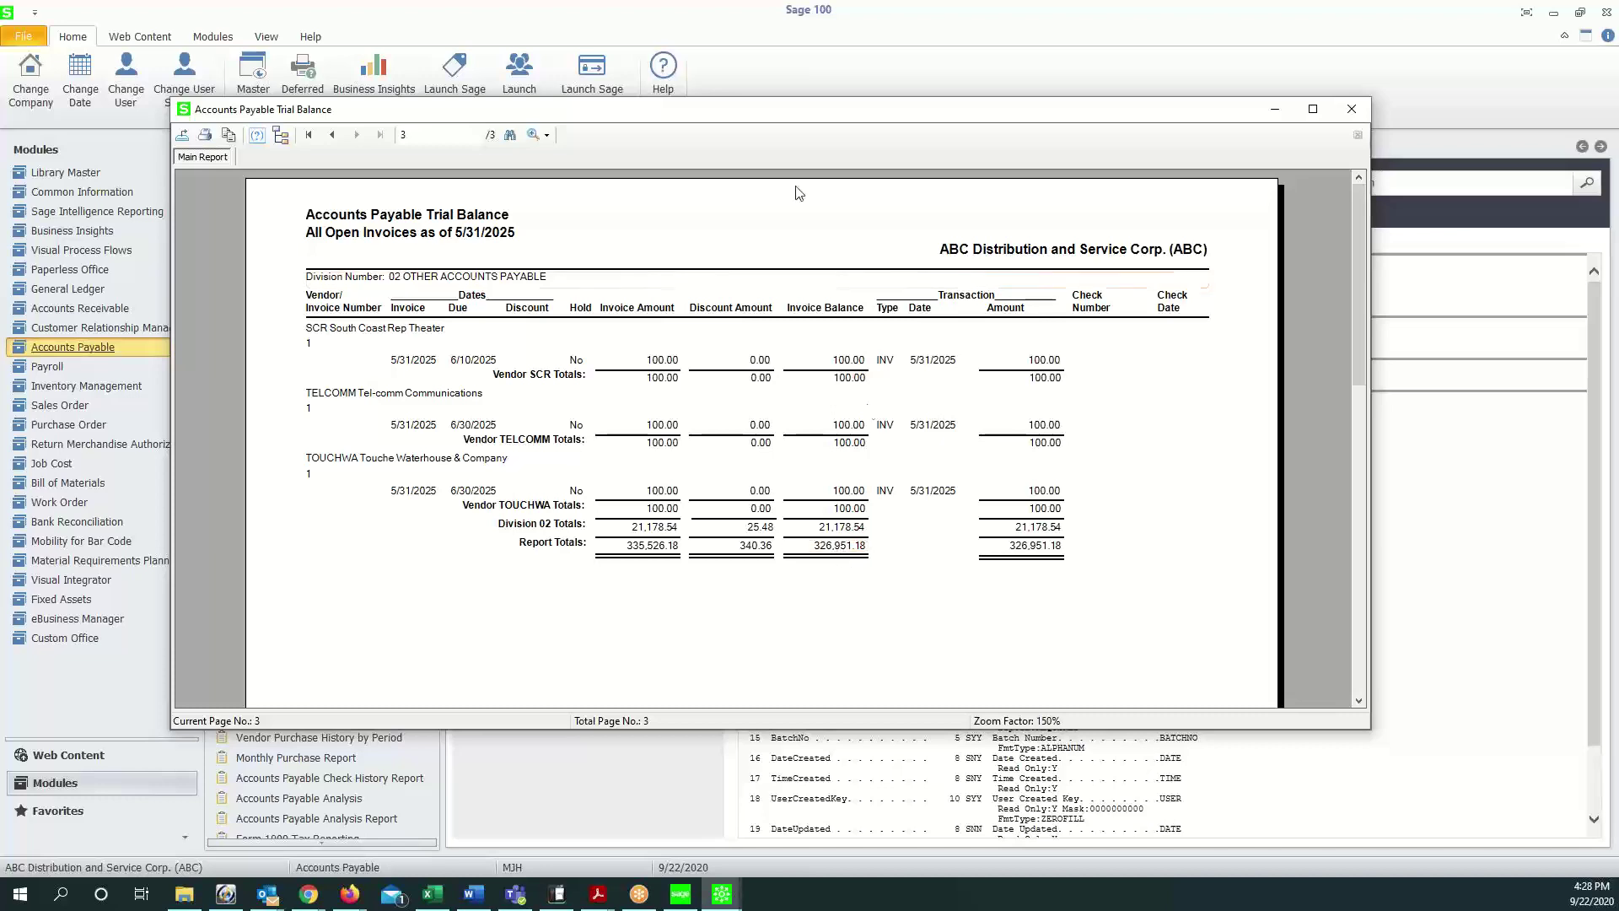
Step: Place the Accounts Payable Trial Balance beneath the Accounts Payable Aged Invoice Report's totals to compare the two reports
{"action": "left_click_drag", "start_coordinate": [856, 113], "coordinate": [1033, 35]}
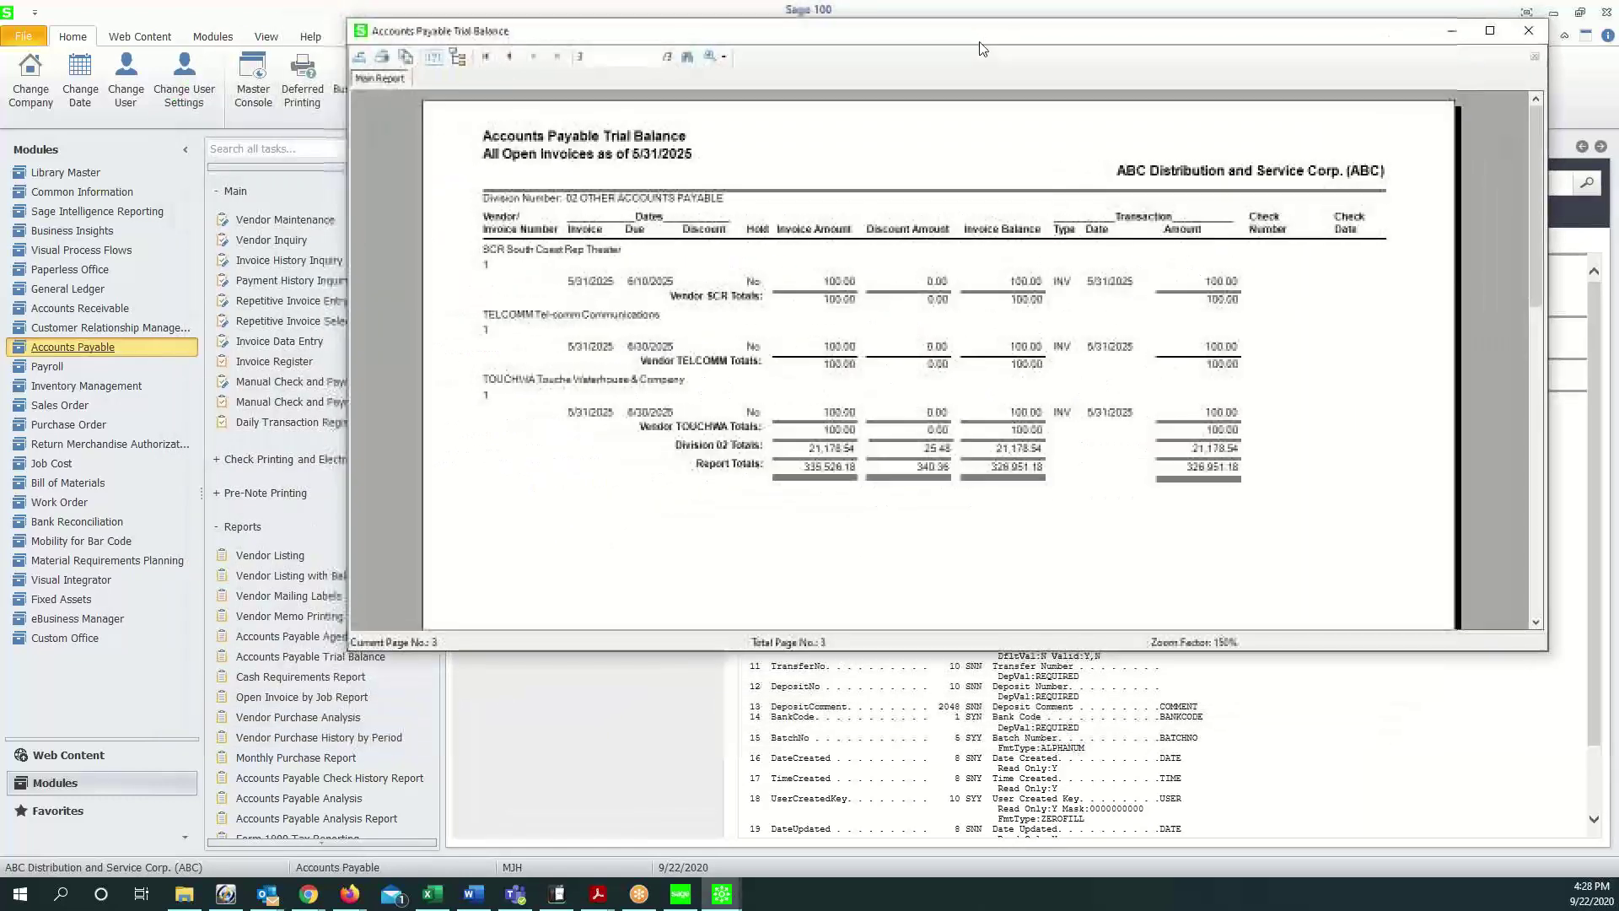
{"action": "mouse_move", "coordinate": [716, 894]}
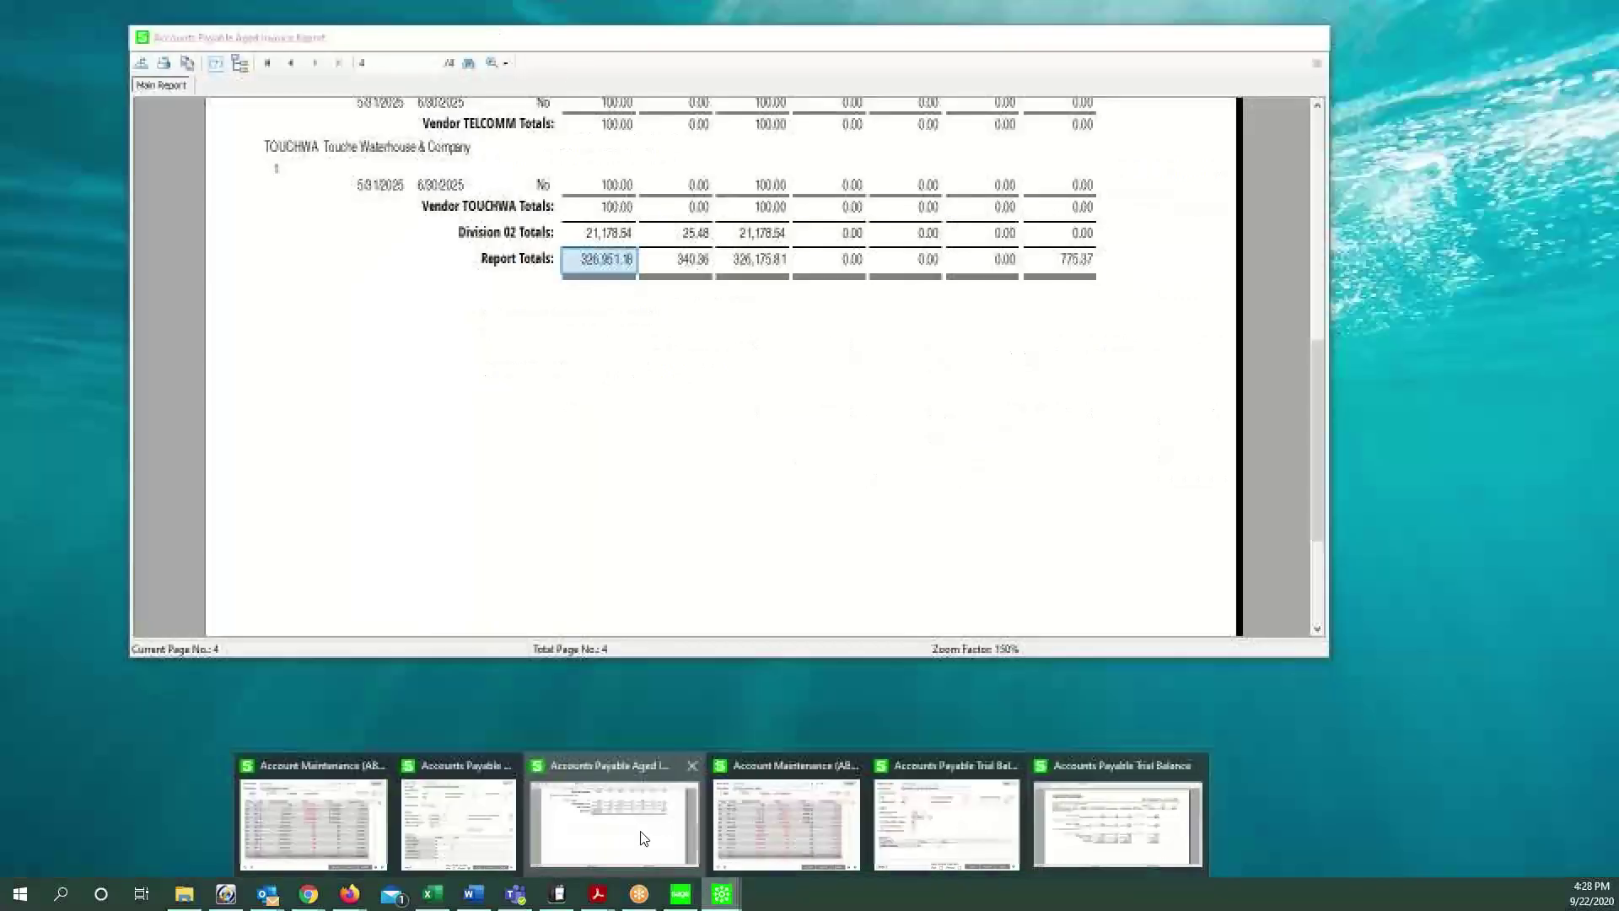
{"action": "left_click", "coordinate": [642, 838]}
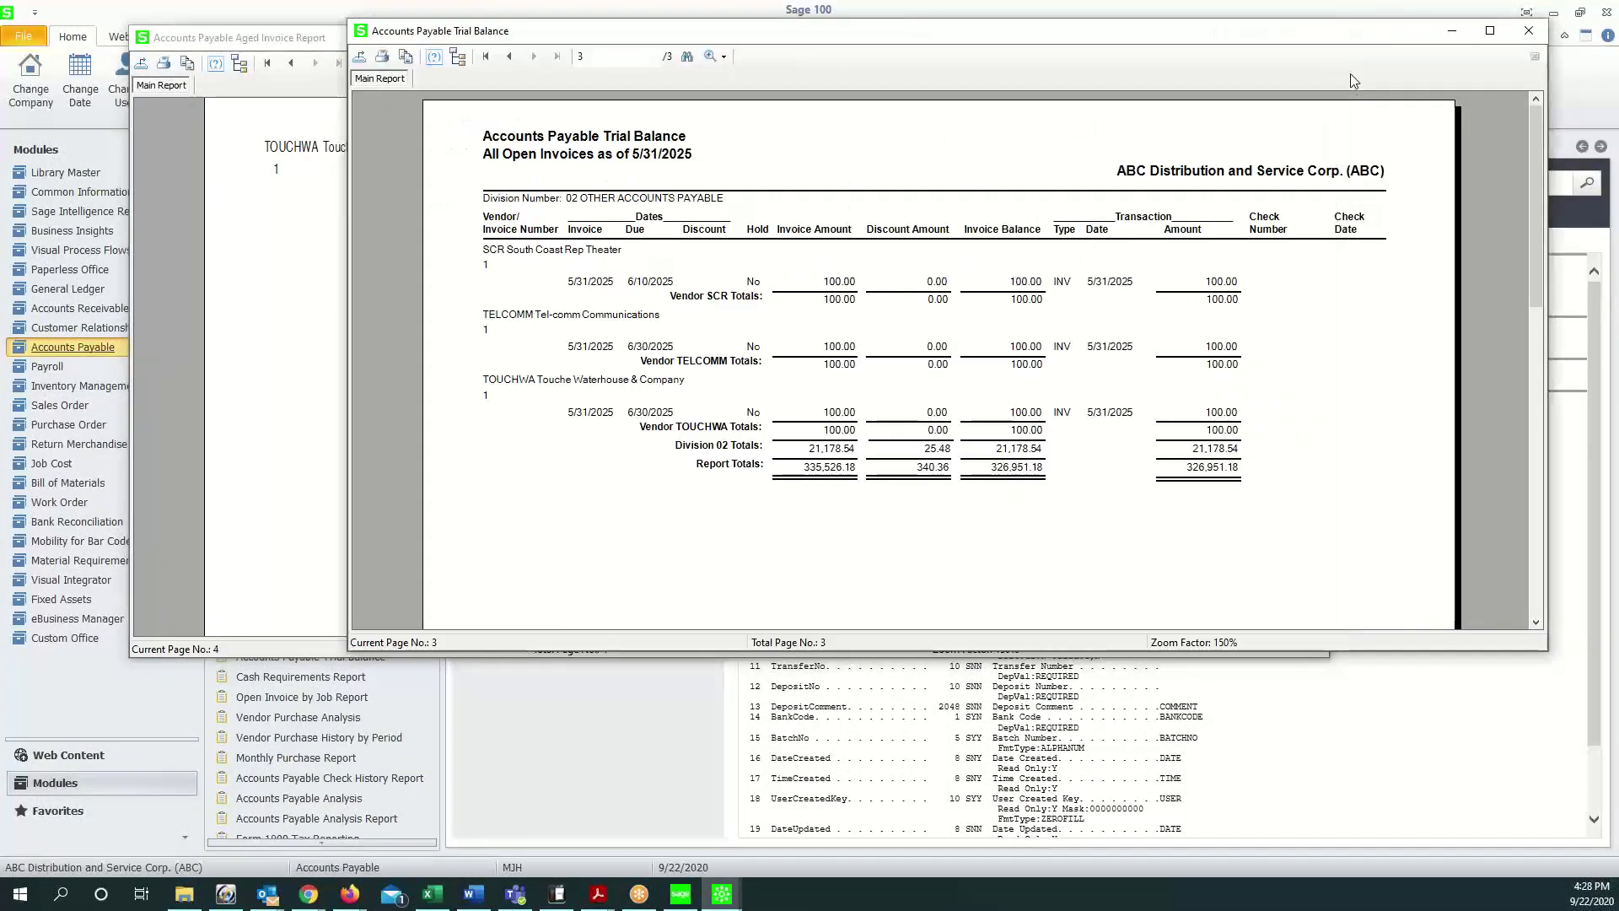
{"action": "left_click", "coordinate": [1381, 34]}
{"action": "left_click_drag", "start_coordinate": [1096, 38], "coordinate": [1031, 301]}
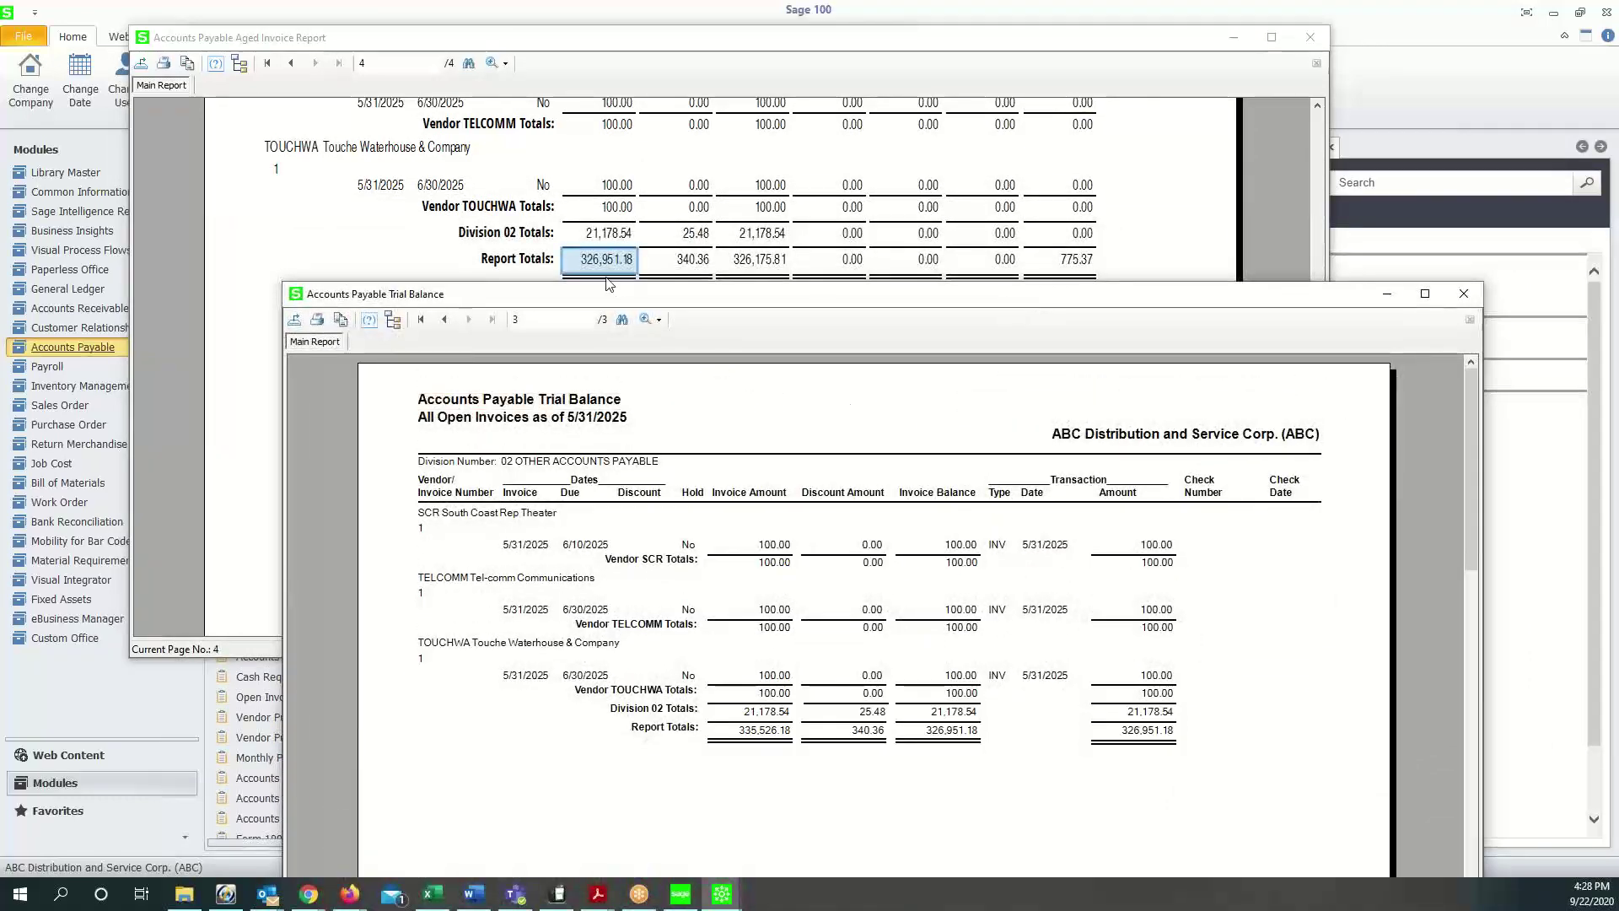